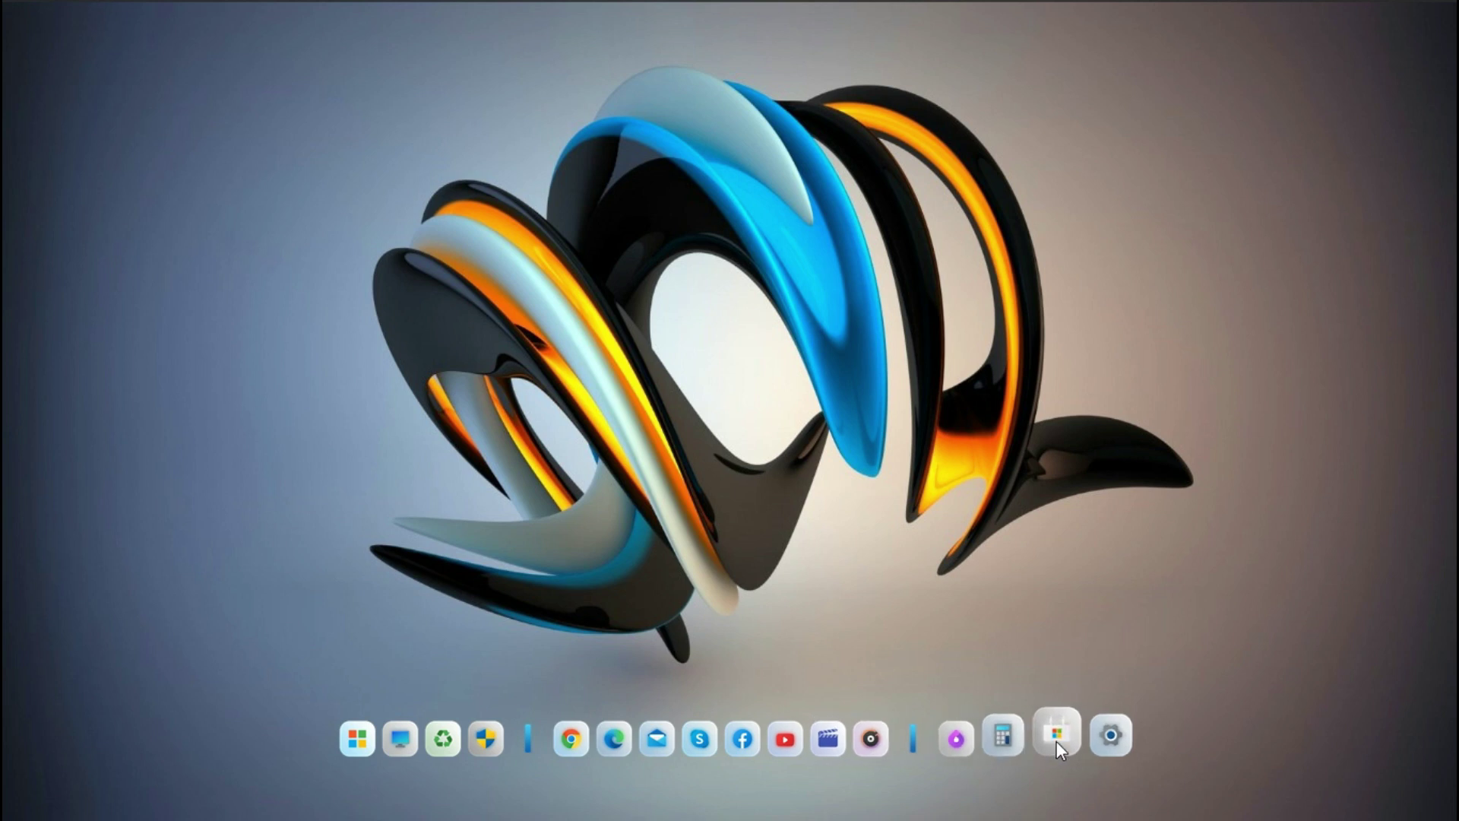
# Step: Open the Start menu from the dock to view its themed layout, and close it
pyautogui.click(374, 746)
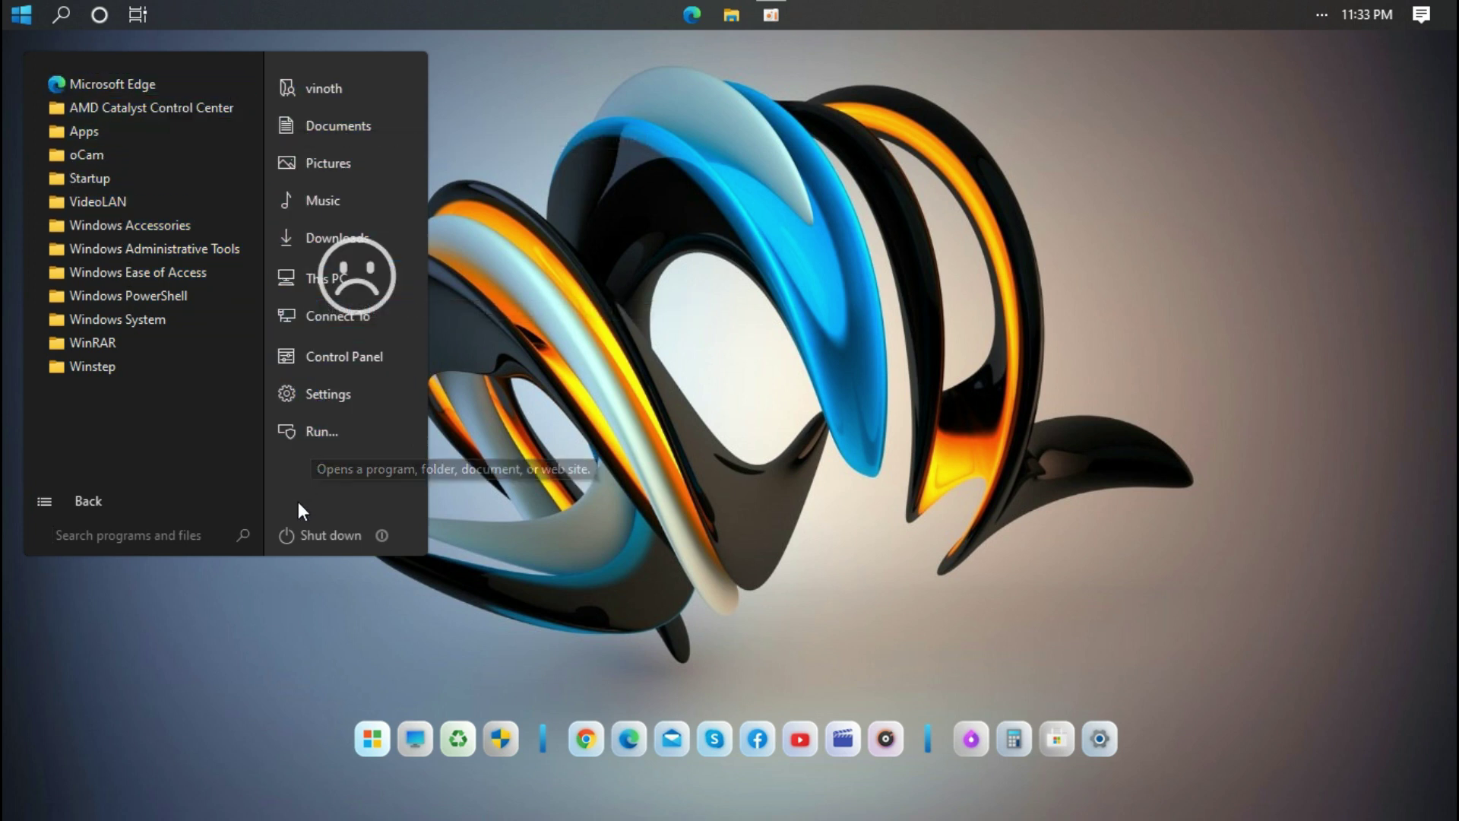
pyautogui.click(315, 608)
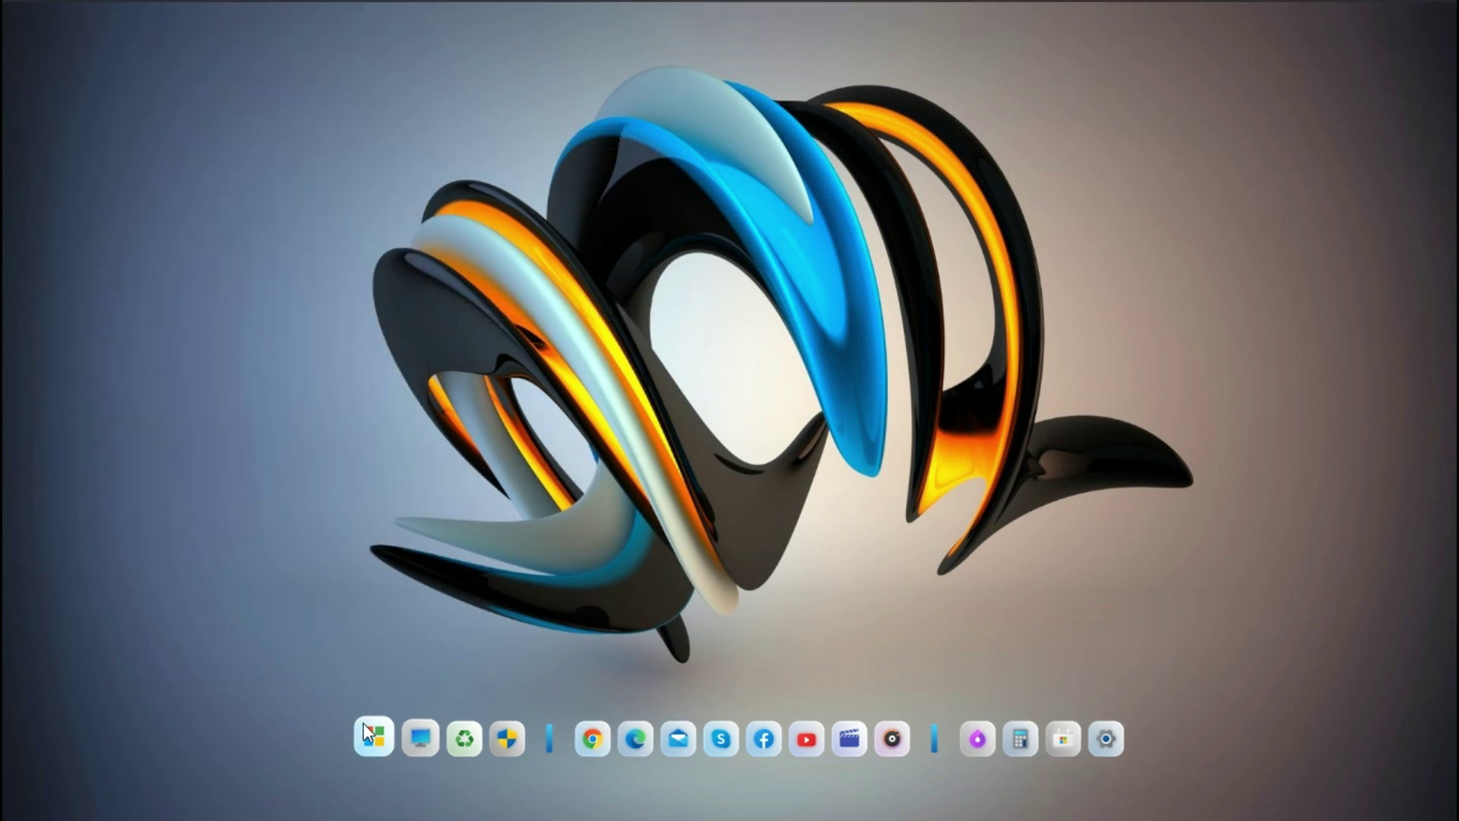
# Step: Browse Quick access, Libraries, This PC and Local Disk (C:) in File Explorer, and close the window
pyautogui.click(410, 736)
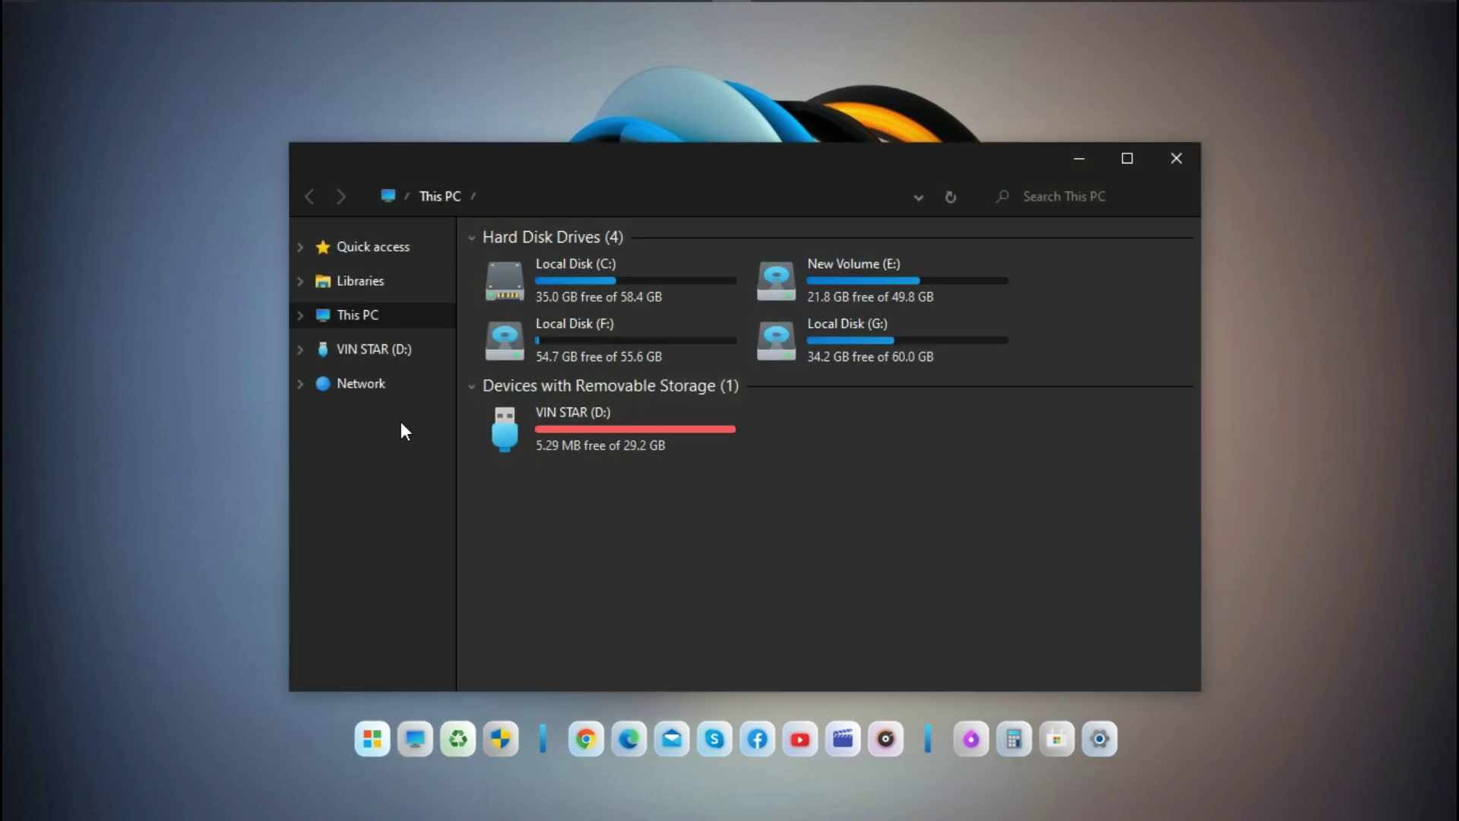
pyautogui.click(384, 257)
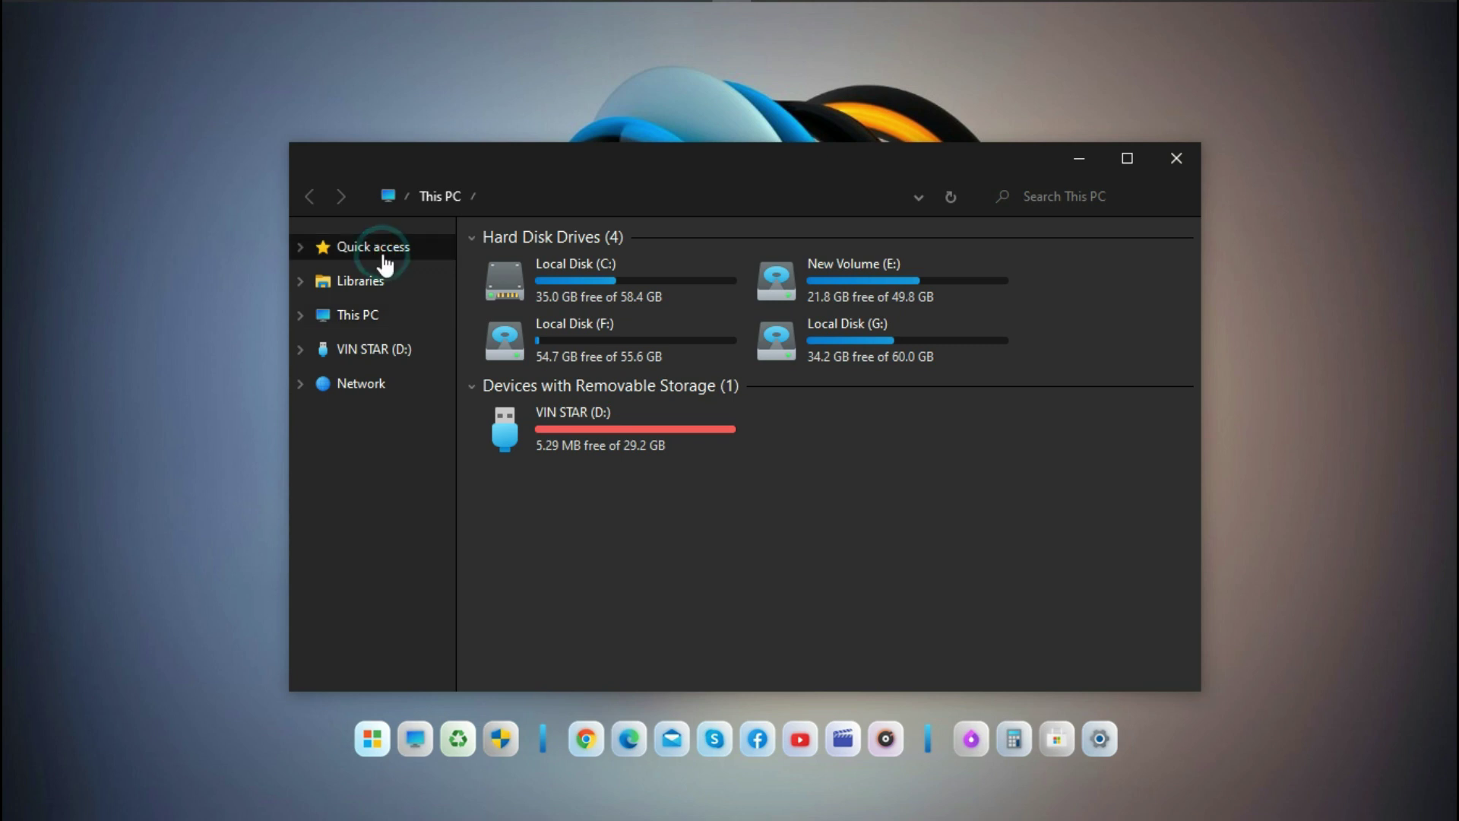
pyautogui.click(385, 291)
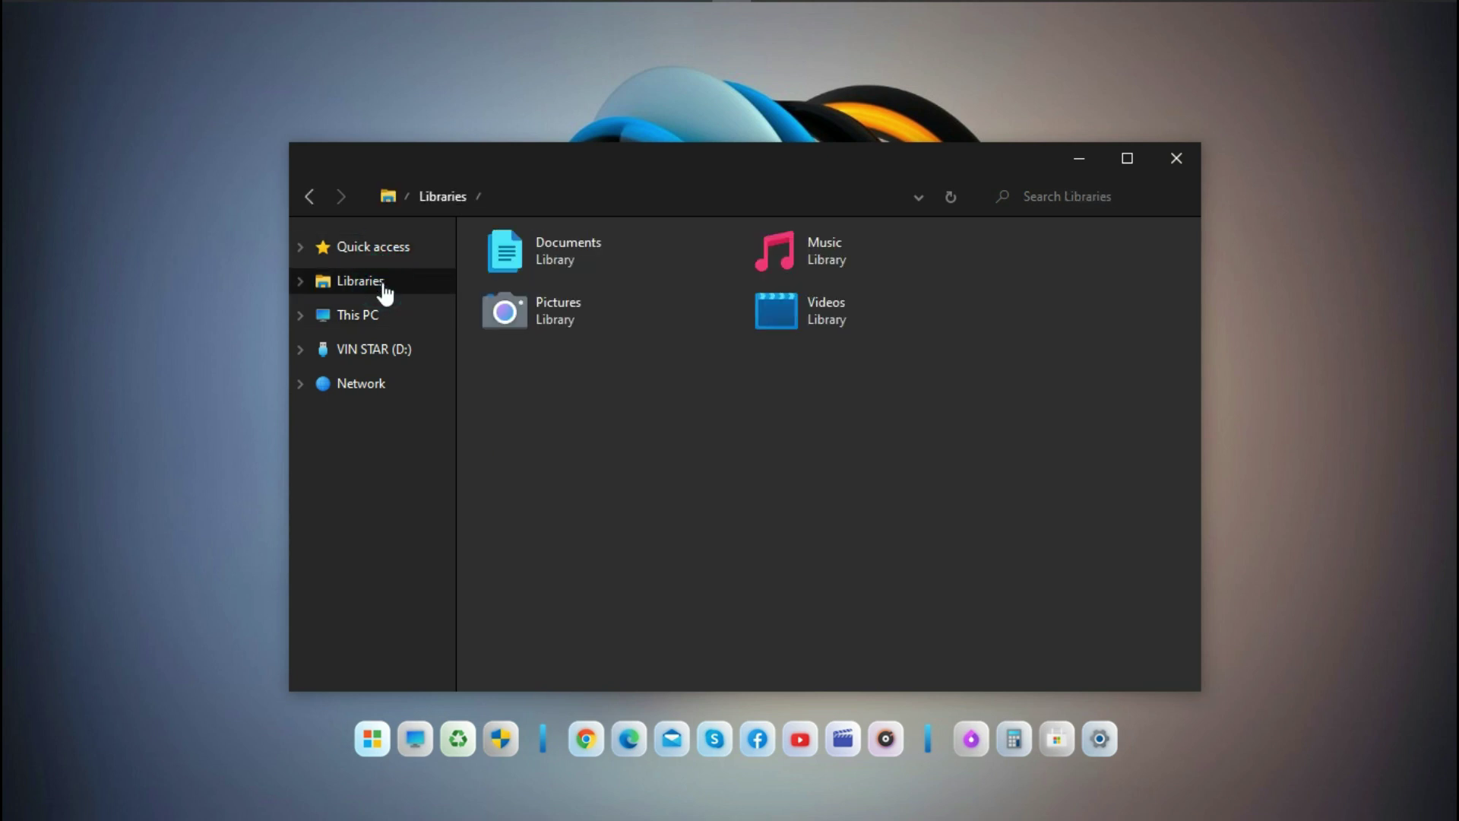
pyautogui.click(384, 319)
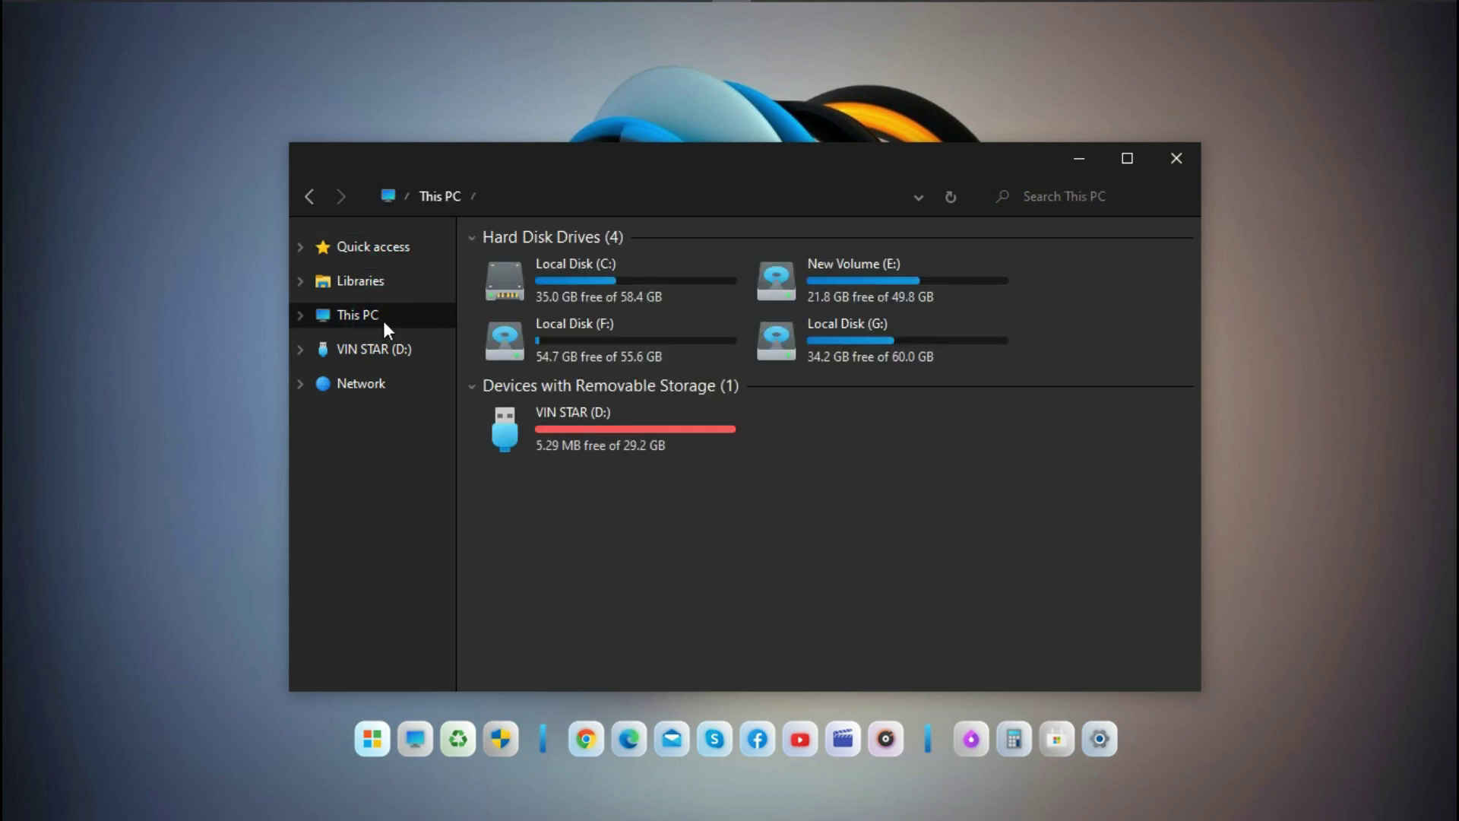
pyautogui.doubleClick(536, 296)
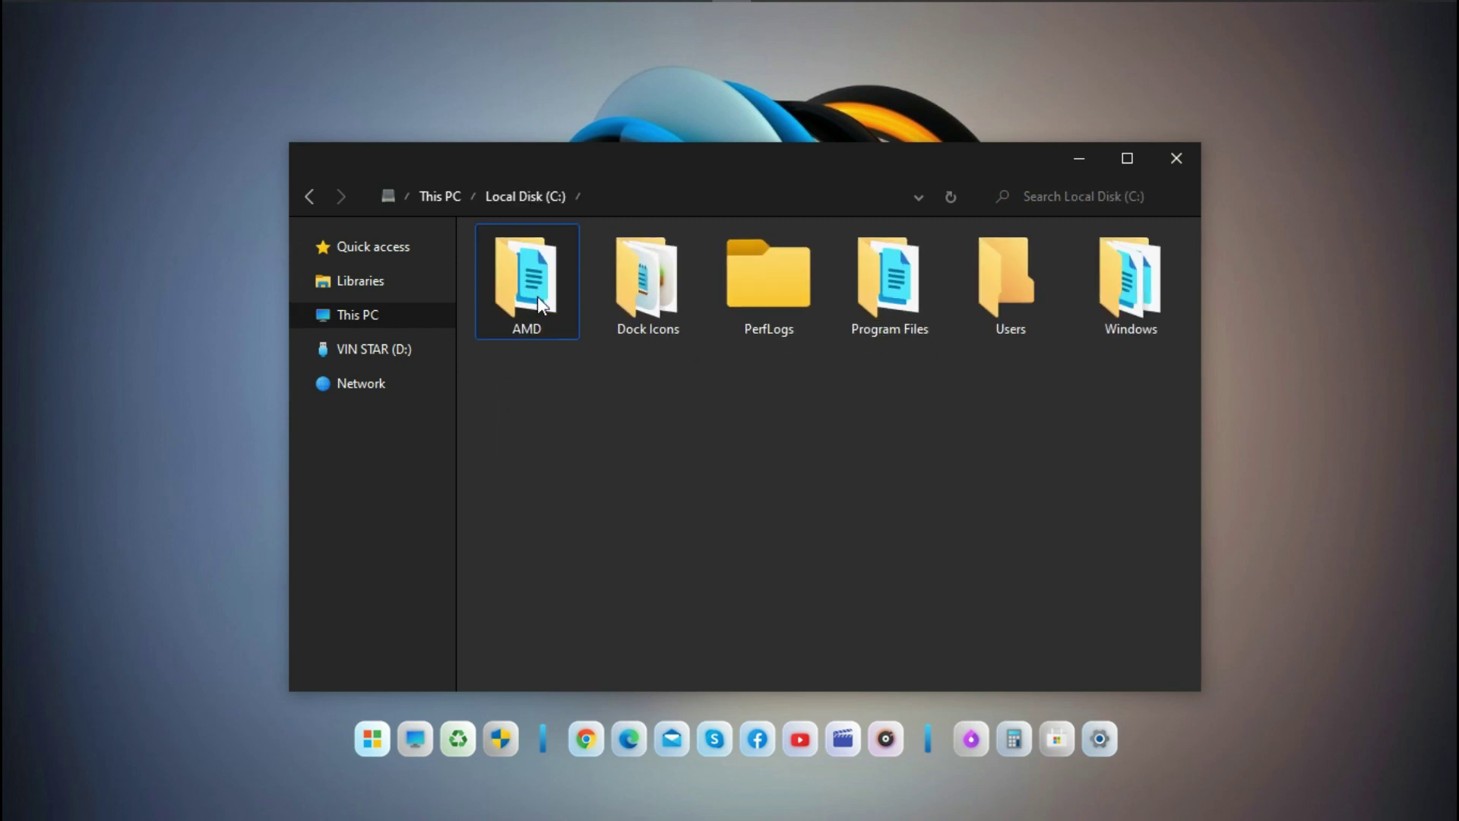
pyautogui.click(310, 196)
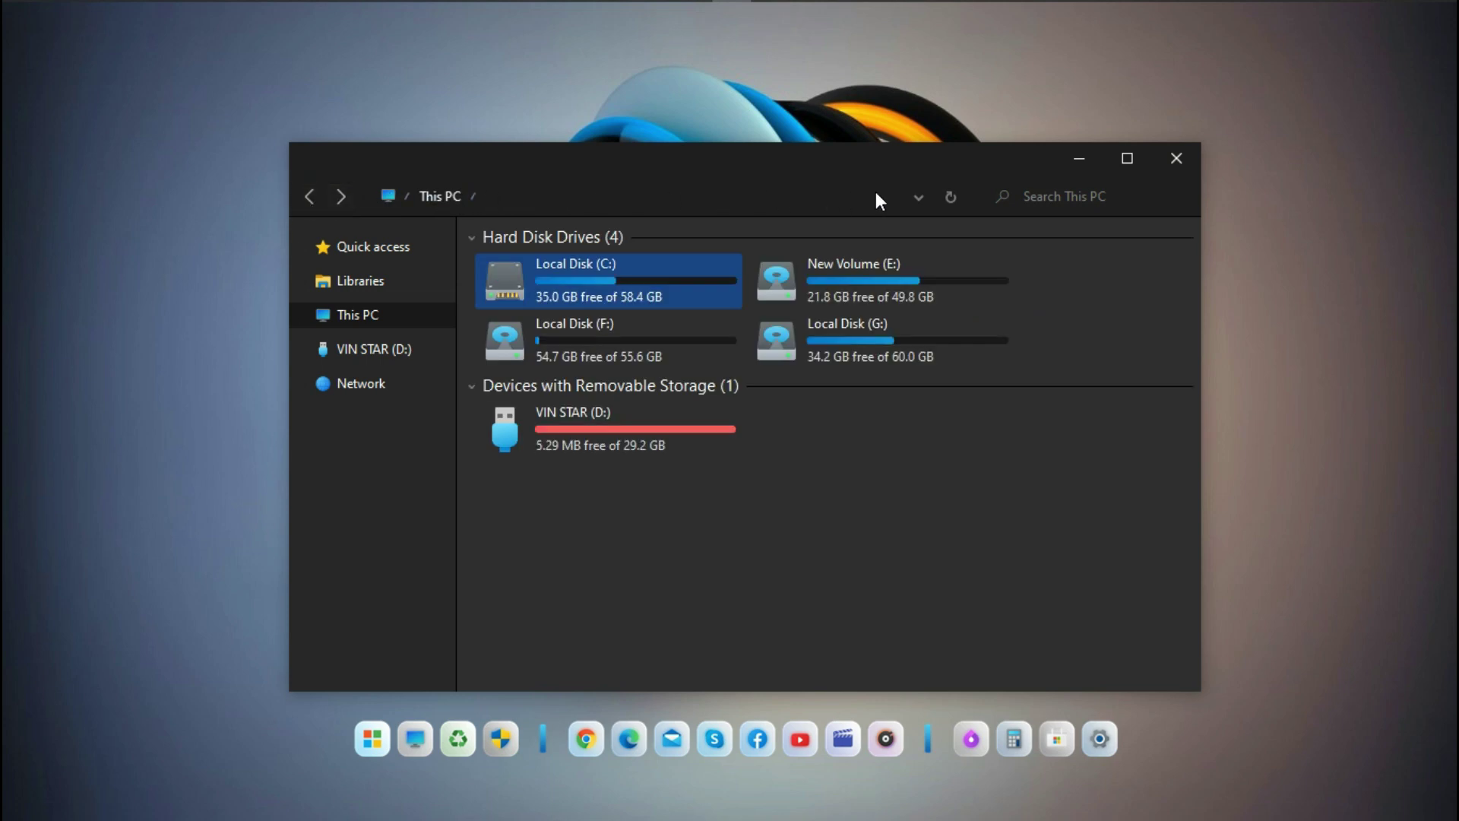
pyautogui.click(955, 278)
pyautogui.click(952, 327)
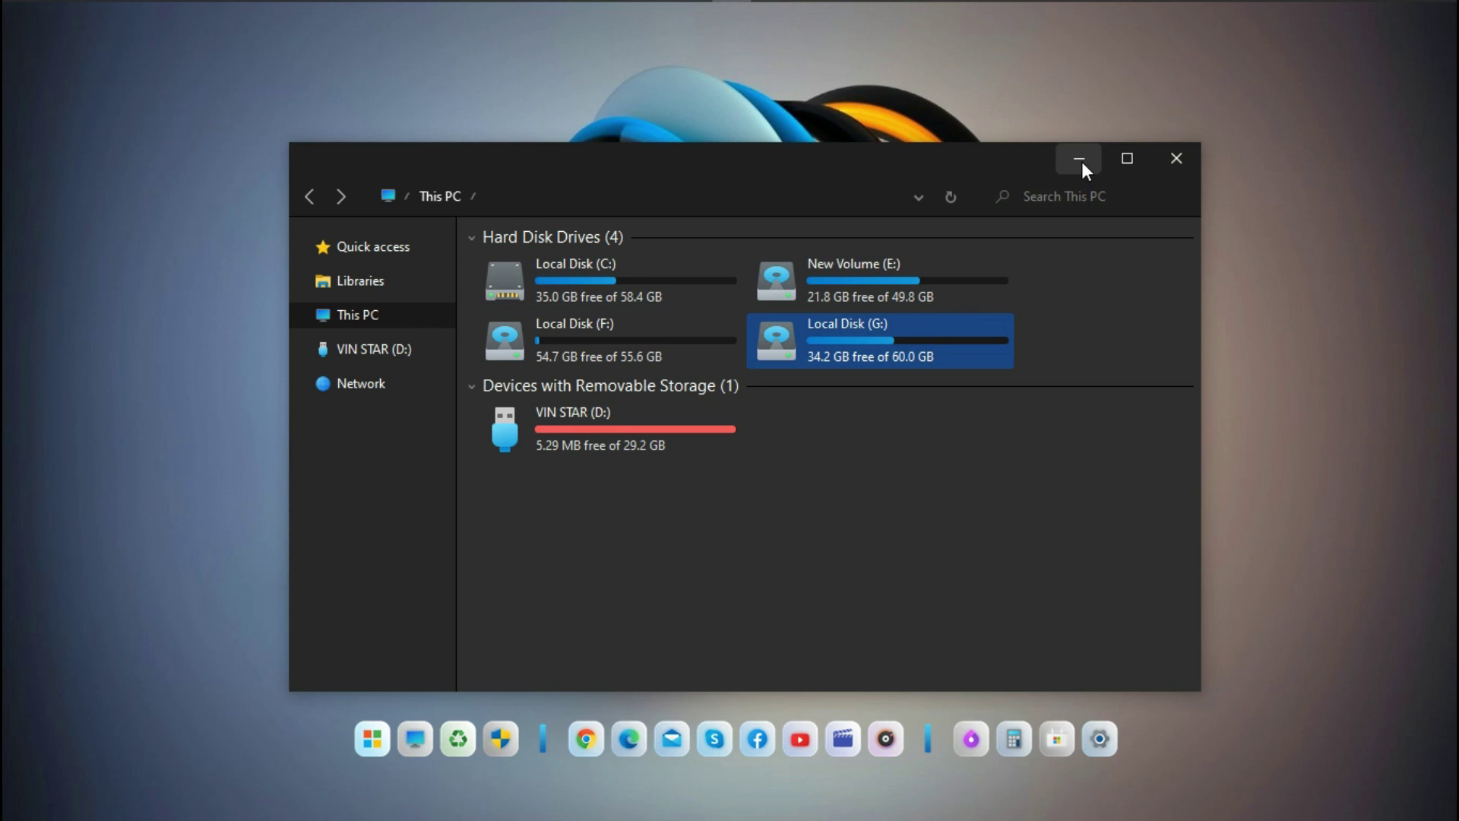
pyautogui.click(1165, 169)
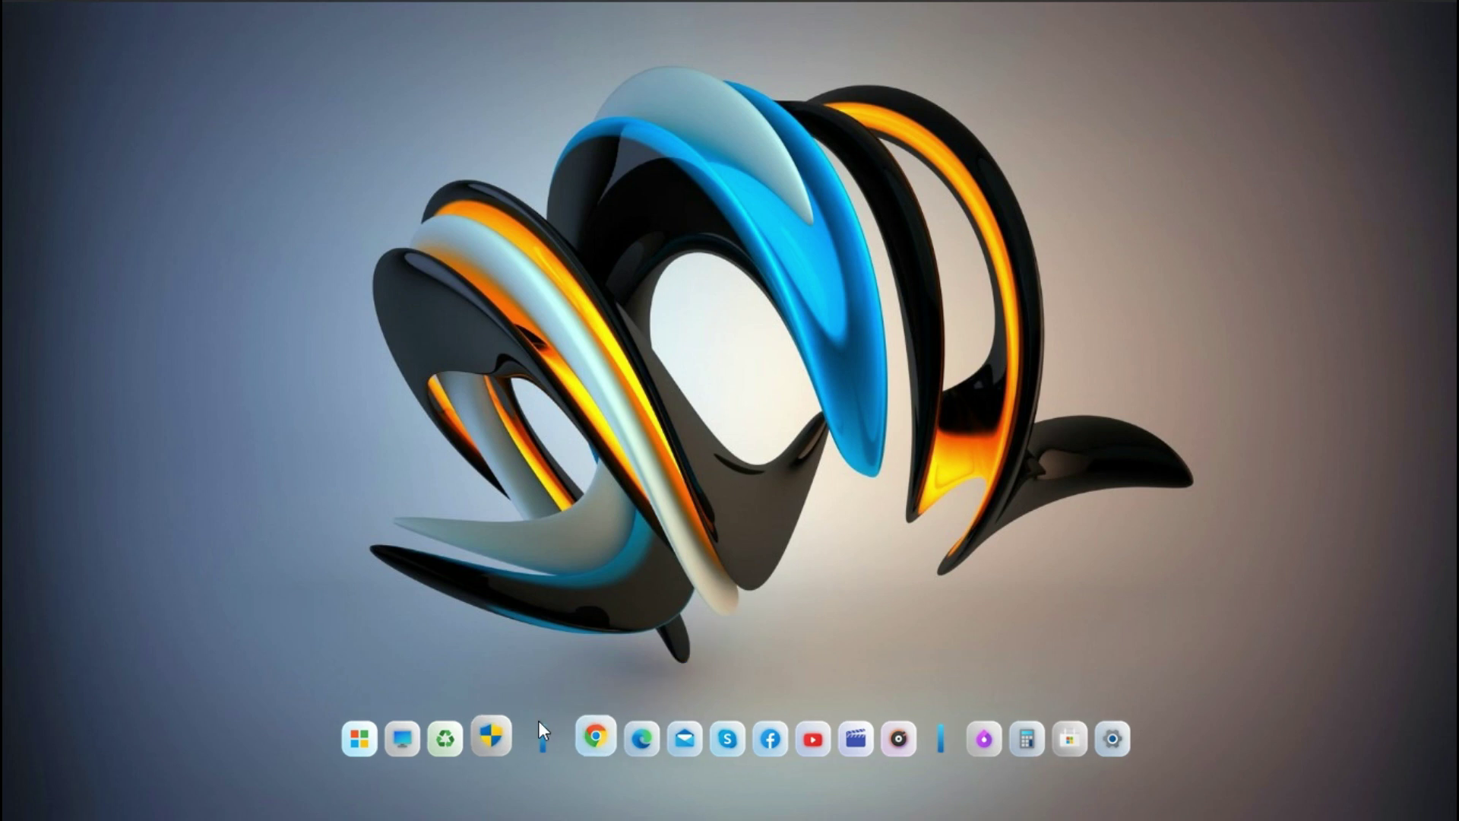
# Step: View the Recycle Bin's contents and close its window
pyautogui.click(457, 731)
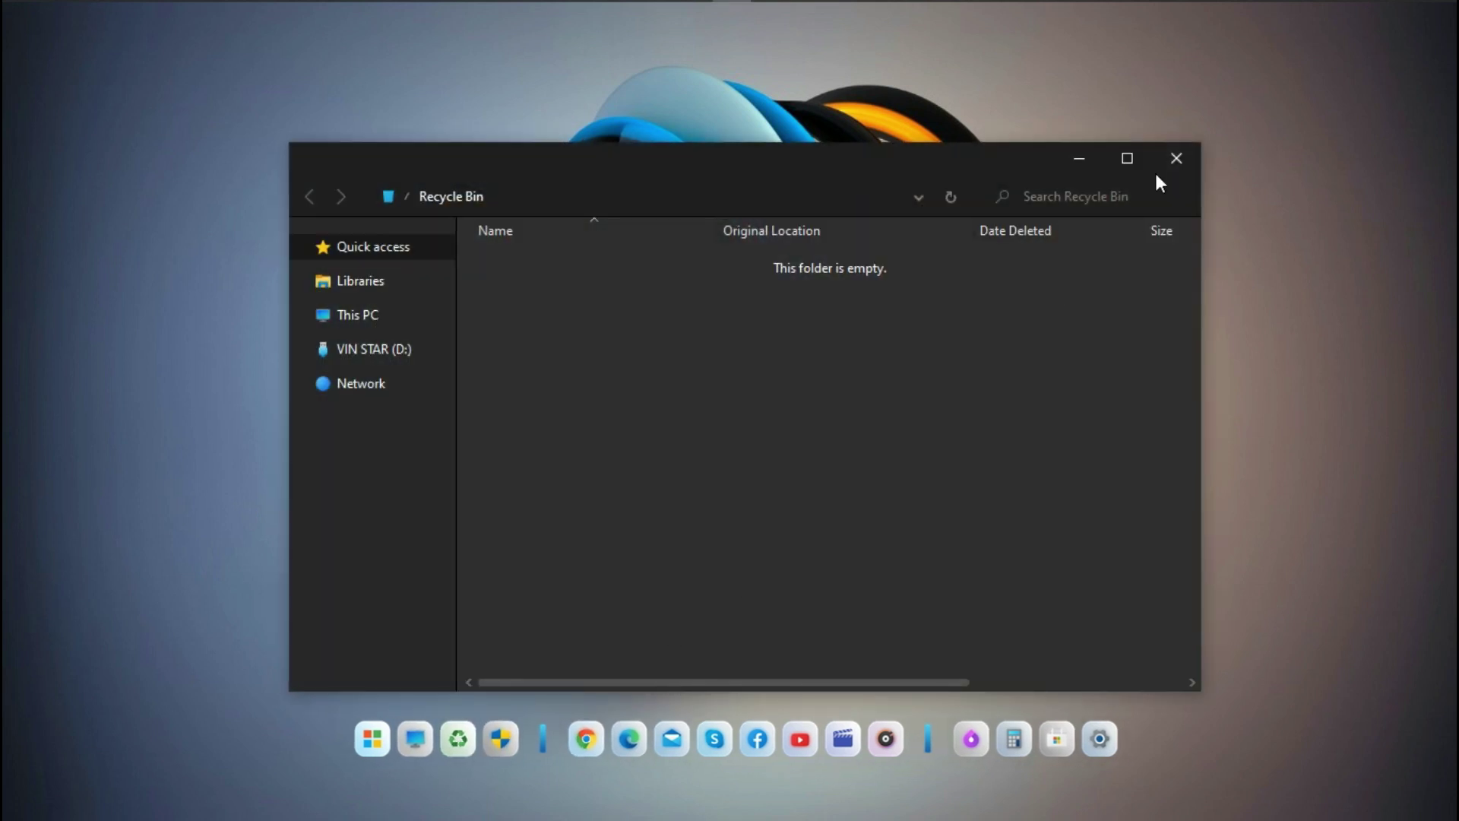
pyautogui.click(1176, 162)
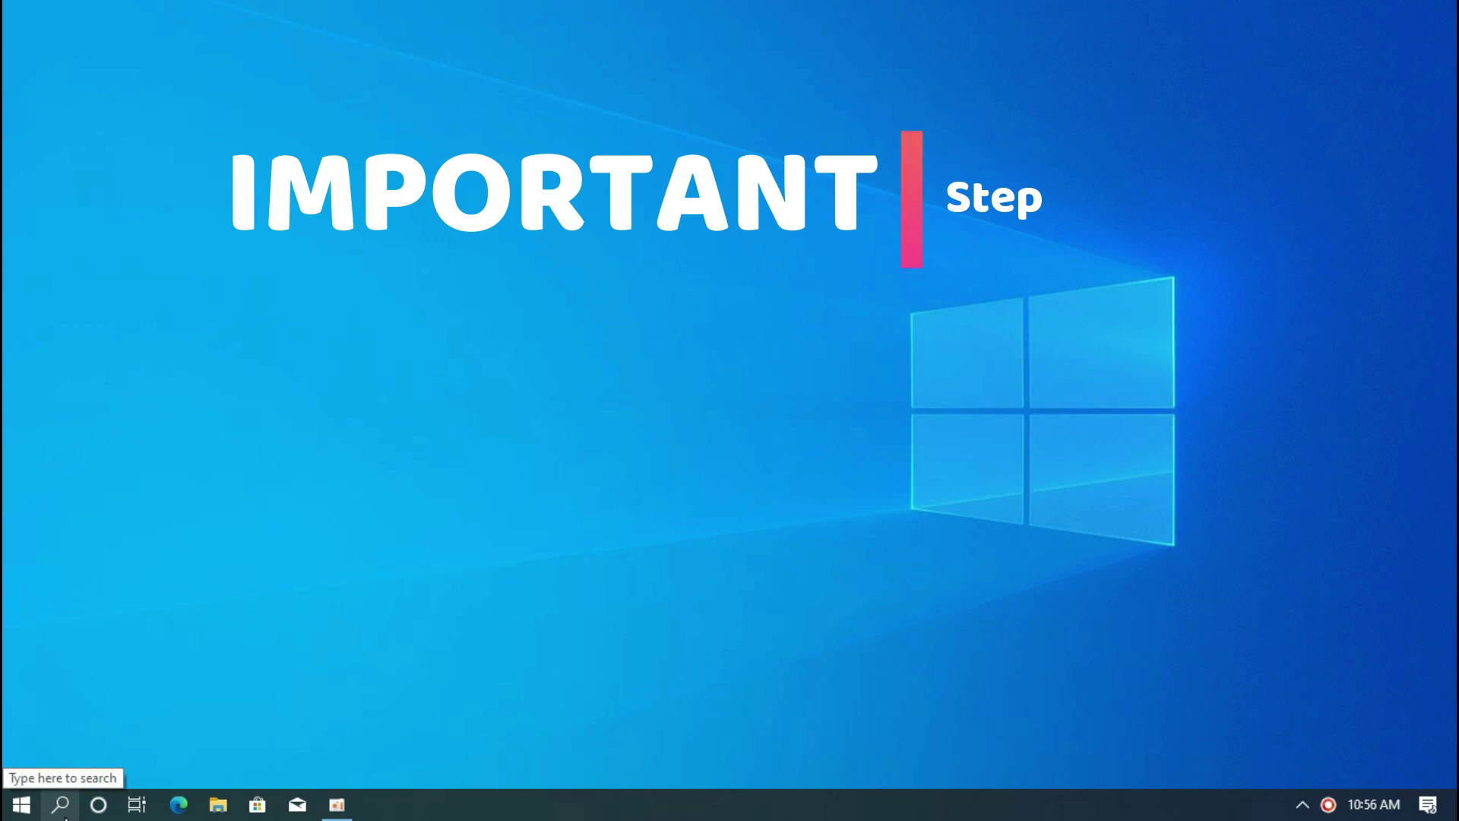
# Step: Search Windows for "create restore point" and open the Create a restore point settings
pyautogui.click(60, 805)
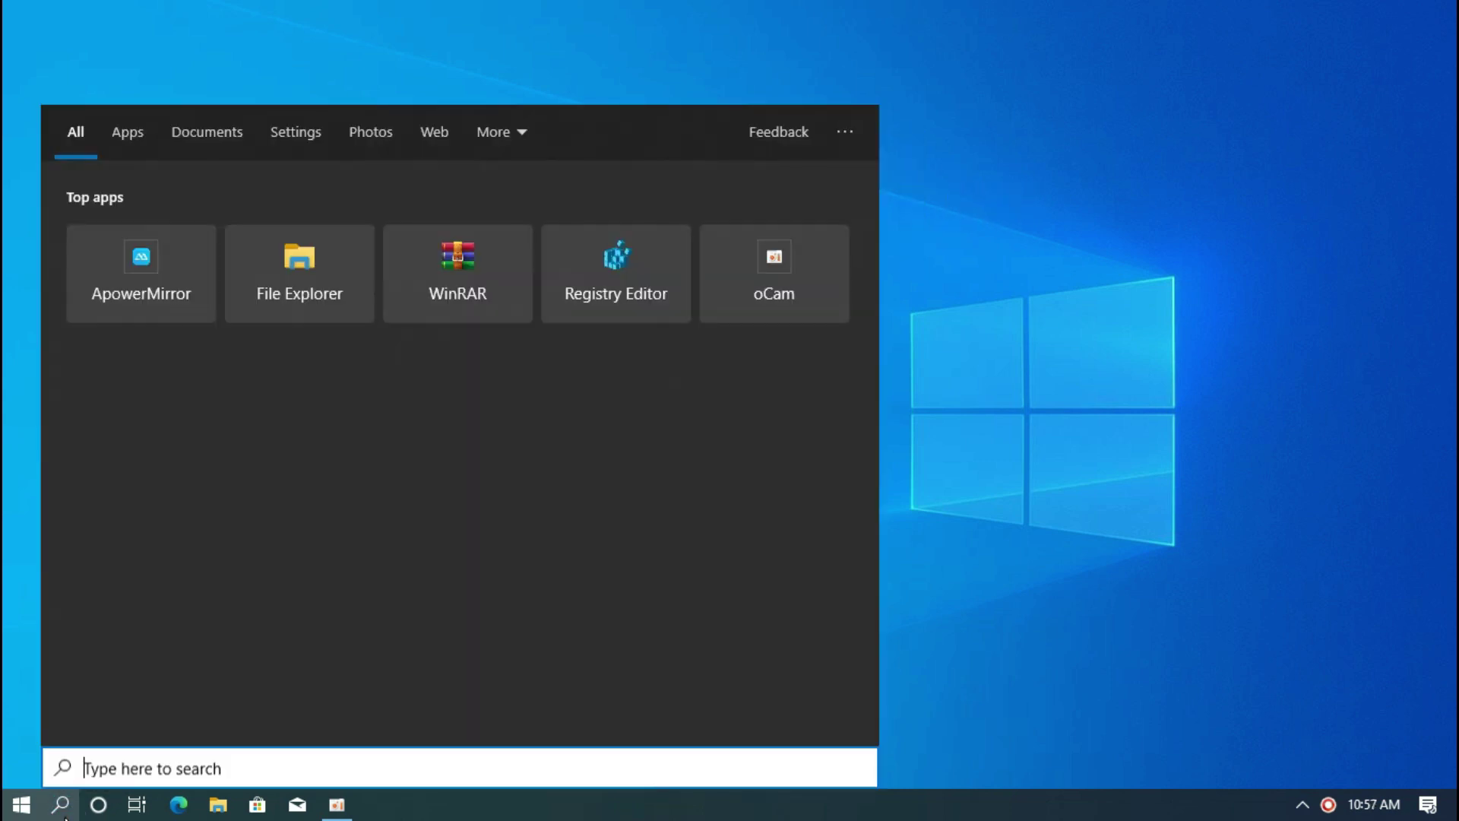
pyautogui.write('cre')
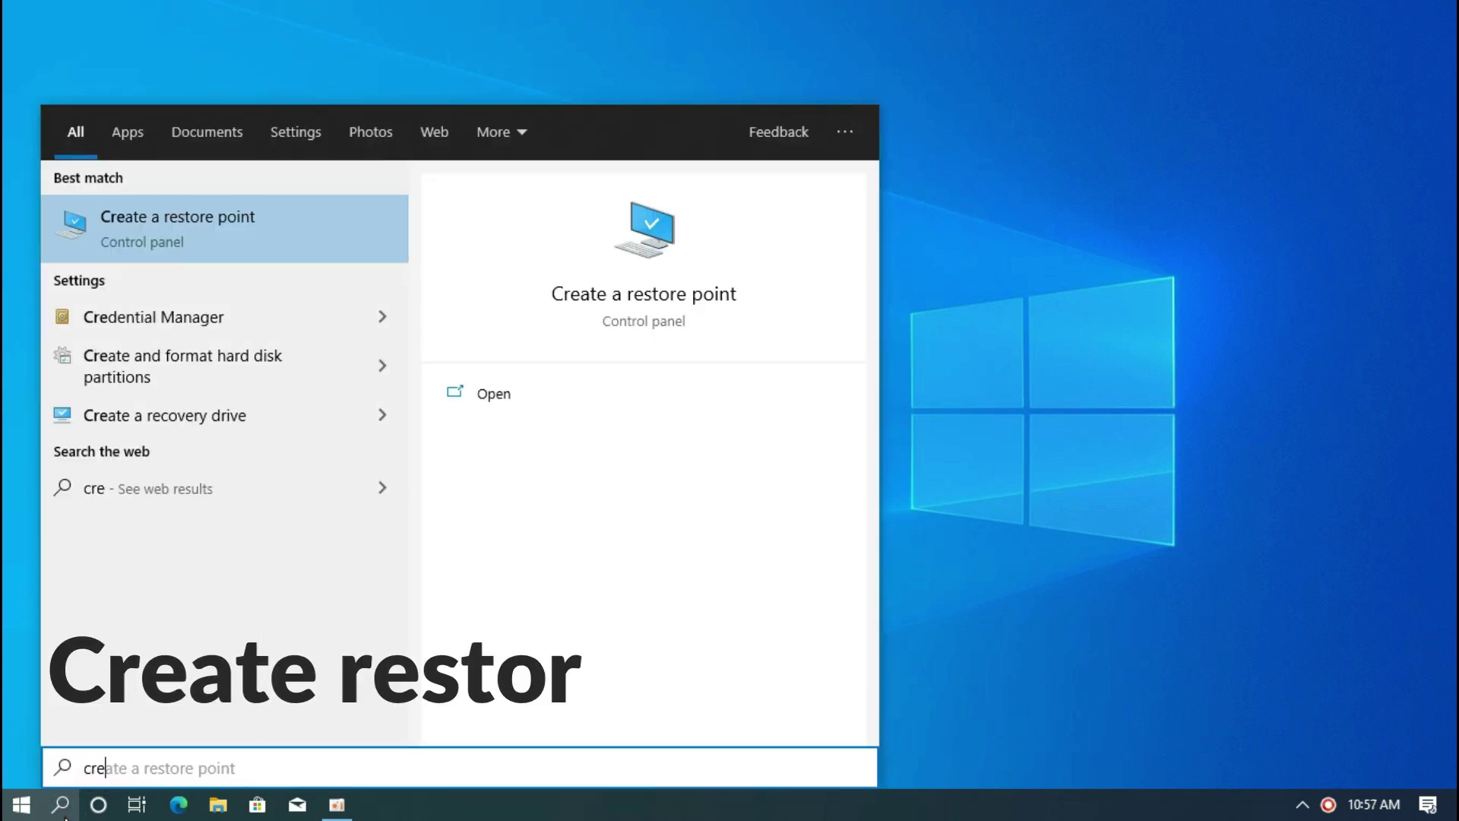
pyautogui.write('ate rest')
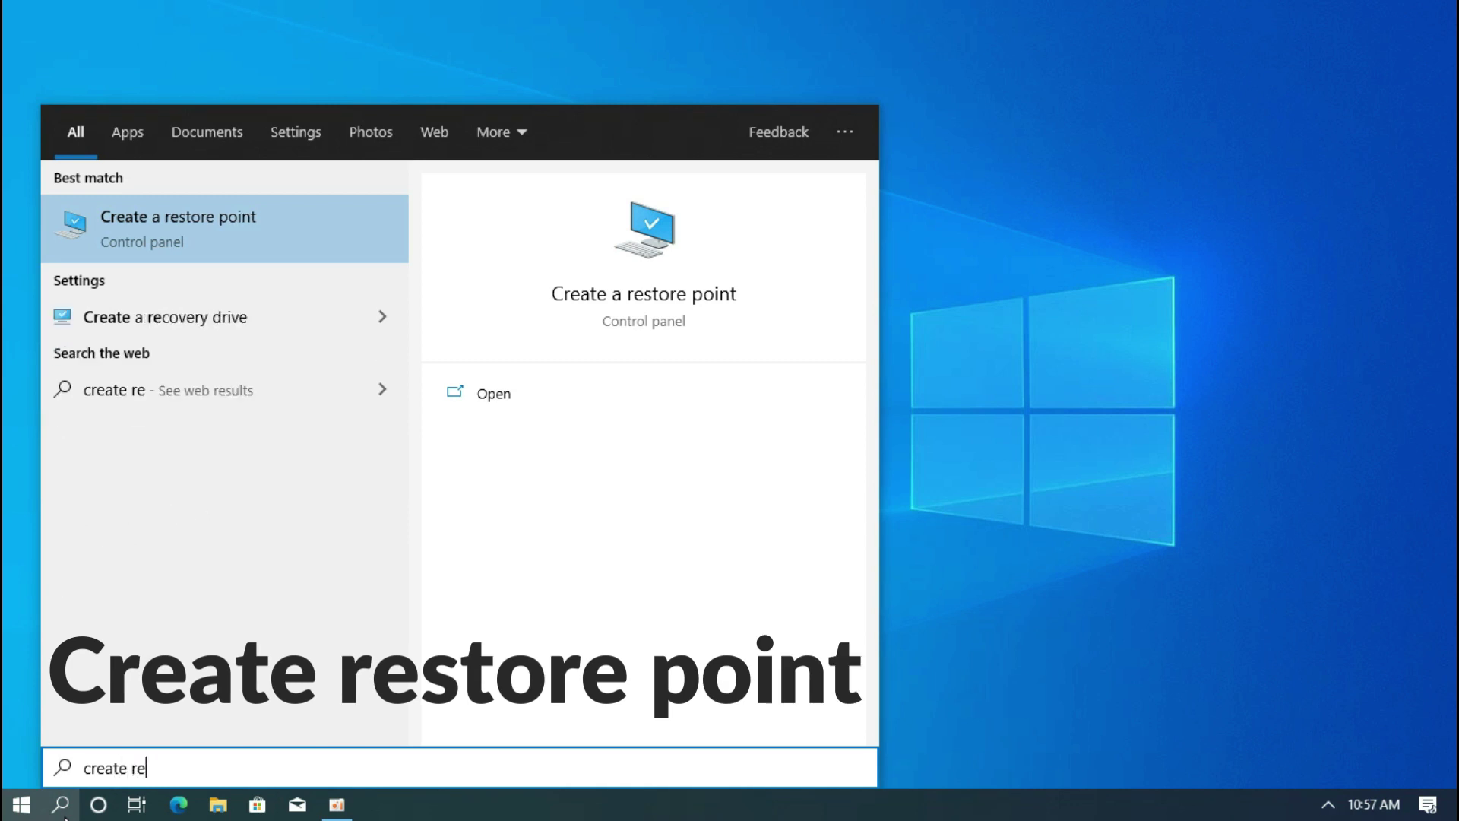
pyautogui.write('ore ')
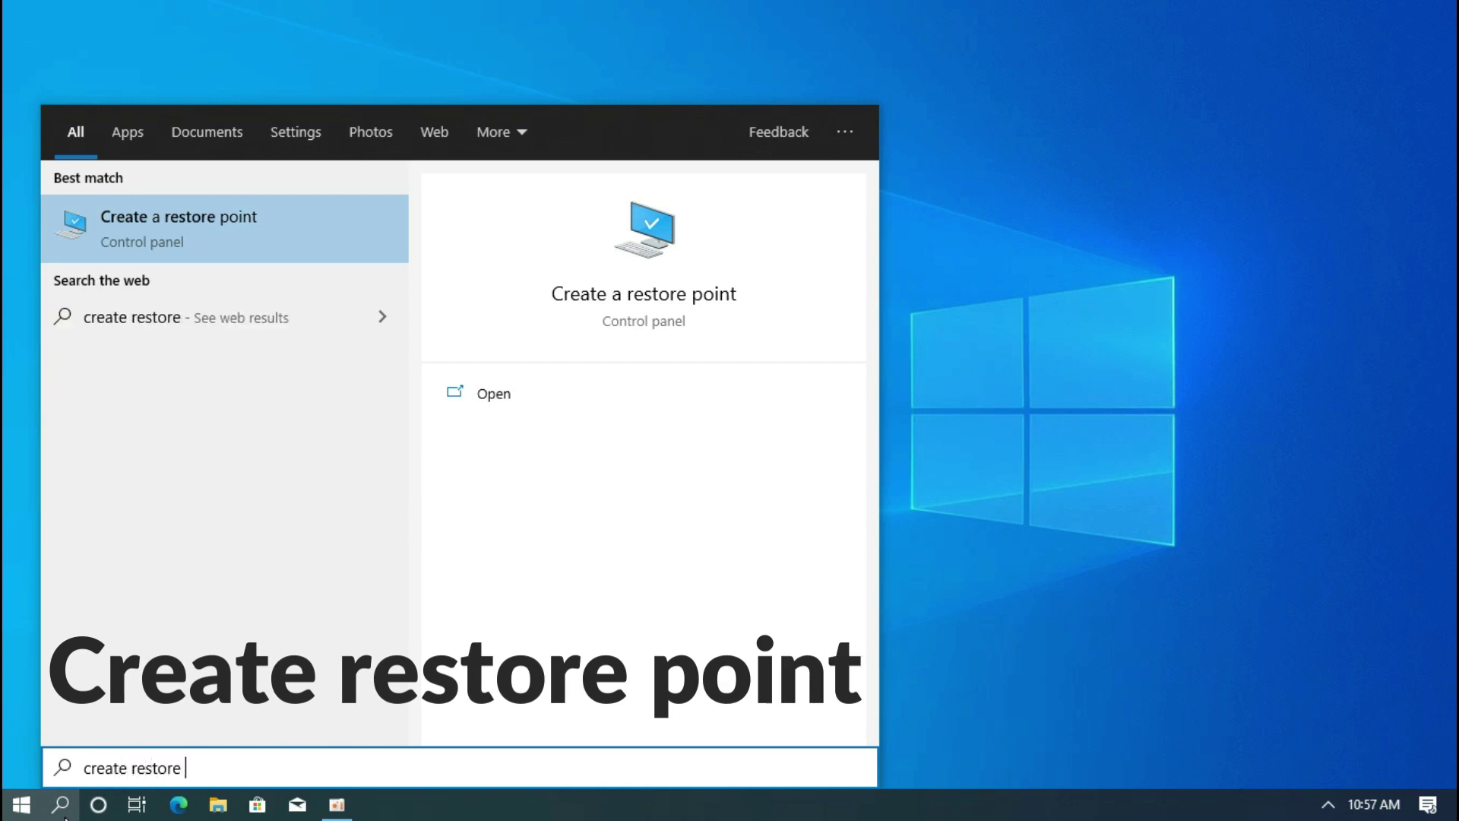
pyautogui.write('point')
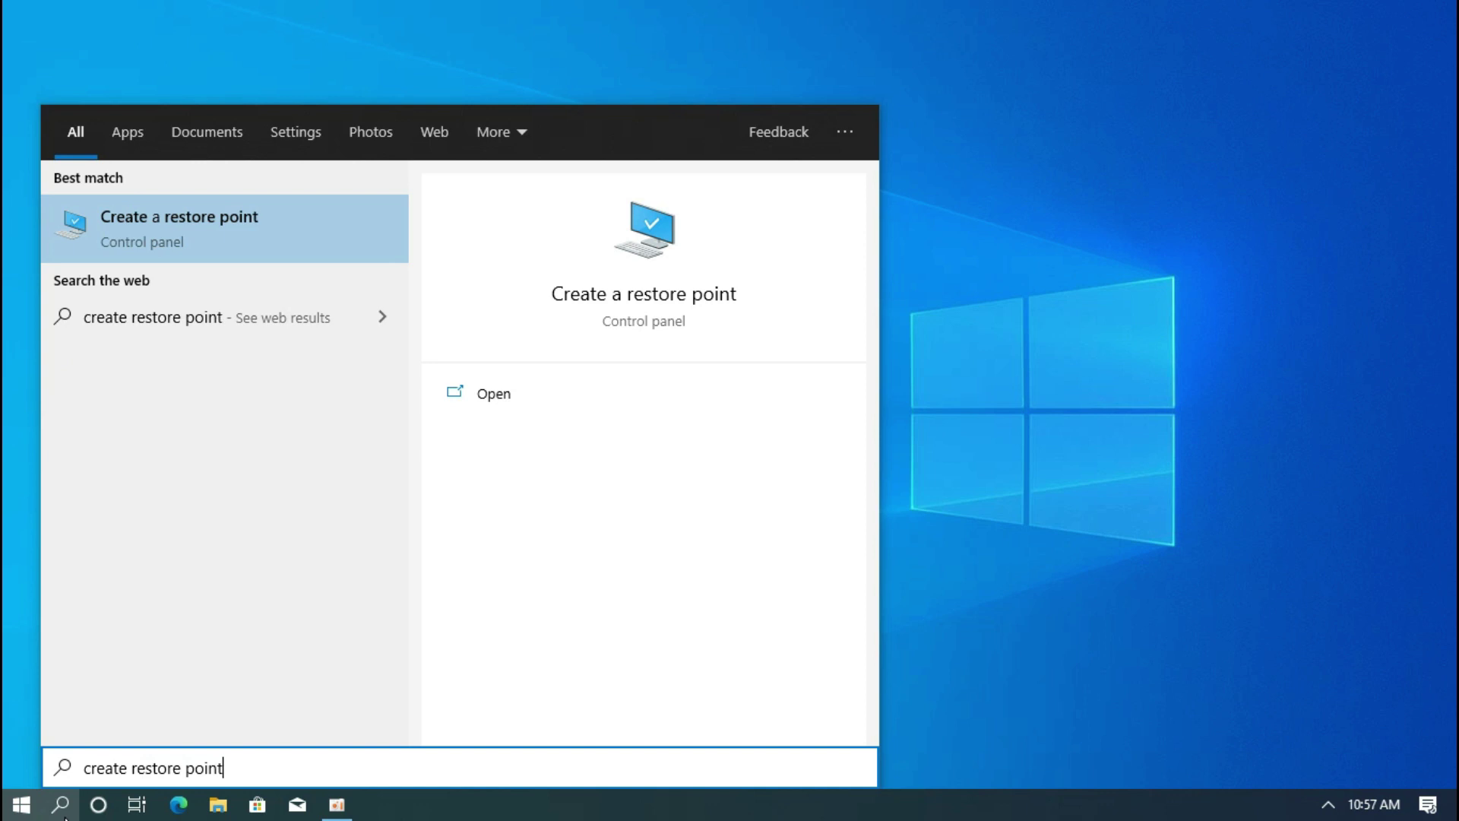
pyautogui.click(130, 245)
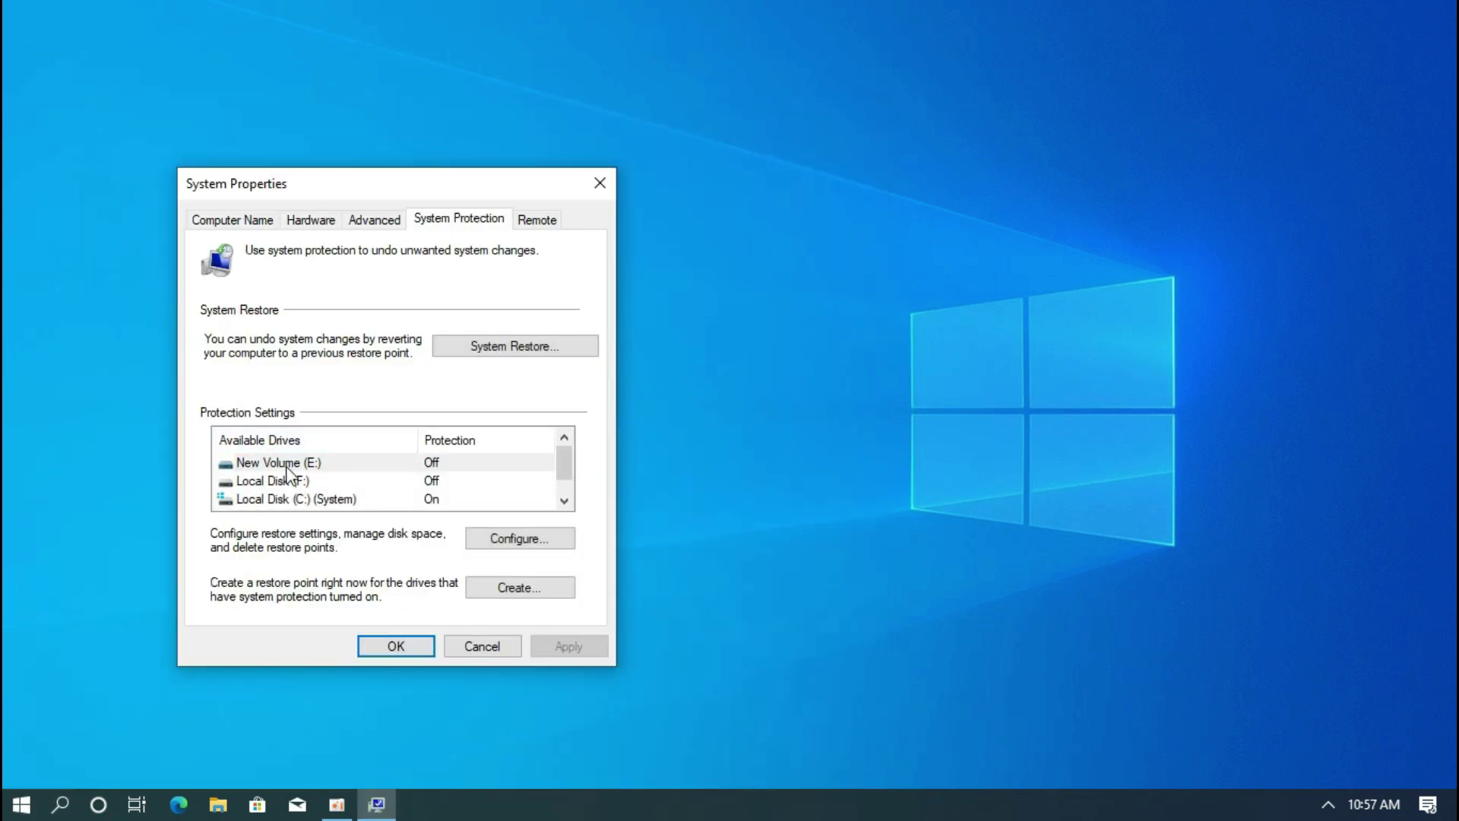
# Step: Turn on system protection for Local Disk (C:) with a maximum disk usage of 1%
pyautogui.click(303, 499)
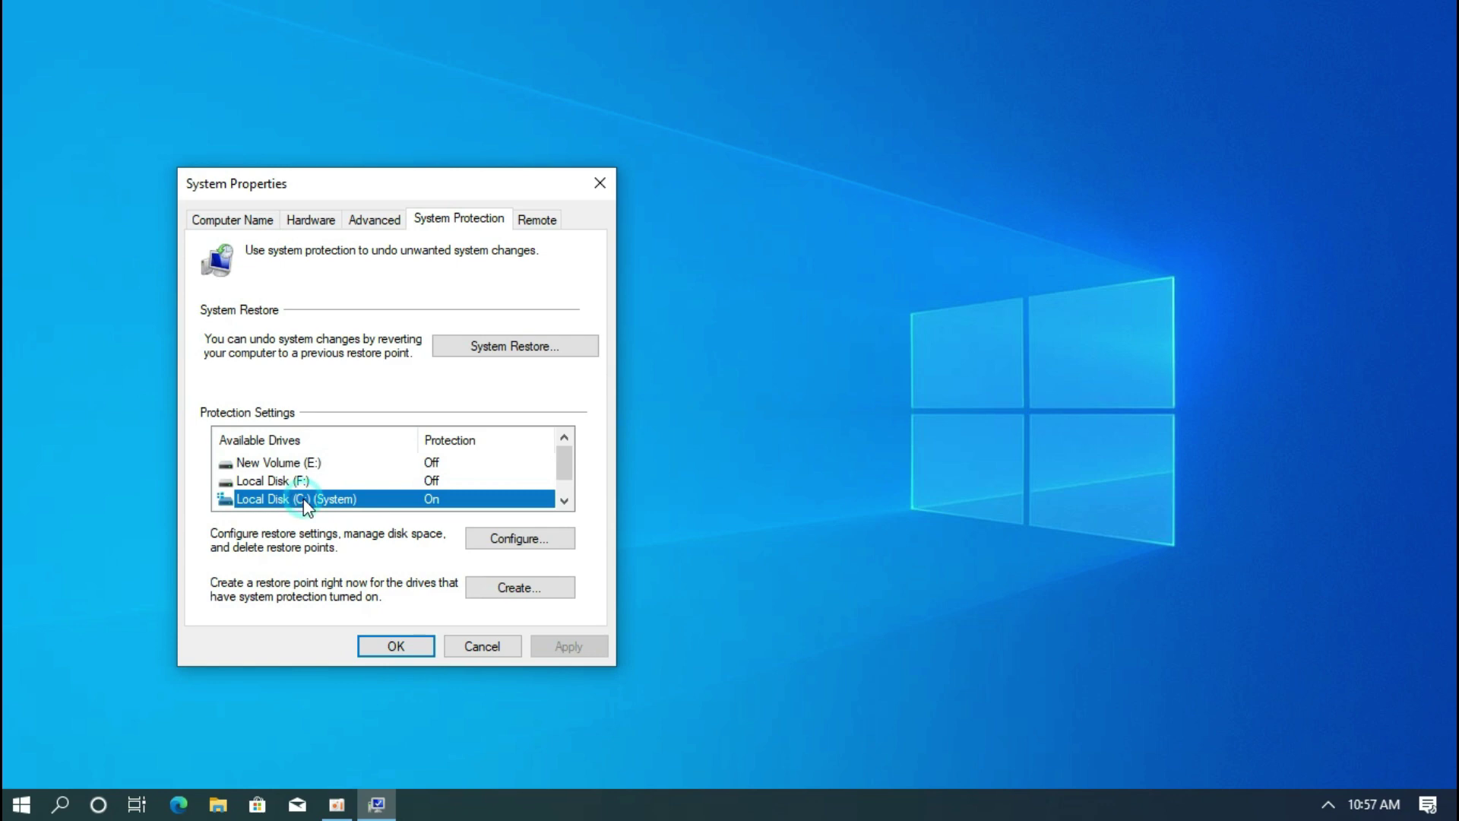
pyautogui.click(521, 541)
pyautogui.click(348, 342)
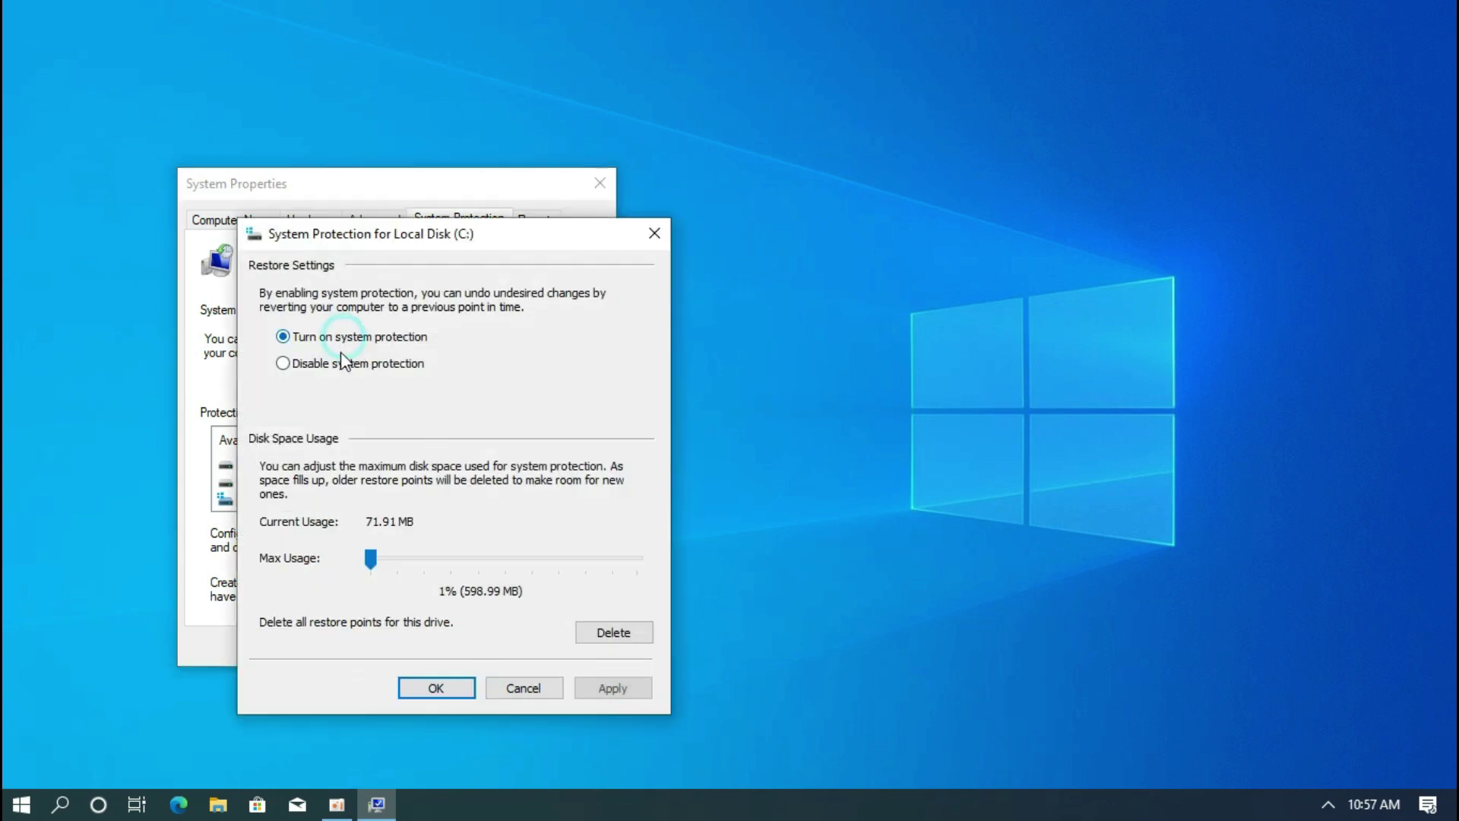
pyautogui.click(372, 559)
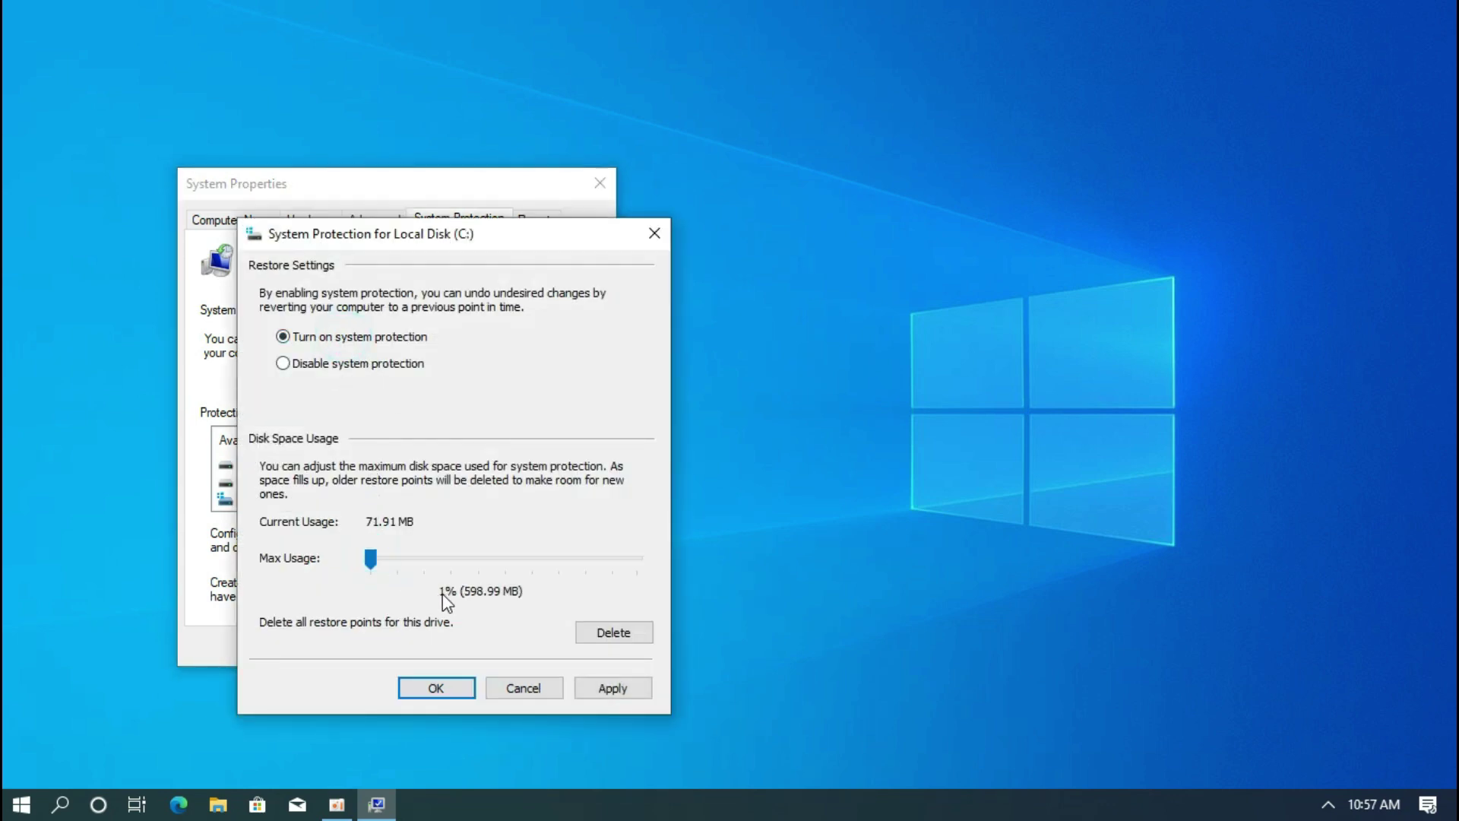
pyautogui.click(436, 688)
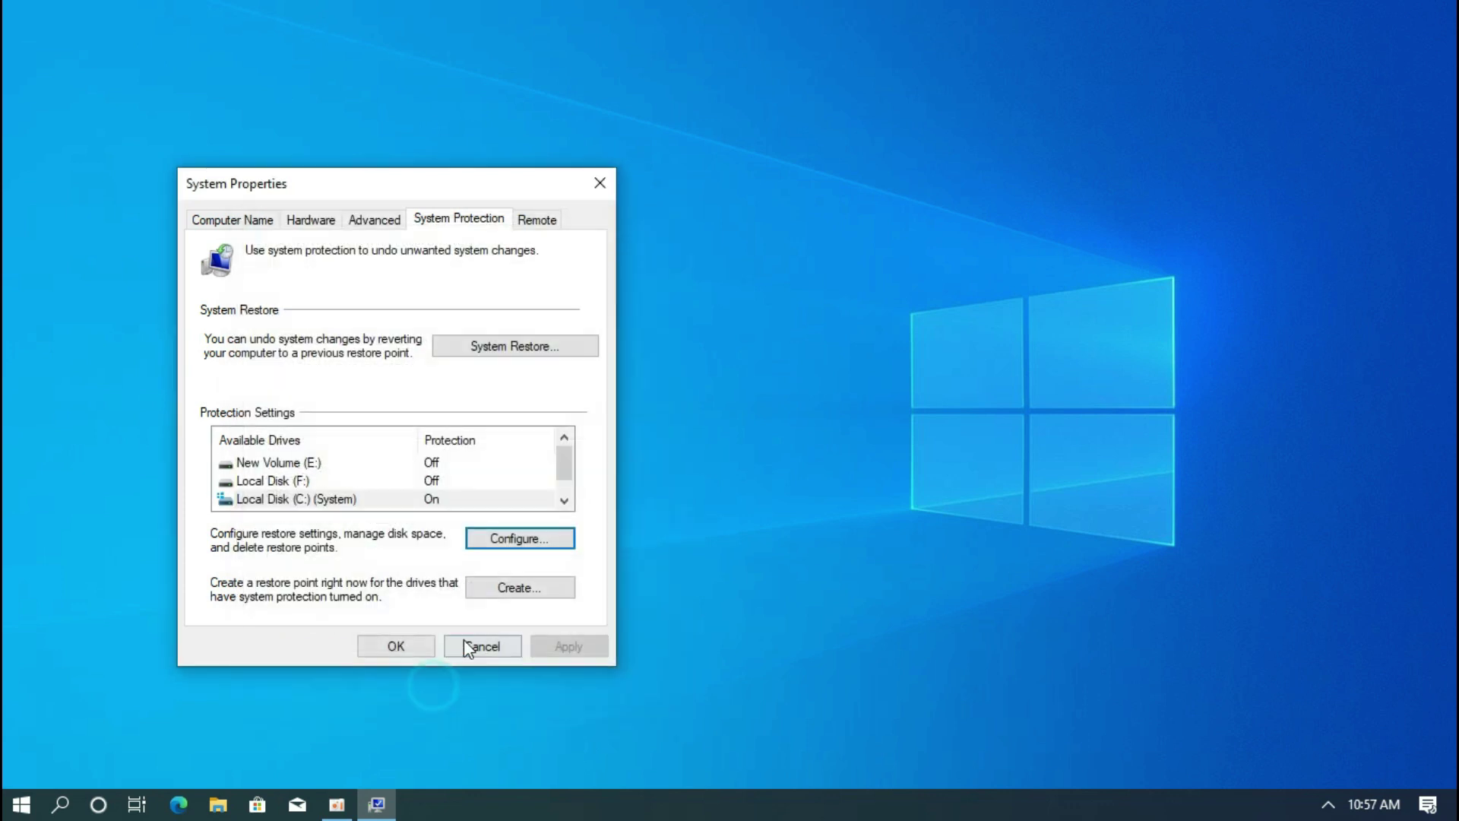
# Step: Create a restore point with the description "restore" and close System Properties
pyautogui.click(493, 589)
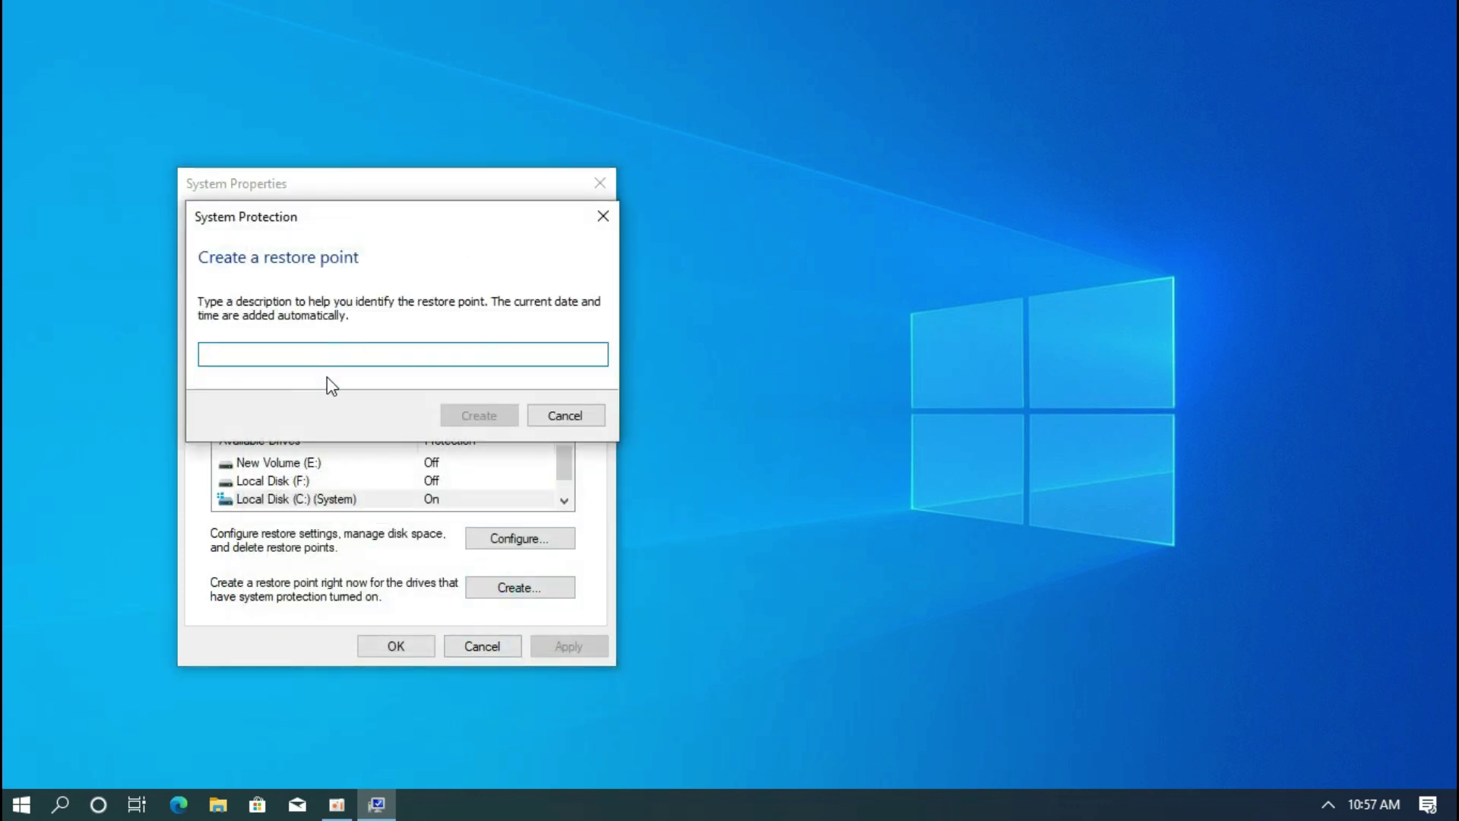
pyautogui.write('restore')
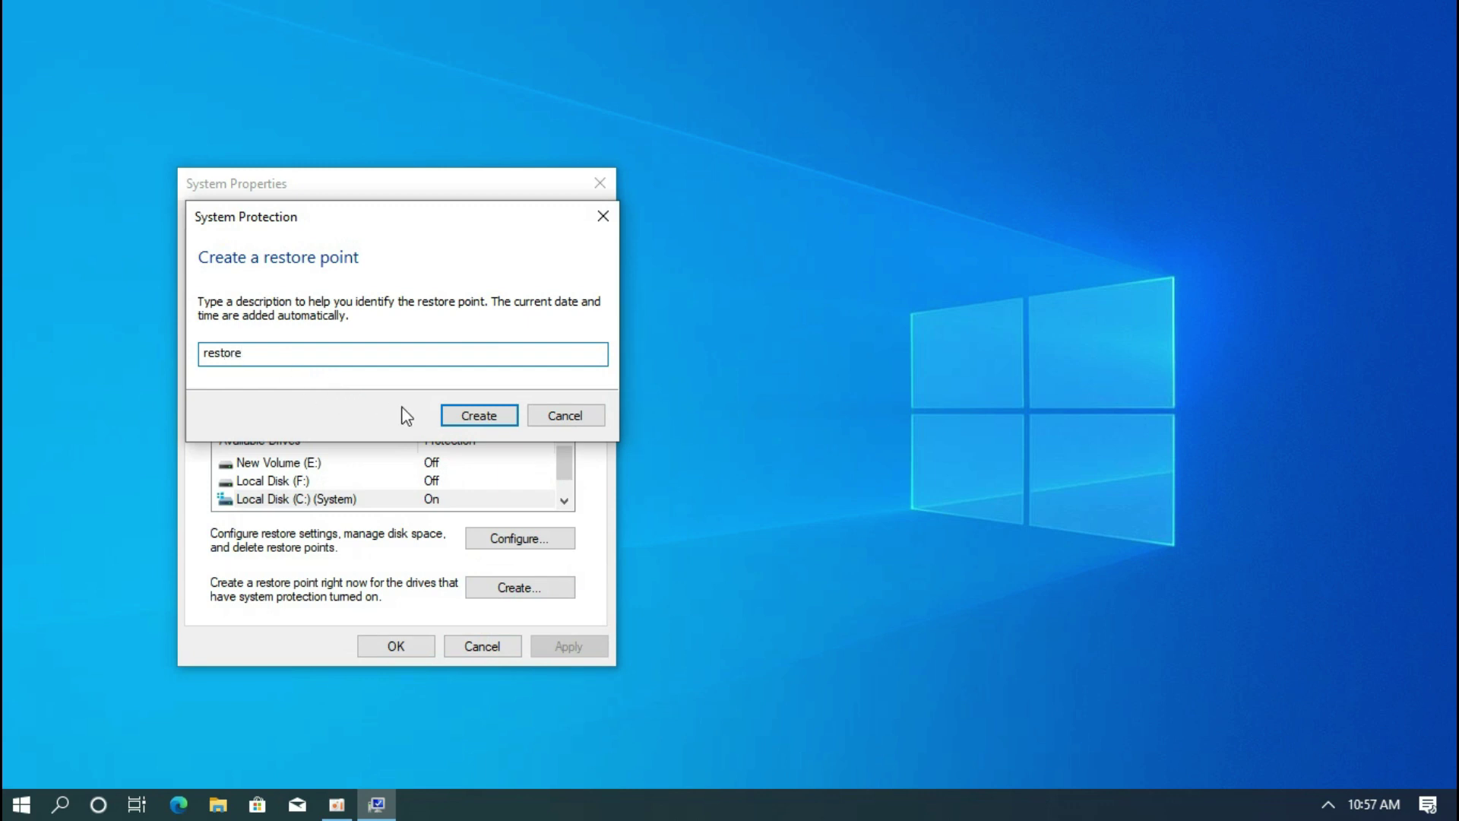
pyautogui.click(478, 416)
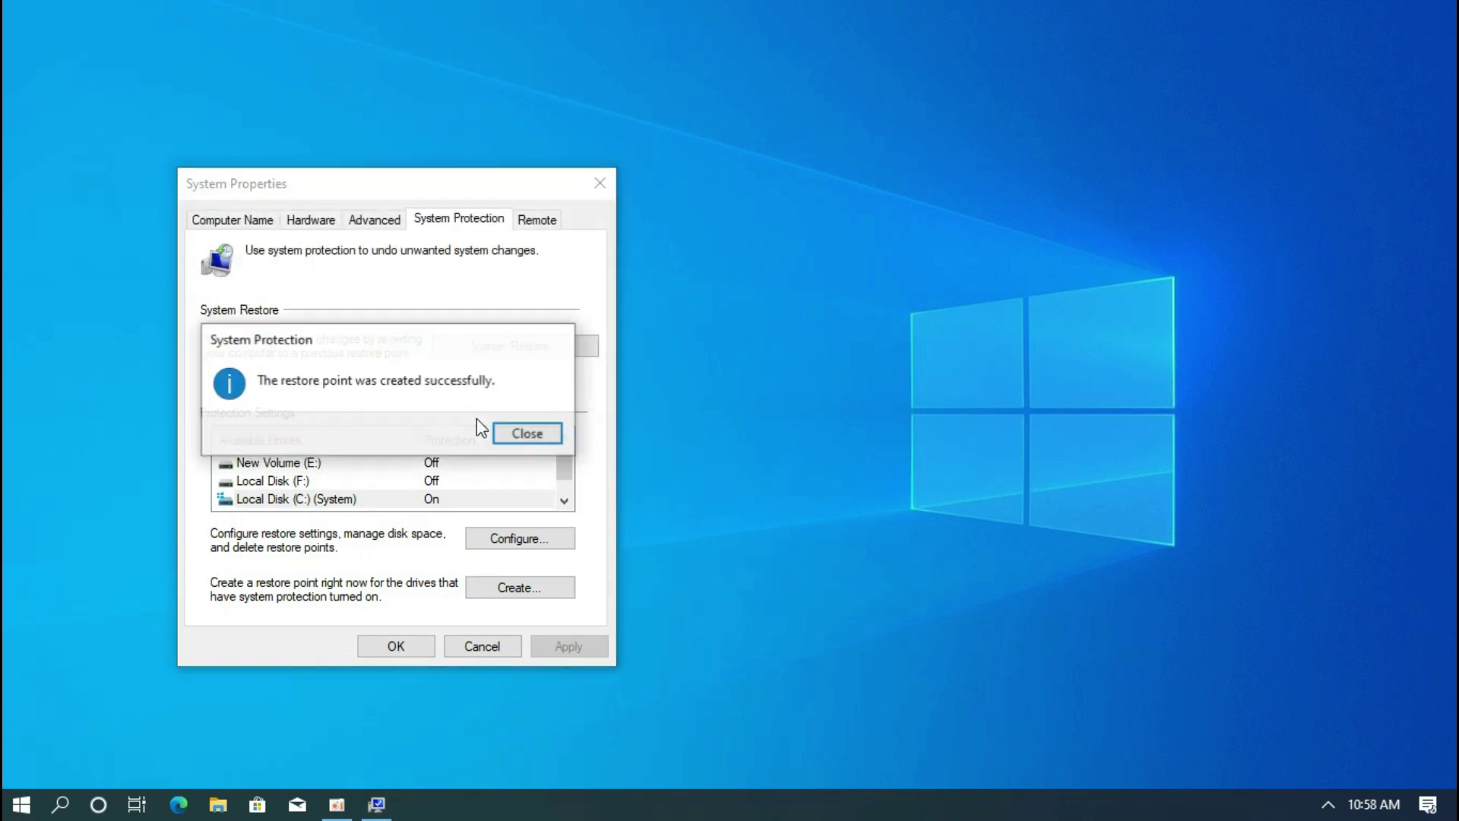
pyautogui.click(545, 433)
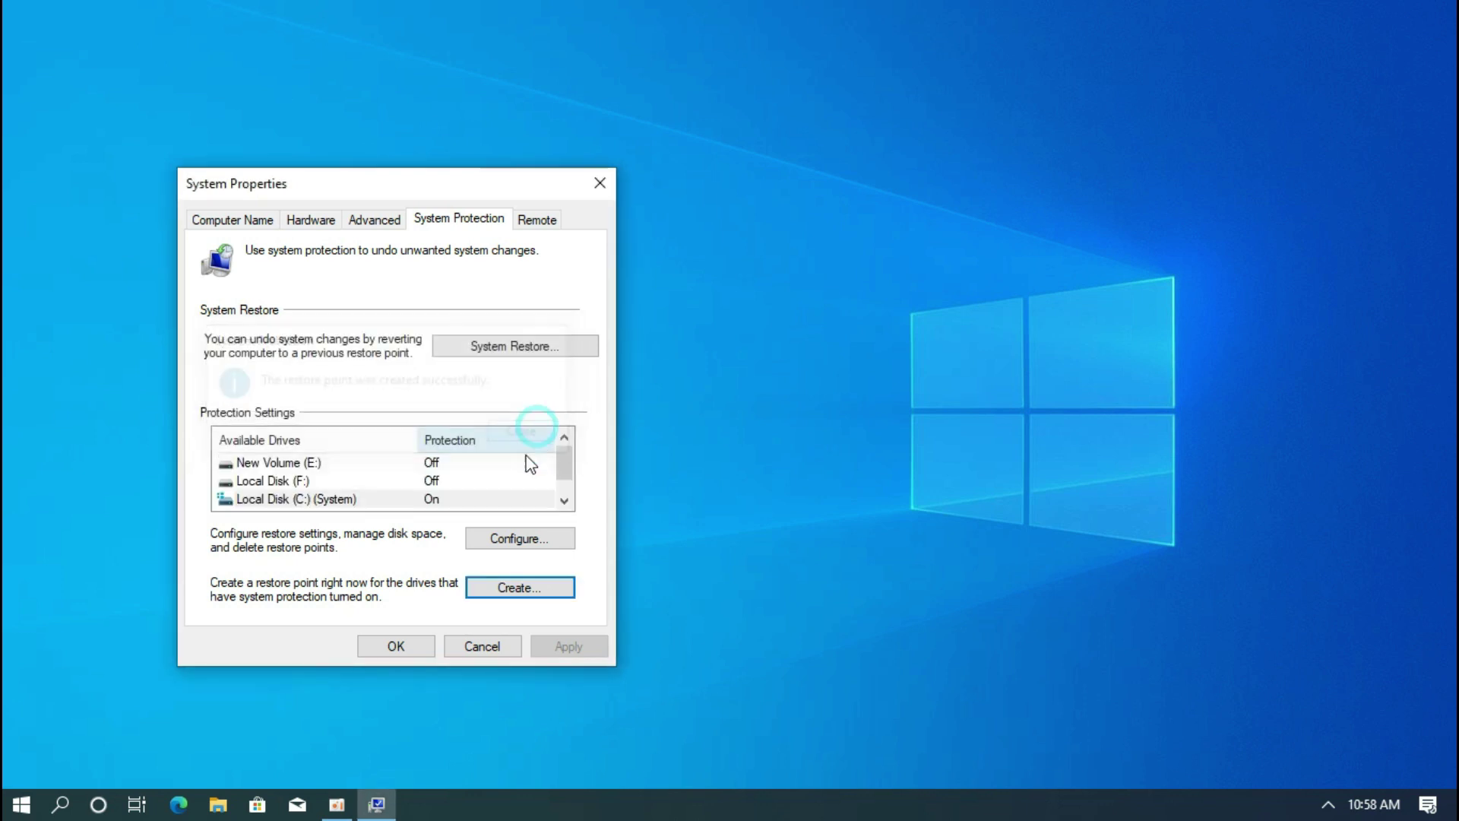
pyautogui.click(405, 645)
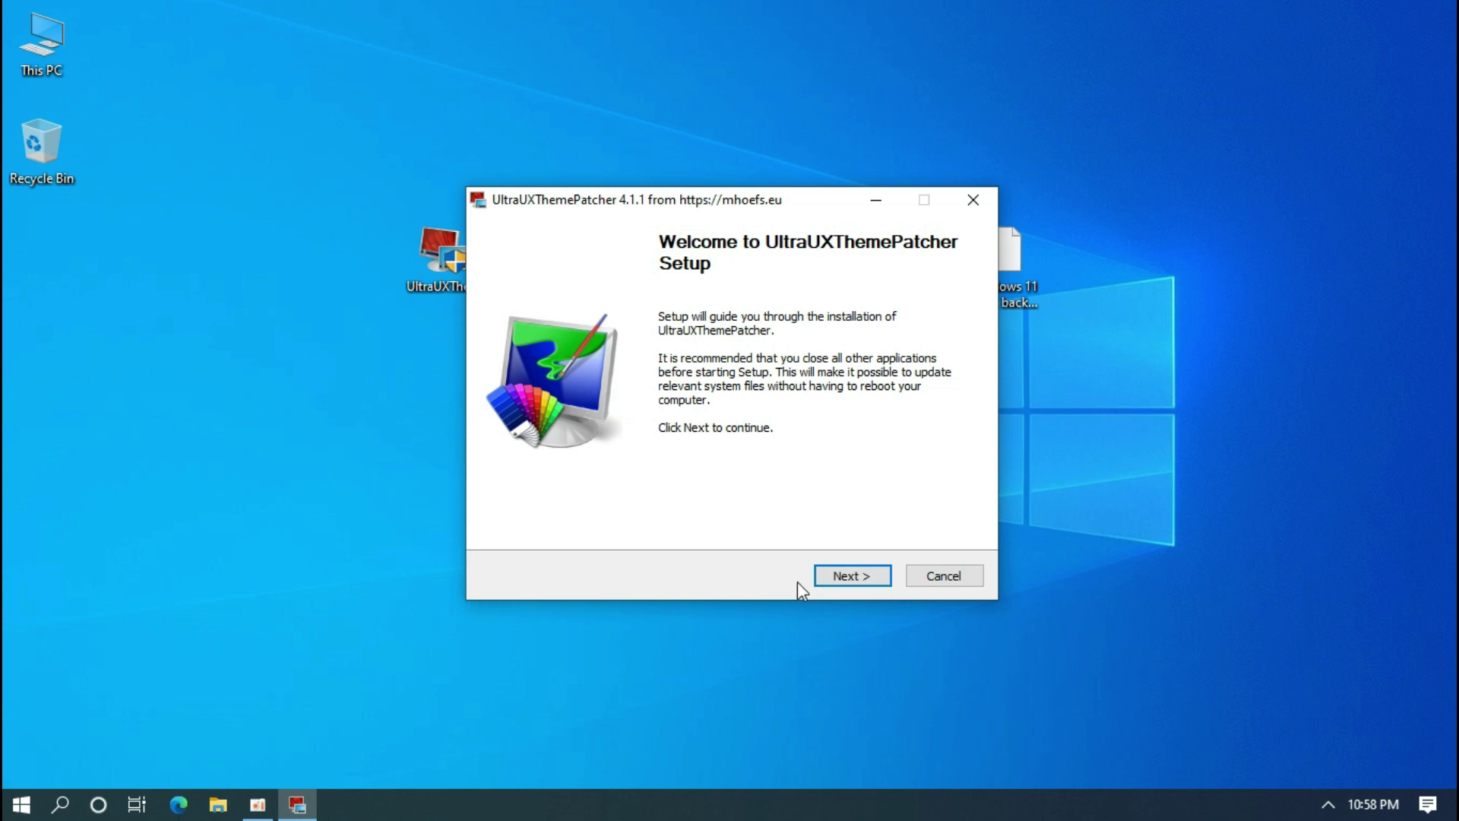
# Step: Install UltraUXThemePatcher 4.1.1, accepting both license agreements and finishing setup without a donation
pyautogui.click(826, 584)
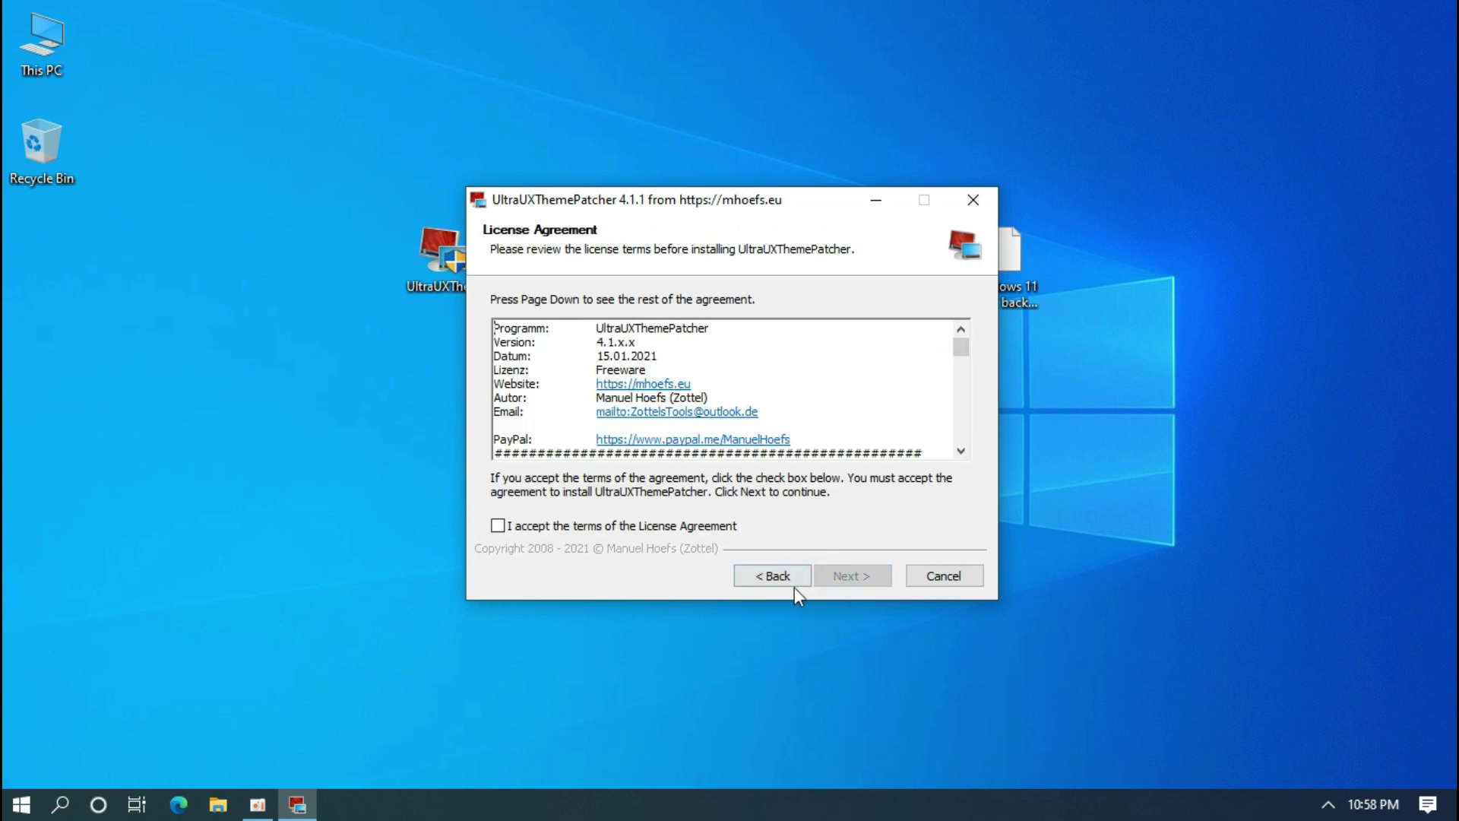
pyautogui.click(499, 526)
pyautogui.click(838, 576)
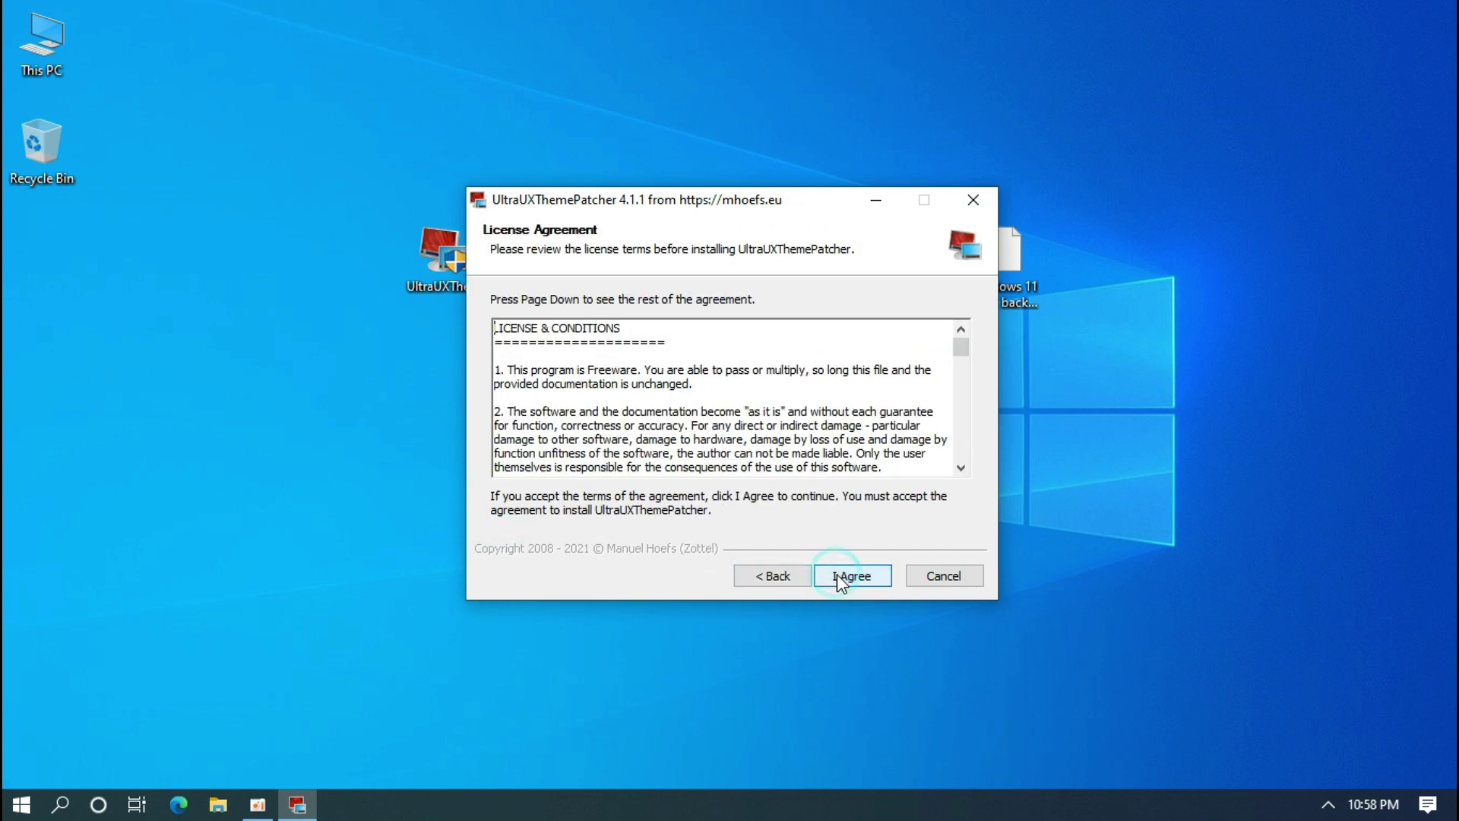
pyautogui.click(838, 576)
pyautogui.click(839, 578)
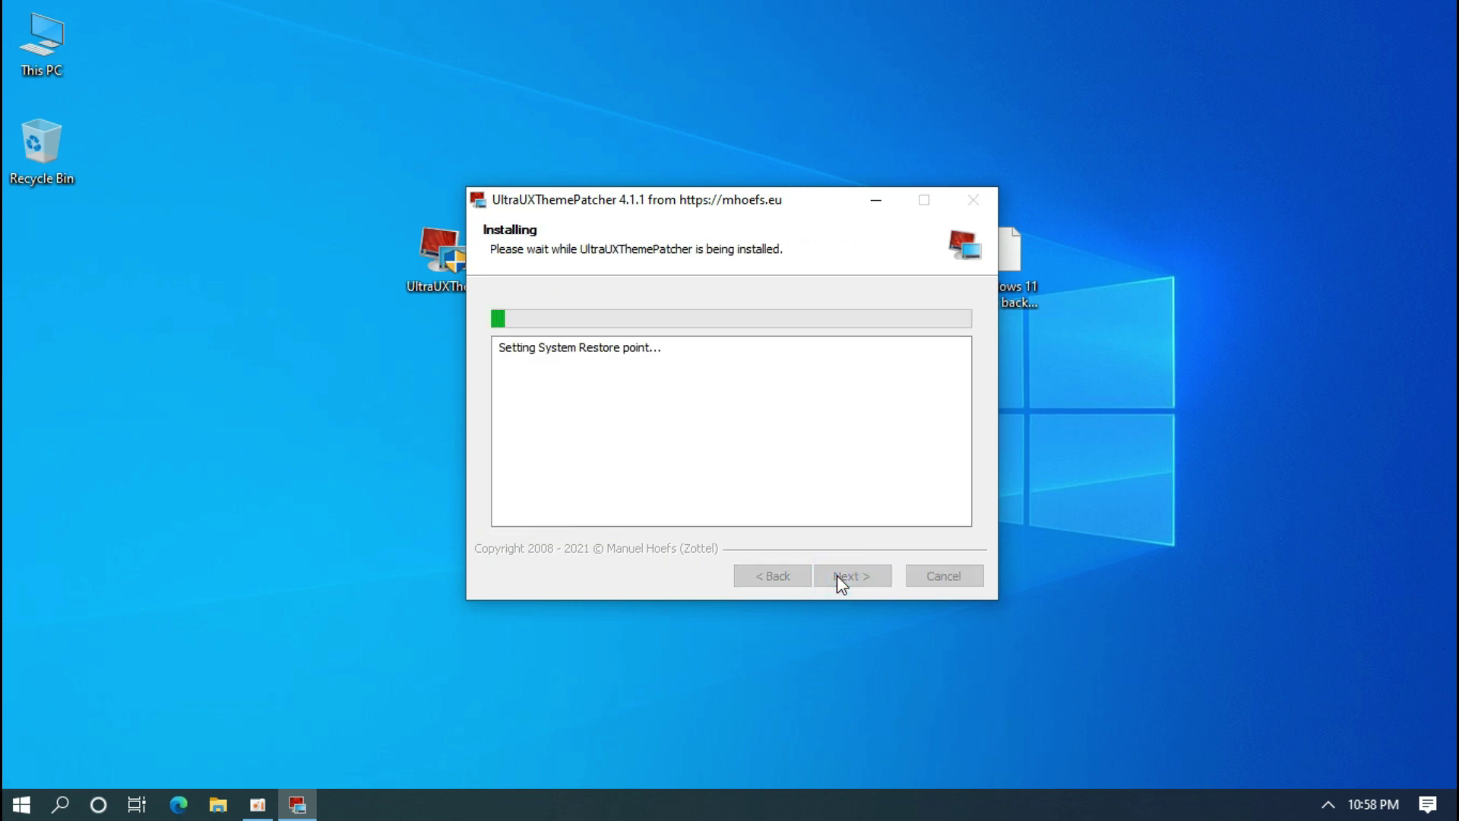
pyautogui.click(838, 577)
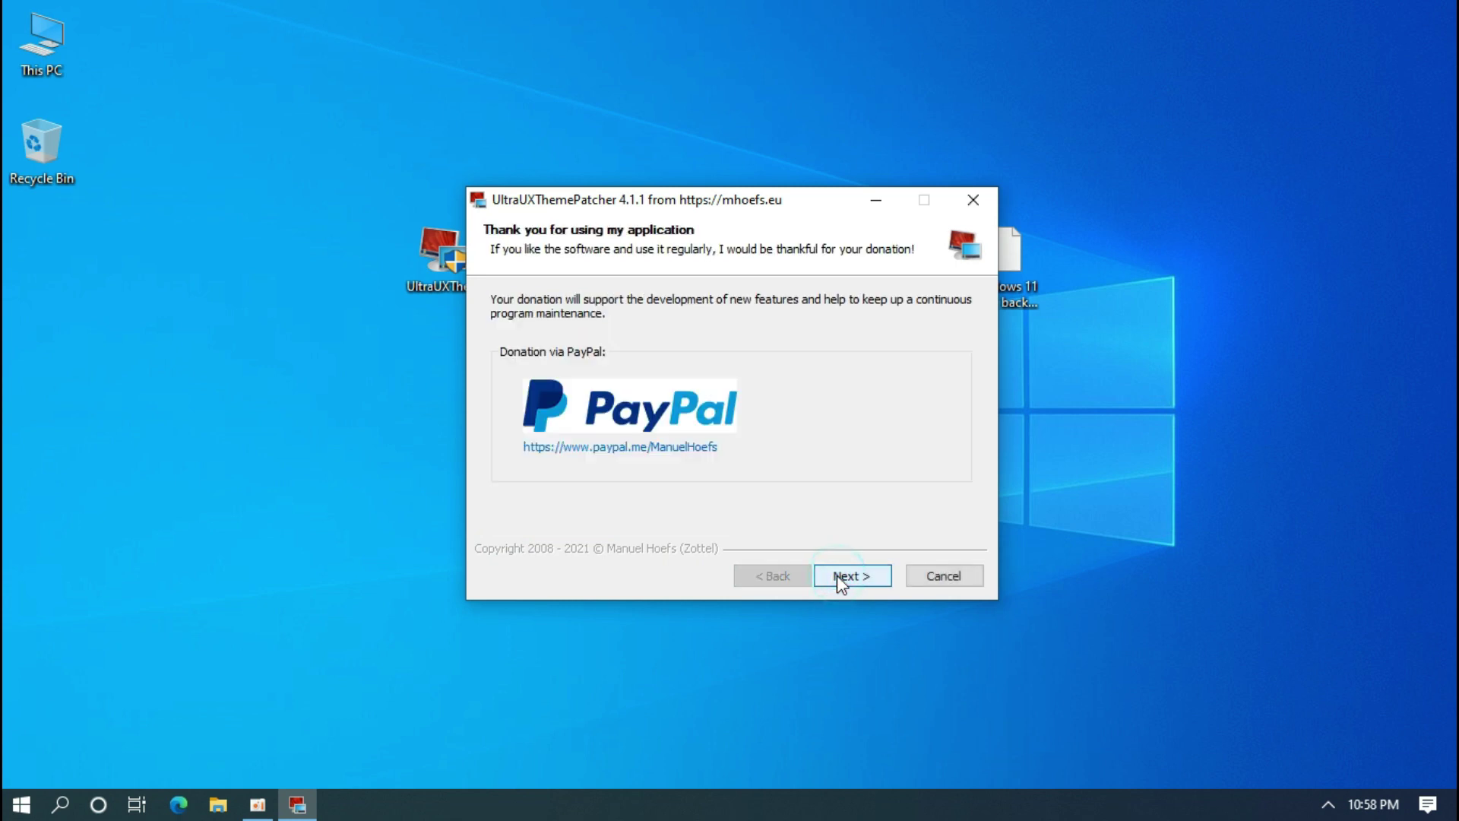
pyautogui.click(839, 576)
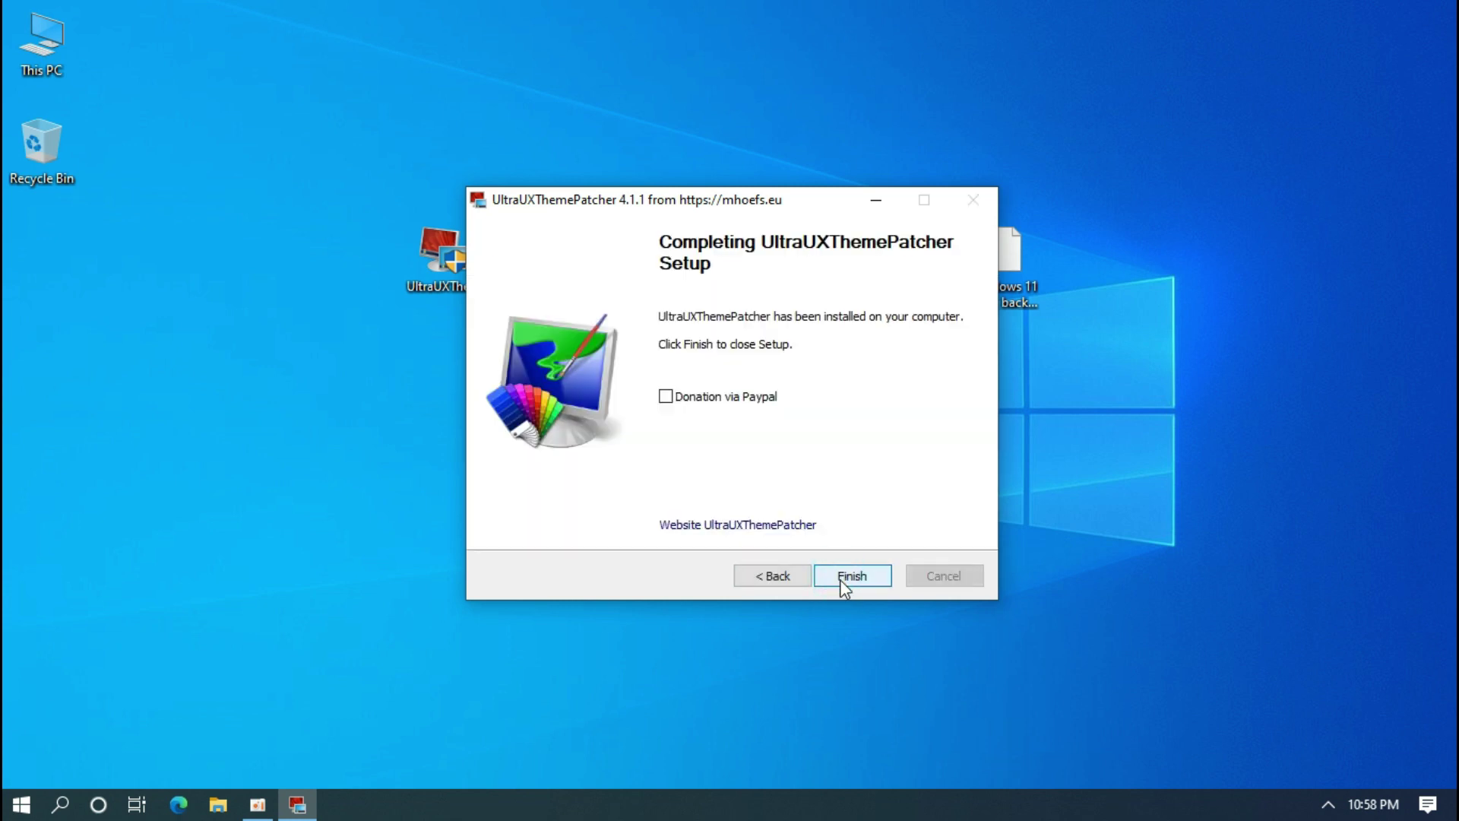
pyautogui.click(844, 579)
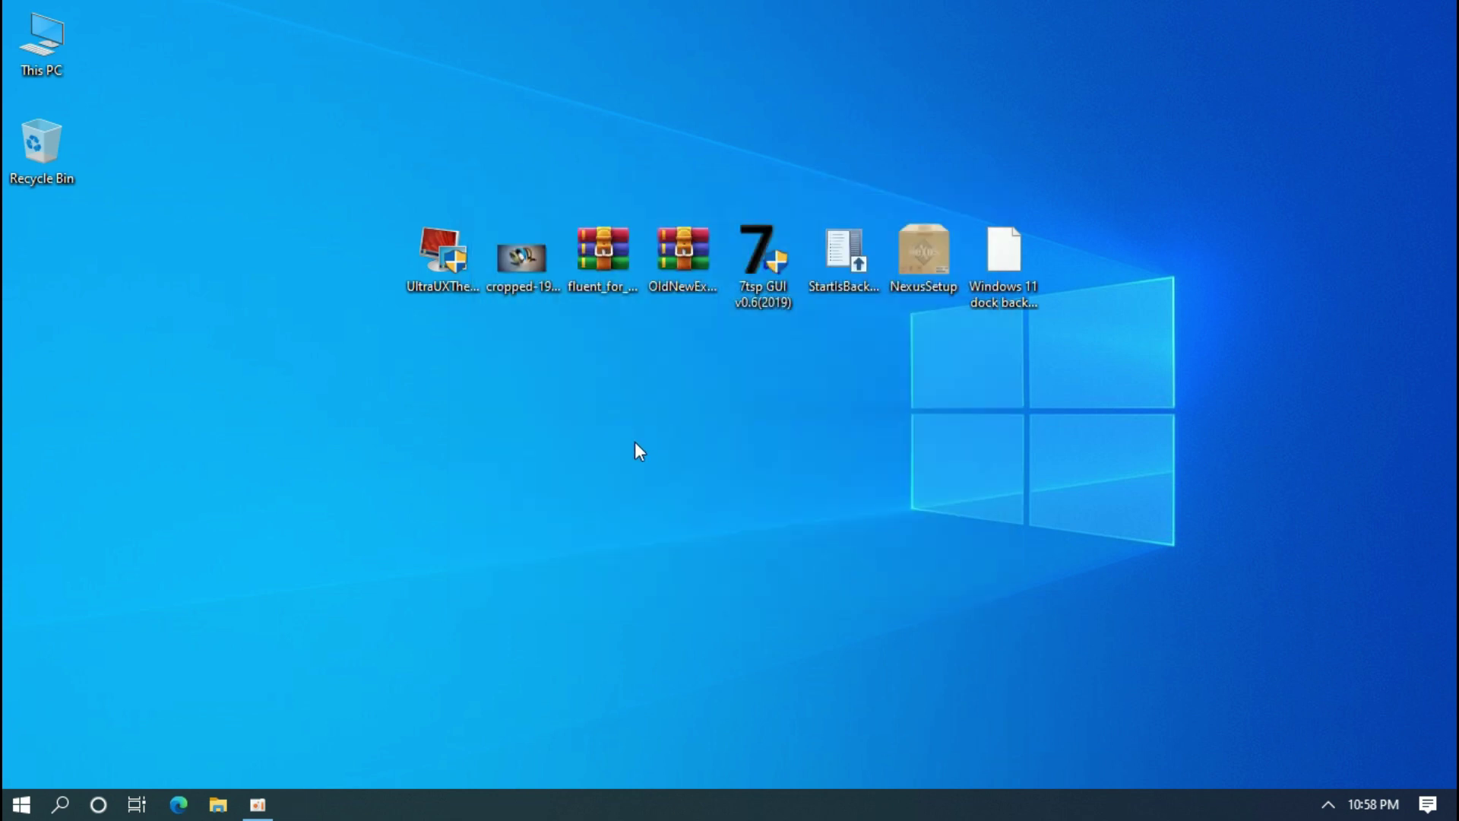
pyautogui.rightClick(517, 263)
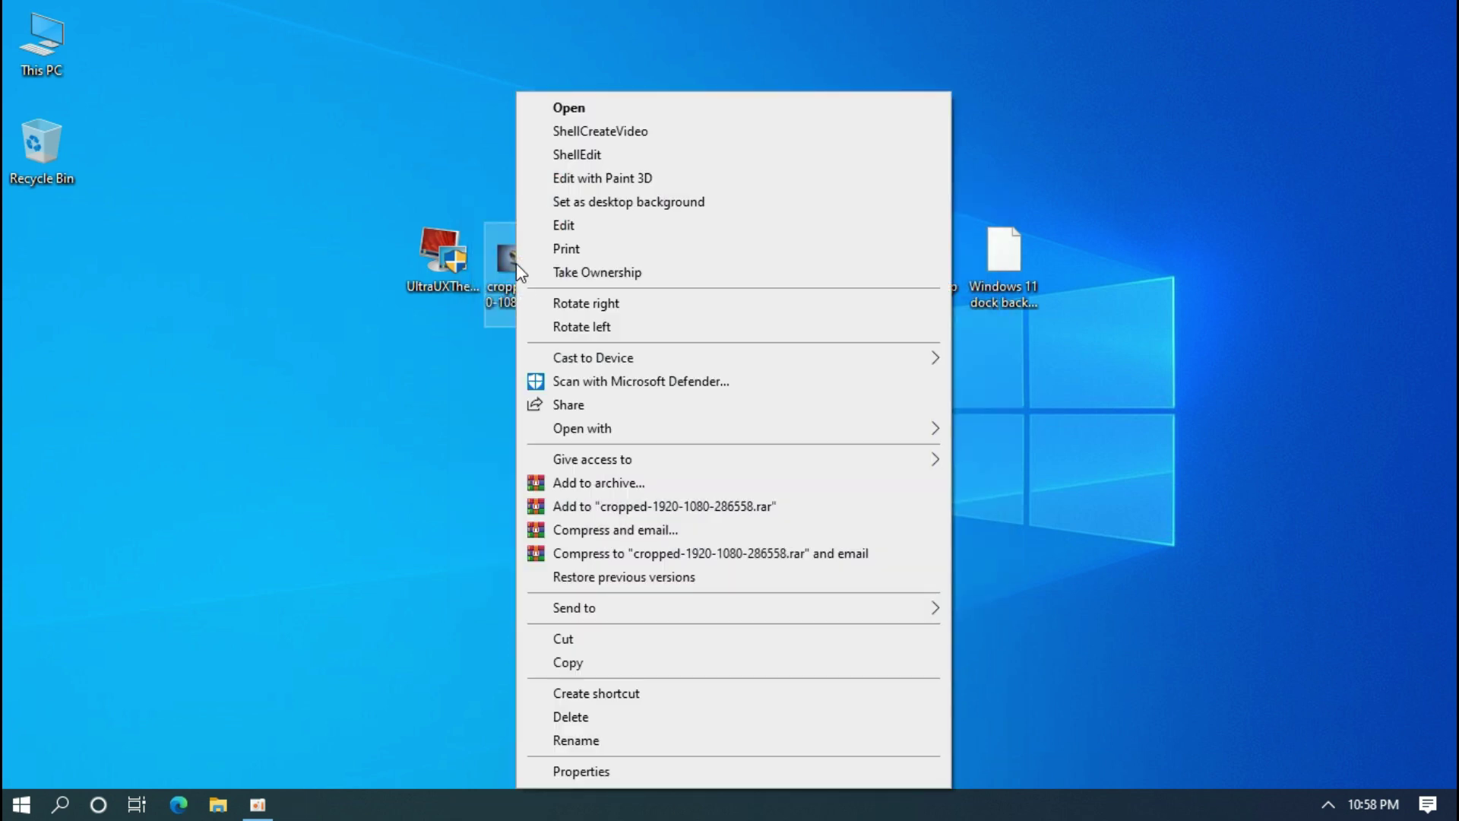
pyautogui.click(579, 201)
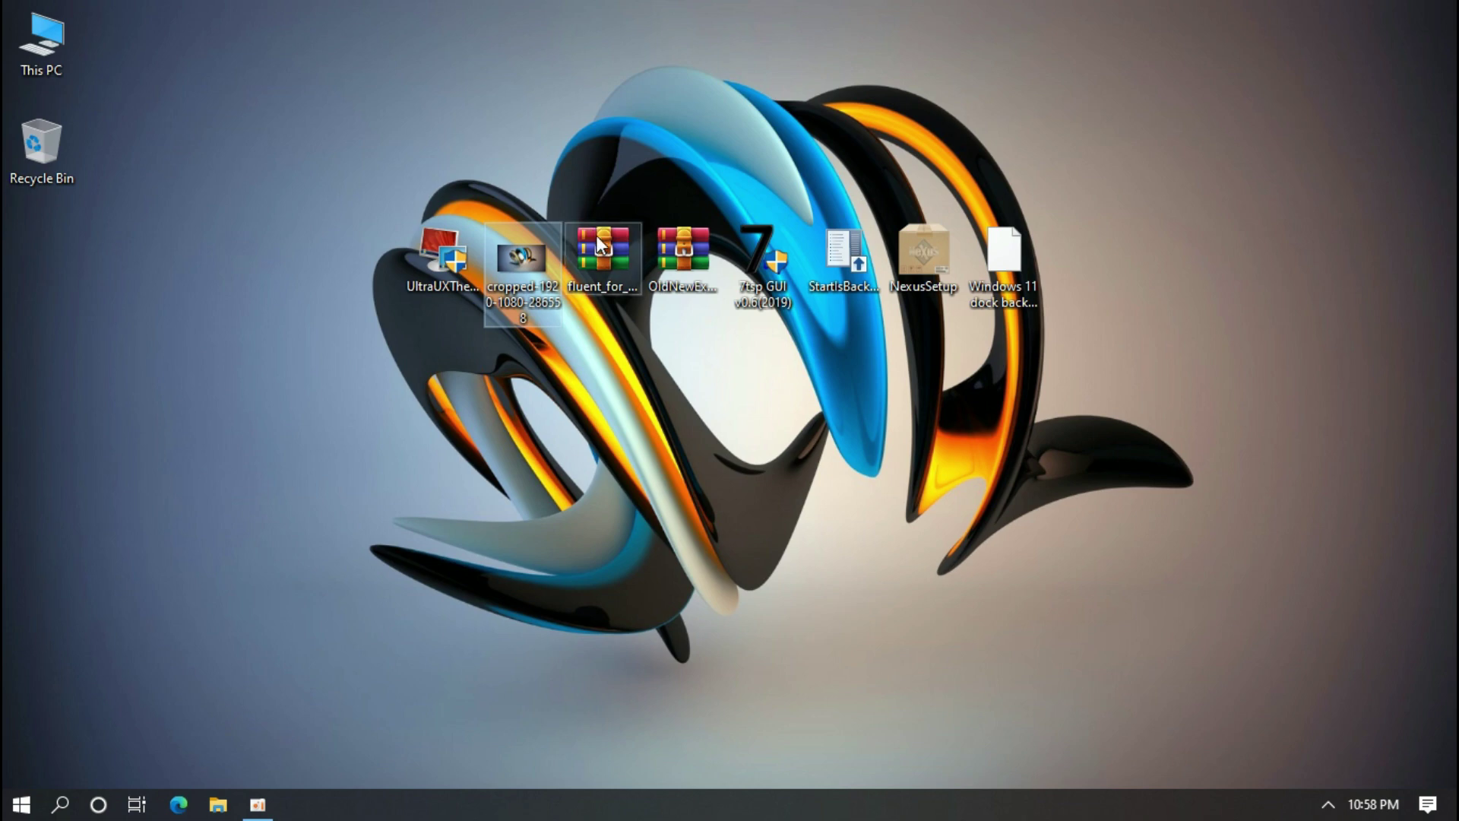
# Step: Extract the fluent_for_windows_10_by_niivu_de7t5ds archive into its own folder on the desktop
pyautogui.rightClick(599, 240)
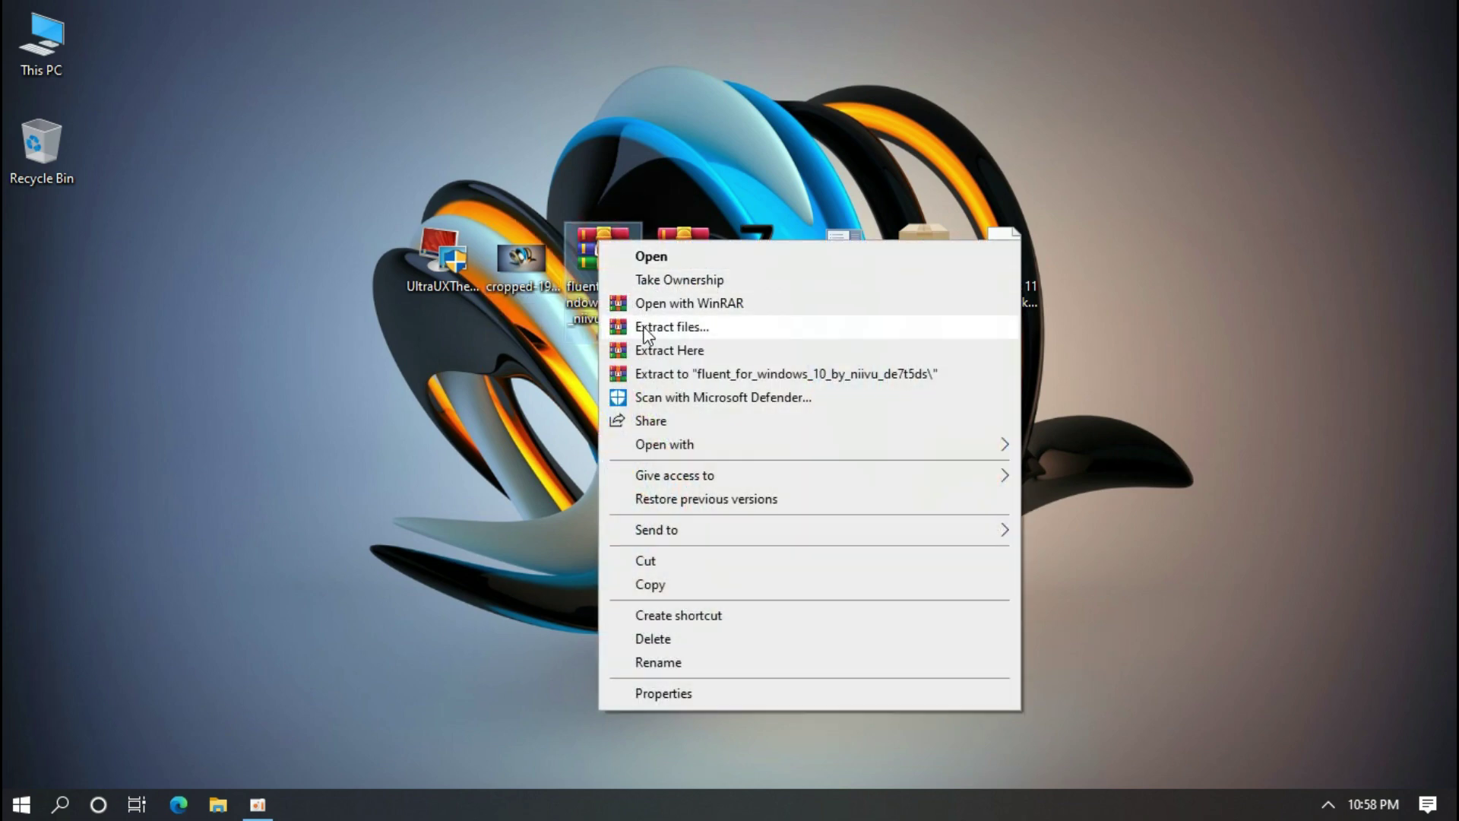
pyautogui.click(643, 326)
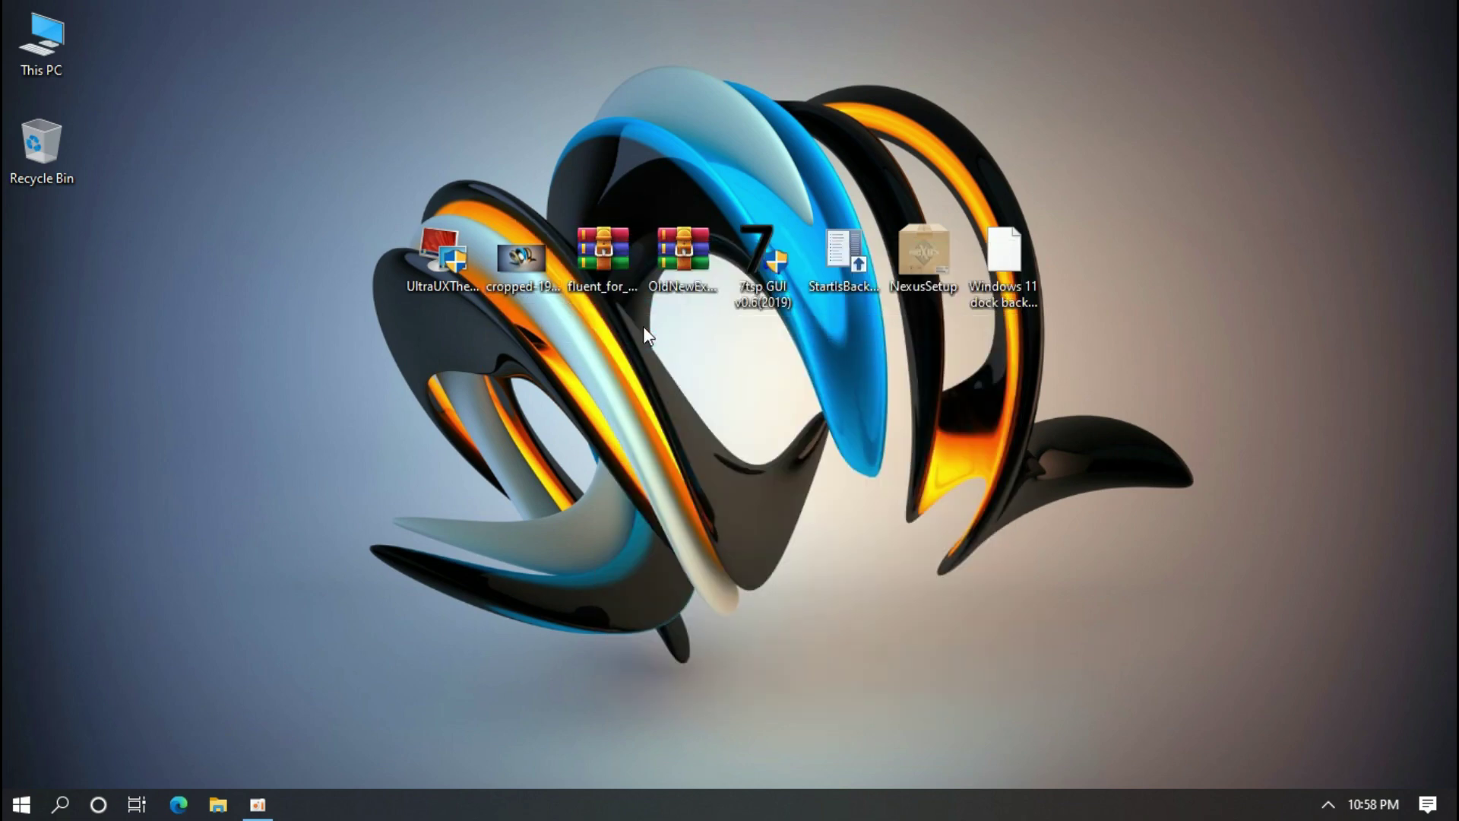
pyautogui.click(766, 631)
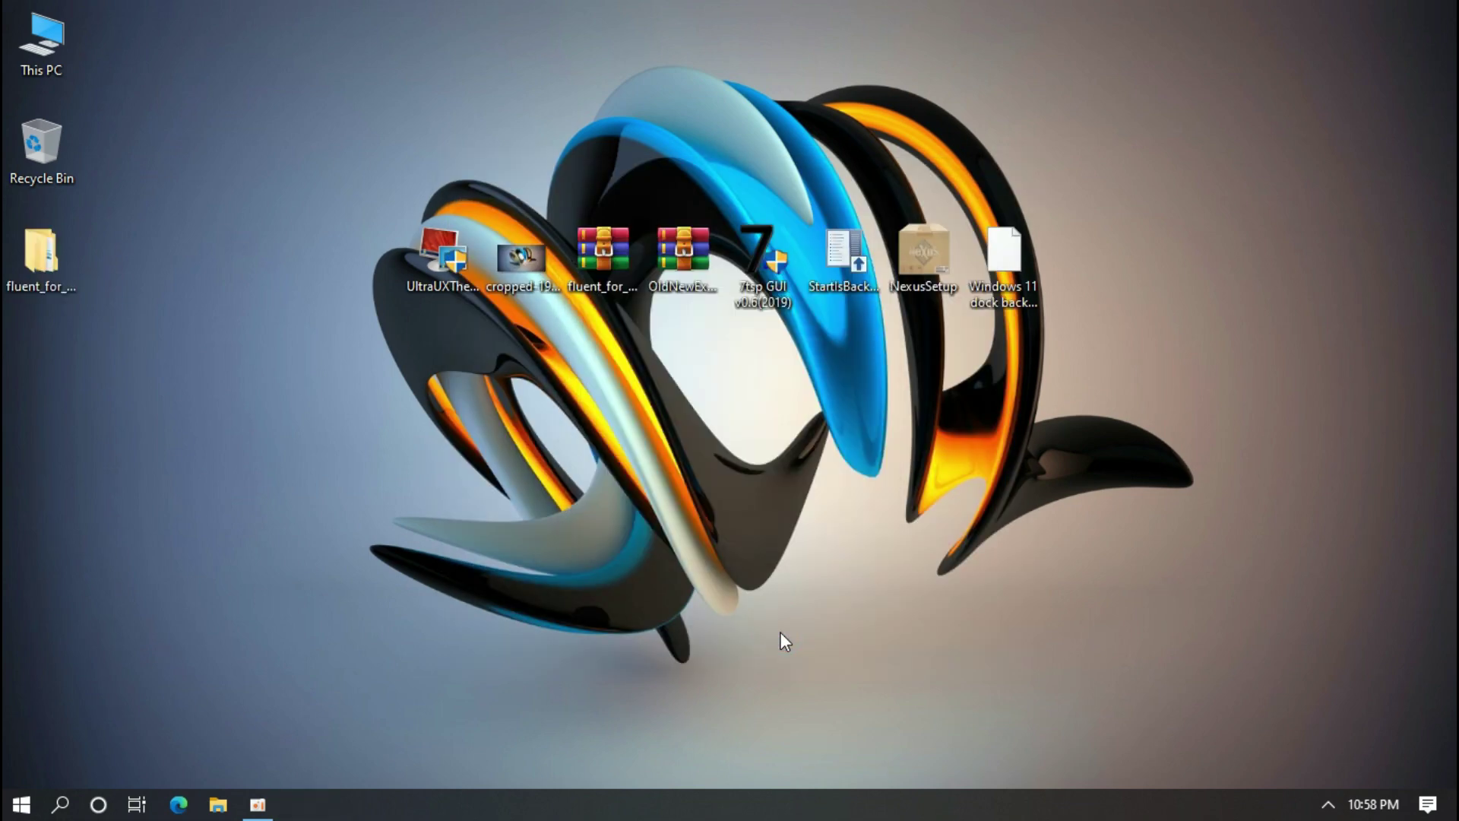
# Step: Cut the Fluent folder and all the theme files from the Themes folder of the extracted Fluent for Windows 10 package
pyautogui.doubleClick(53, 261)
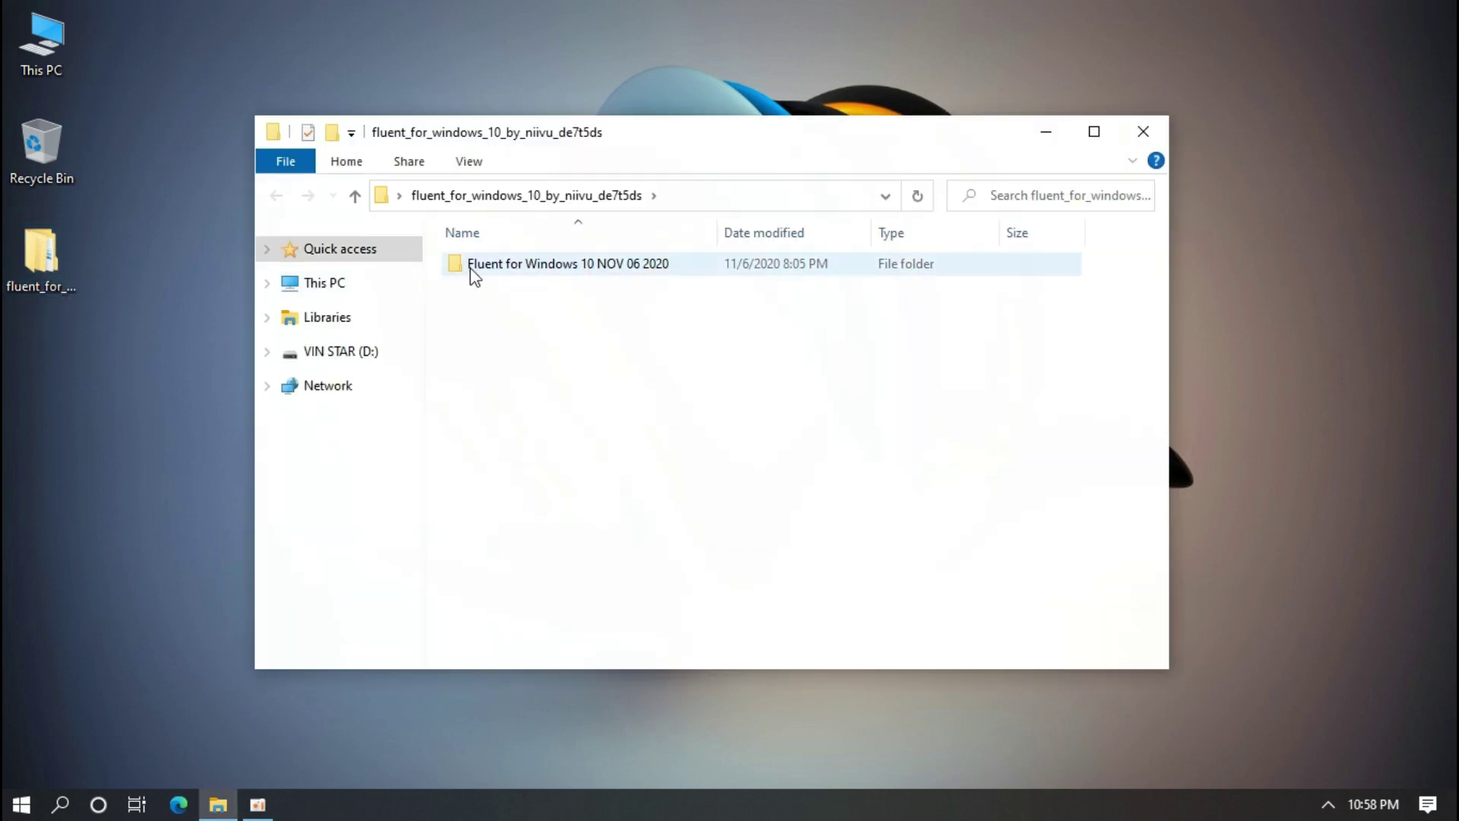
pyautogui.doubleClick(471, 266)
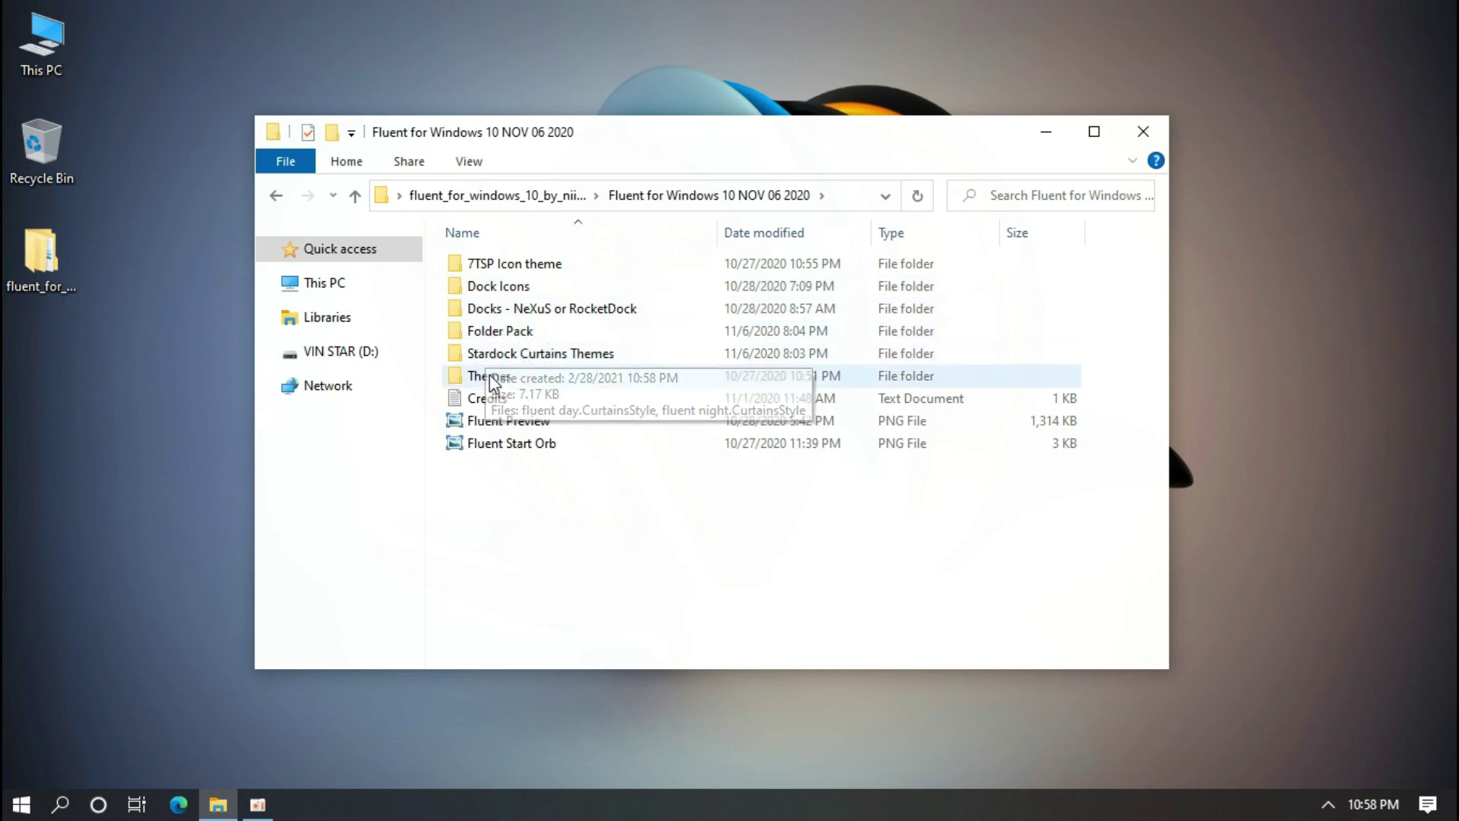
pyautogui.click(489, 375)
pyautogui.doubleClick(517, 380)
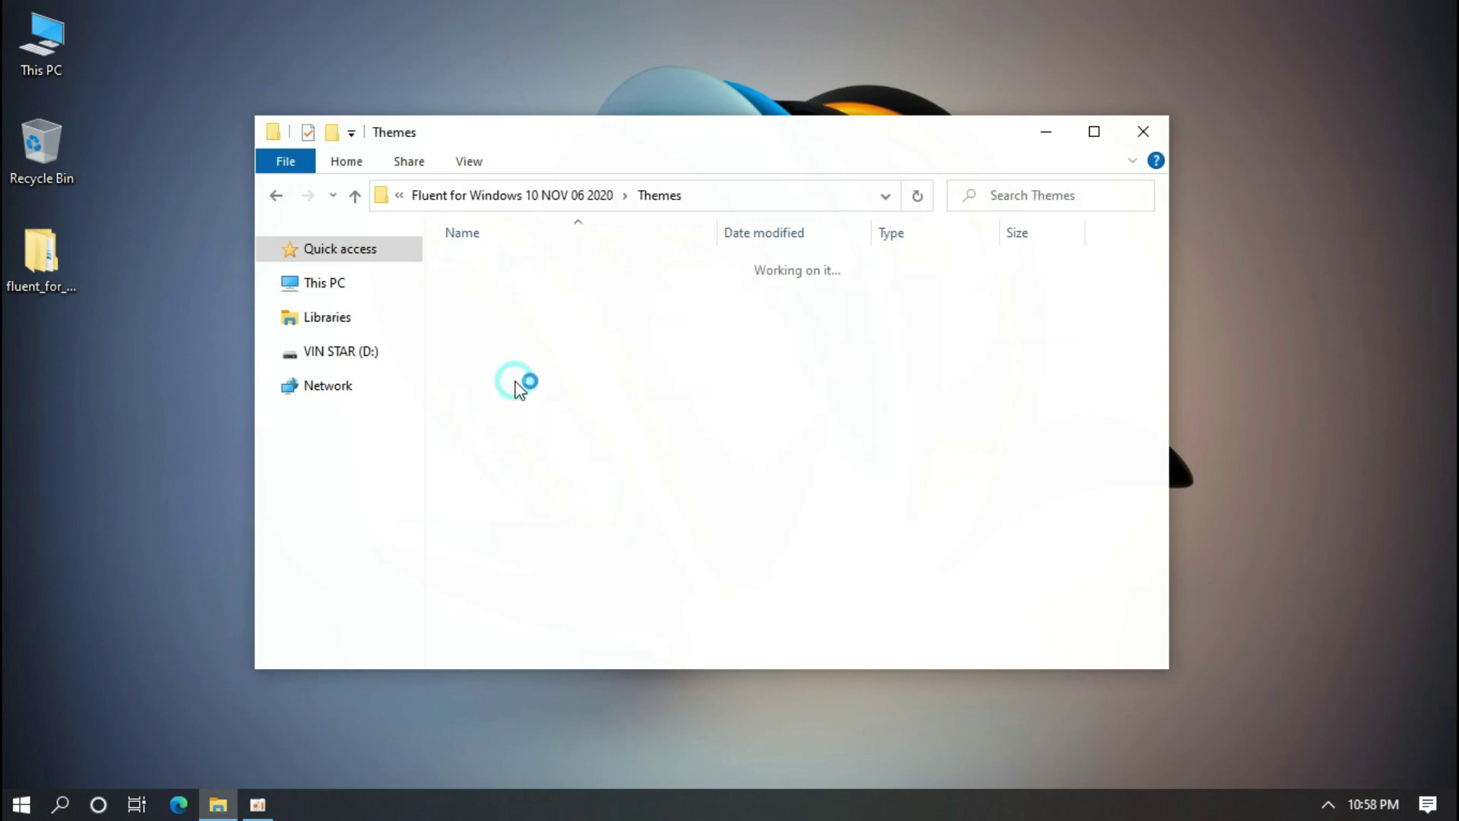
pyautogui.moveTo(509, 440); pyautogui.dragTo(511, 263)
pyautogui.rightClick(510, 266)
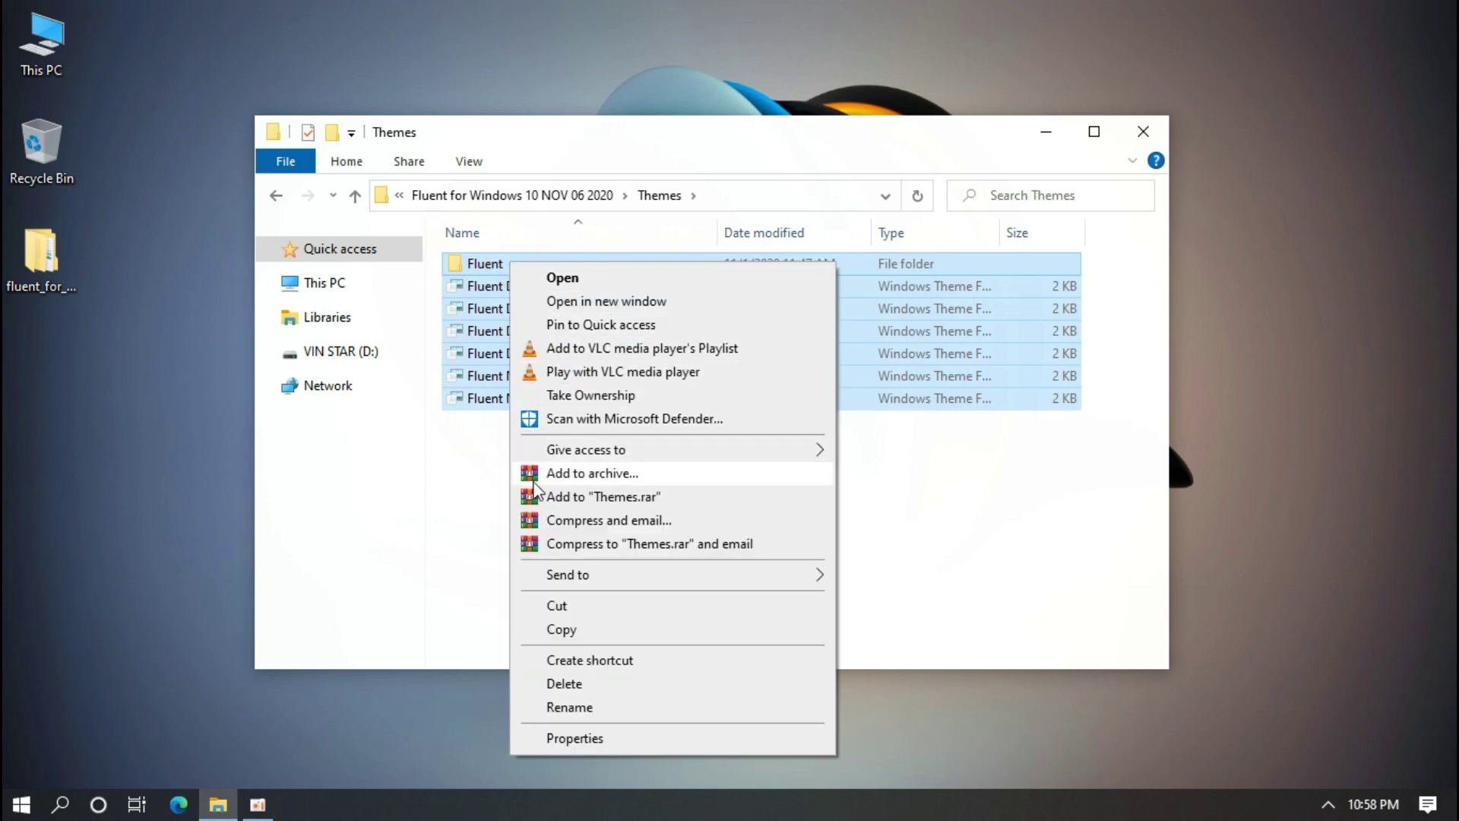
pyautogui.click(556, 607)
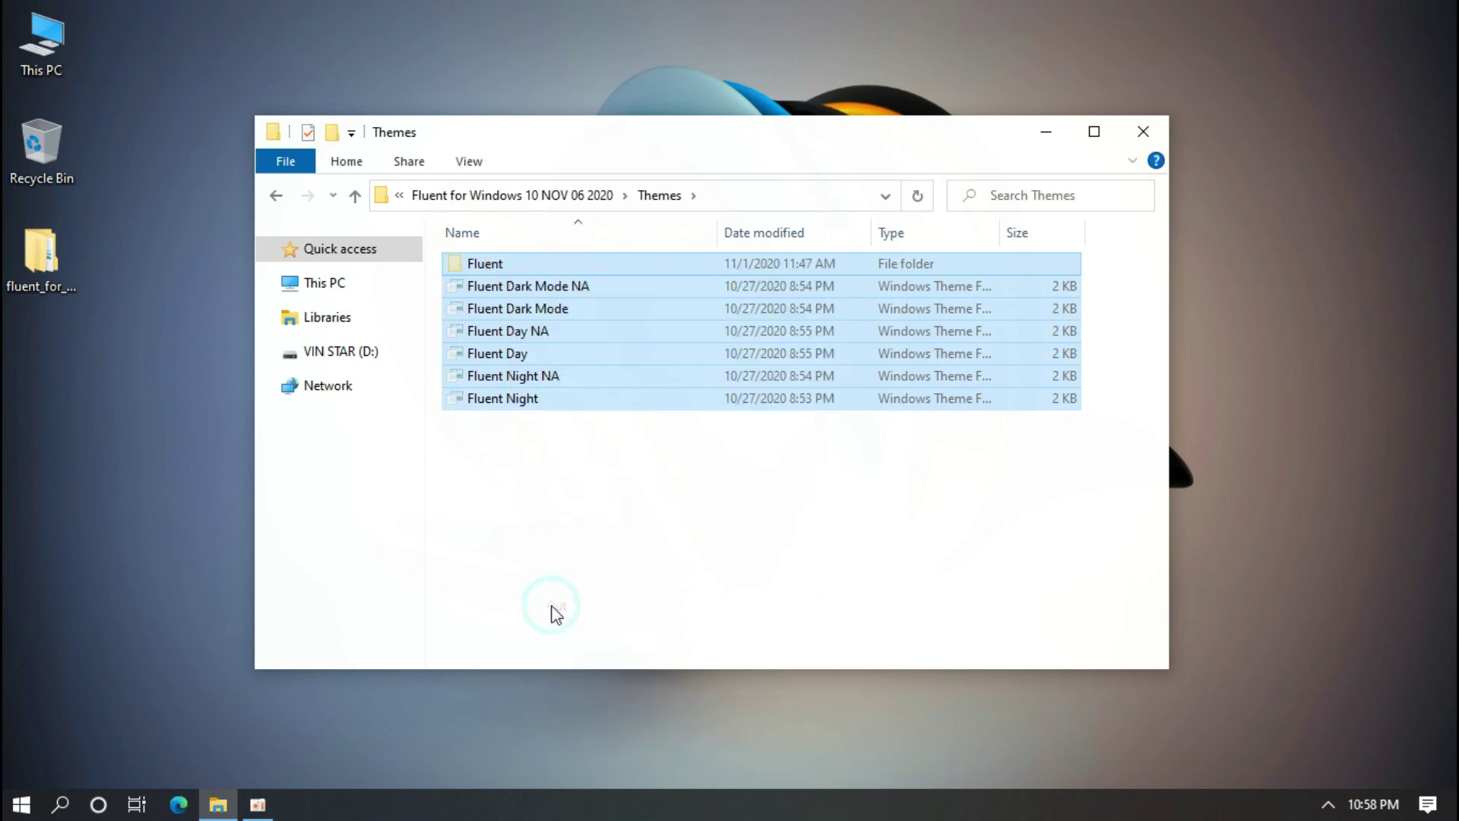
# Step: Go to the Windows\Resources\Themes folder on Local Disk (C:)
pyautogui.click(346, 285)
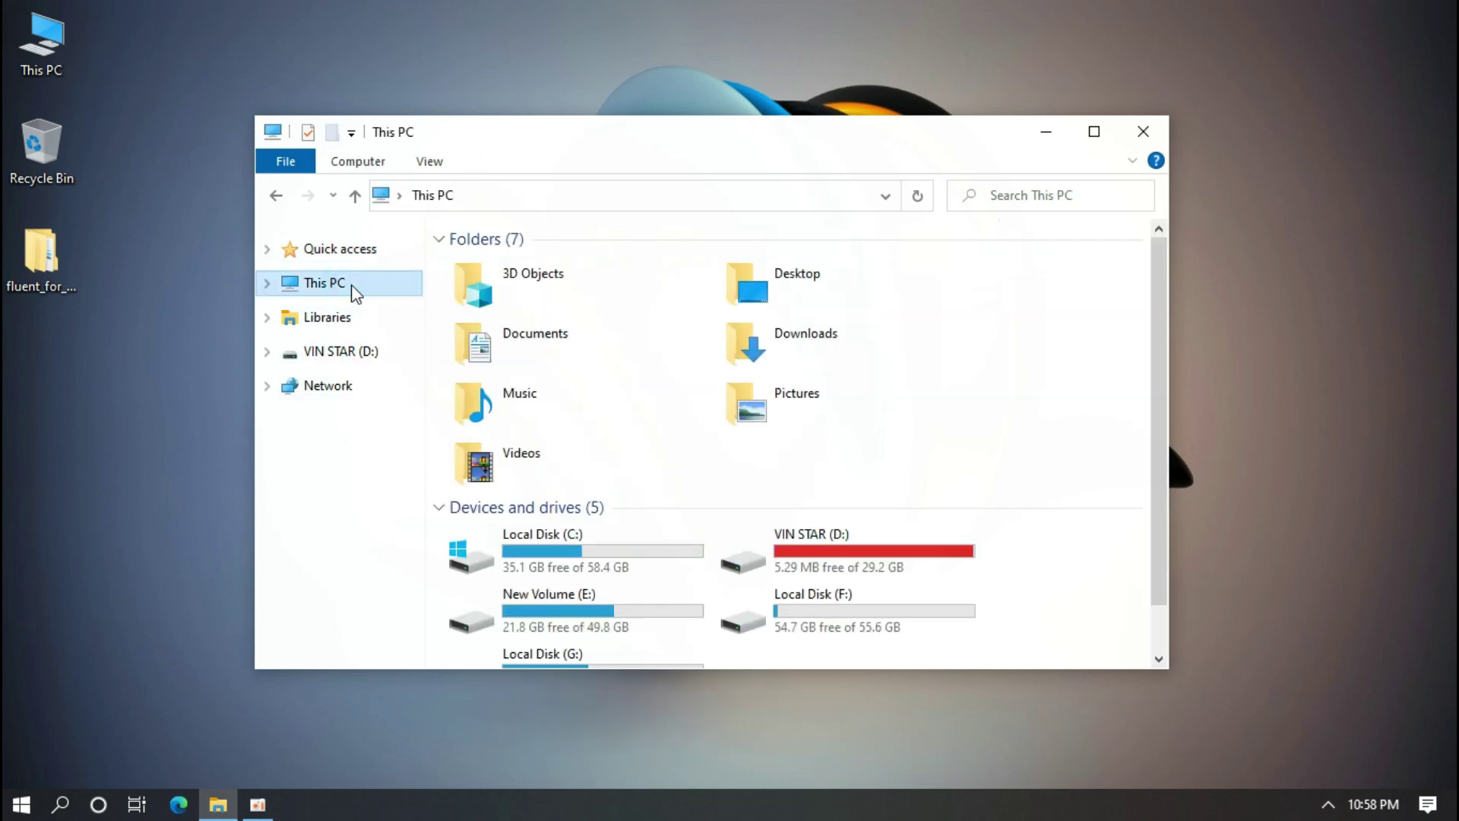
pyautogui.scroll(-1, 523, 370)
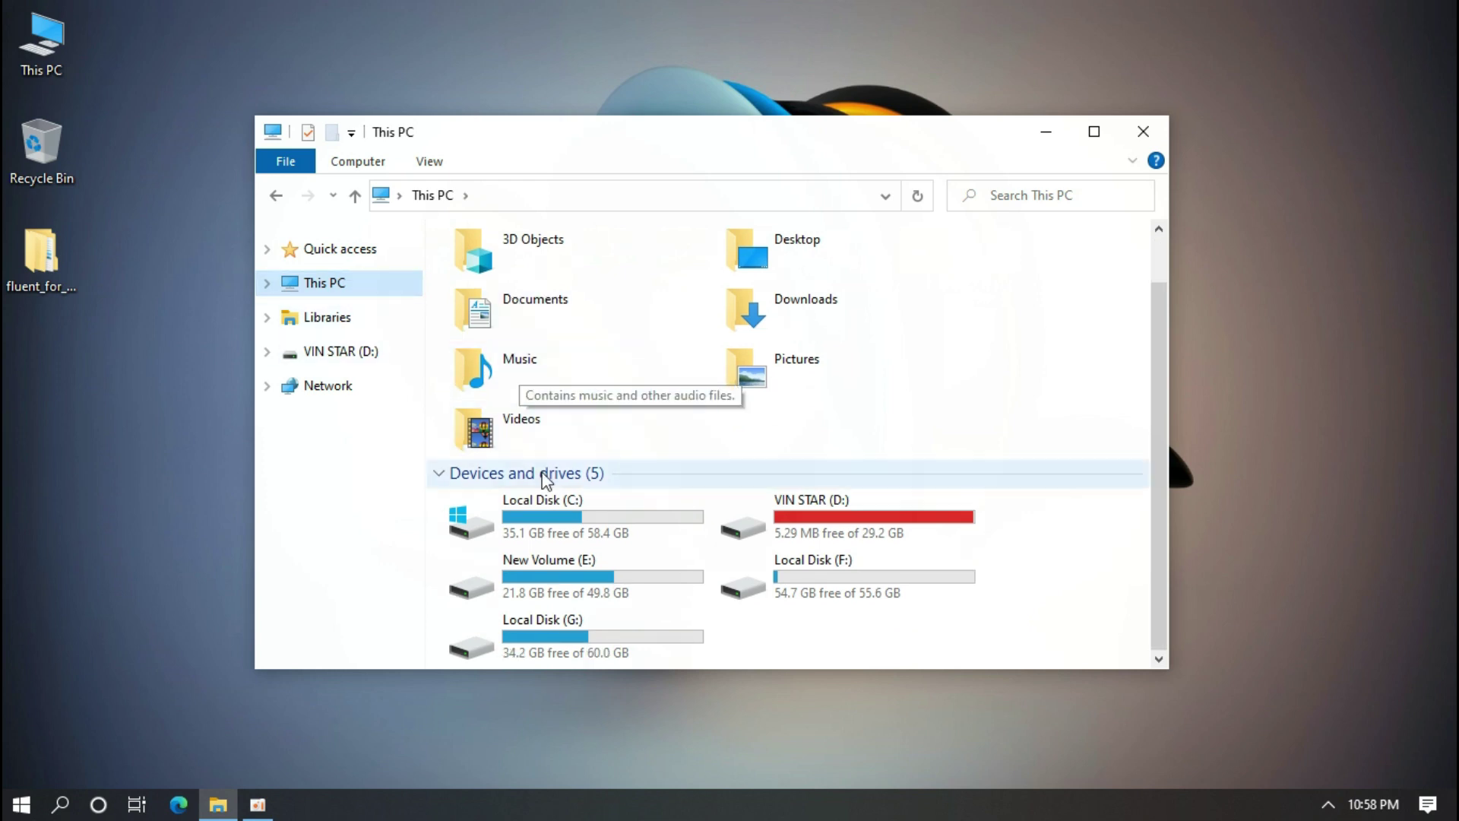
pyautogui.click(553, 515)
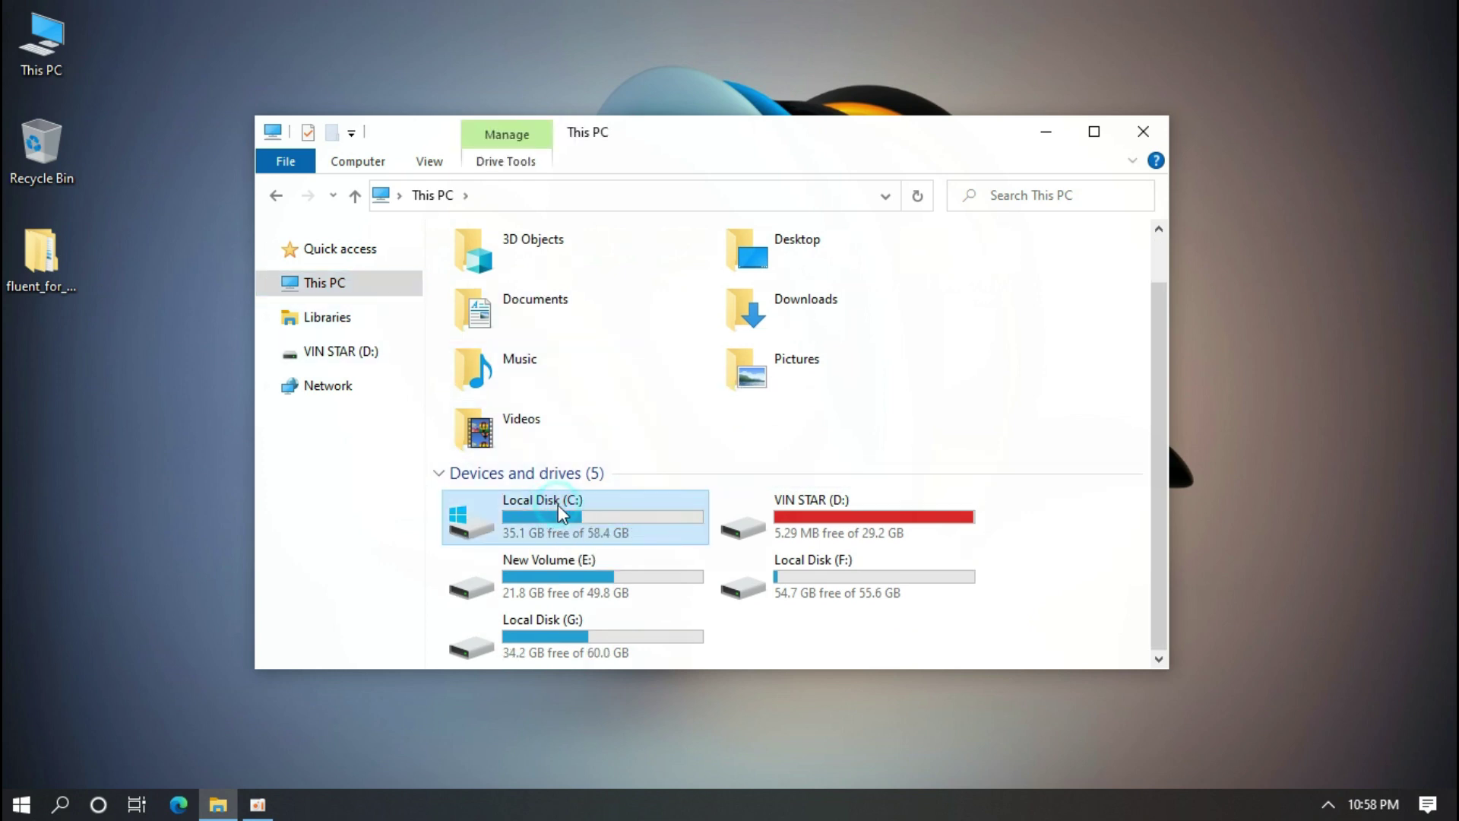
pyautogui.doubleClick(560, 514)
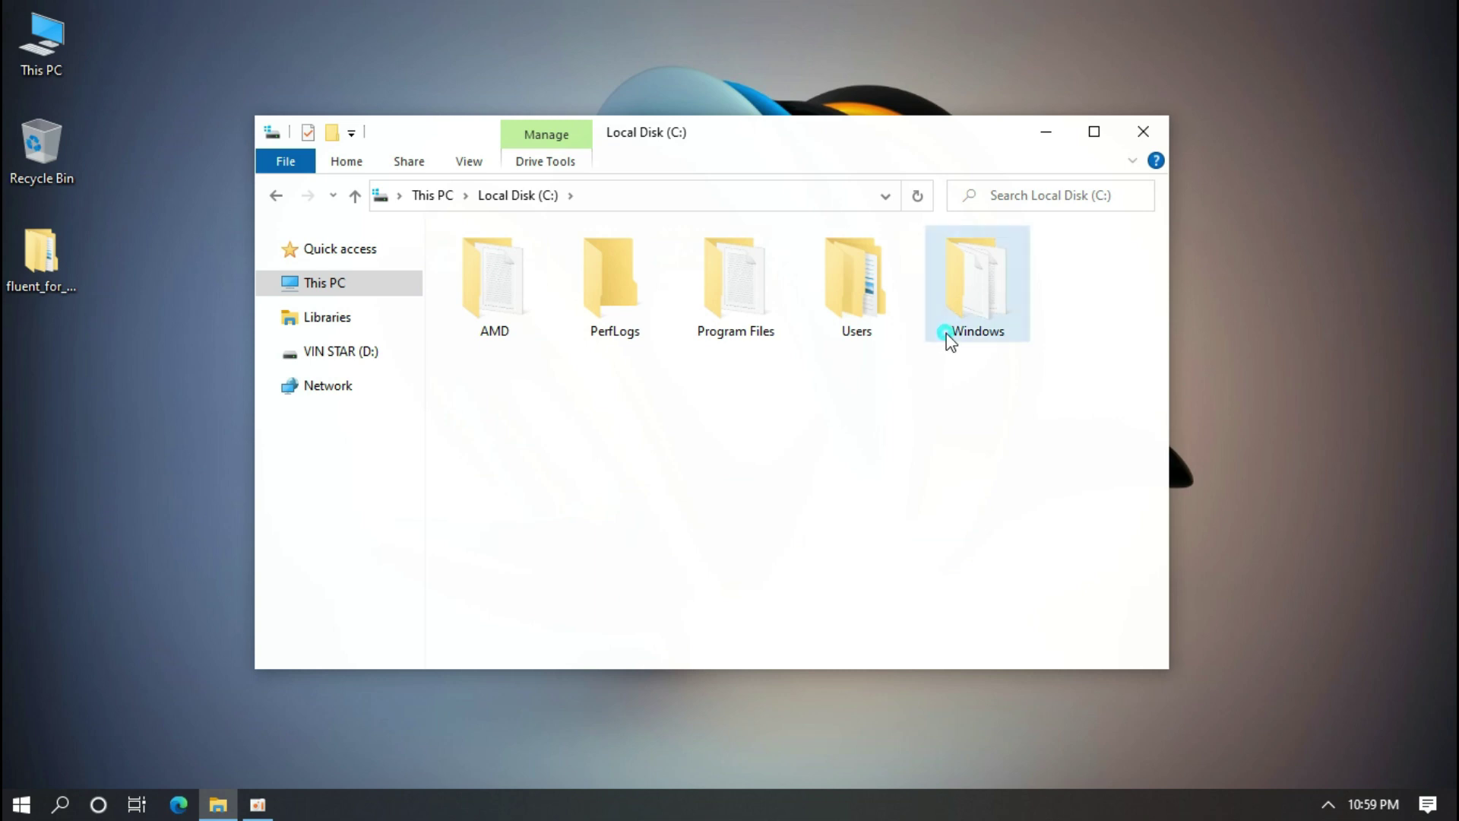
pyautogui.click(967, 338)
pyautogui.doubleClick(980, 344)
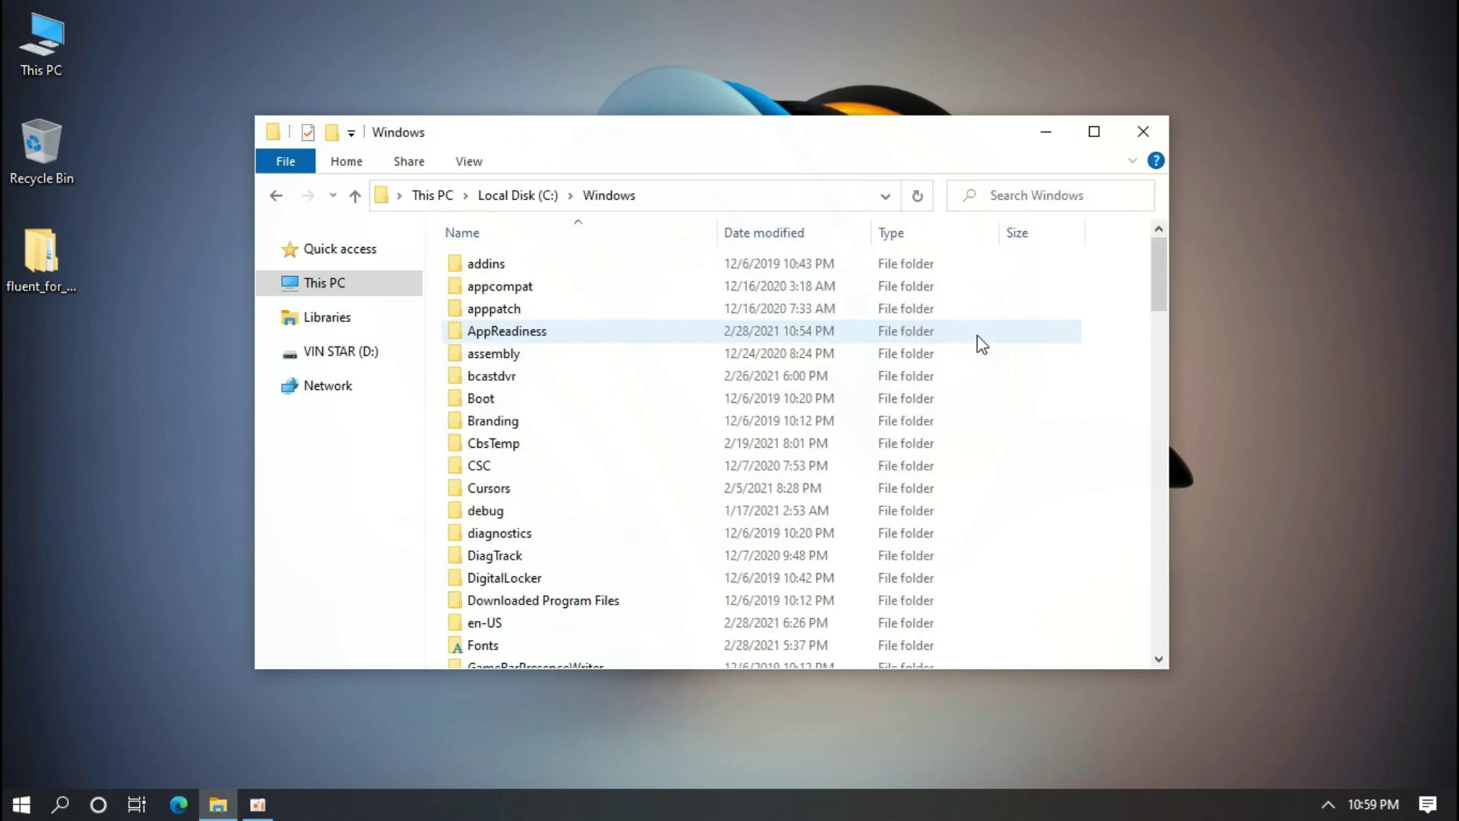
pyautogui.scroll(-12, 854, 385)
pyautogui.scroll(-3, 732, 413)
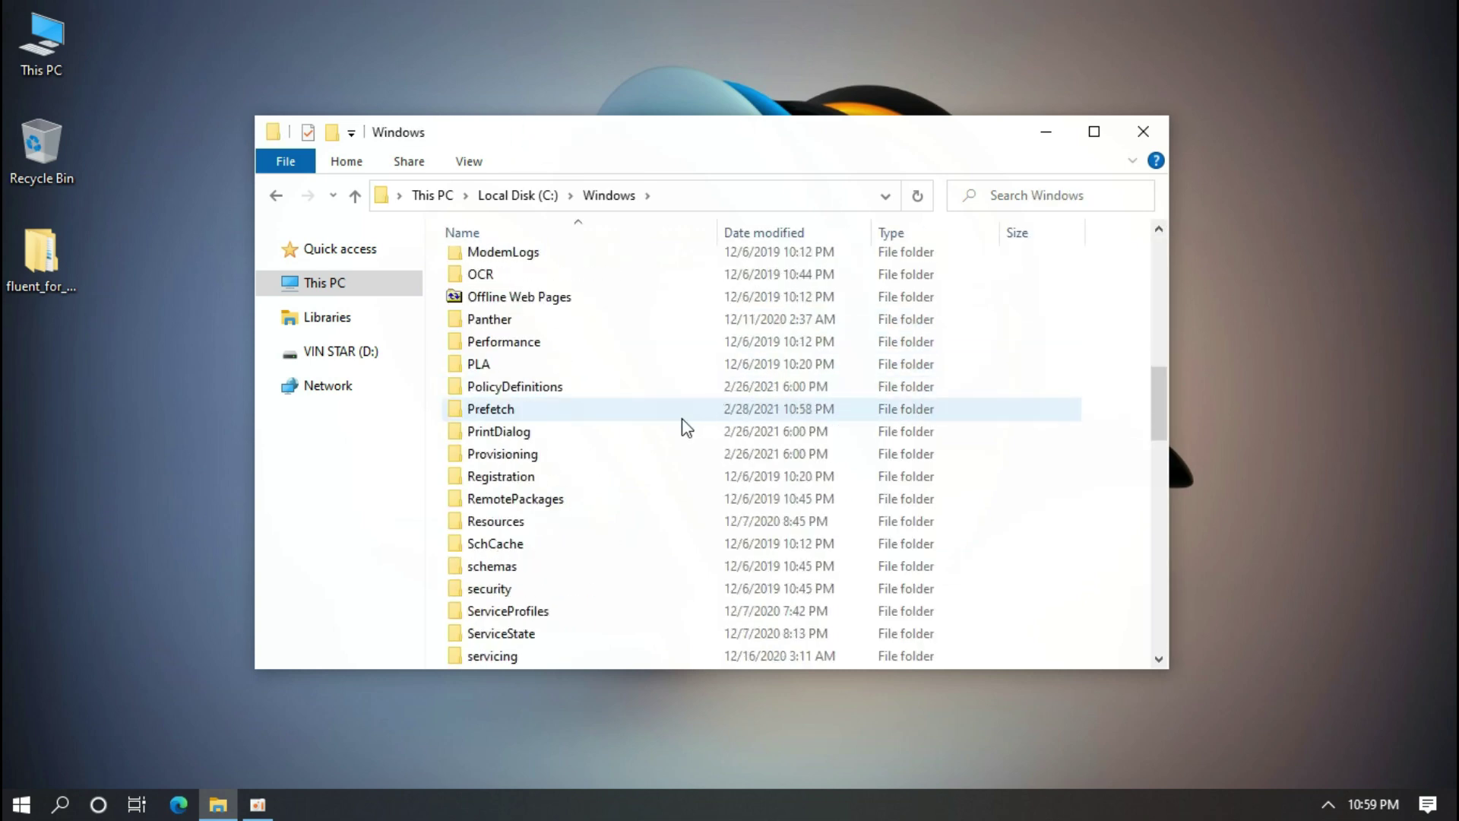
pyautogui.scroll(1, 570, 384)
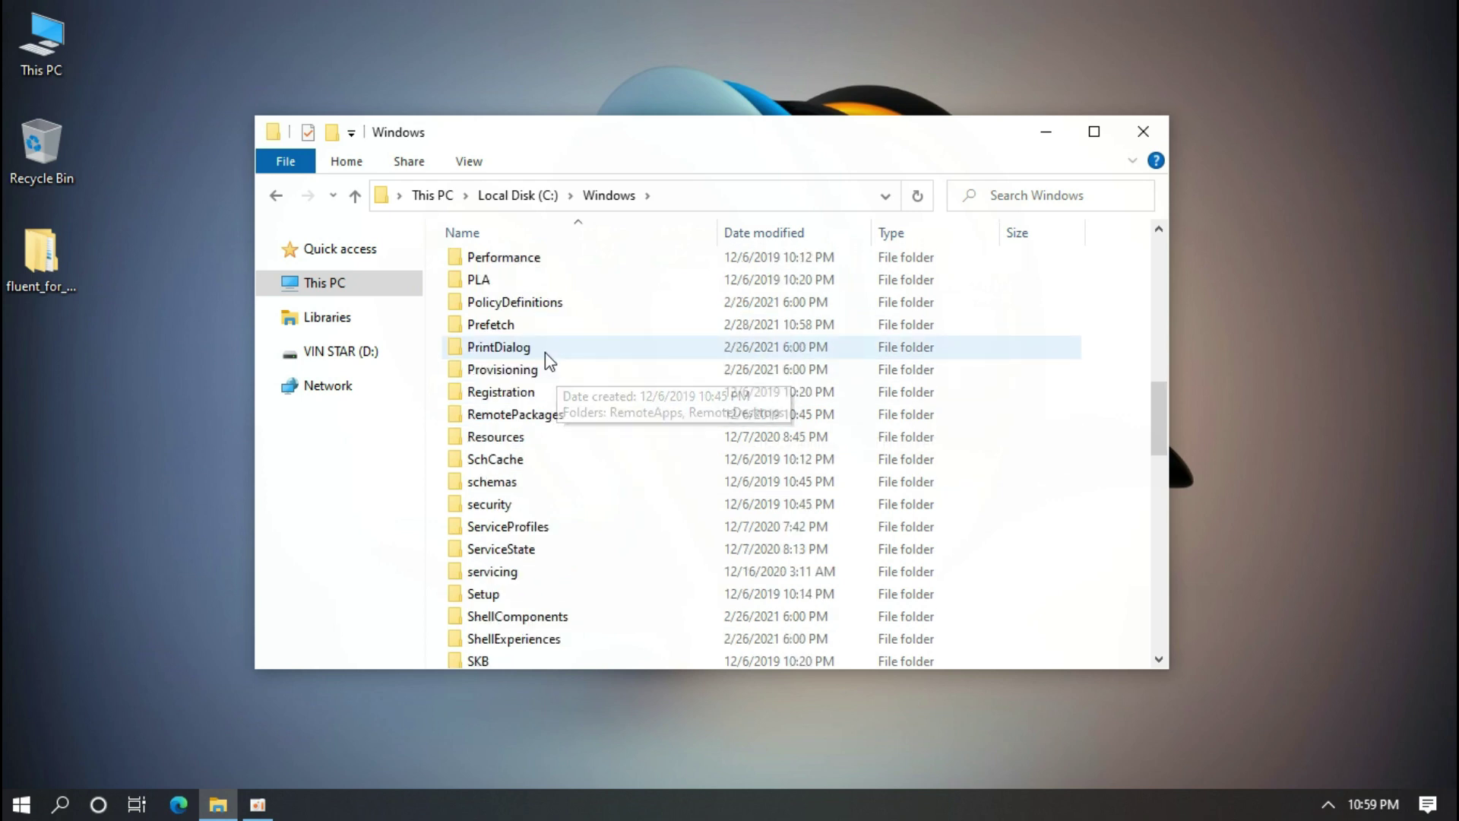
pyautogui.scroll(-1, 536, 376)
pyautogui.click(483, 389)
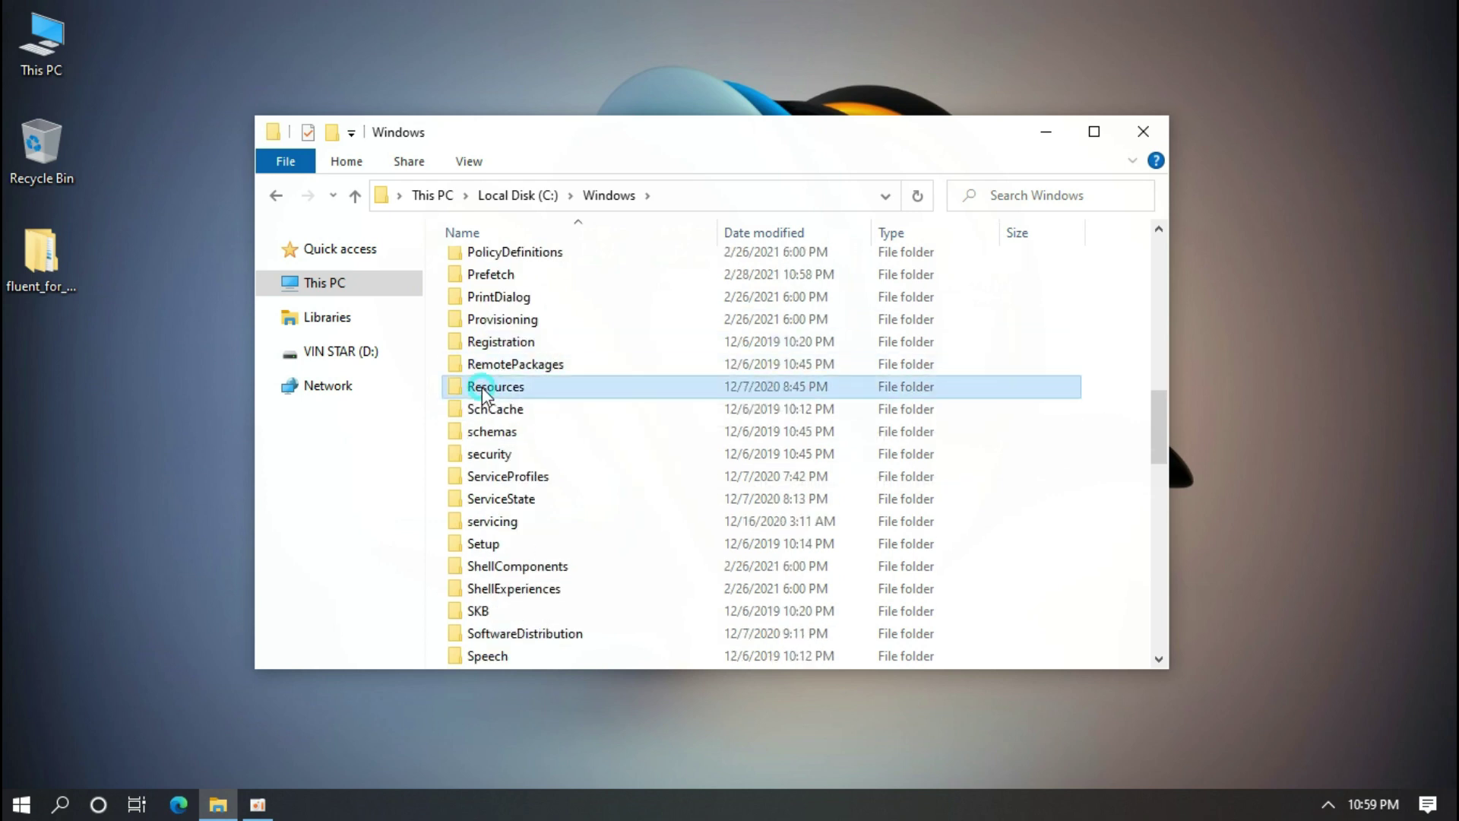
pyautogui.doubleClick(537, 393)
pyautogui.doubleClick(493, 285)
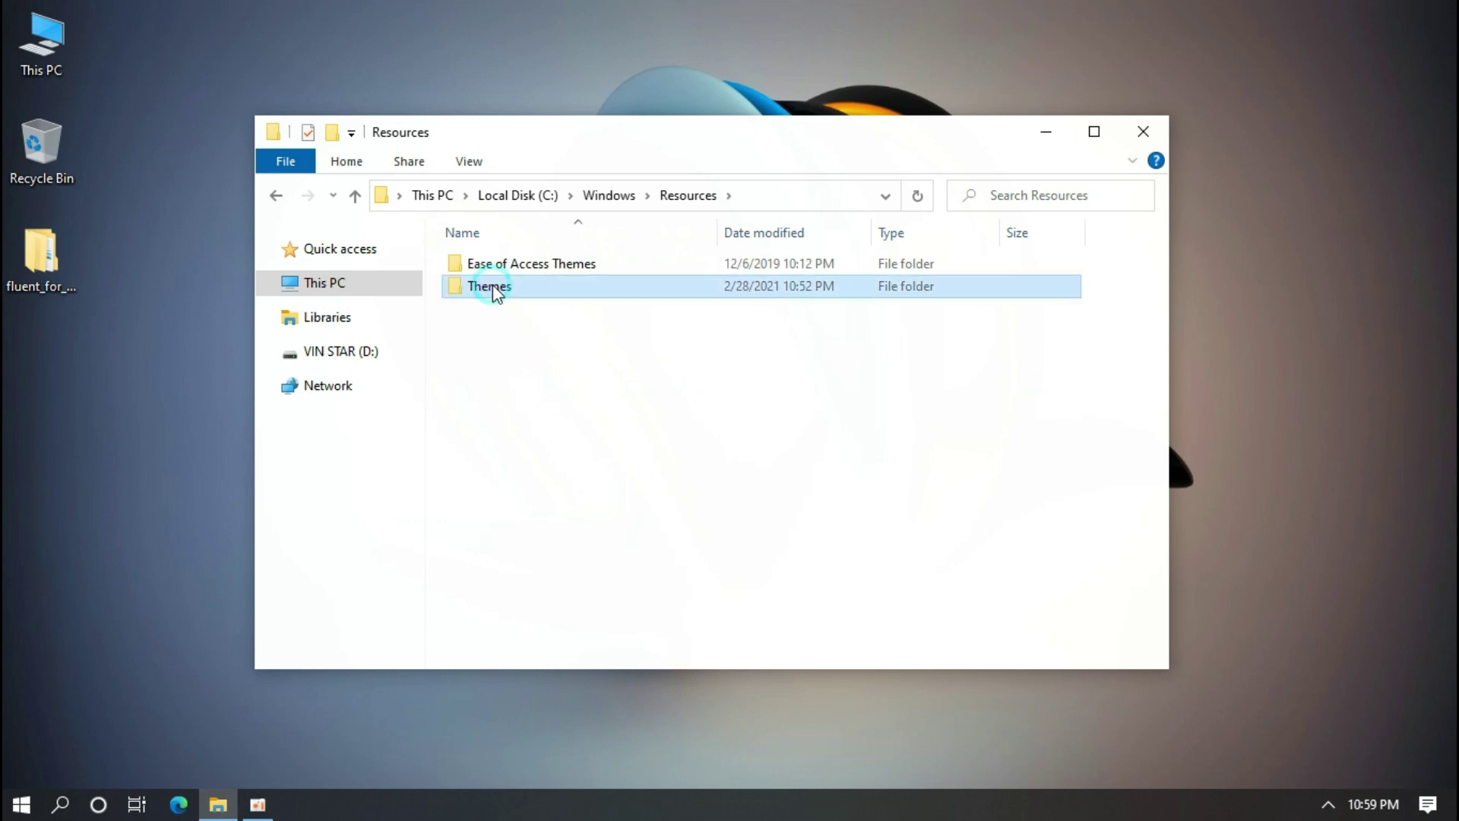
# Step: Paste the cut Fluent theme files into the system Themes folder with administrator permission and close the window
pyautogui.rightClick(519, 343)
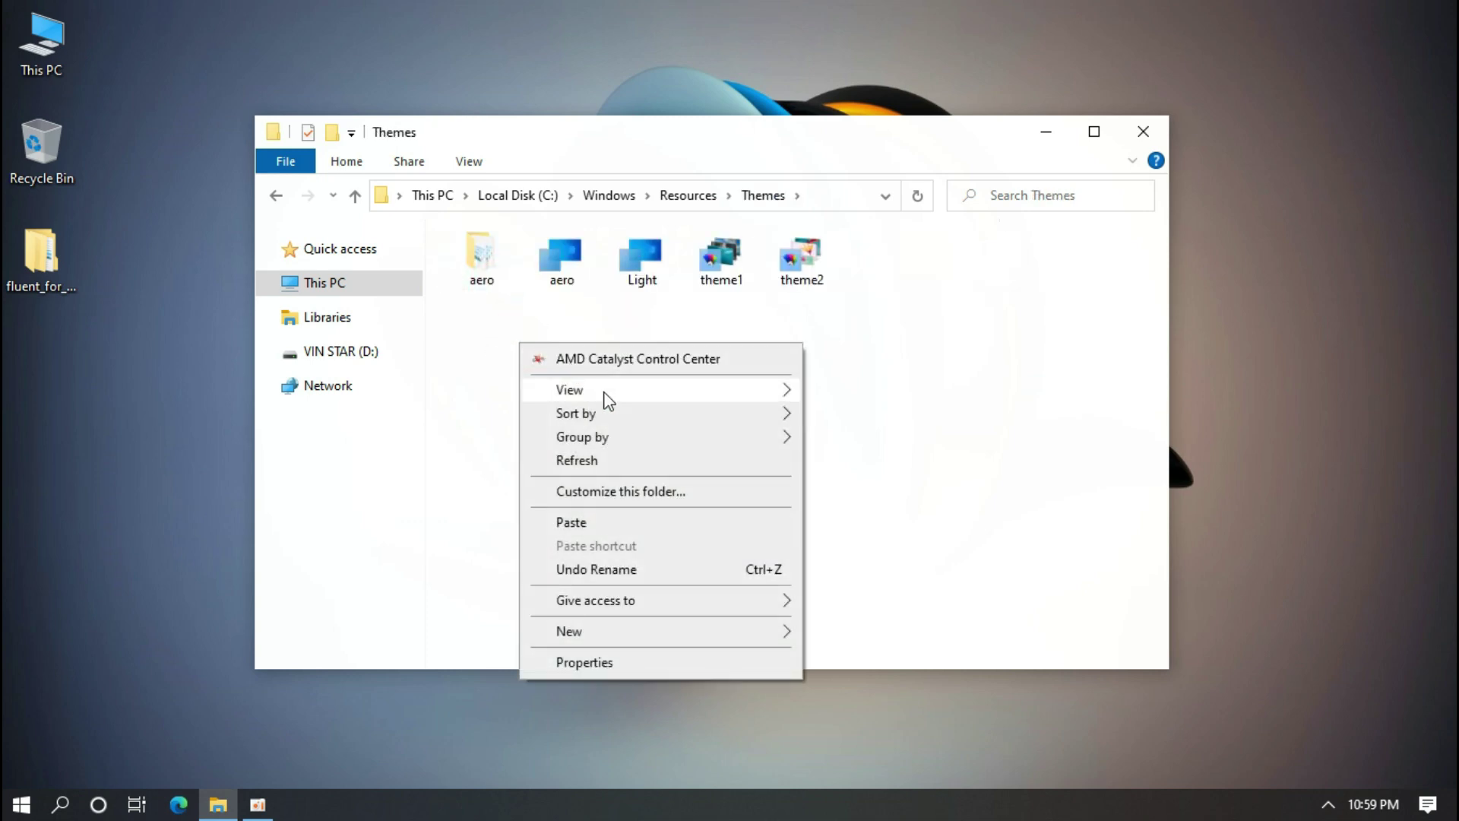
pyautogui.click(585, 525)
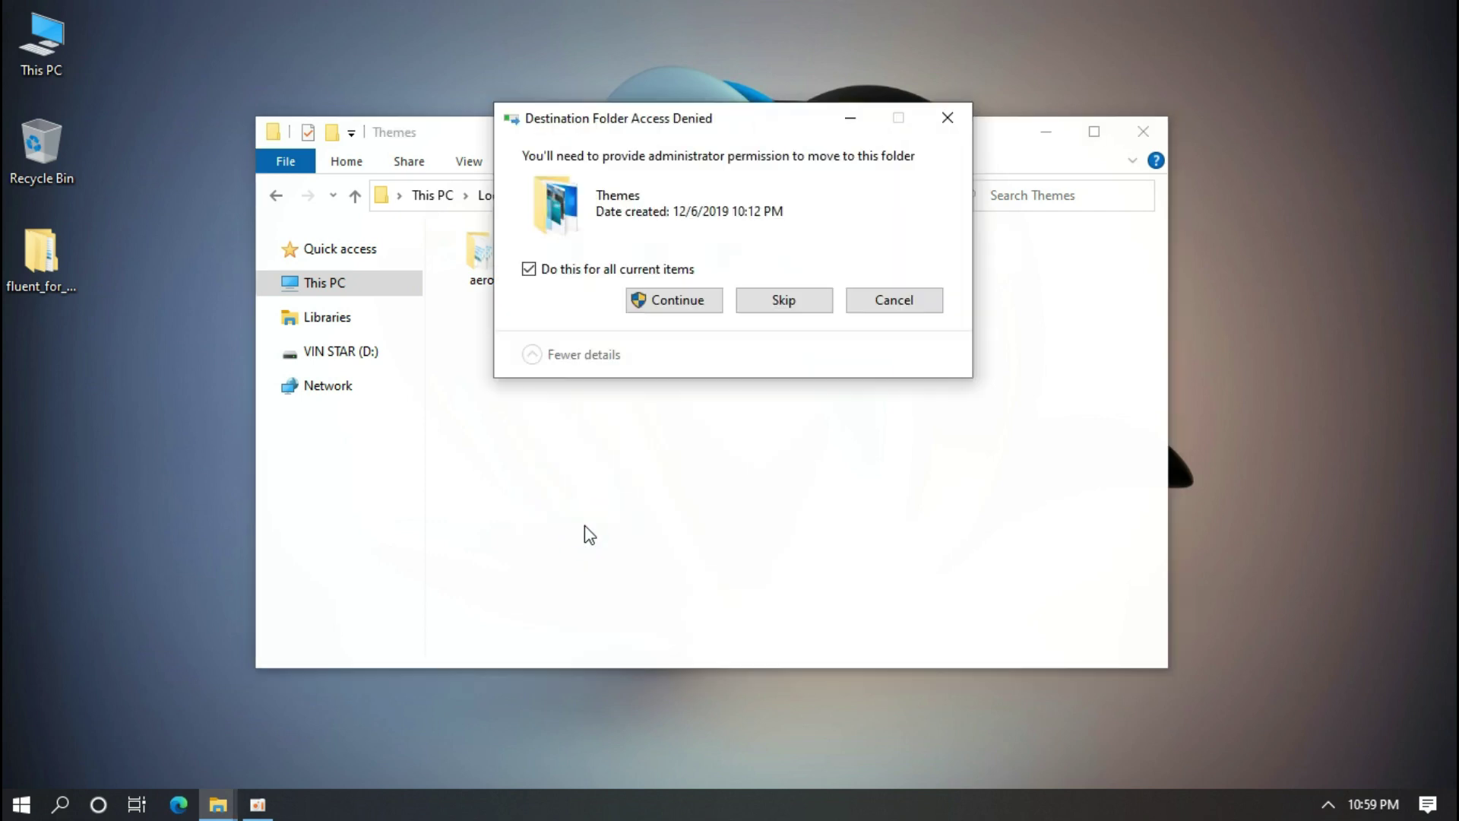
pyautogui.click(644, 307)
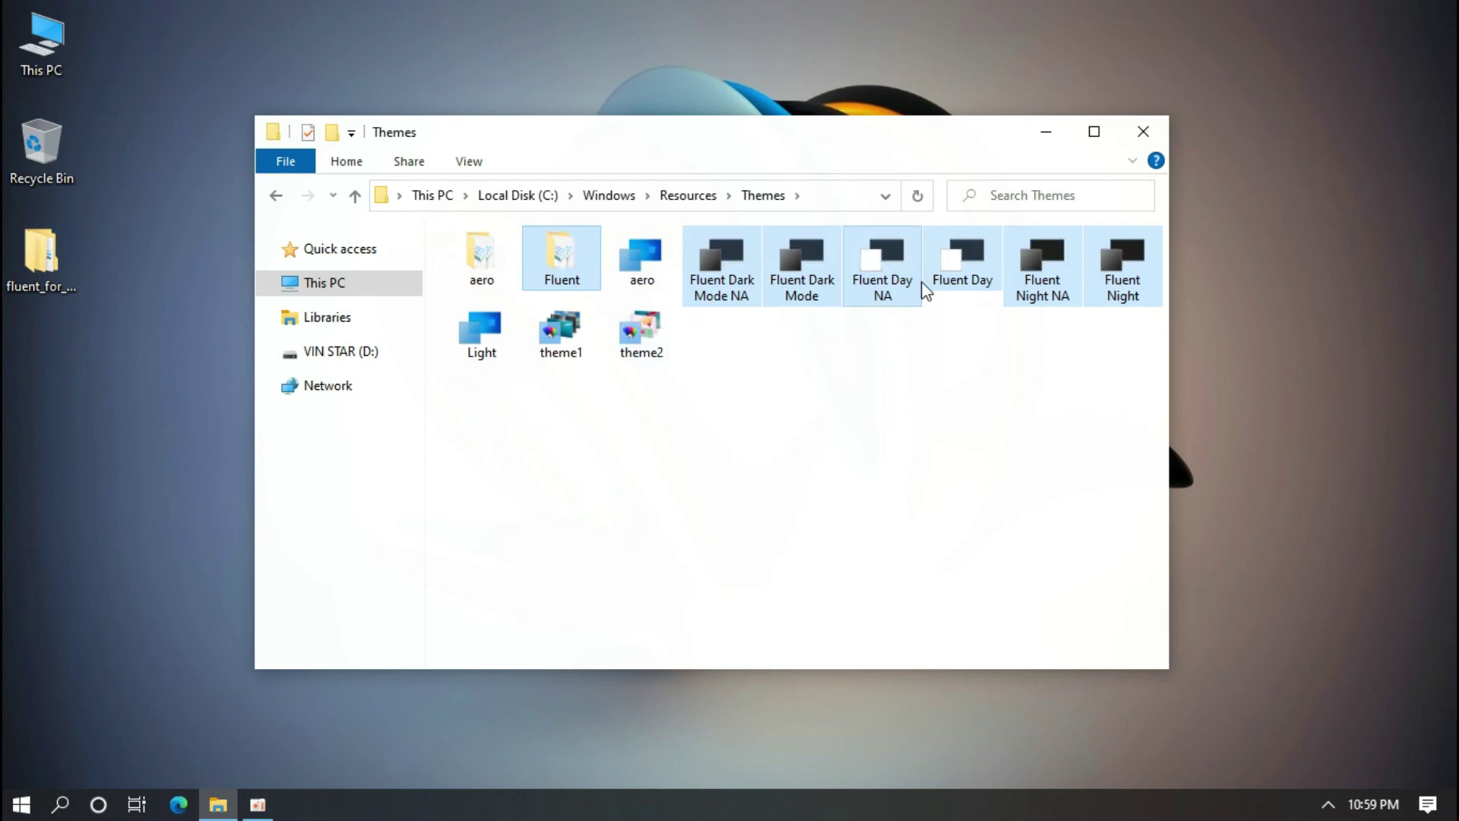
pyautogui.click(1142, 135)
# Step: Apply the Fluent Night theme in the desktop personalization settings and close Settings
pyautogui.rightClick(1142, 136)
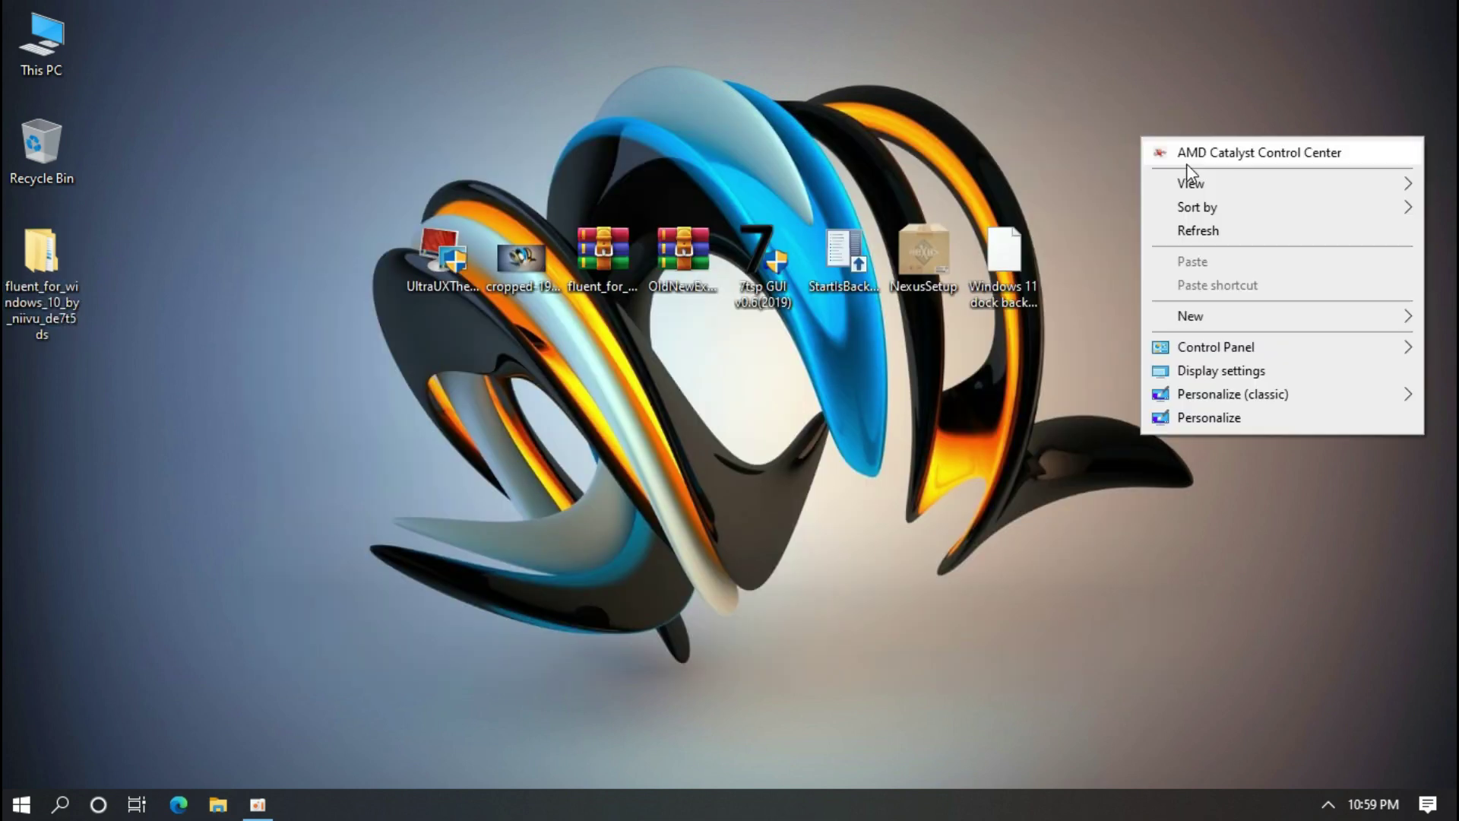
pyautogui.click(1207, 415)
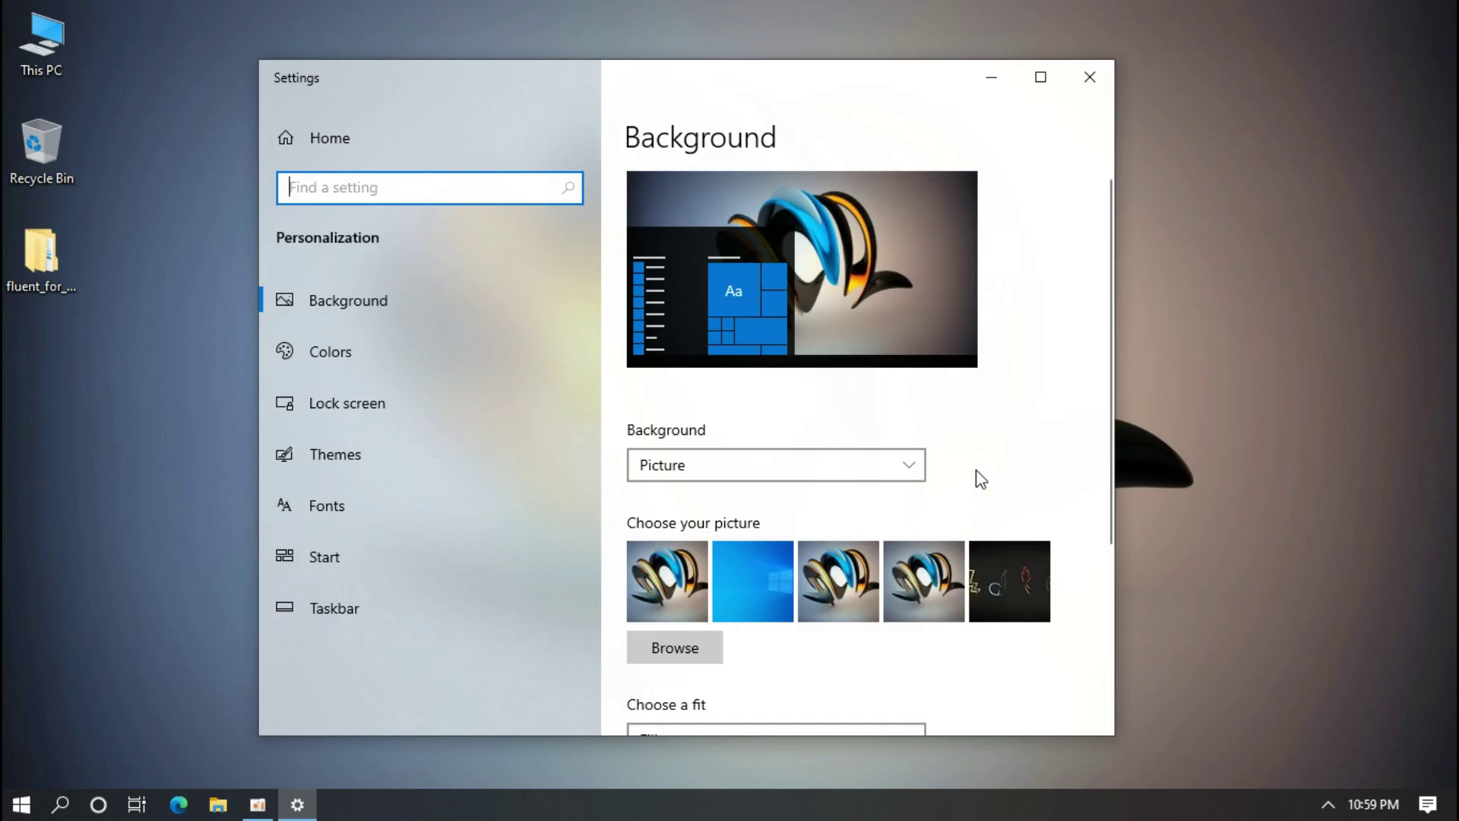
pyautogui.click(421, 462)
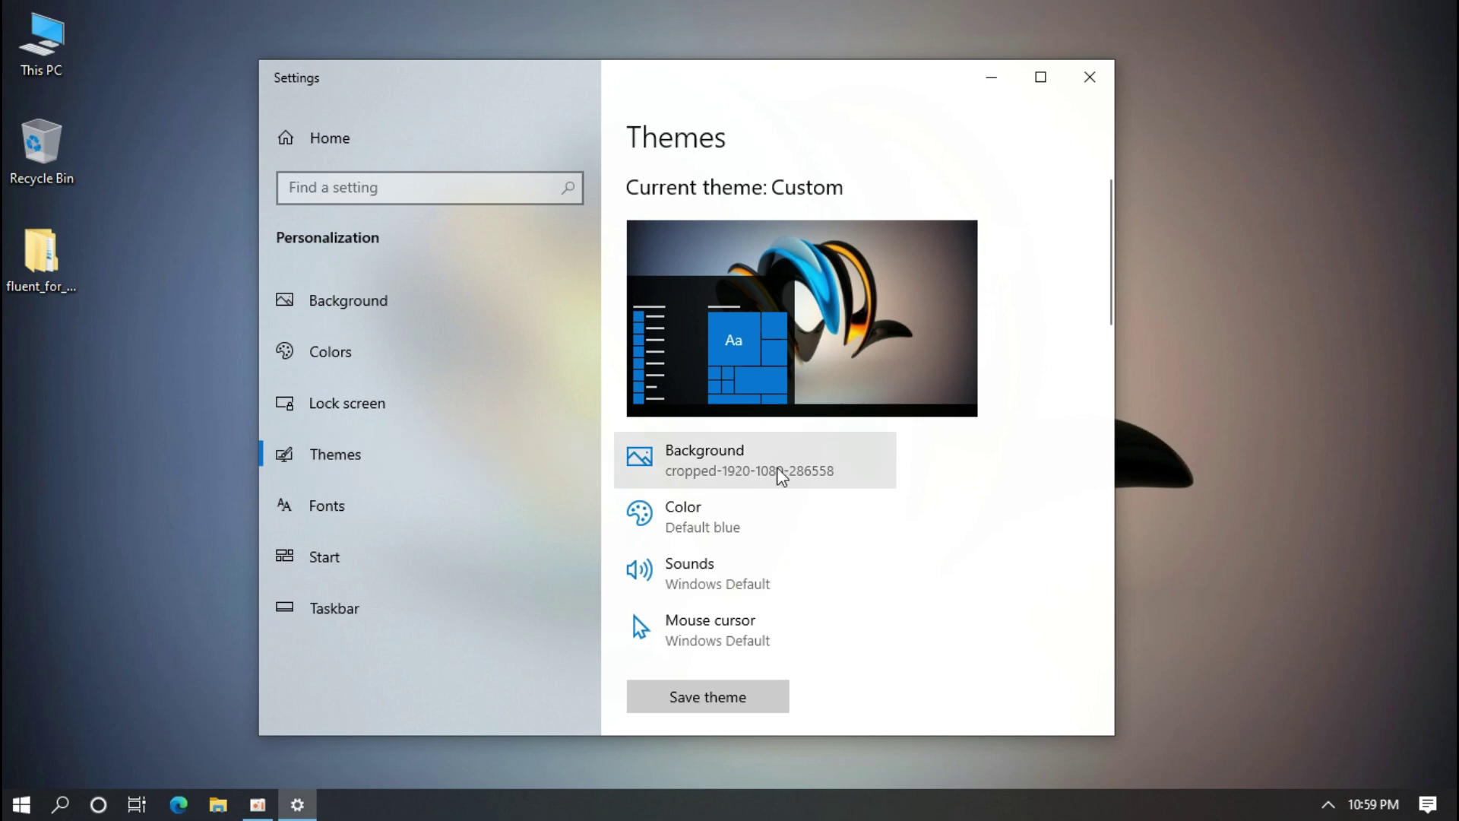
pyautogui.scroll(-5, 780, 480)
pyautogui.scroll(-10, 780, 481)
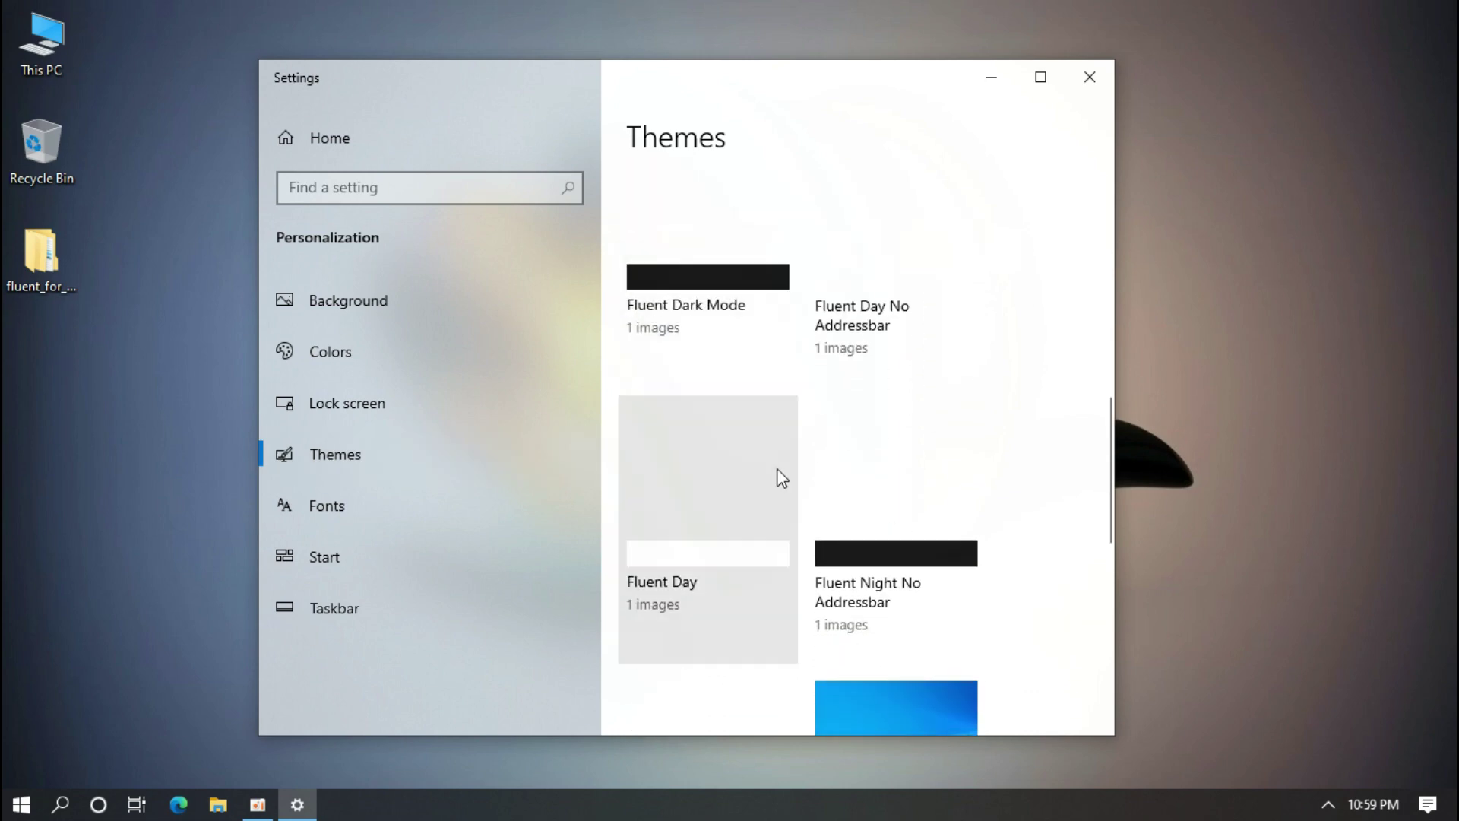
pyautogui.scroll(-5, 779, 477)
pyautogui.scroll(6, 779, 477)
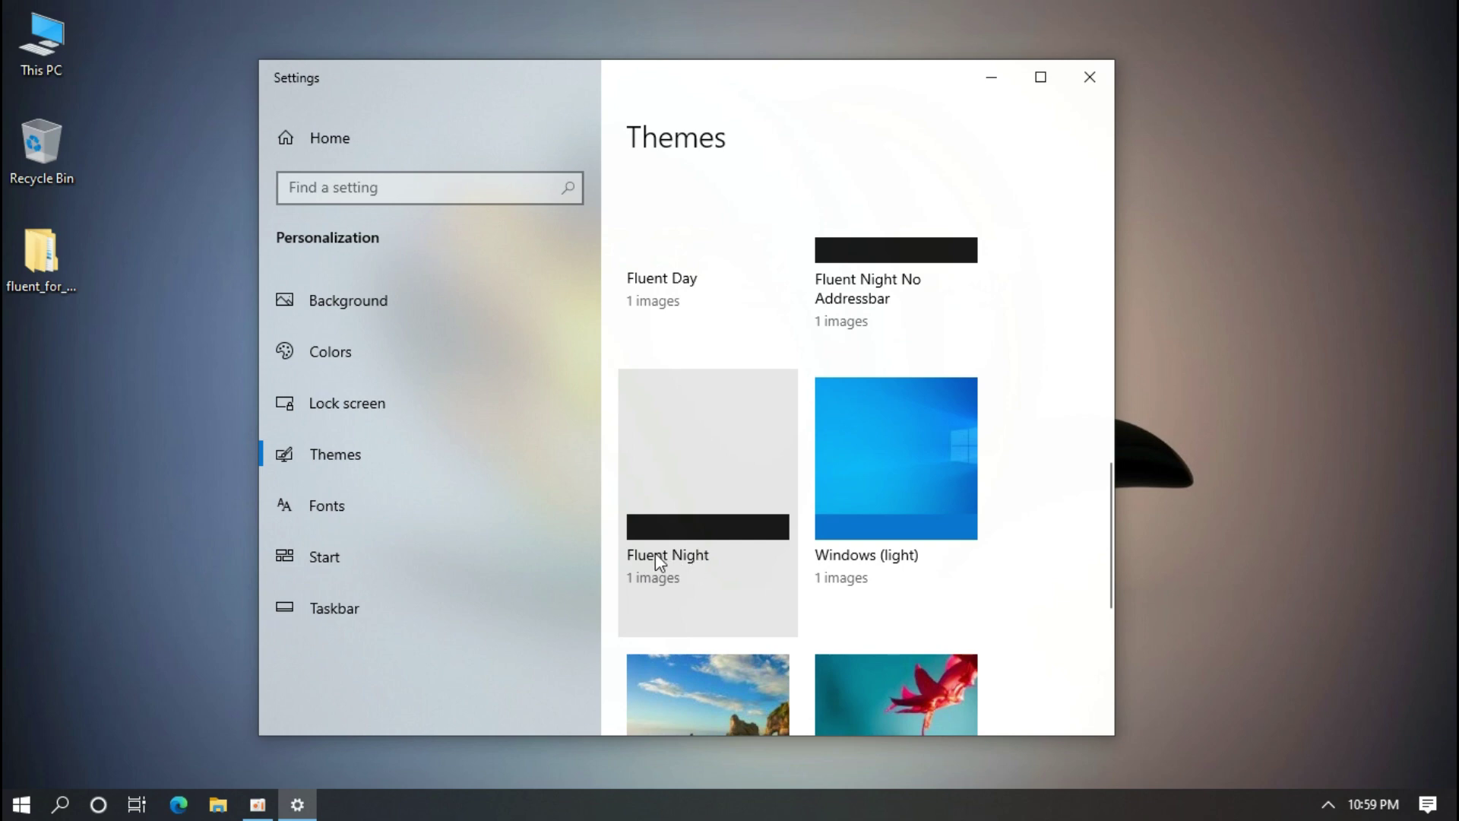
pyautogui.click(693, 501)
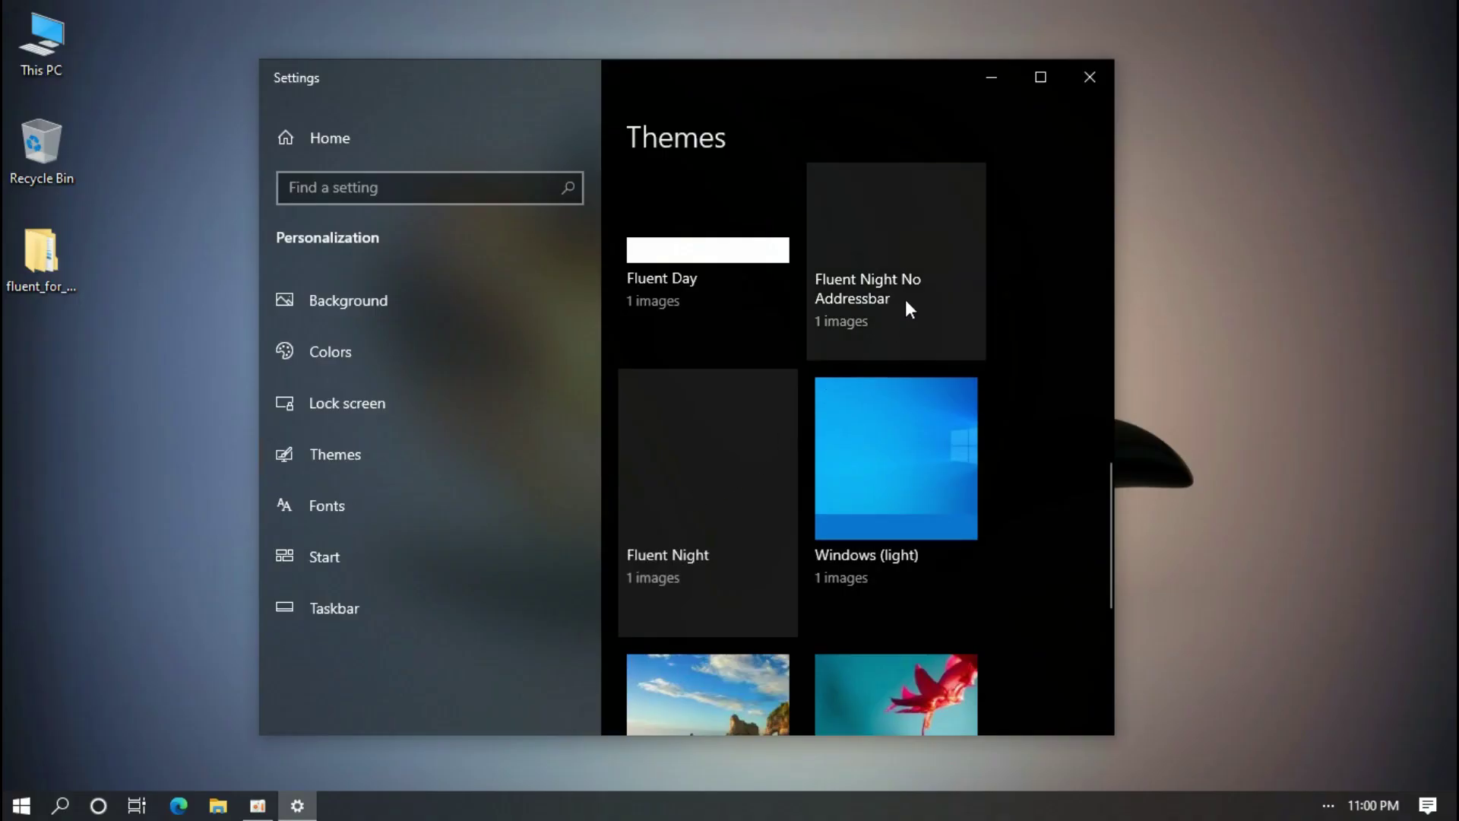
pyautogui.click(1085, 85)
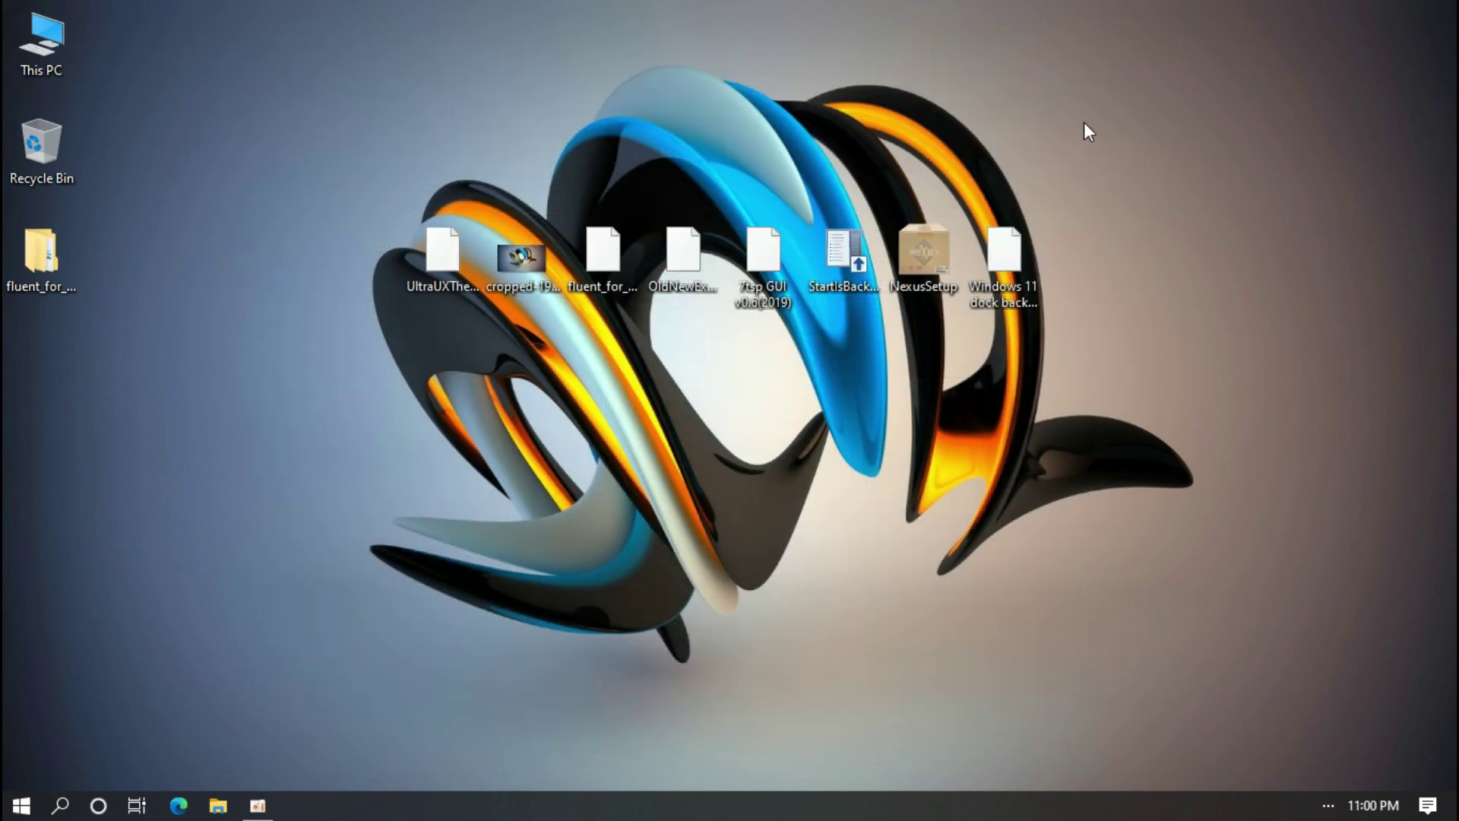
# Step: Open This PC to check how the applied theme looks in File Explorer and close the window
pyautogui.doubleClick(67, 53)
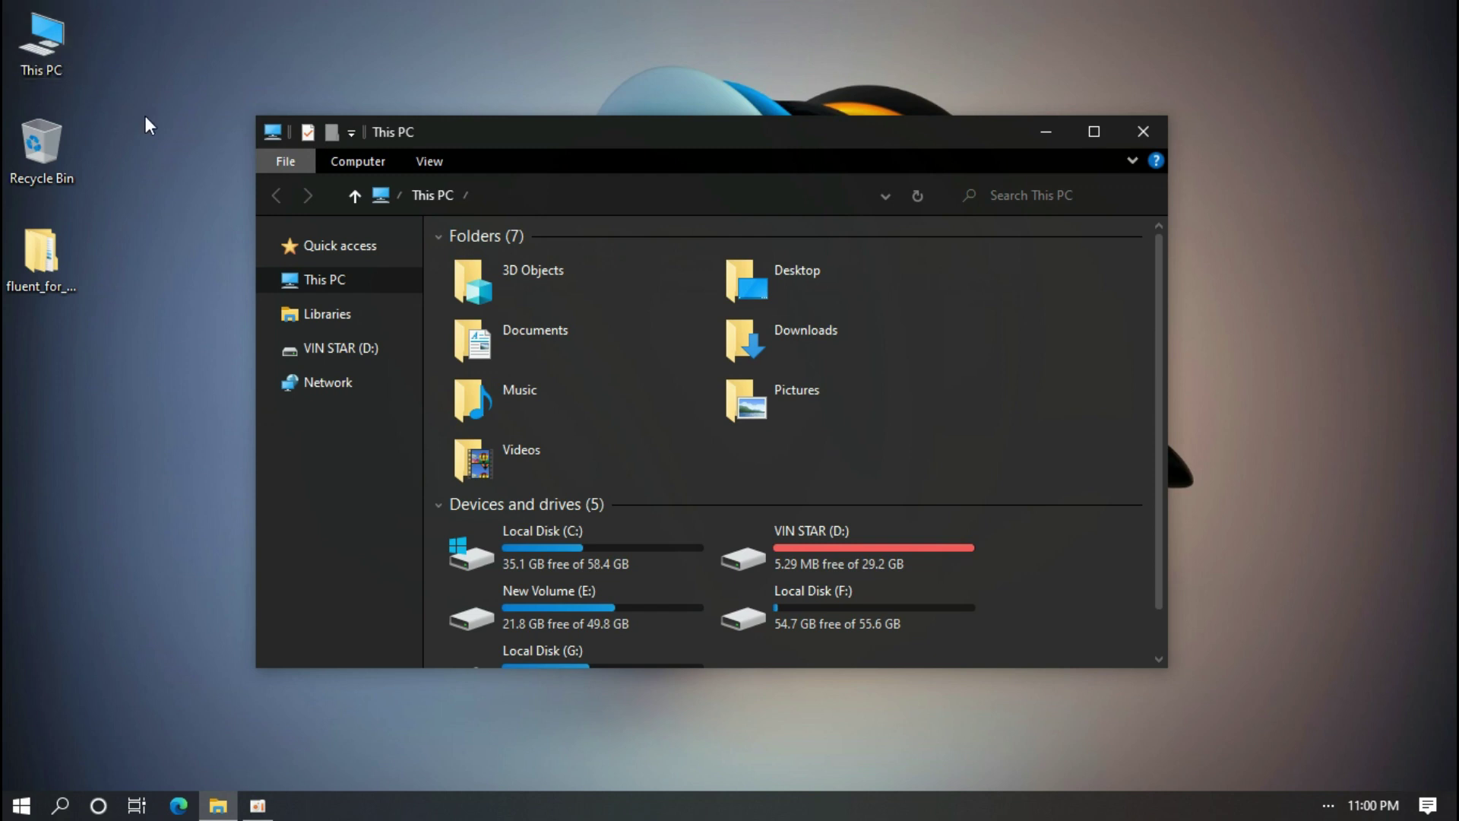
pyautogui.moveTo(495, 137)
pyautogui.mouseDown()
pyautogui.moveTo(553, 142)
pyautogui.moveTo(485, 144)
pyautogui.mouseUp()
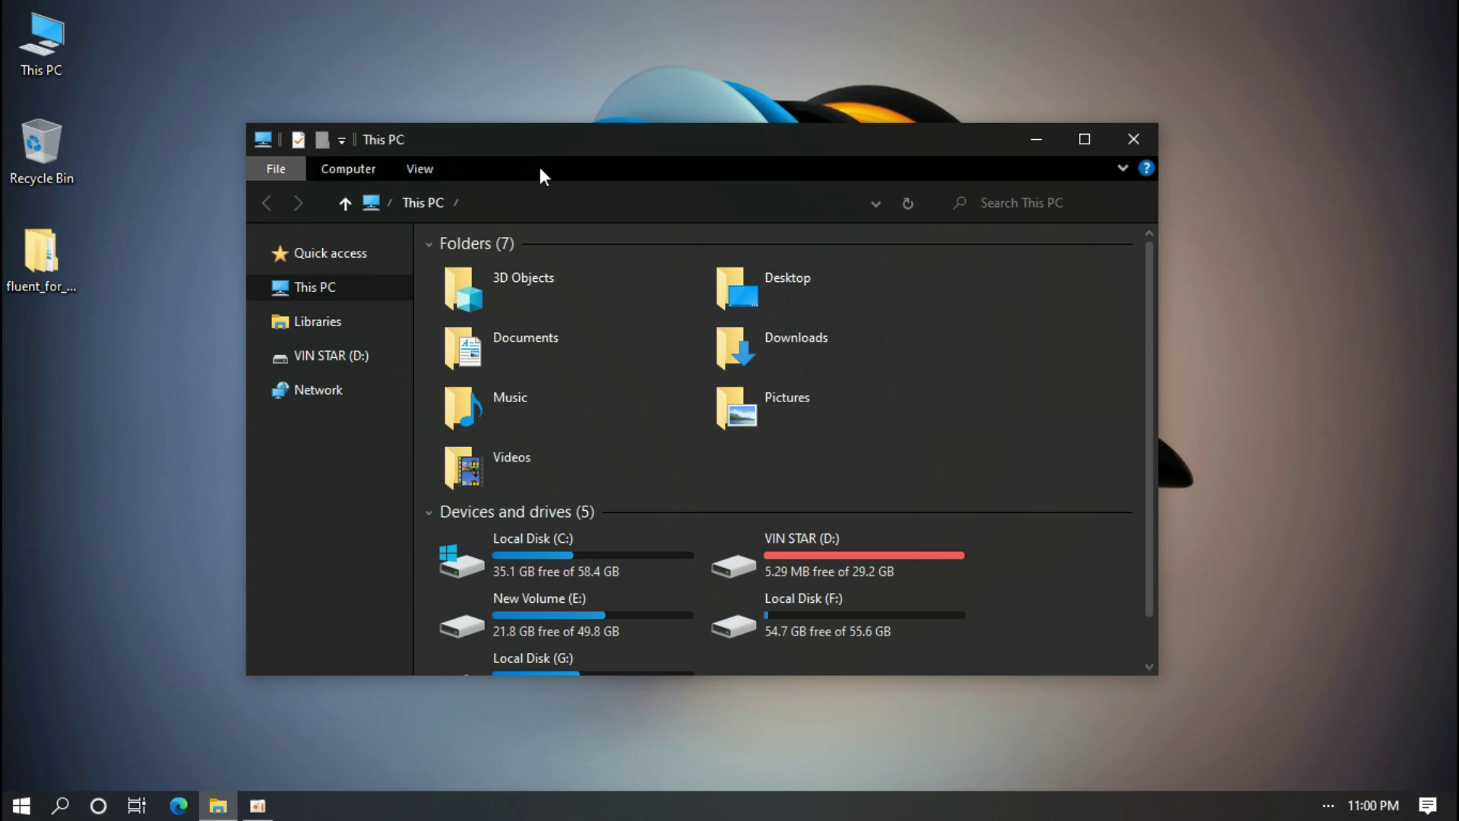
pyautogui.click(1136, 139)
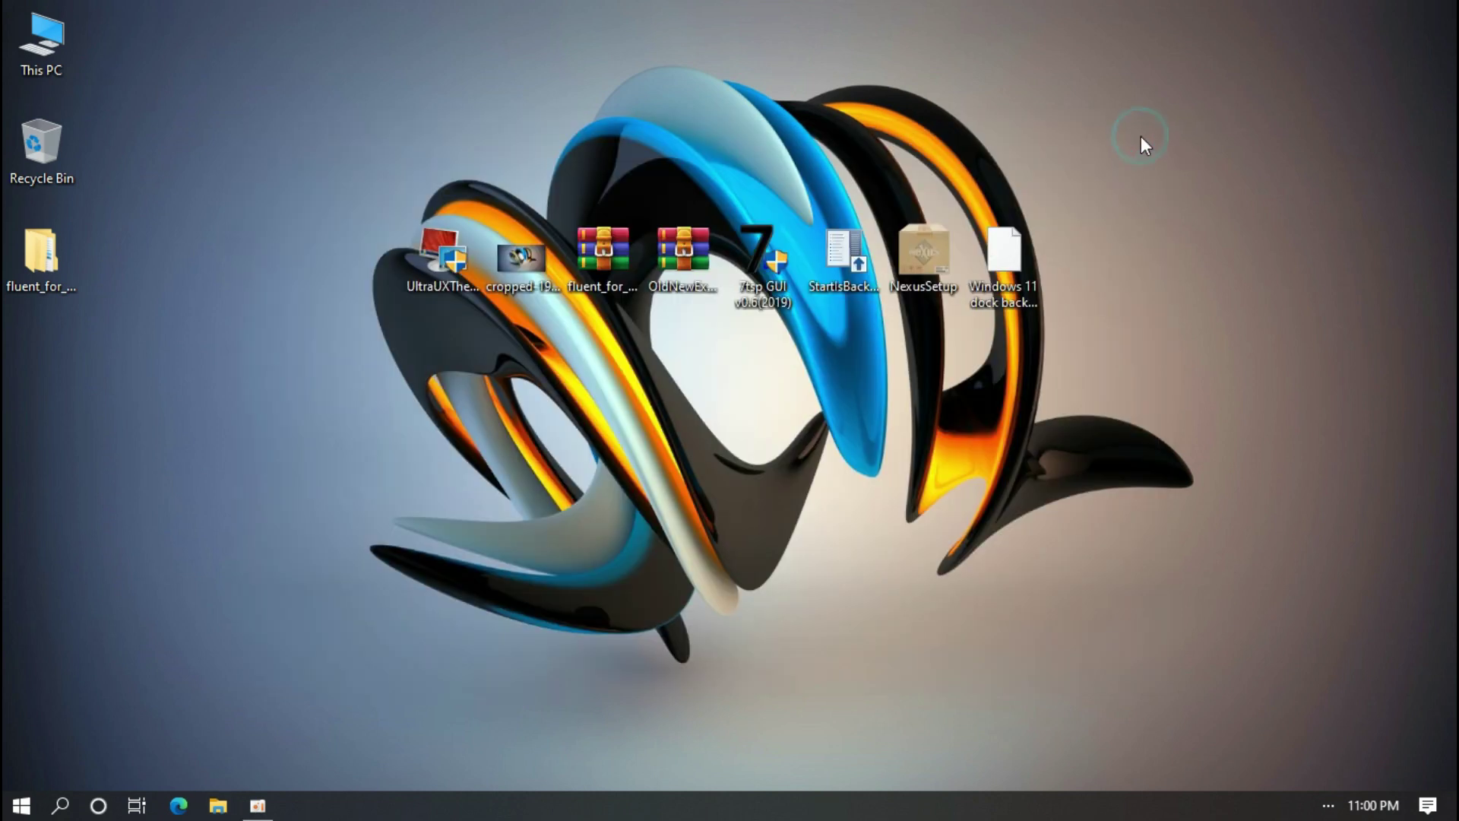
# Step: Extract the OldNewExplorer archive into an OldNewExplorer folder on the desktop, keeping the default extraction options
pyautogui.click(684, 253)
pyautogui.rightClick(684, 252)
pyautogui.click(791, 337)
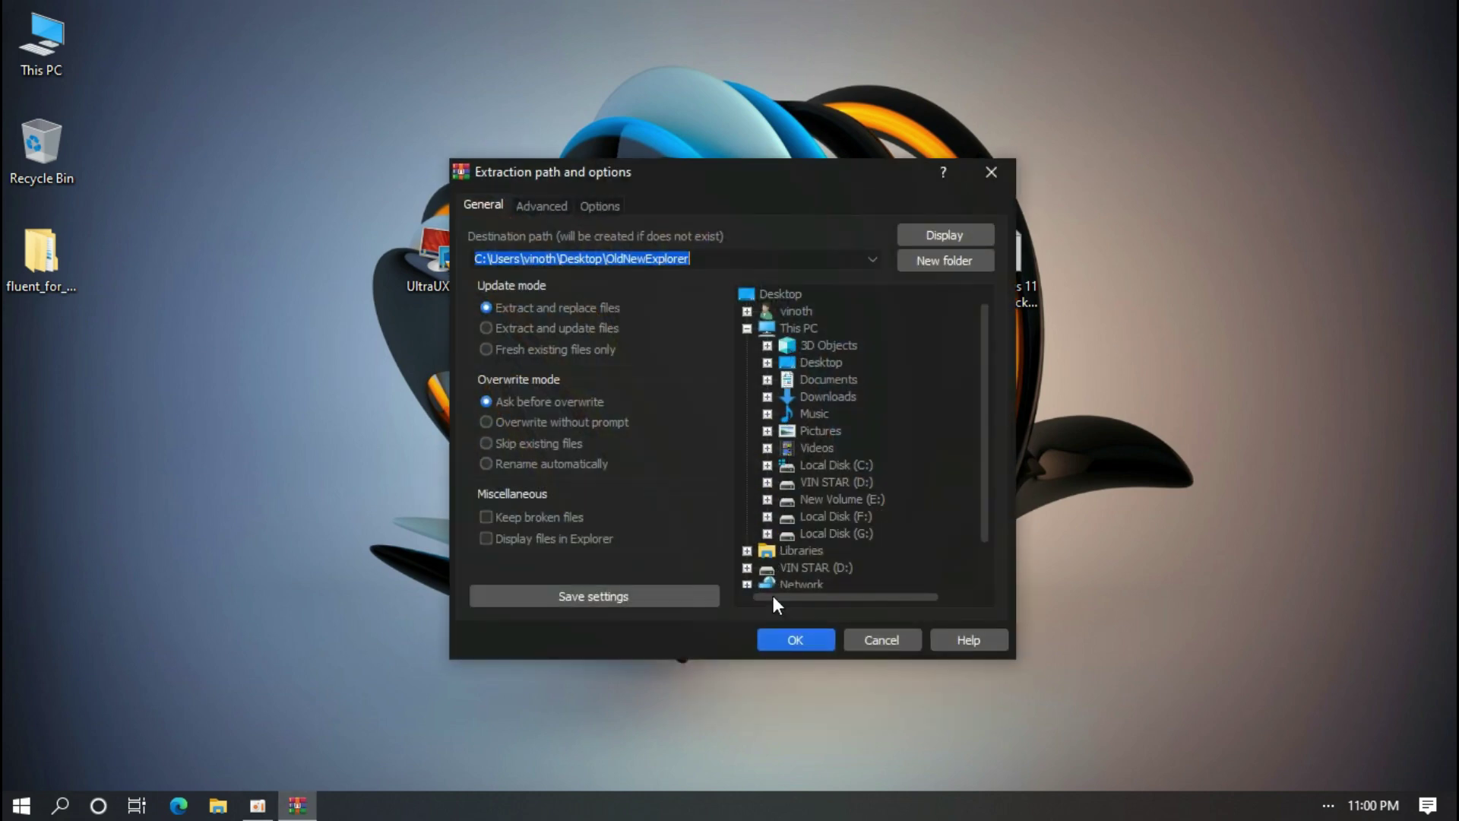
pyautogui.click(777, 638)
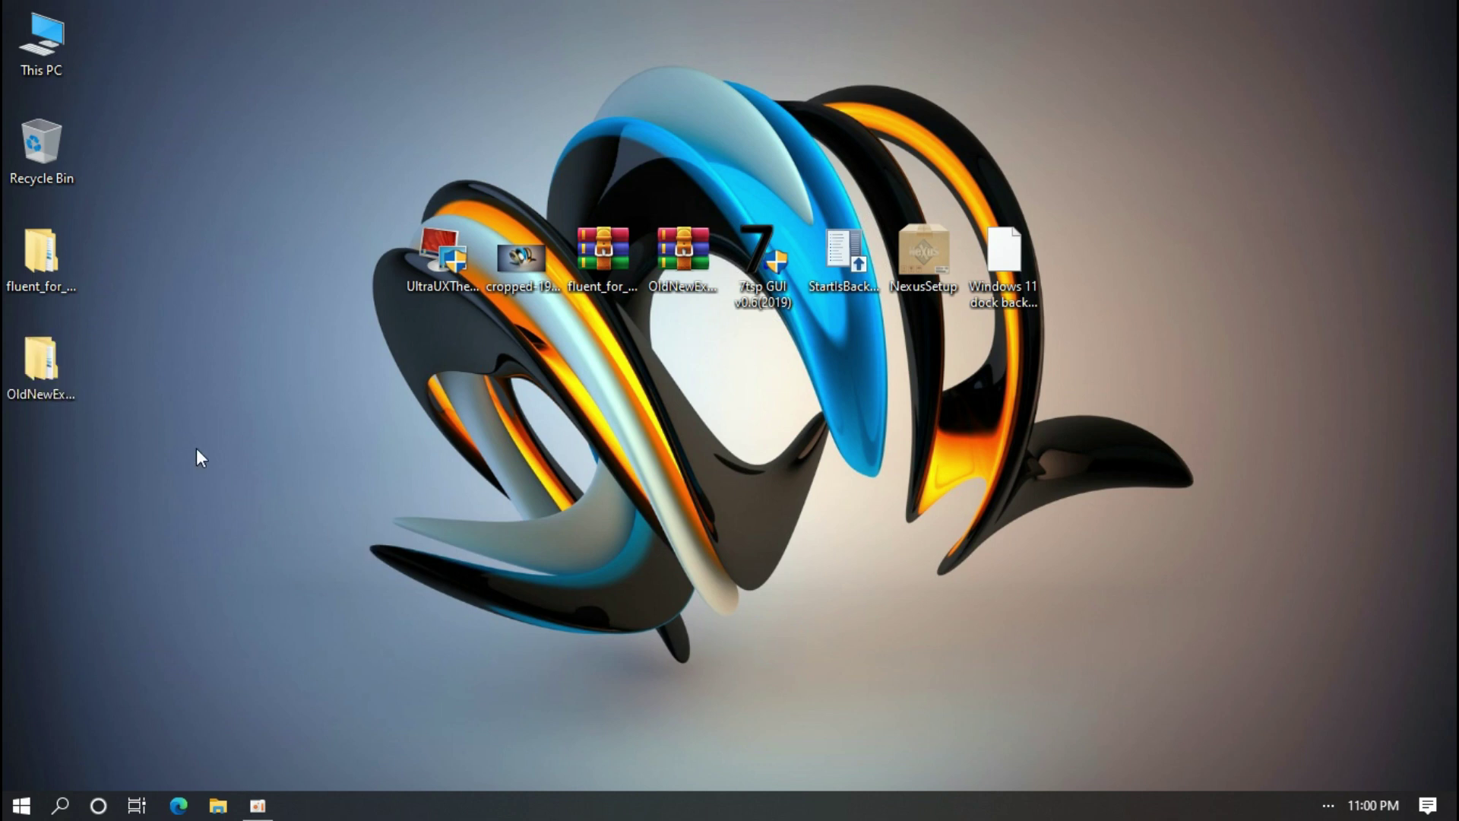
# Step: Launch OldNewExplorerCfg from the inner OldNewExplorer folder of the extracted files on the desktop
pyautogui.doubleClick(67, 386)
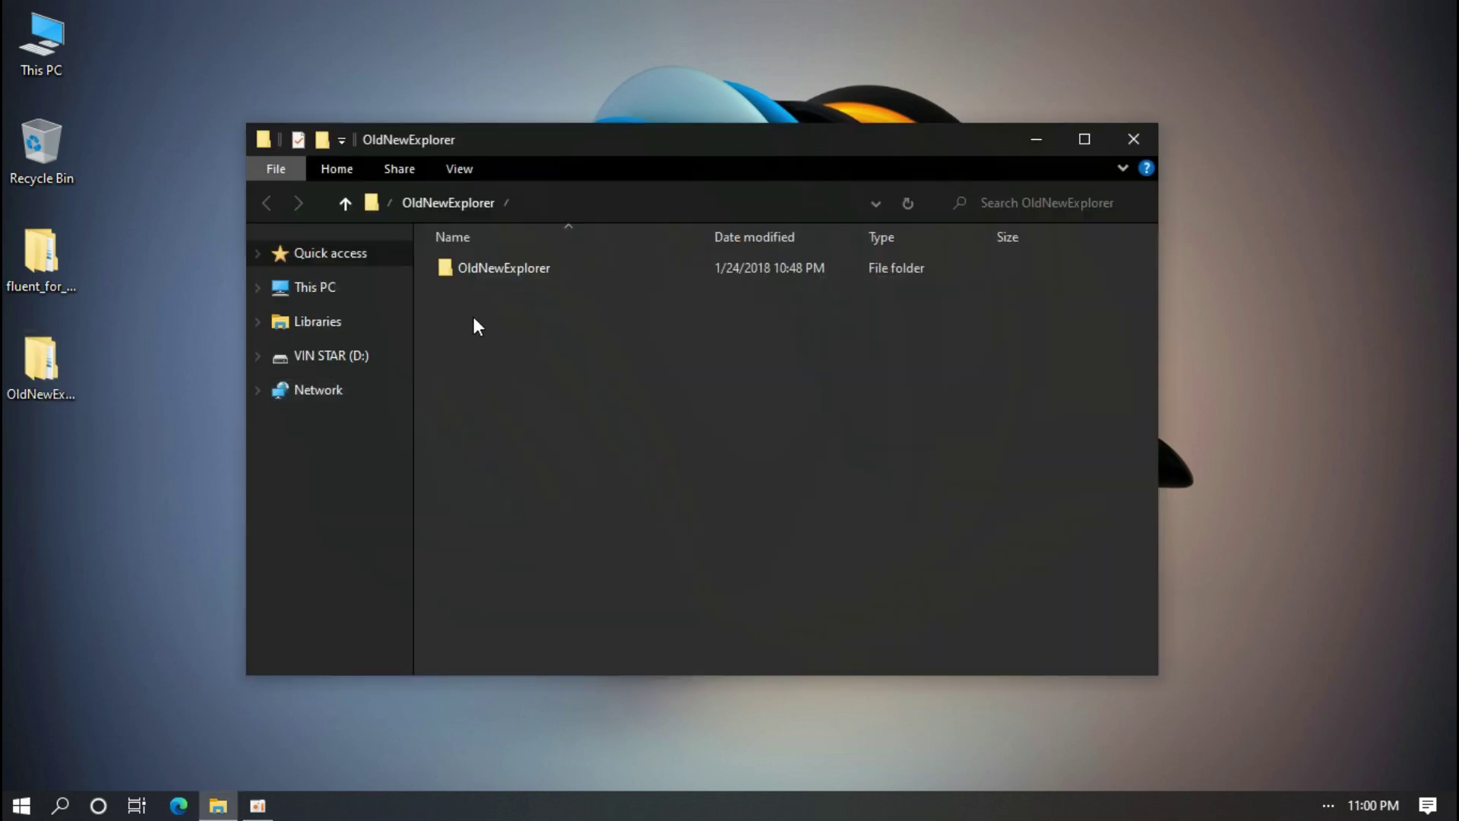
pyautogui.doubleClick(500, 267)
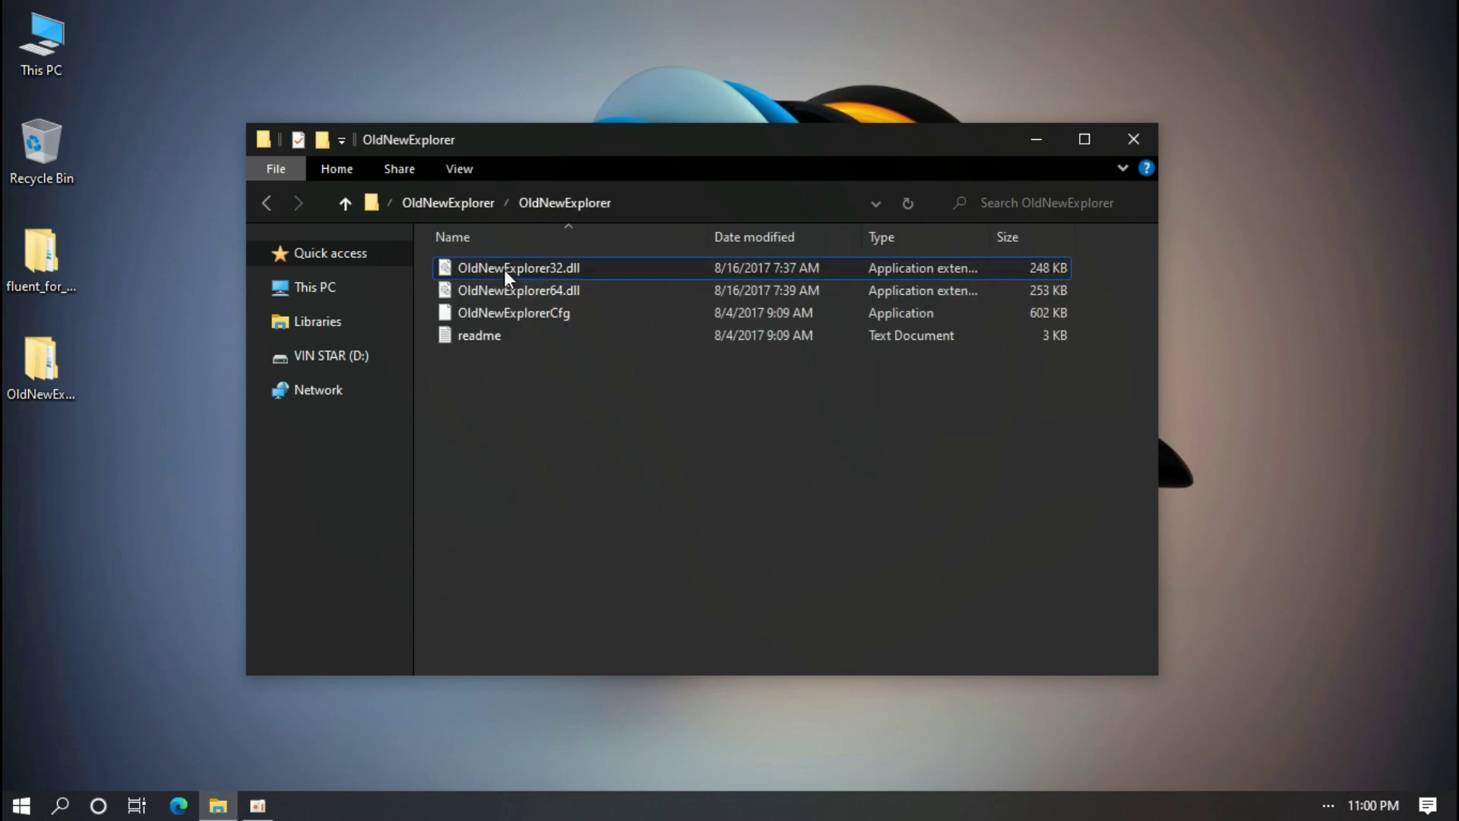
pyautogui.click(473, 313)
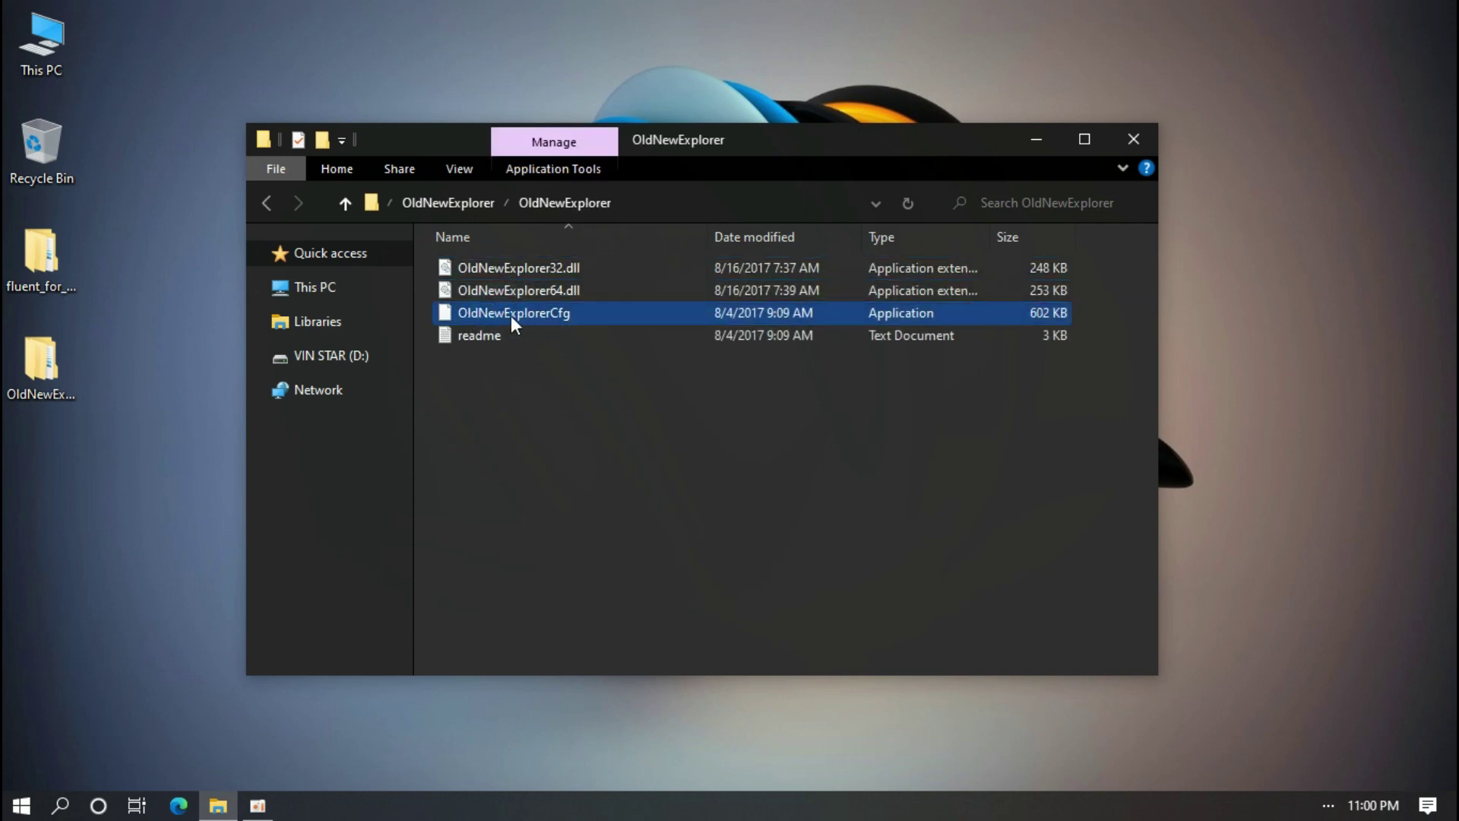
pyautogui.doubleClick(511, 316)
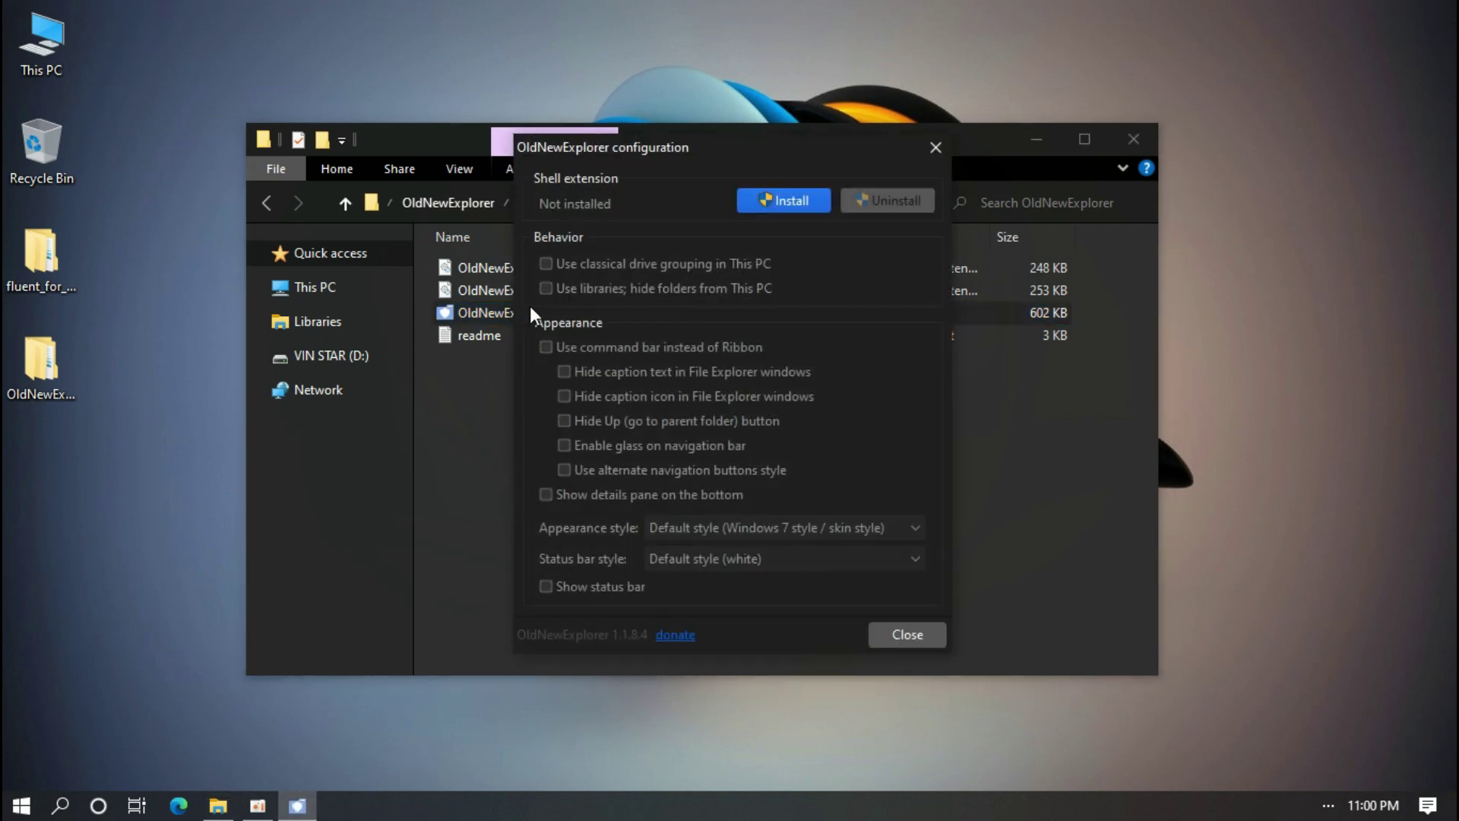
# Step: Enable classical drive grouping, libraries, and the command bar with caption text, caption icon and Up button hidden, leaving glass and alternate navigation buttons off
pyautogui.click(547, 266)
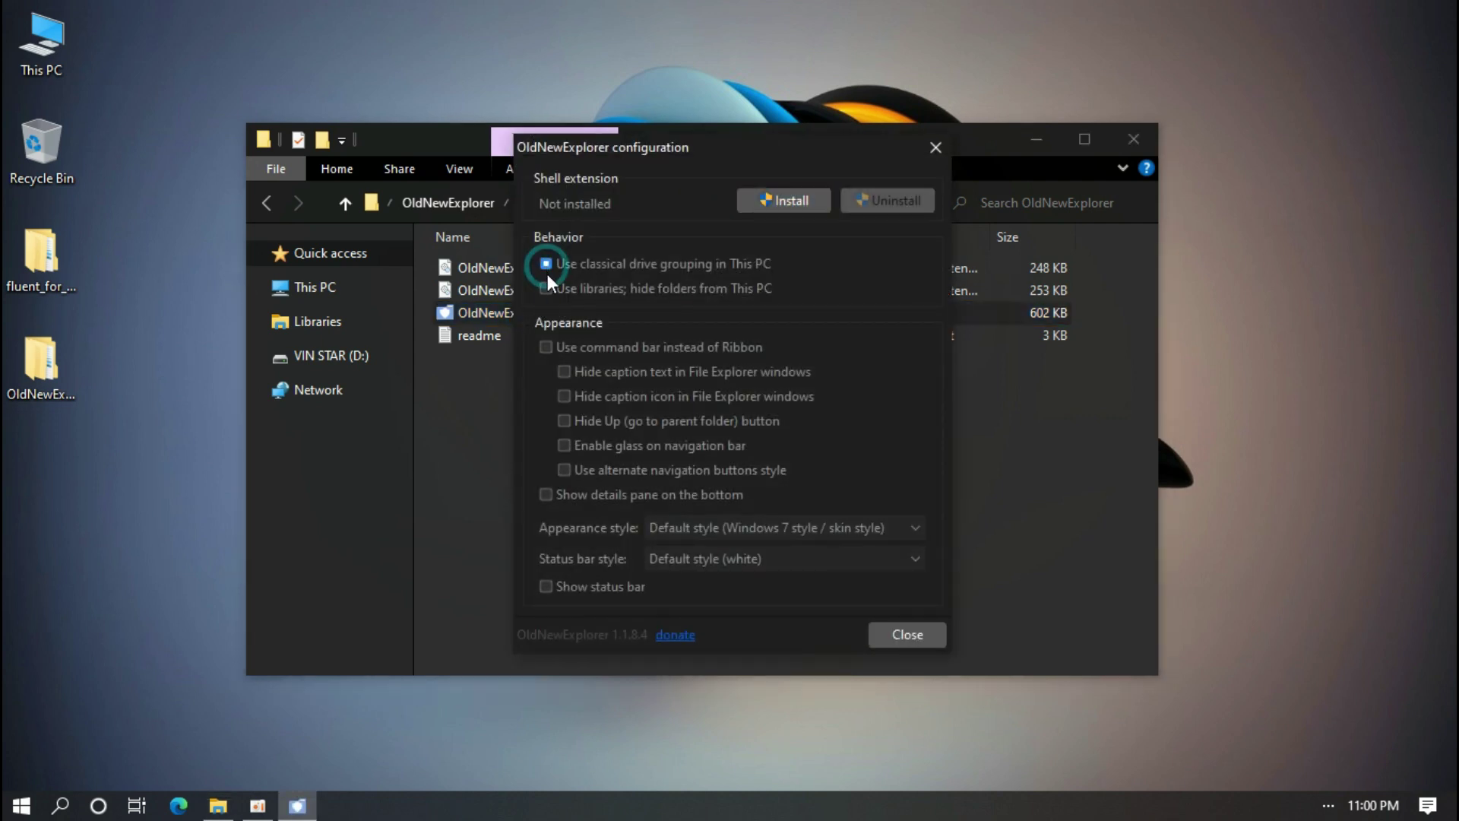
pyautogui.click(545, 345)
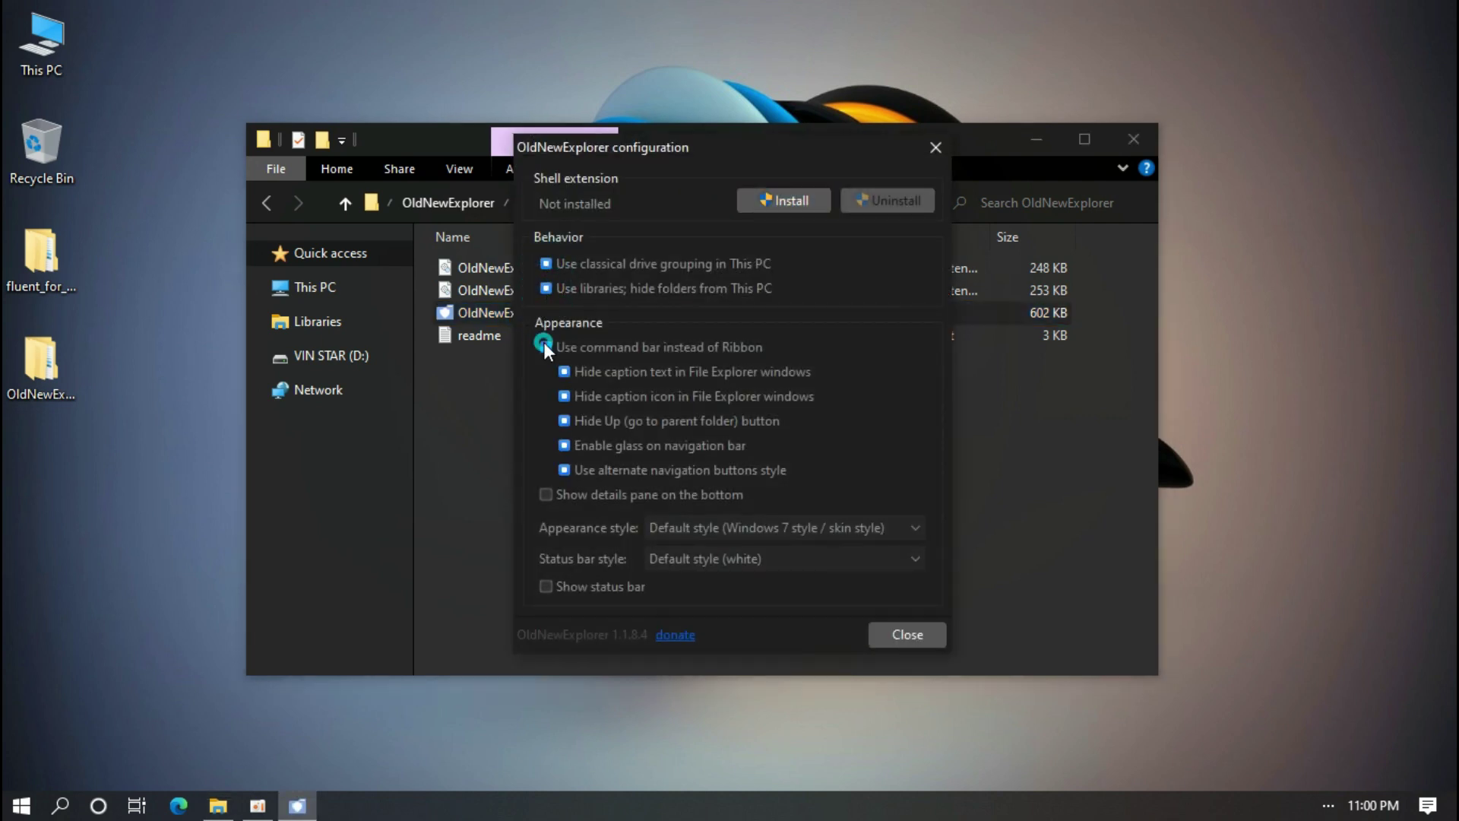
pyautogui.click(564, 470)
pyautogui.click(564, 447)
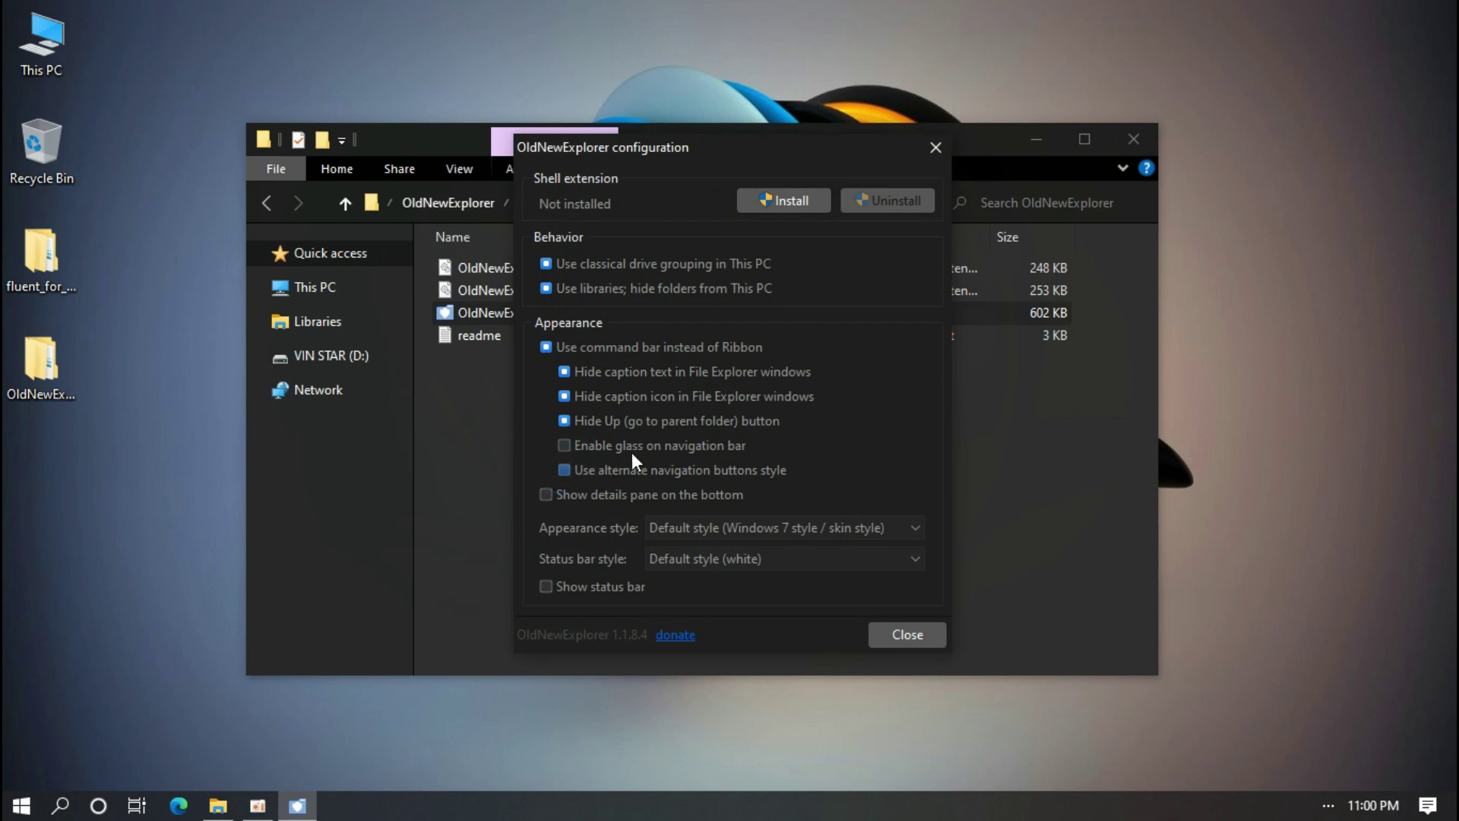
# Step: Install the OldNewExplorer shell extension, then close its configuration window and the folder
pyautogui.click(797, 200)
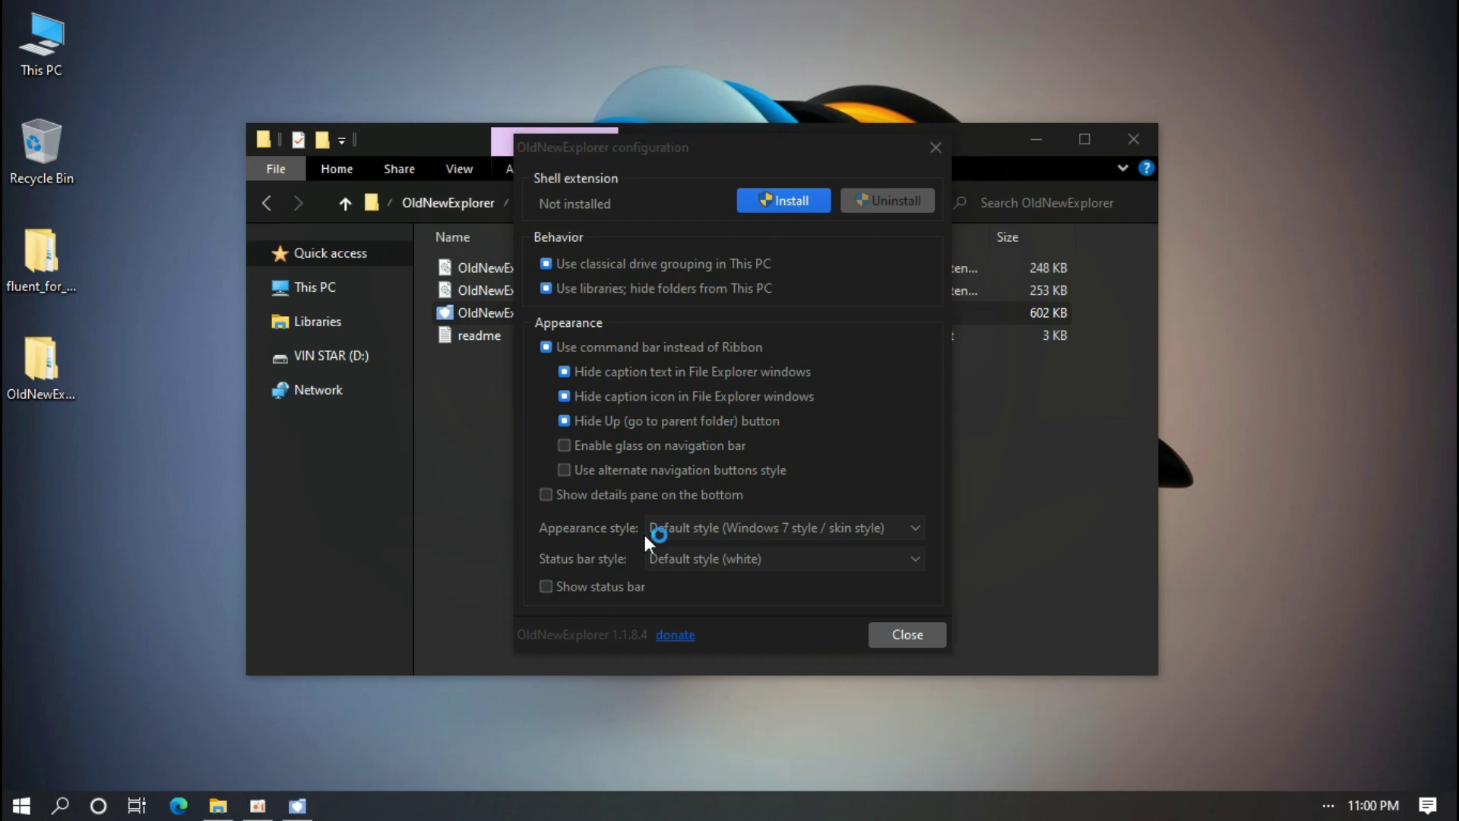
pyautogui.click(885, 632)
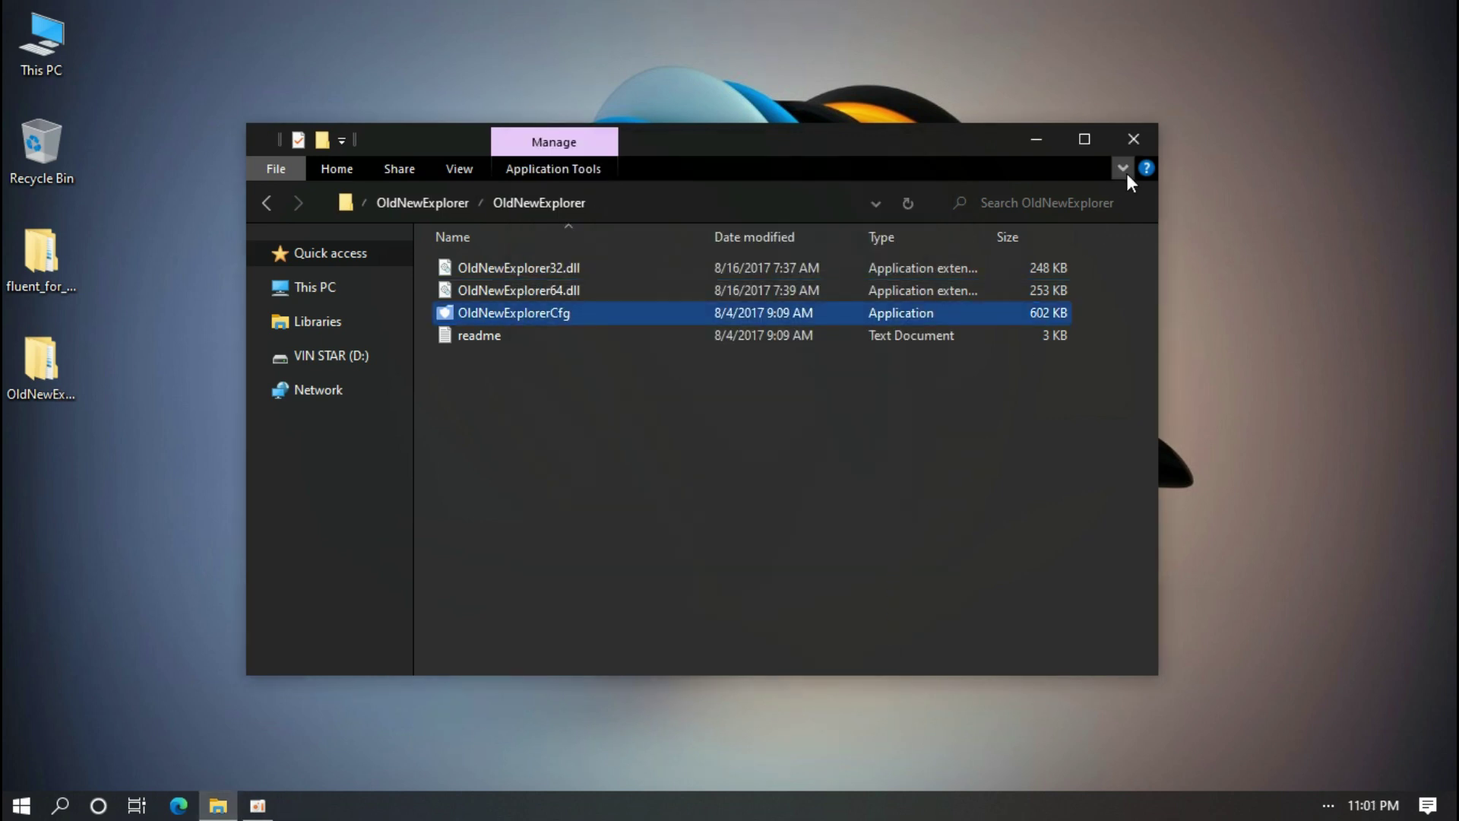
pyautogui.click(1133, 139)
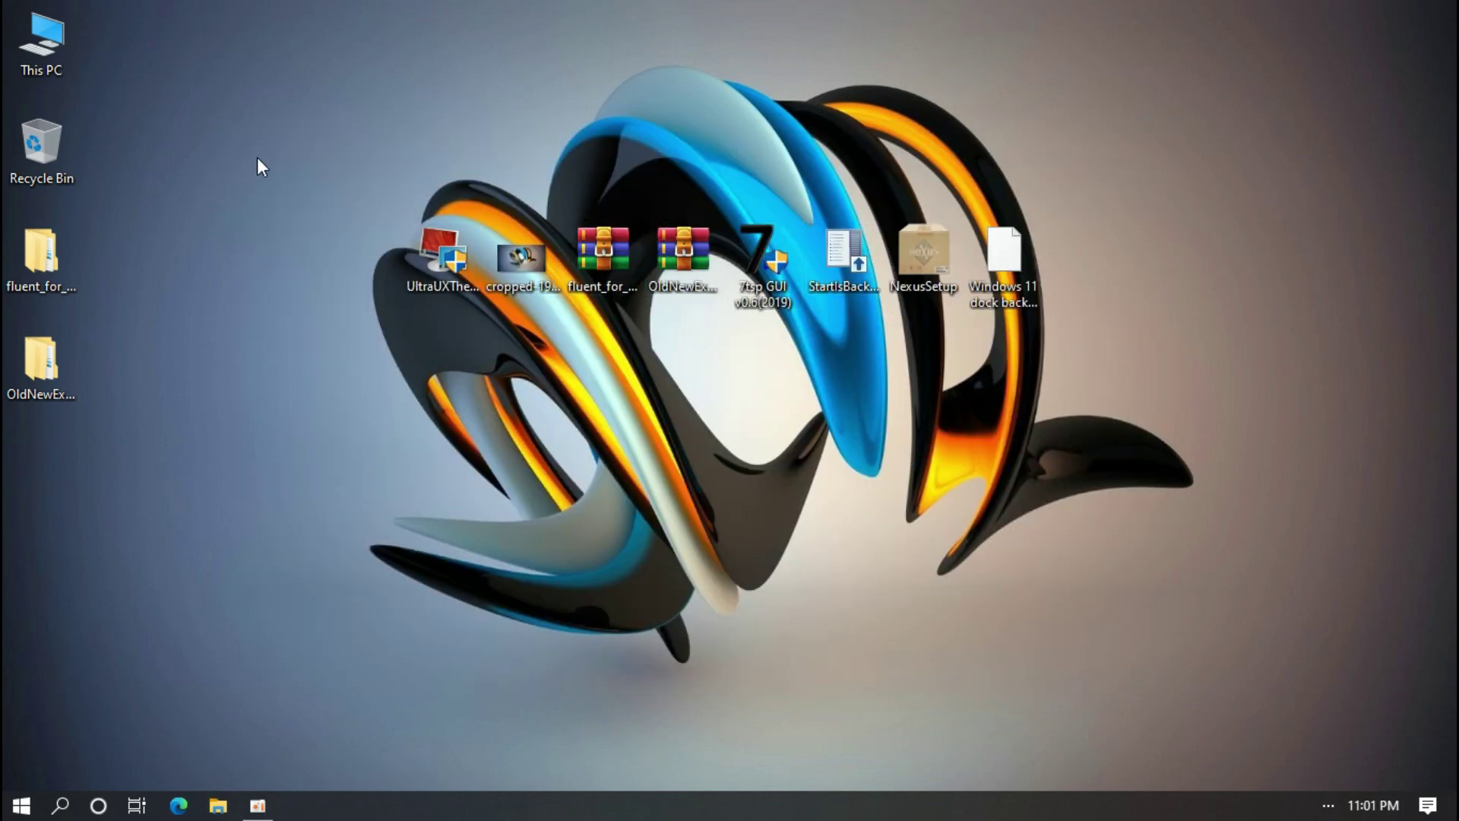
# Step: Open This PC to check the new File Explorer layout and close the window
pyautogui.doubleClick(56, 57)
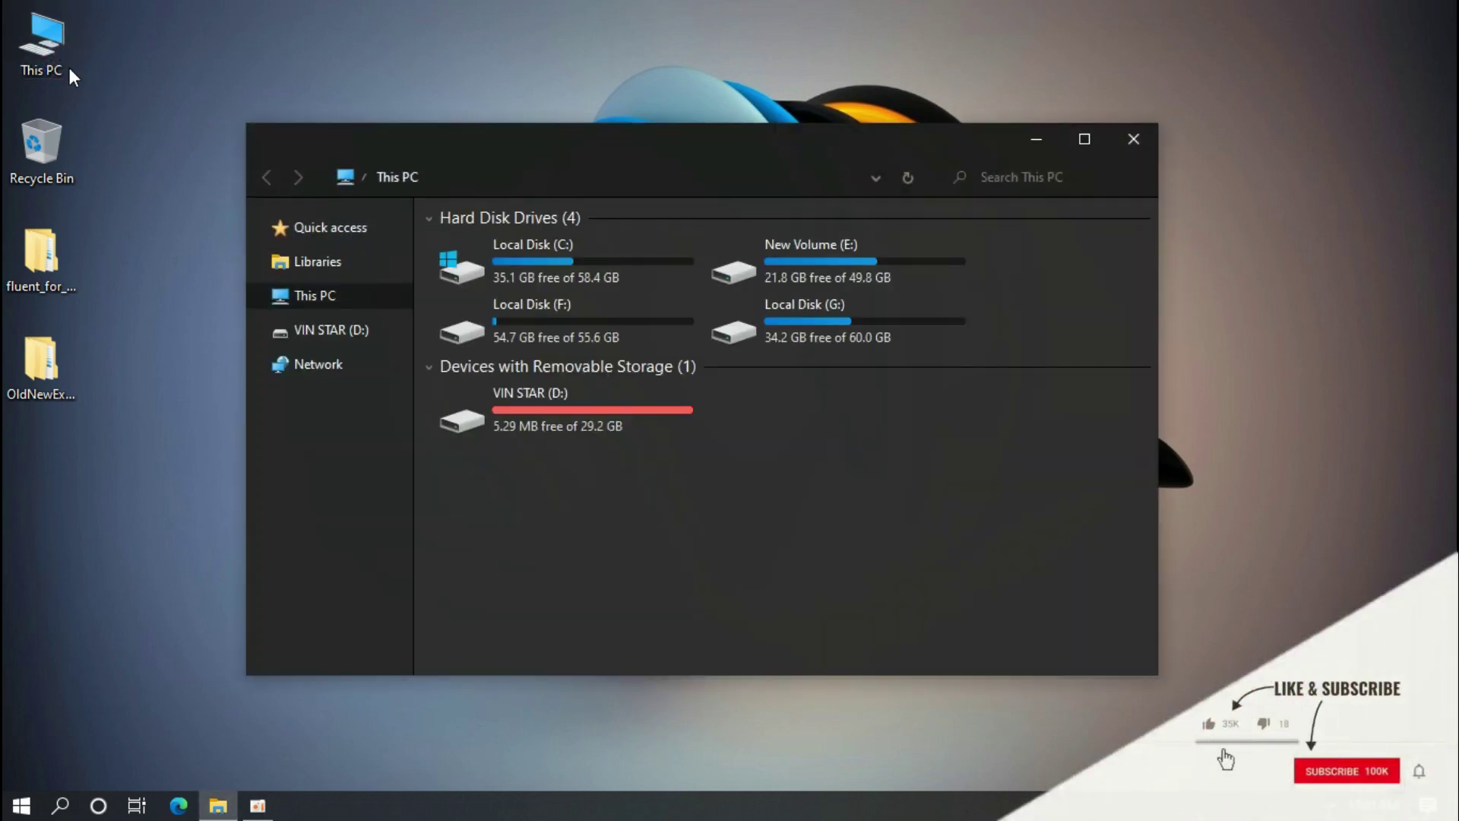
pyautogui.moveTo(449, 139); pyautogui.dragTo(481, 176)
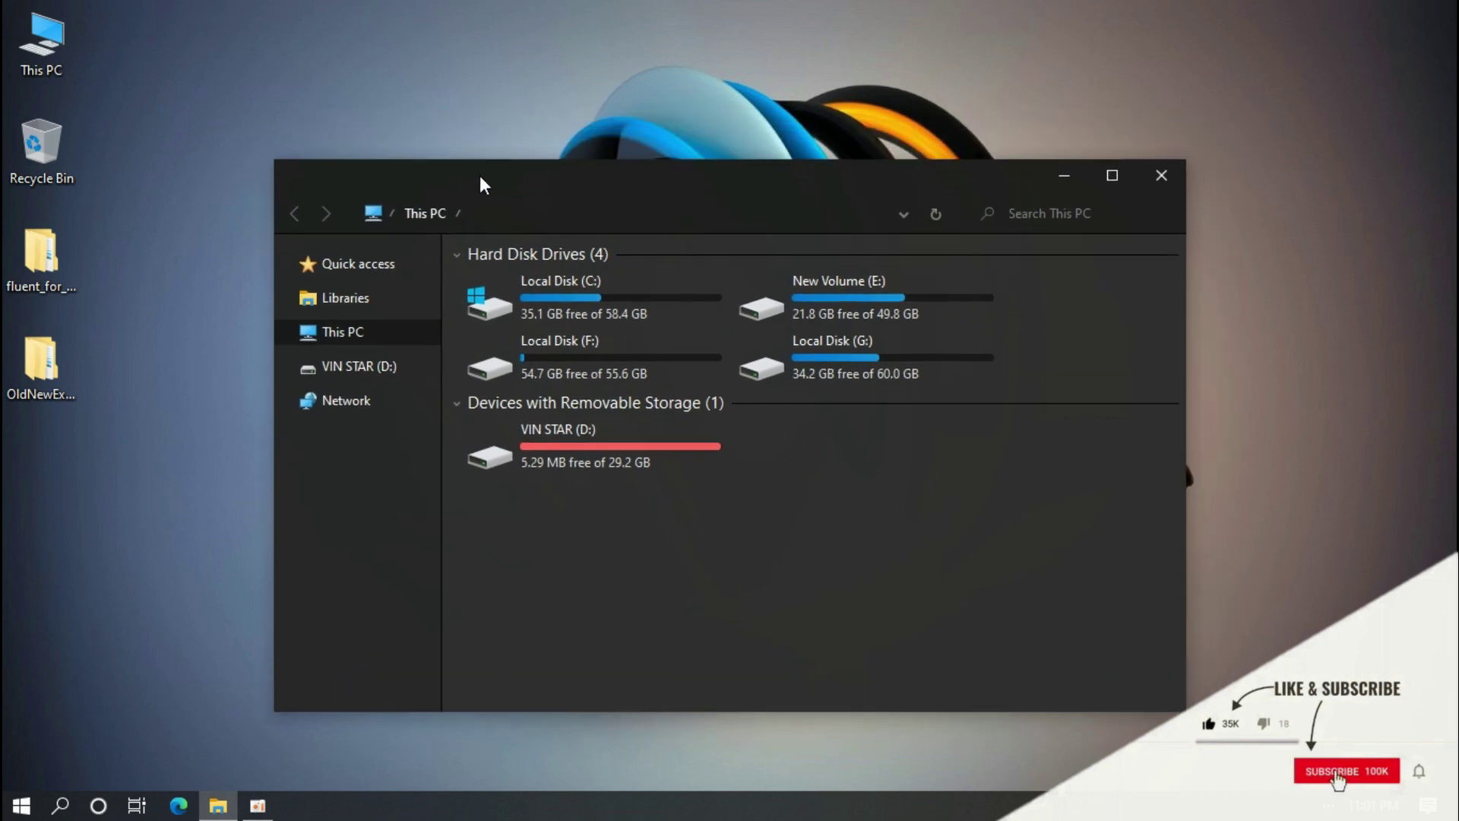
pyautogui.click(575, 312)
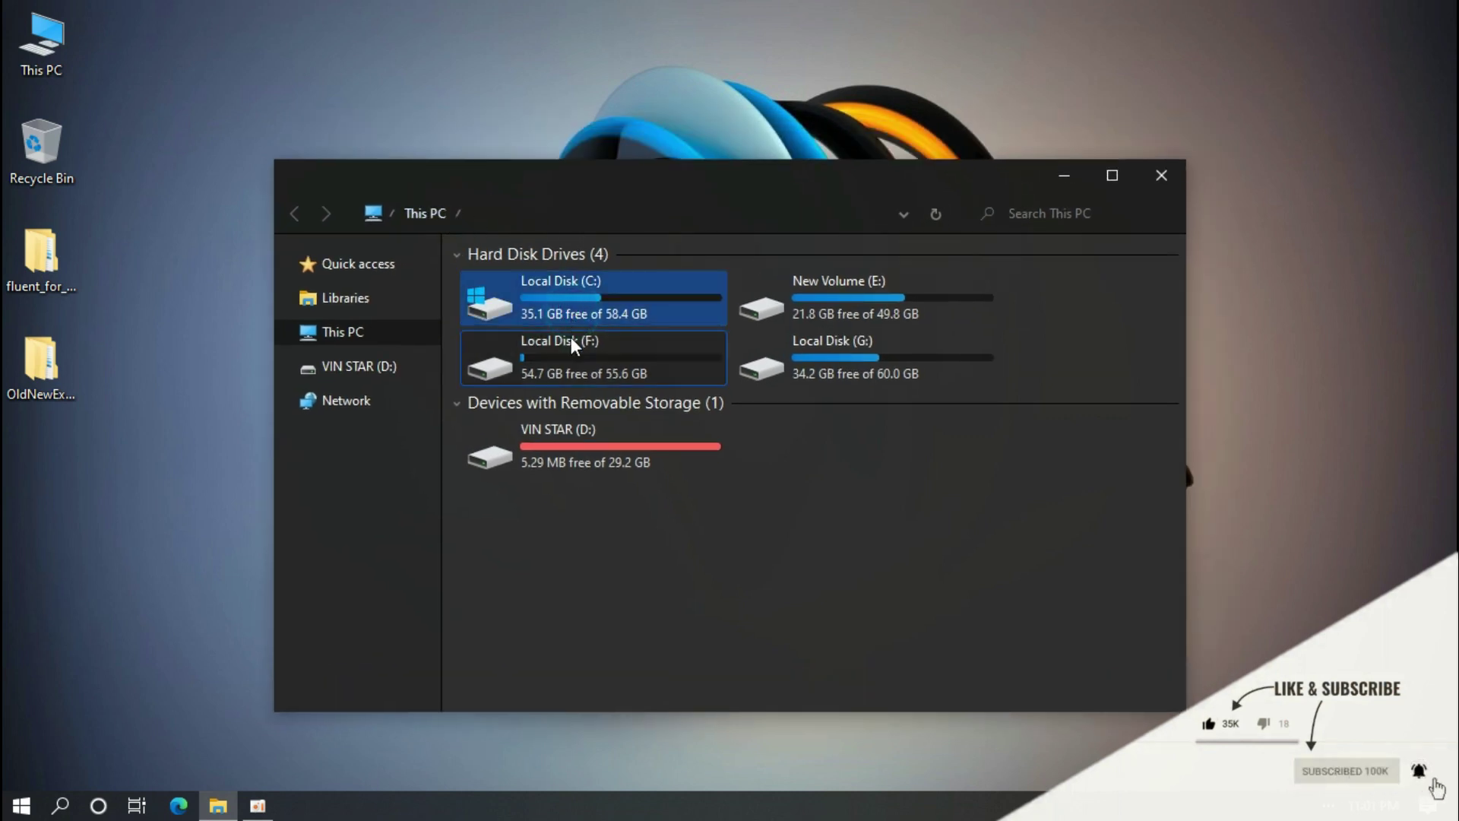
pyautogui.click(567, 368)
pyautogui.click(353, 268)
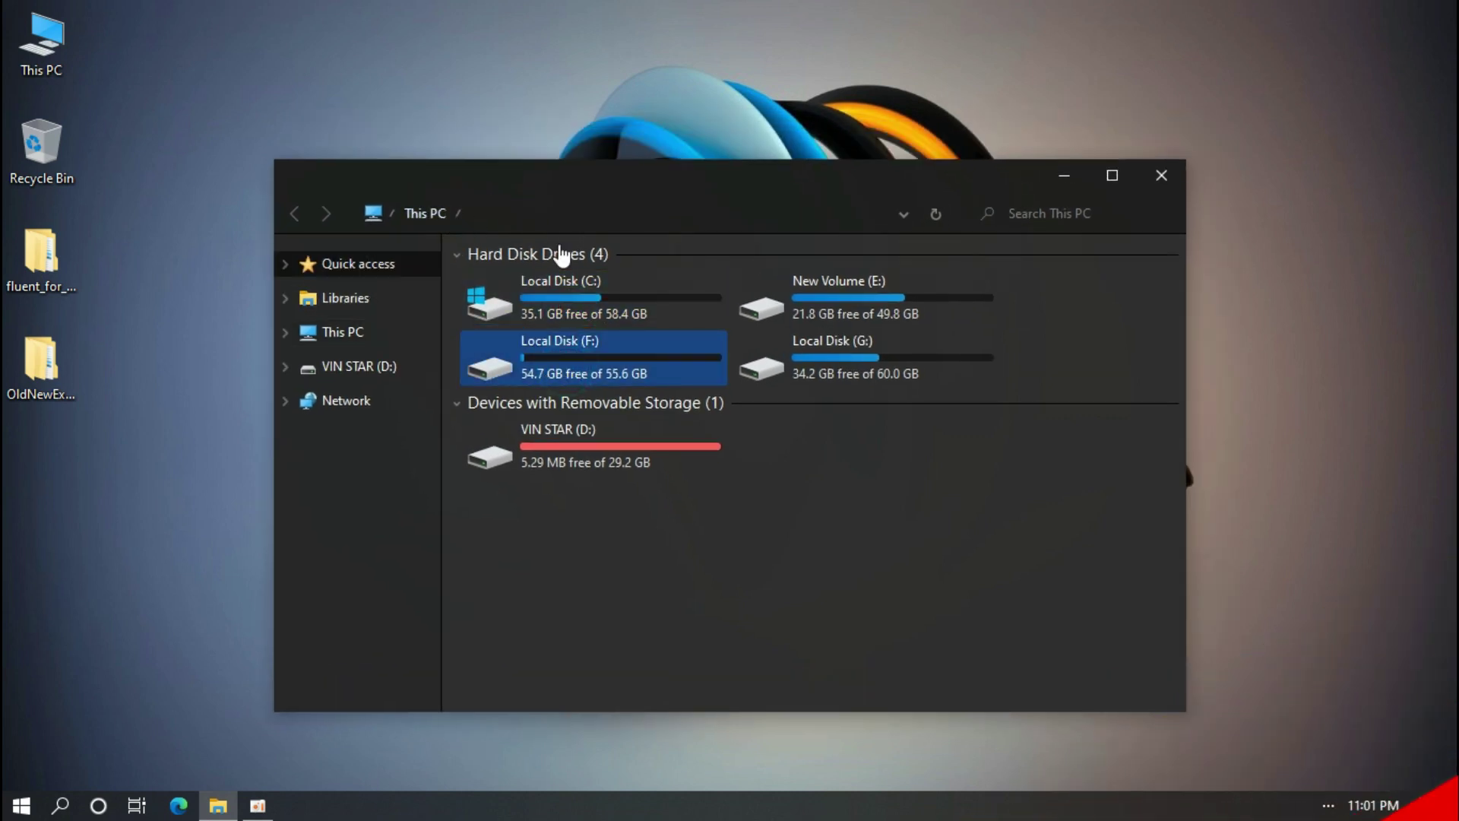
pyautogui.click(1160, 176)
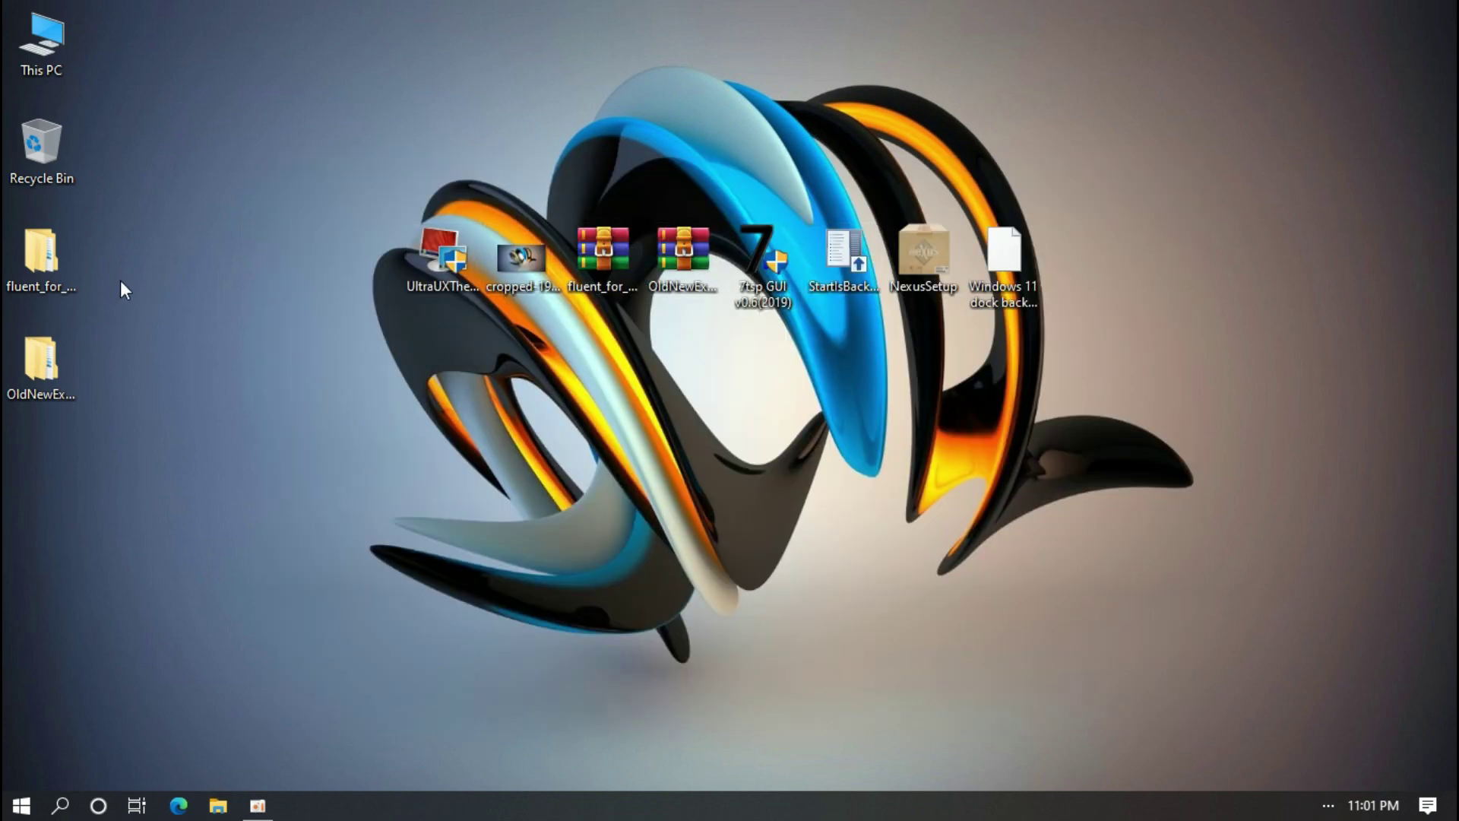
# Step: Open the 7TSP Icon theme folder inside the extracted Fluent for Windows 10 NOV 06 2020 folder
pyautogui.click(47, 262)
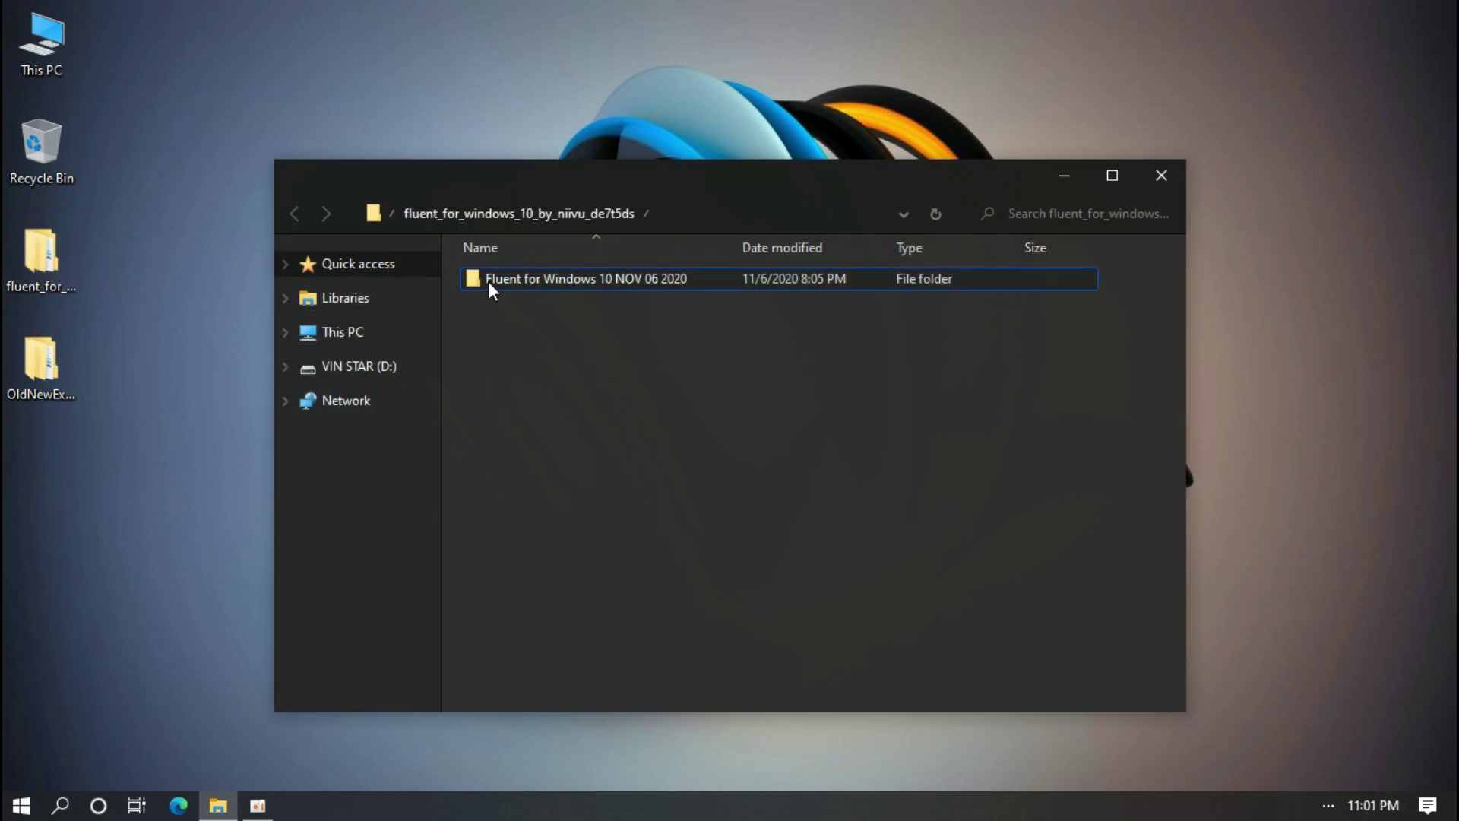
pyautogui.doubleClick(490, 281)
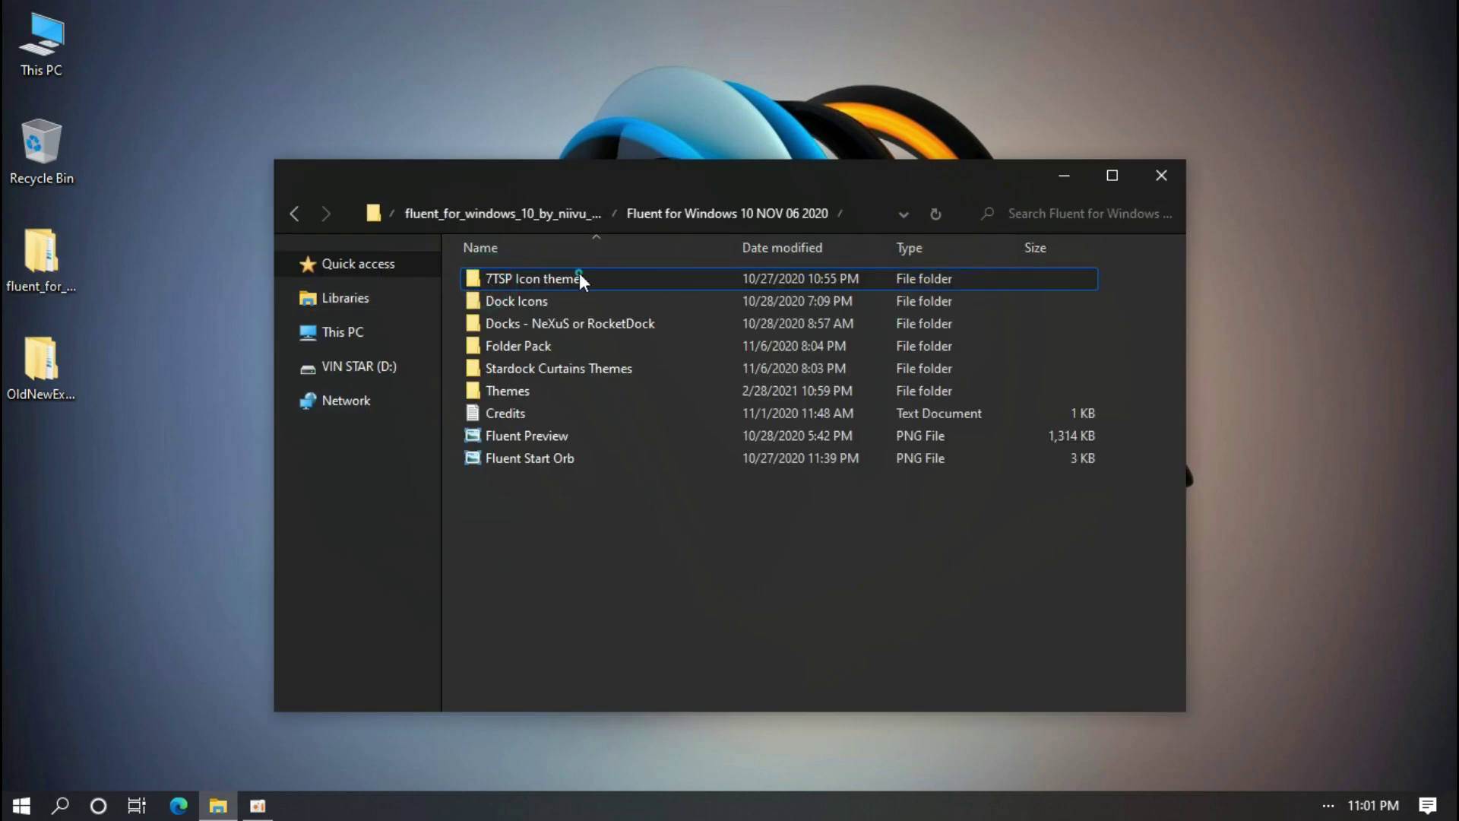
pyautogui.doubleClick(580, 280)
# Step: Rename the 7TSP Fluent.7z.remove file to 7TSP Fluent.7z and close the folder window
pyautogui.click(609, 280)
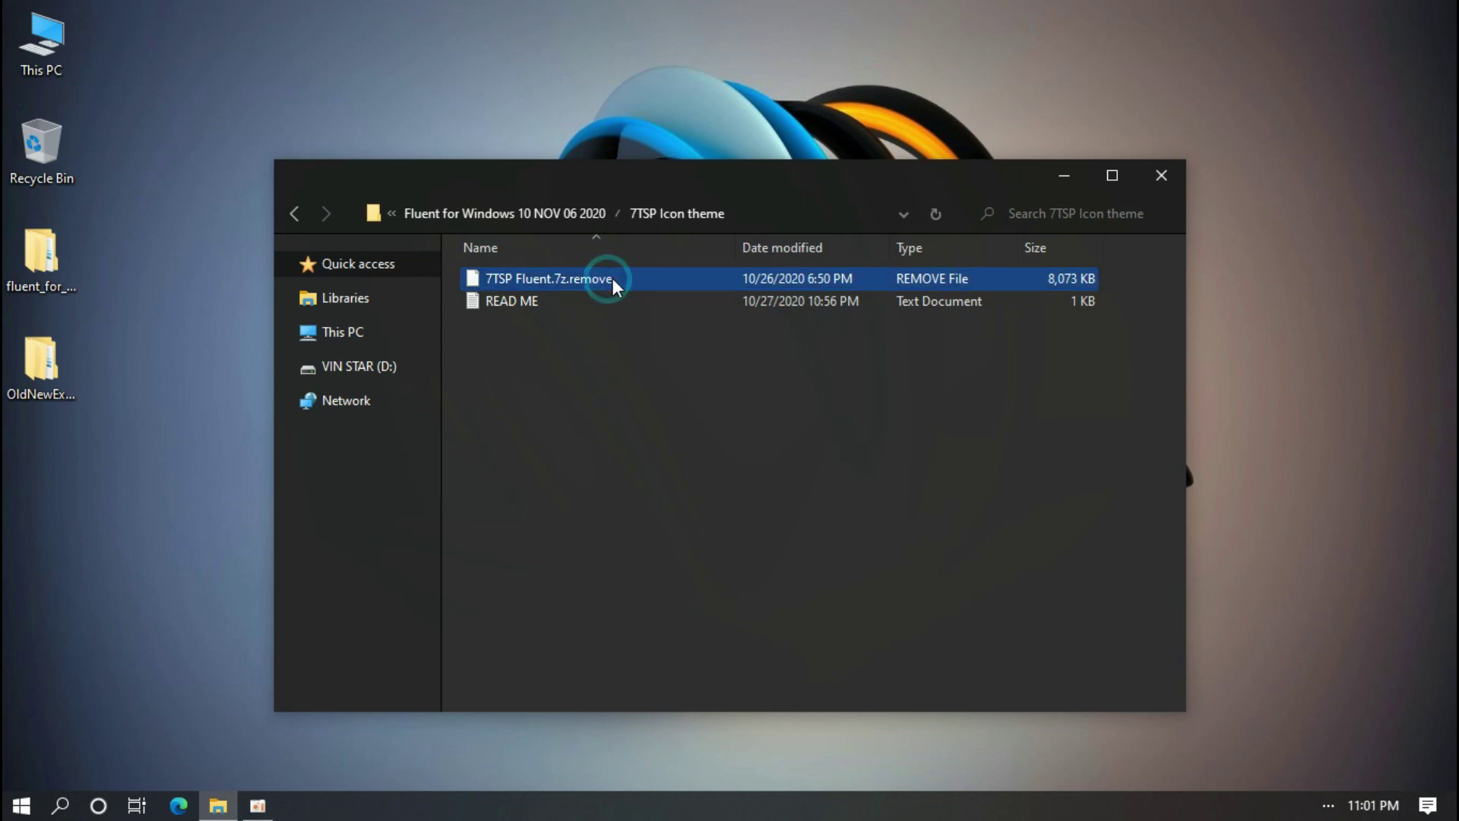
pyautogui.rightClick(601, 278)
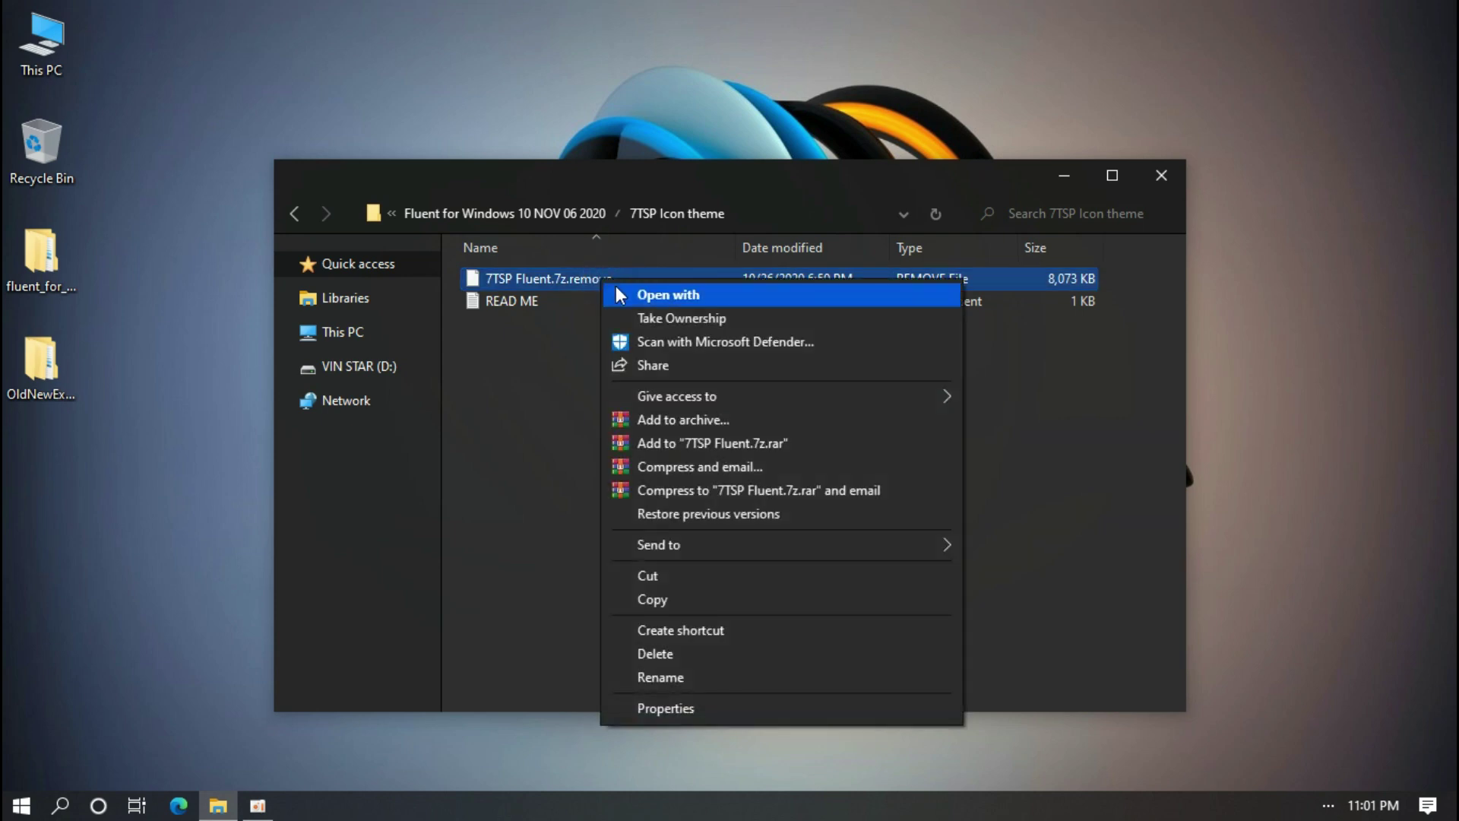
pyautogui.click(667, 678)
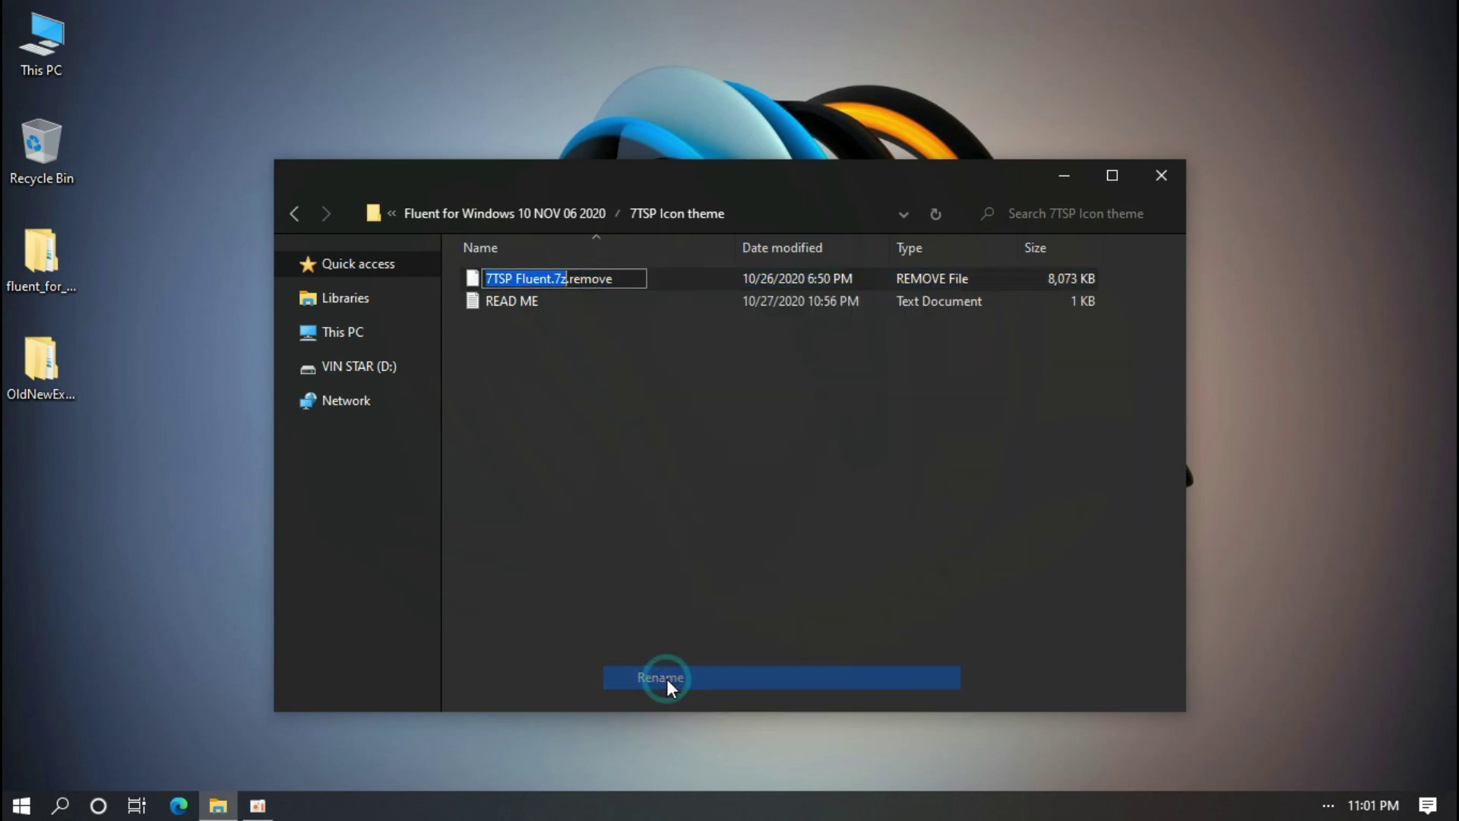
pyautogui.click(622, 278)
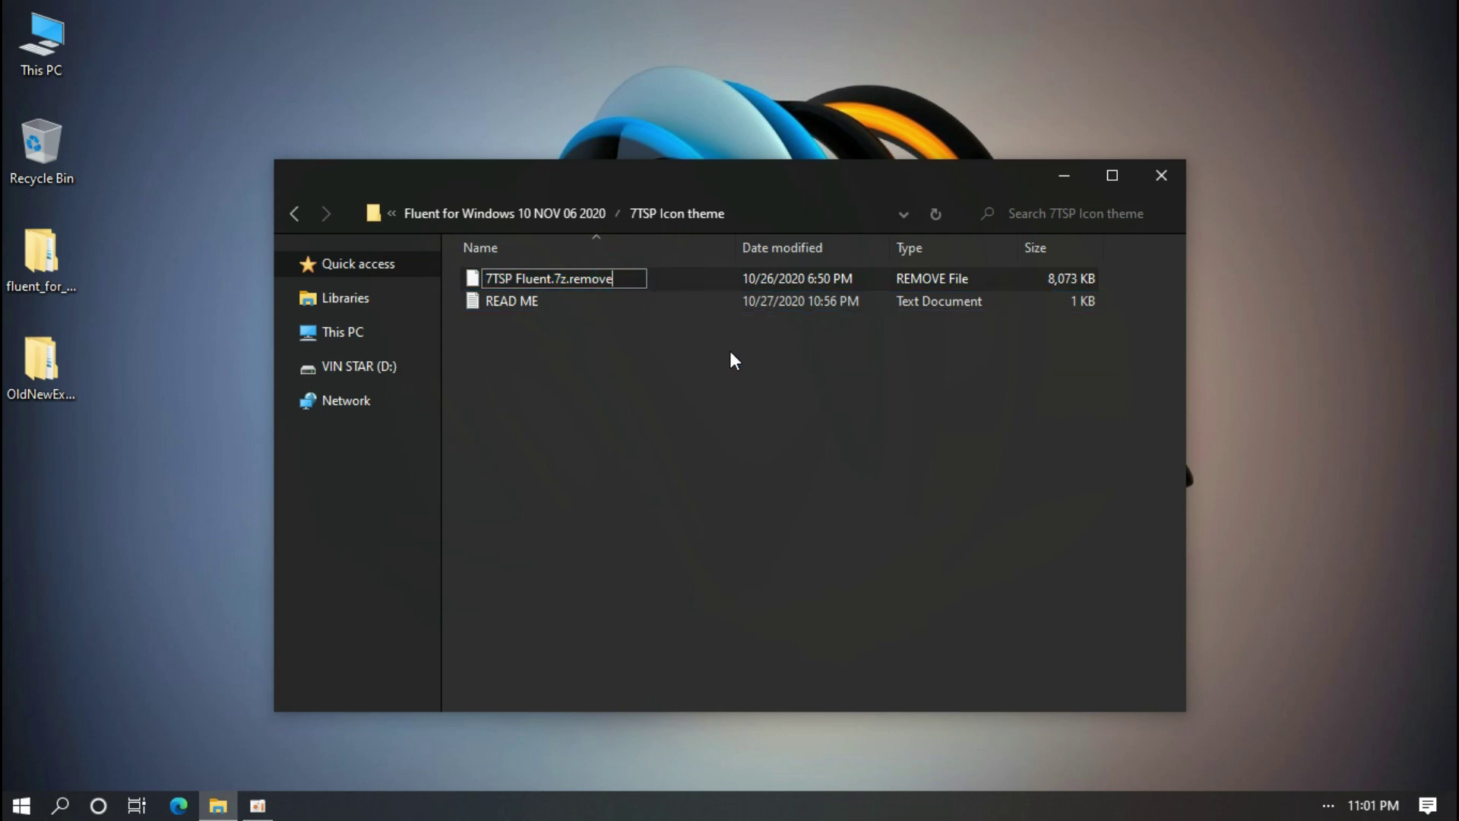
pyautogui.press('BackSpace')
pyautogui.press('BackSpace')
pyautogui.press('BackSpace')
pyautogui.press('BackSpace')
pyautogui.press('BackSpace')
pyautogui.press('BackSpace')
pyautogui.press('BackSpace')
pyautogui.click(755, 423)
pyautogui.click(814, 418)
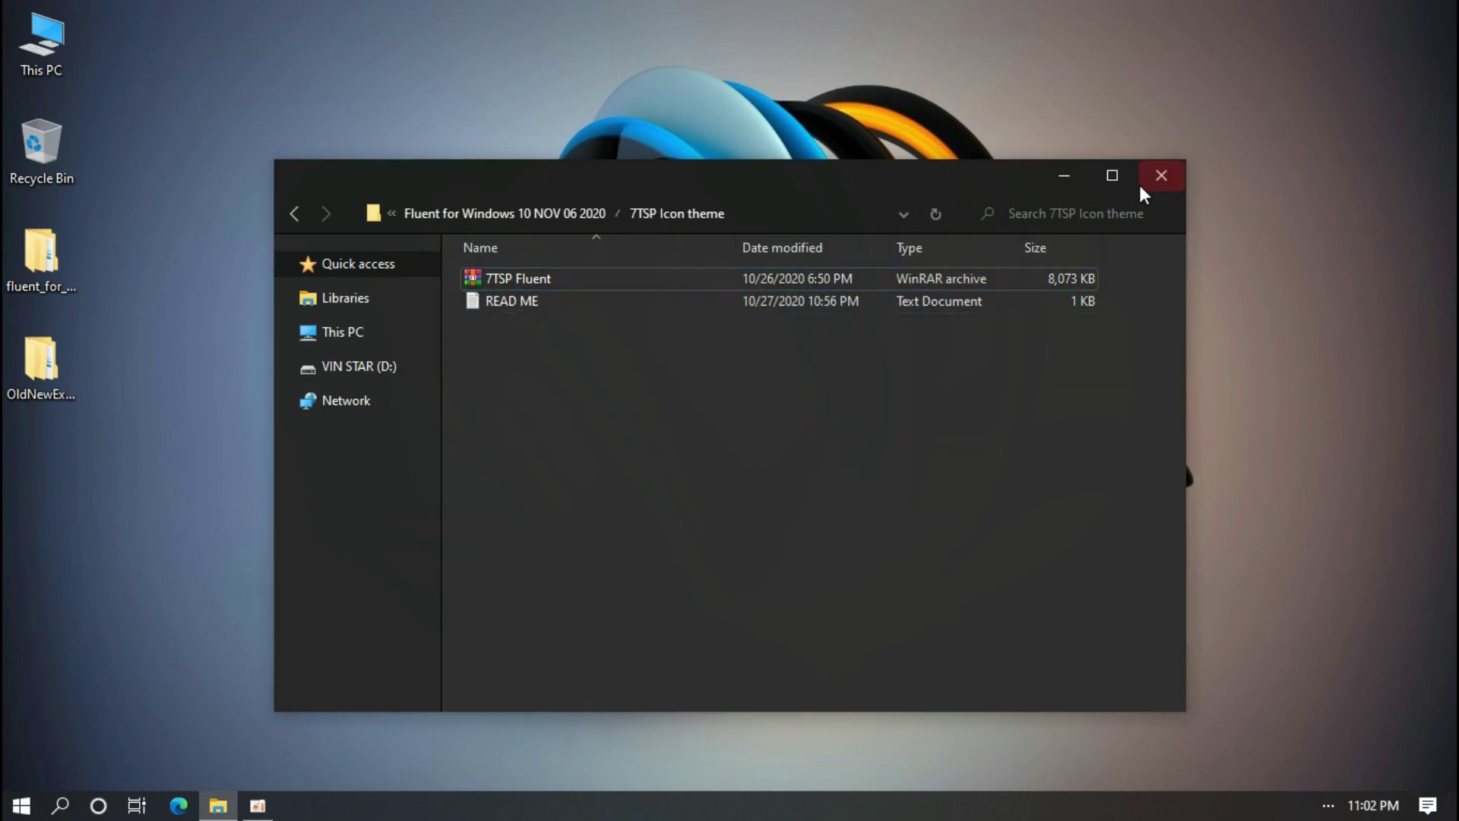
pyautogui.click(1161, 179)
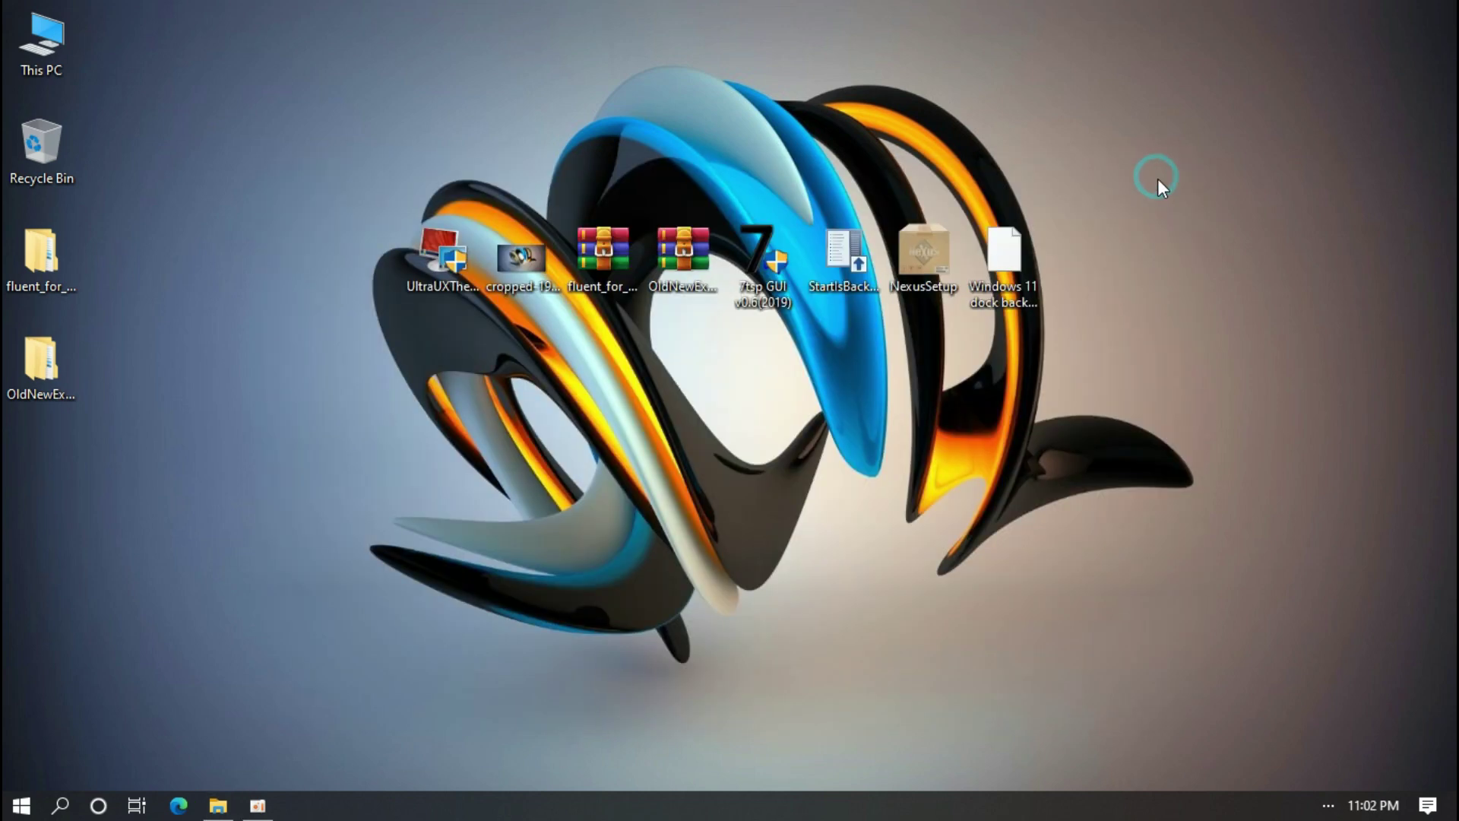
# Step: Launch 7TSP GUI and browse for a custom pack in the extracted fluent_for_windows_10 folder on the desktop
pyautogui.doubleClick(763, 262)
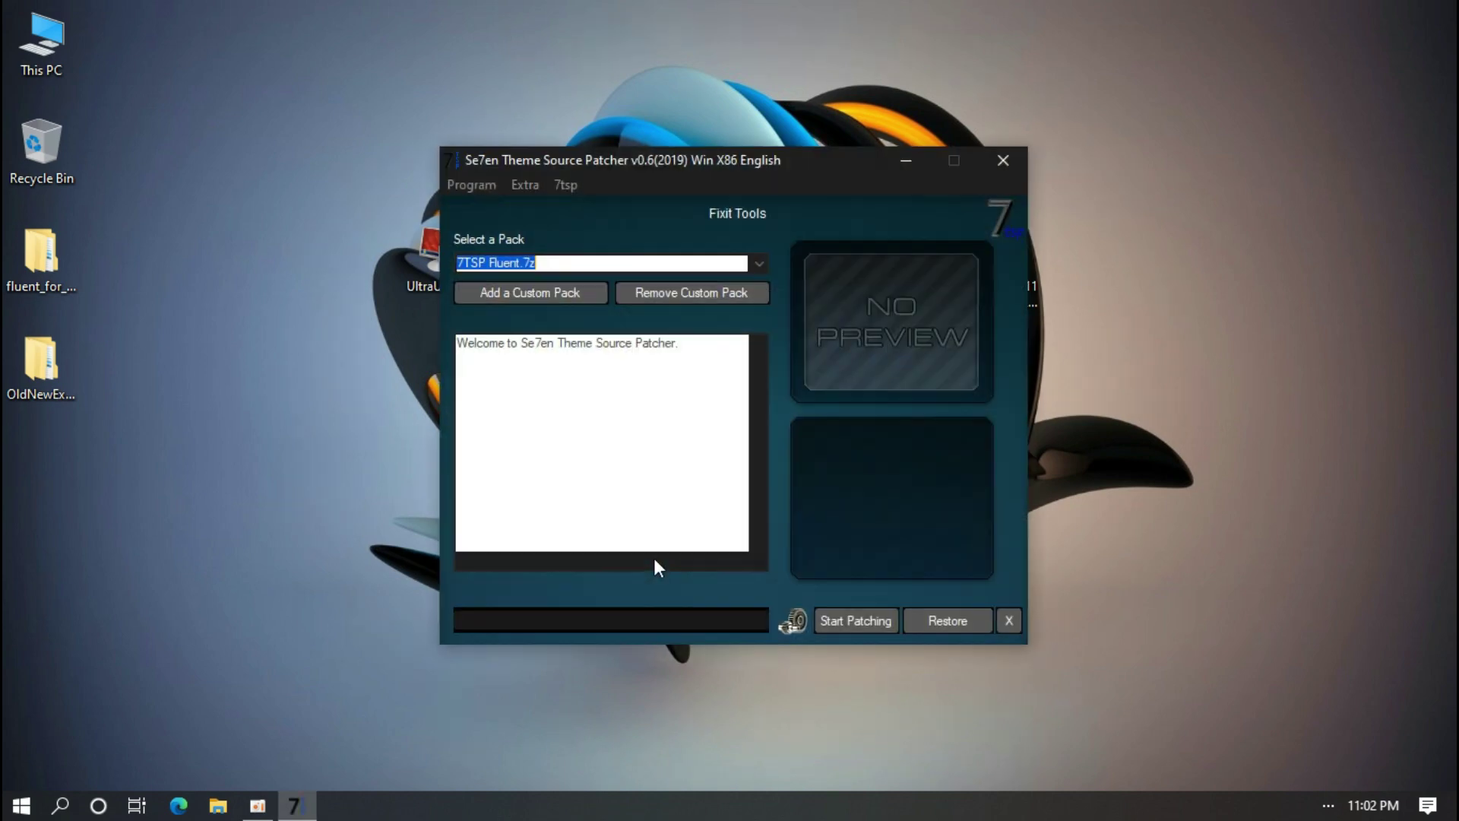
pyautogui.click(567, 295)
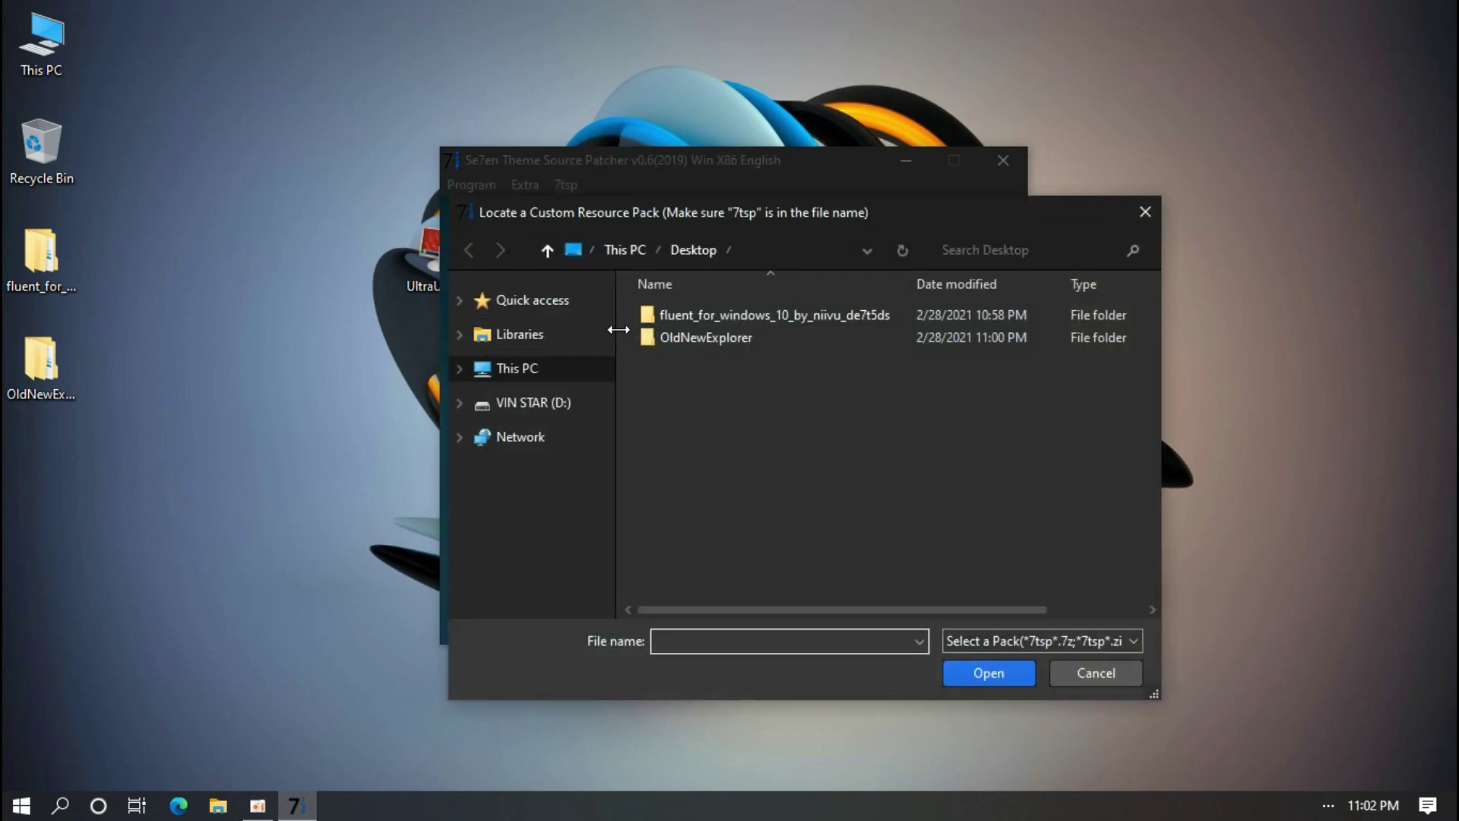
pyautogui.click(669, 317)
pyautogui.click(541, 310)
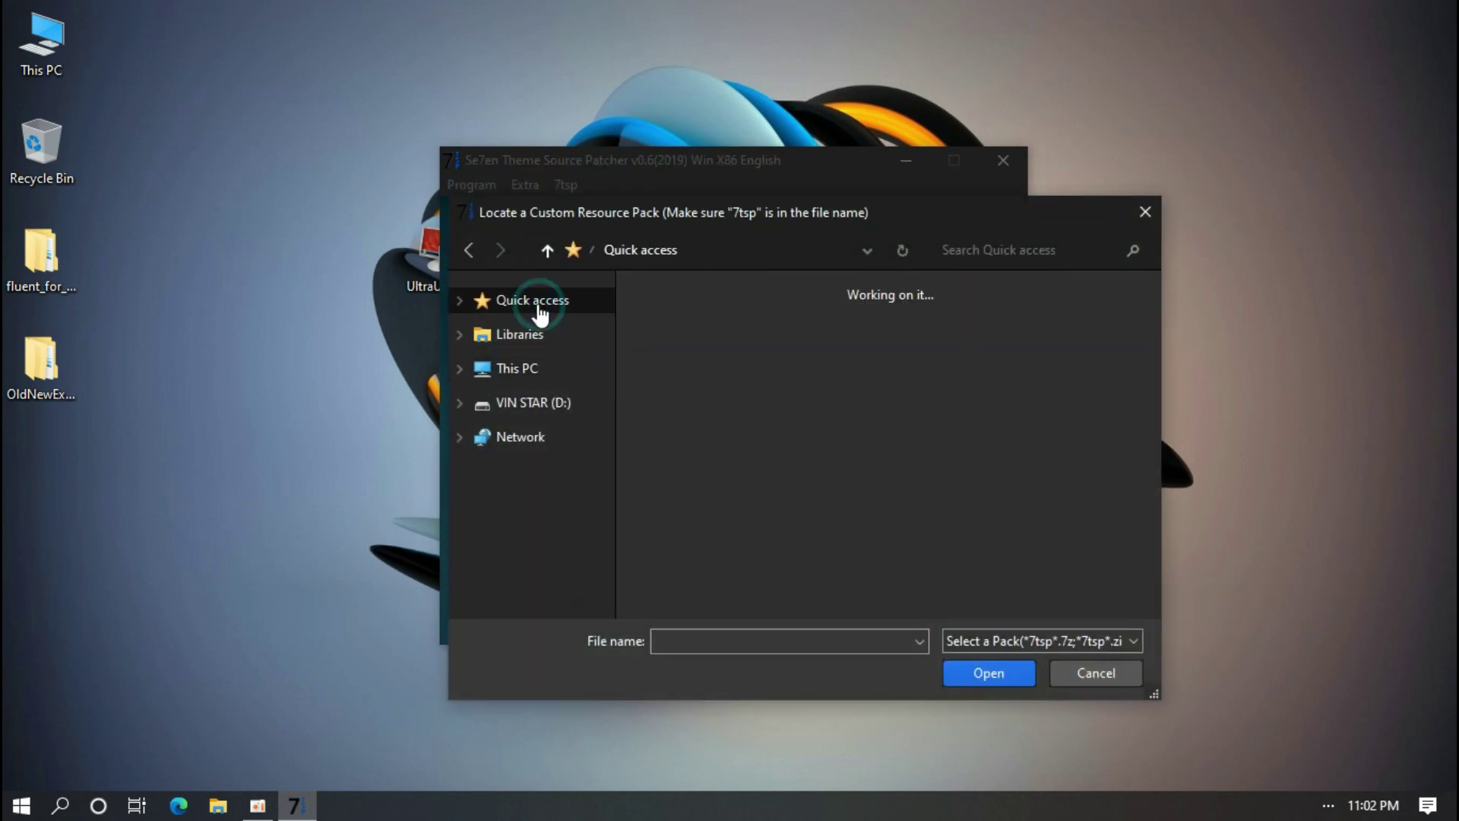
pyautogui.click(710, 479)
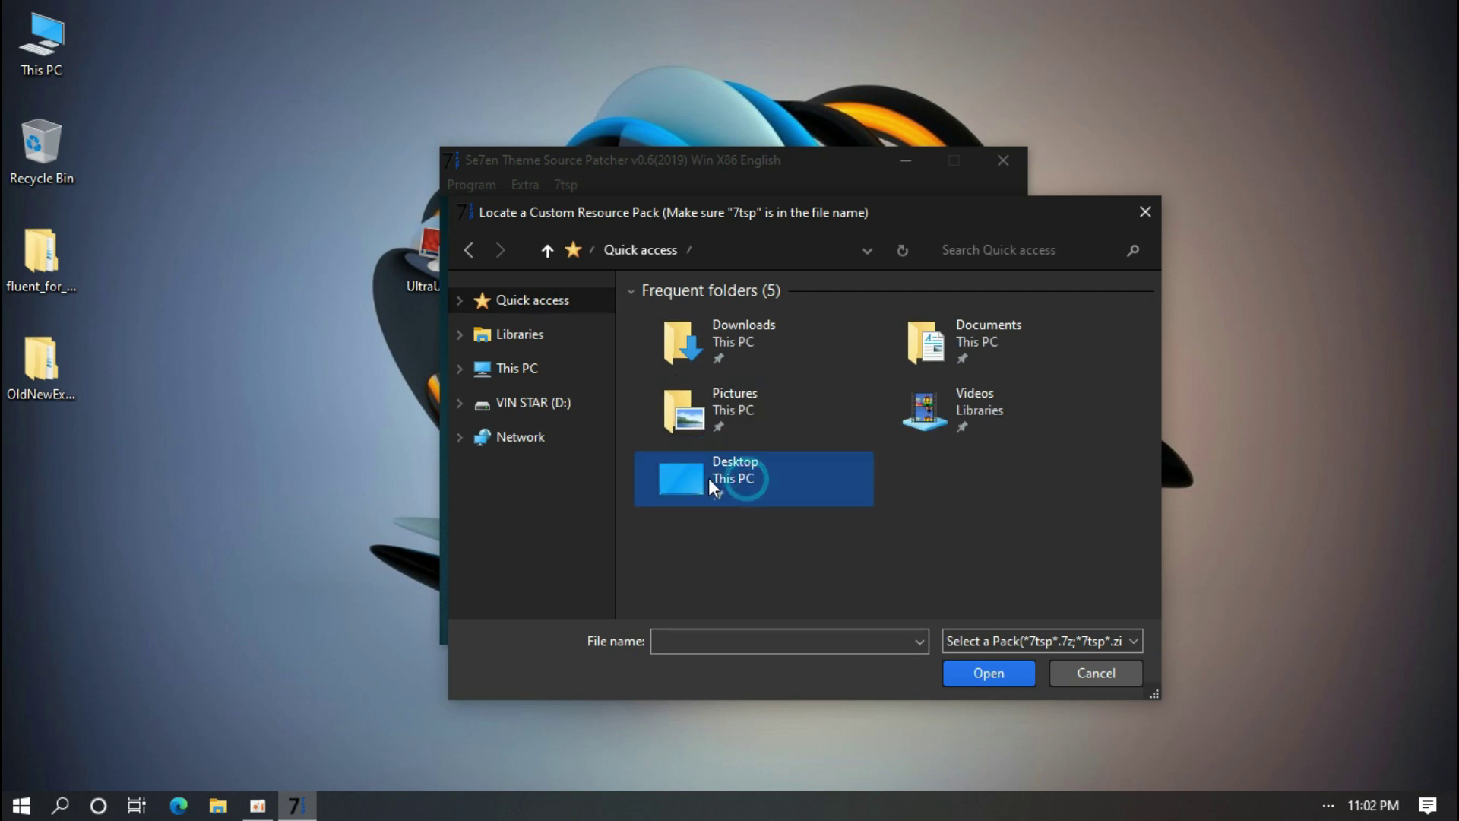
pyautogui.doubleClick(756, 471)
pyautogui.scroll(-1, 751, 505)
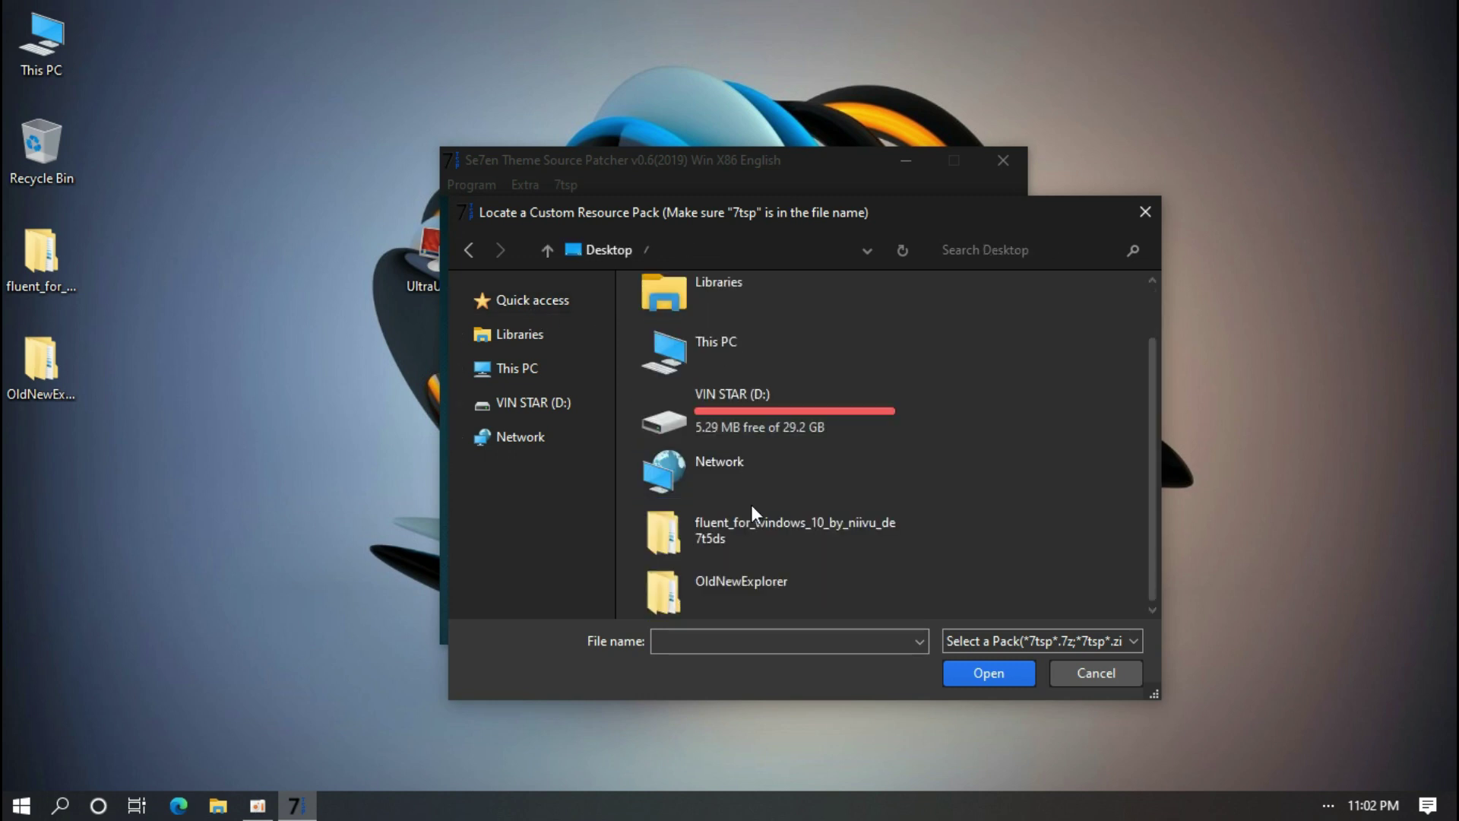
pyautogui.click(773, 524)
pyautogui.doubleClick(765, 531)
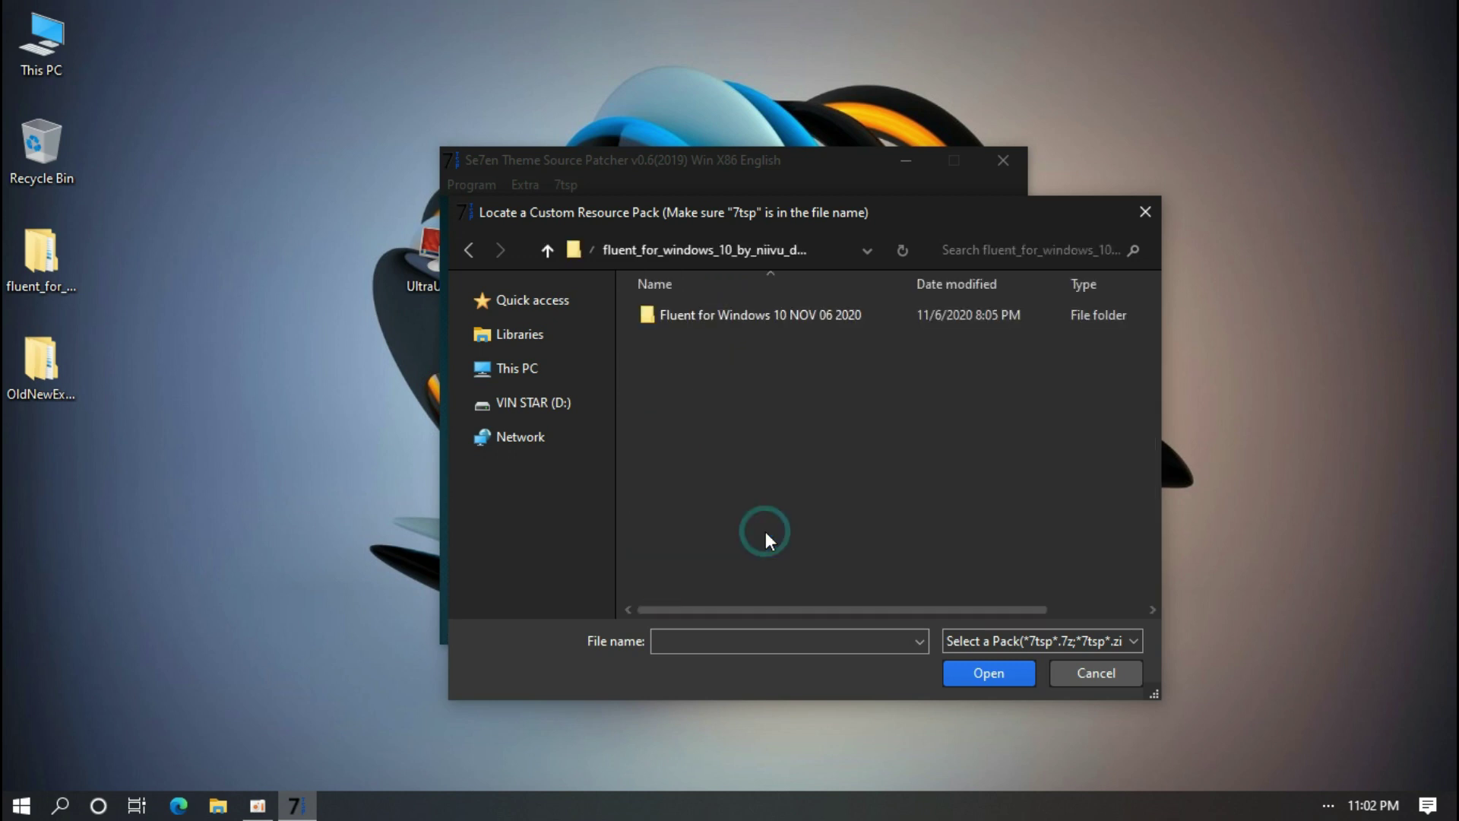
# Step: Add the 7TSP Fluent pack from the 7TSP Icon theme folder as a custom pack, overwriting the existing one
pyautogui.click(719, 315)
pyautogui.doubleClick(719, 313)
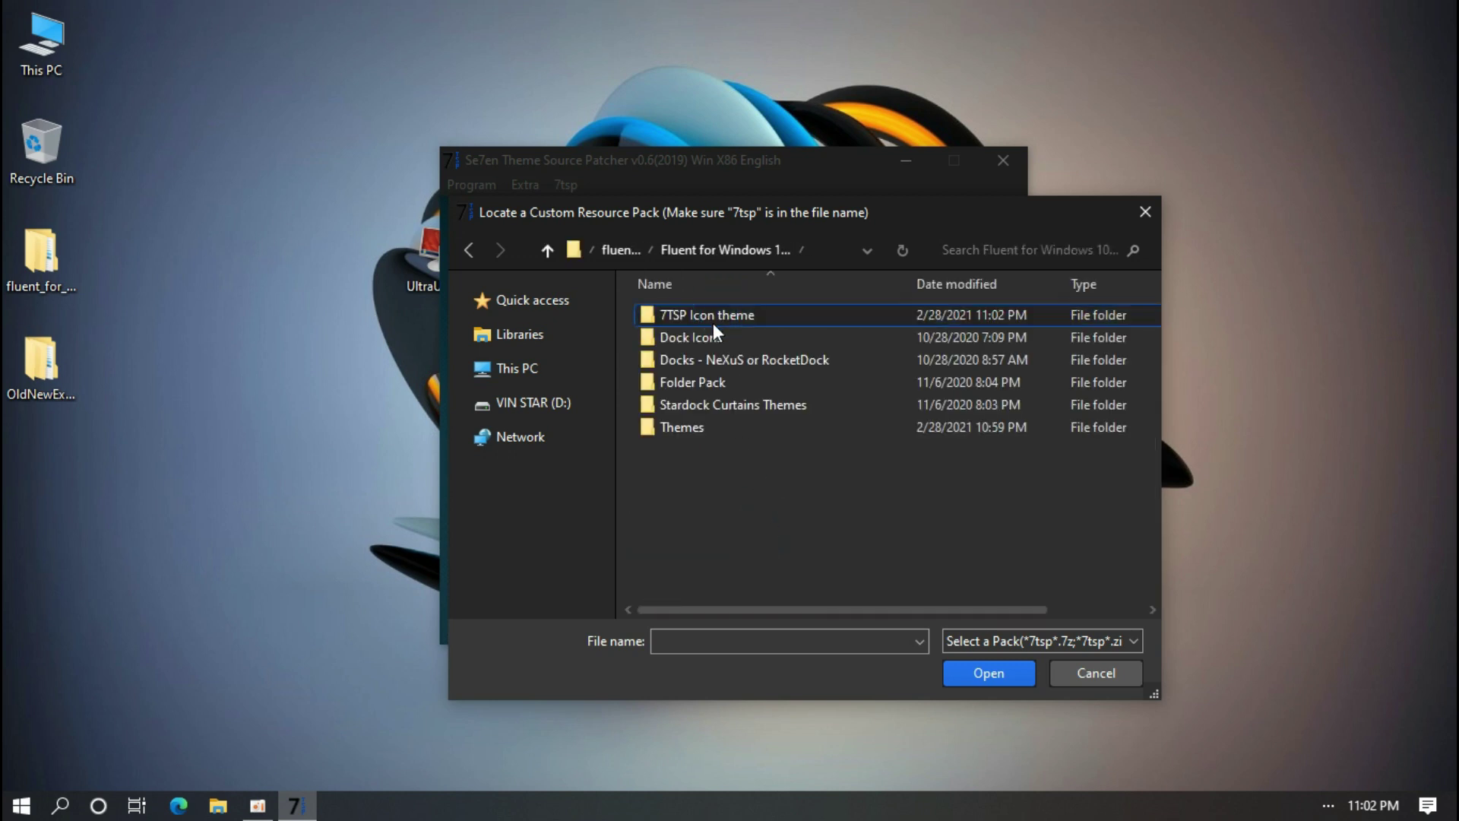
pyautogui.click(678, 320)
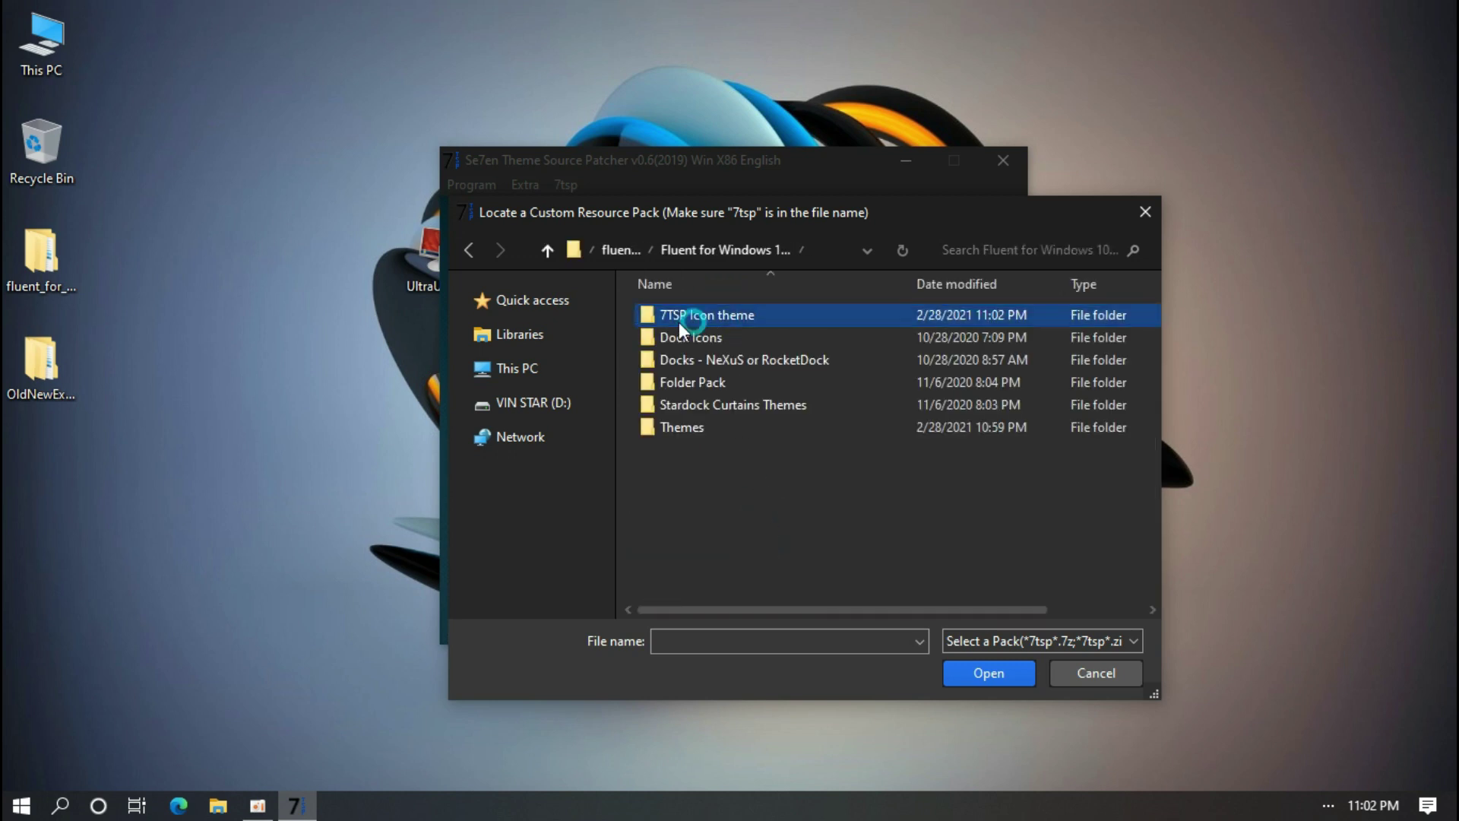
pyautogui.doubleClick(758, 312)
pyautogui.doubleClick(727, 317)
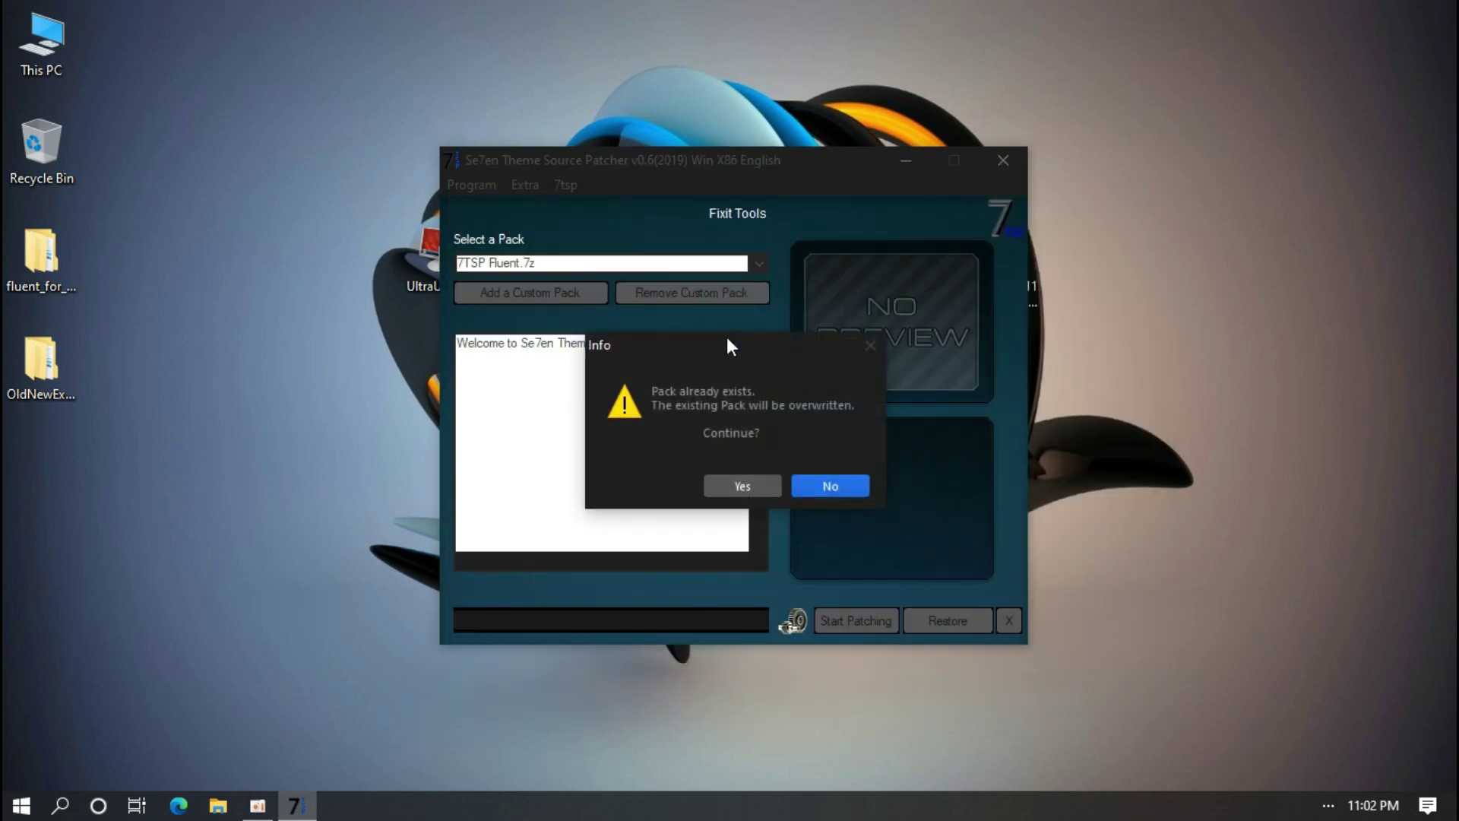
pyautogui.click(745, 480)
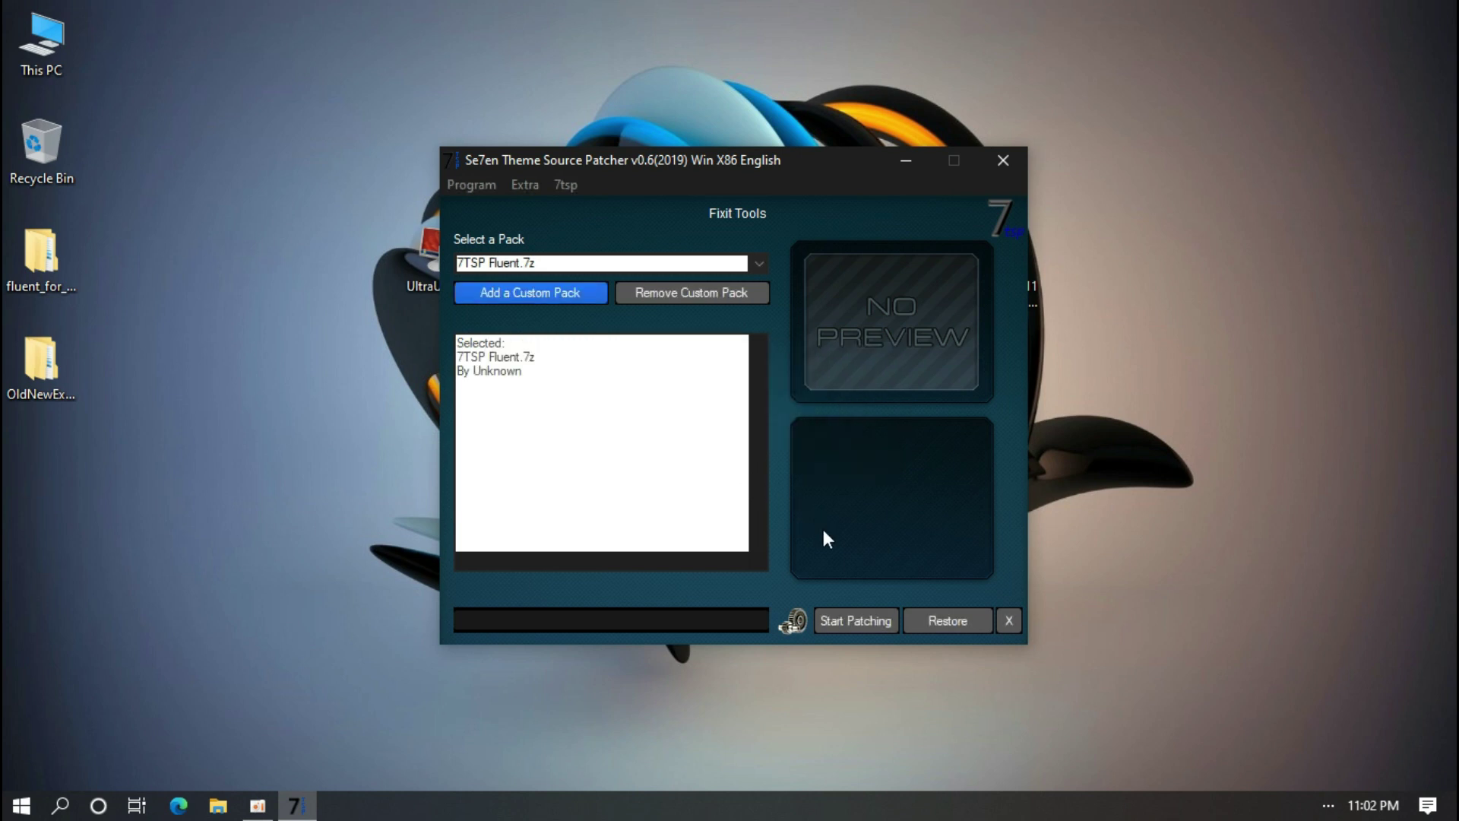
# Step: Patch the system with the 7TSP Fluent.7z icon pack, keeping restore point creation enabled
pyautogui.click(846, 616)
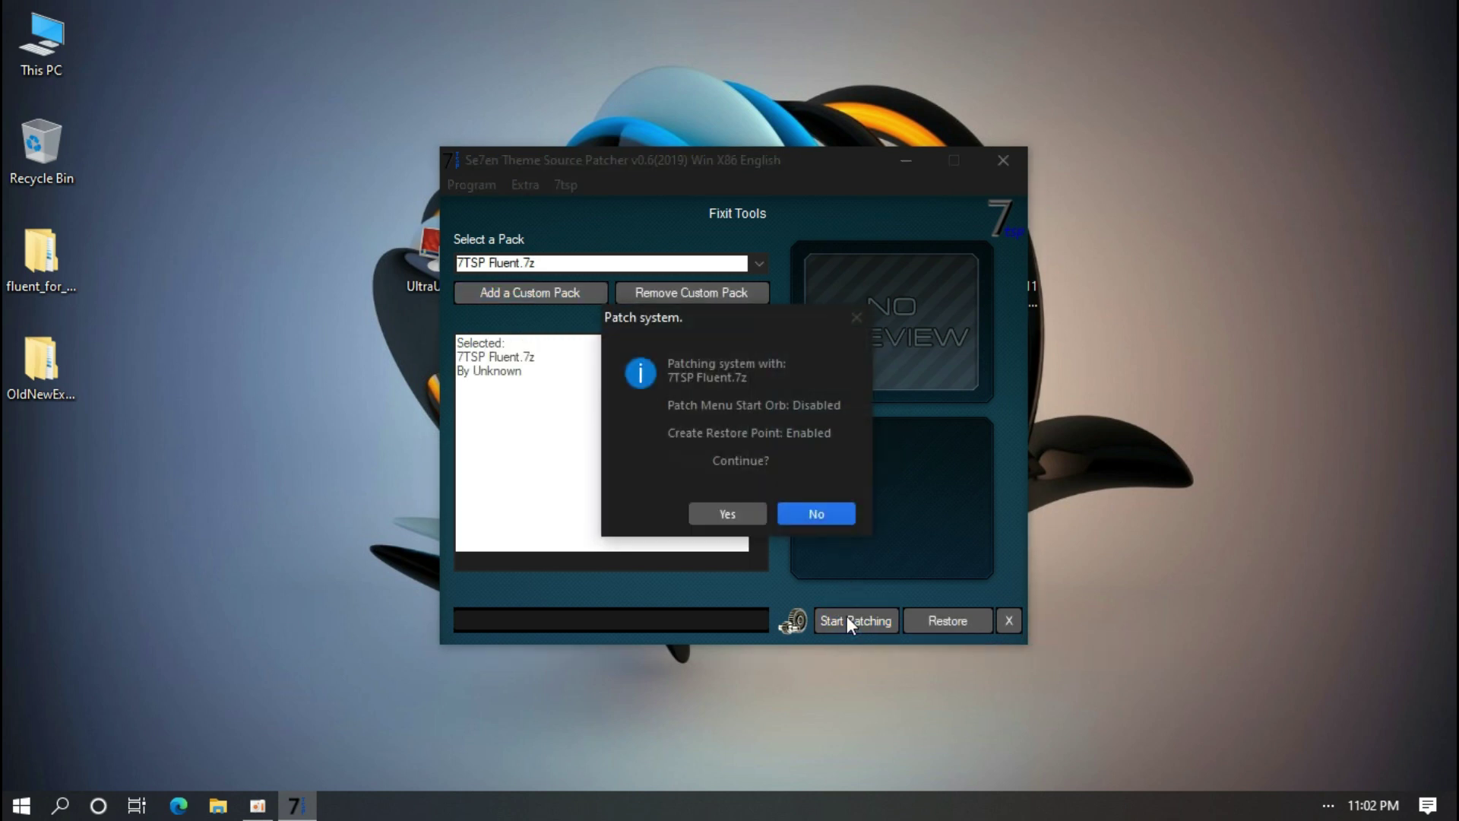
pyautogui.click(726, 513)
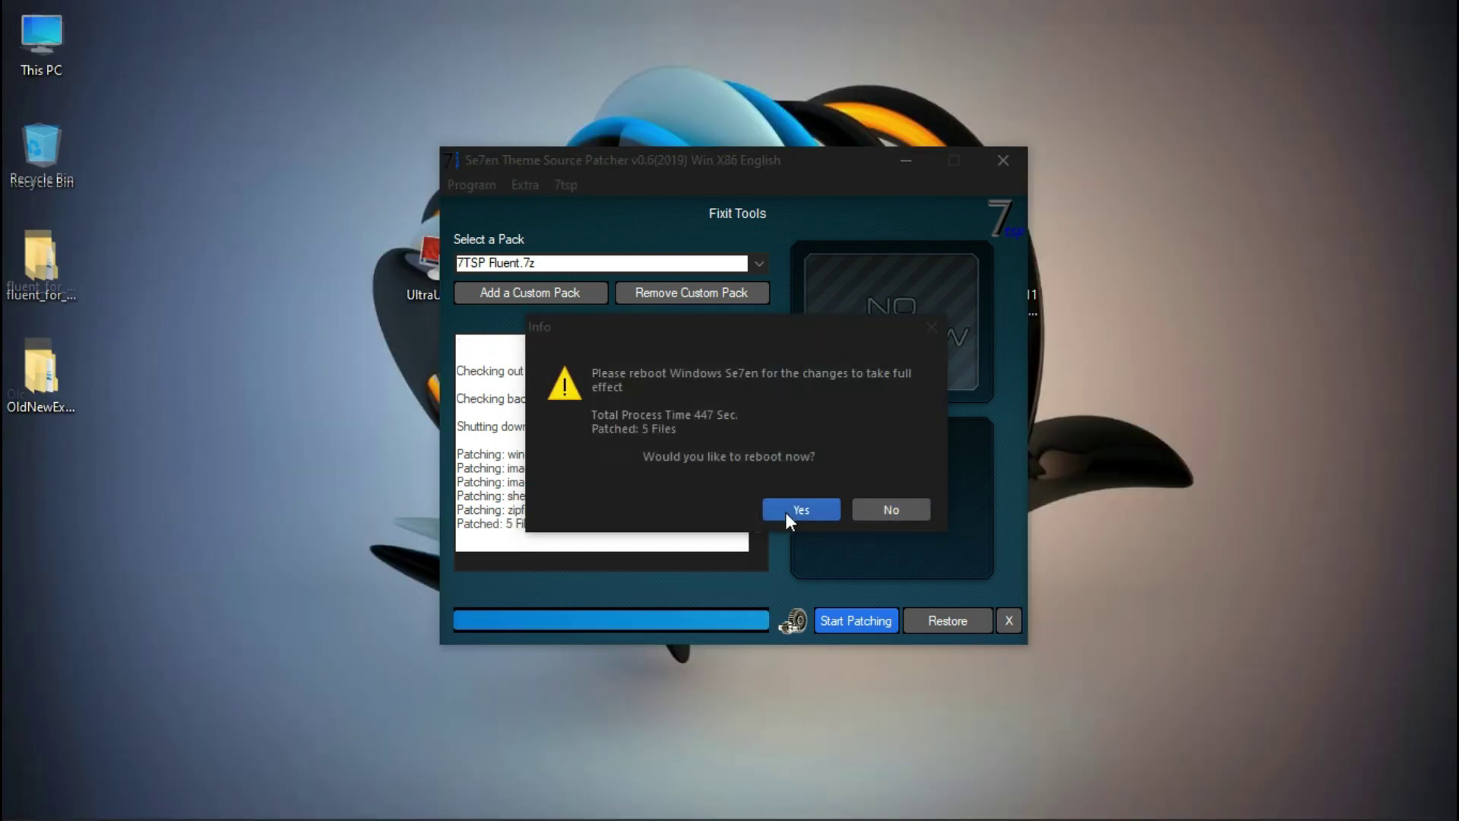
# Step: Reboot Windows to apply the icon patch and dismiss the system patched notice
pyautogui.click(786, 511)
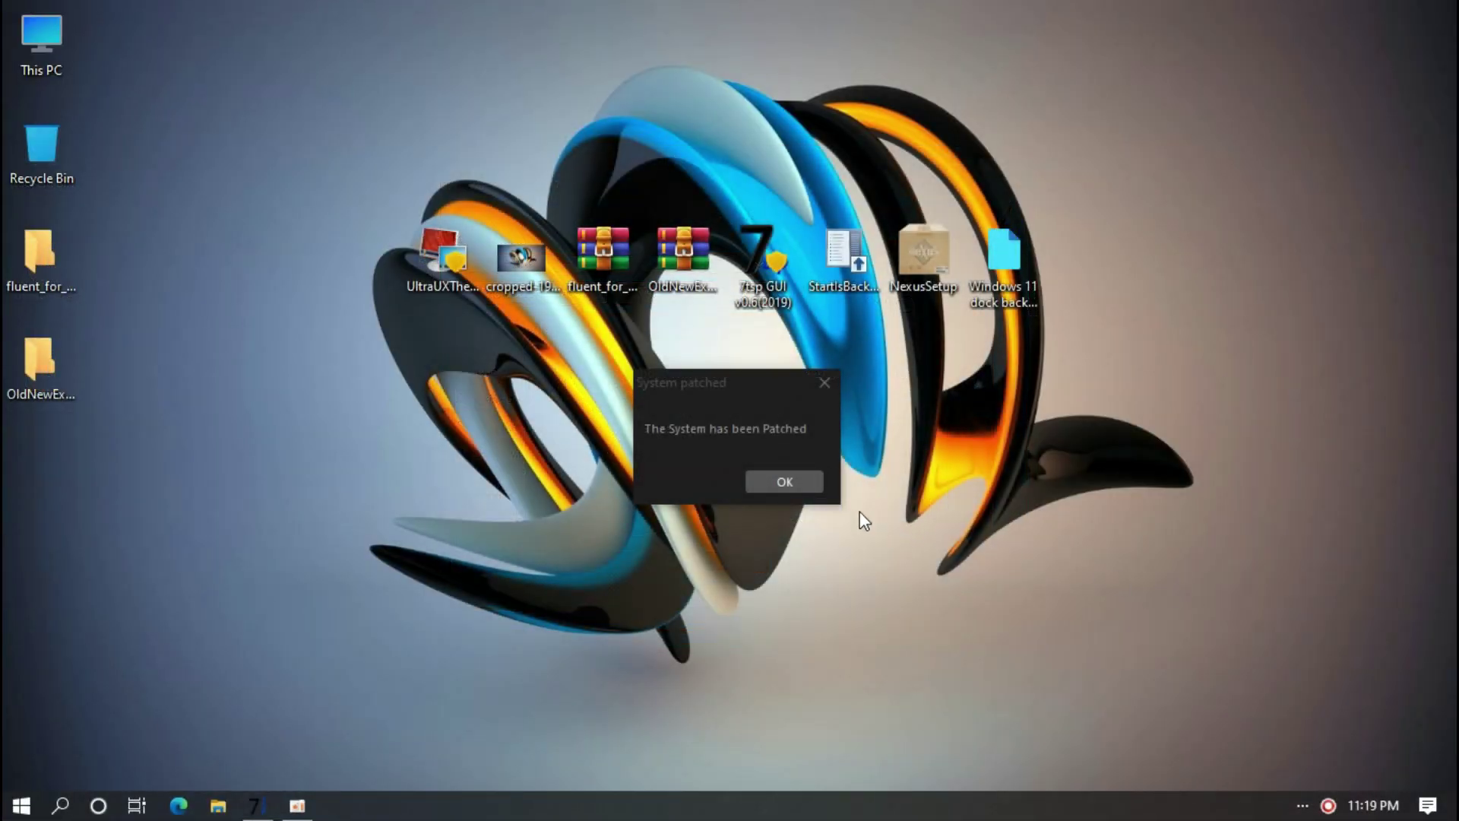
pyautogui.click(767, 483)
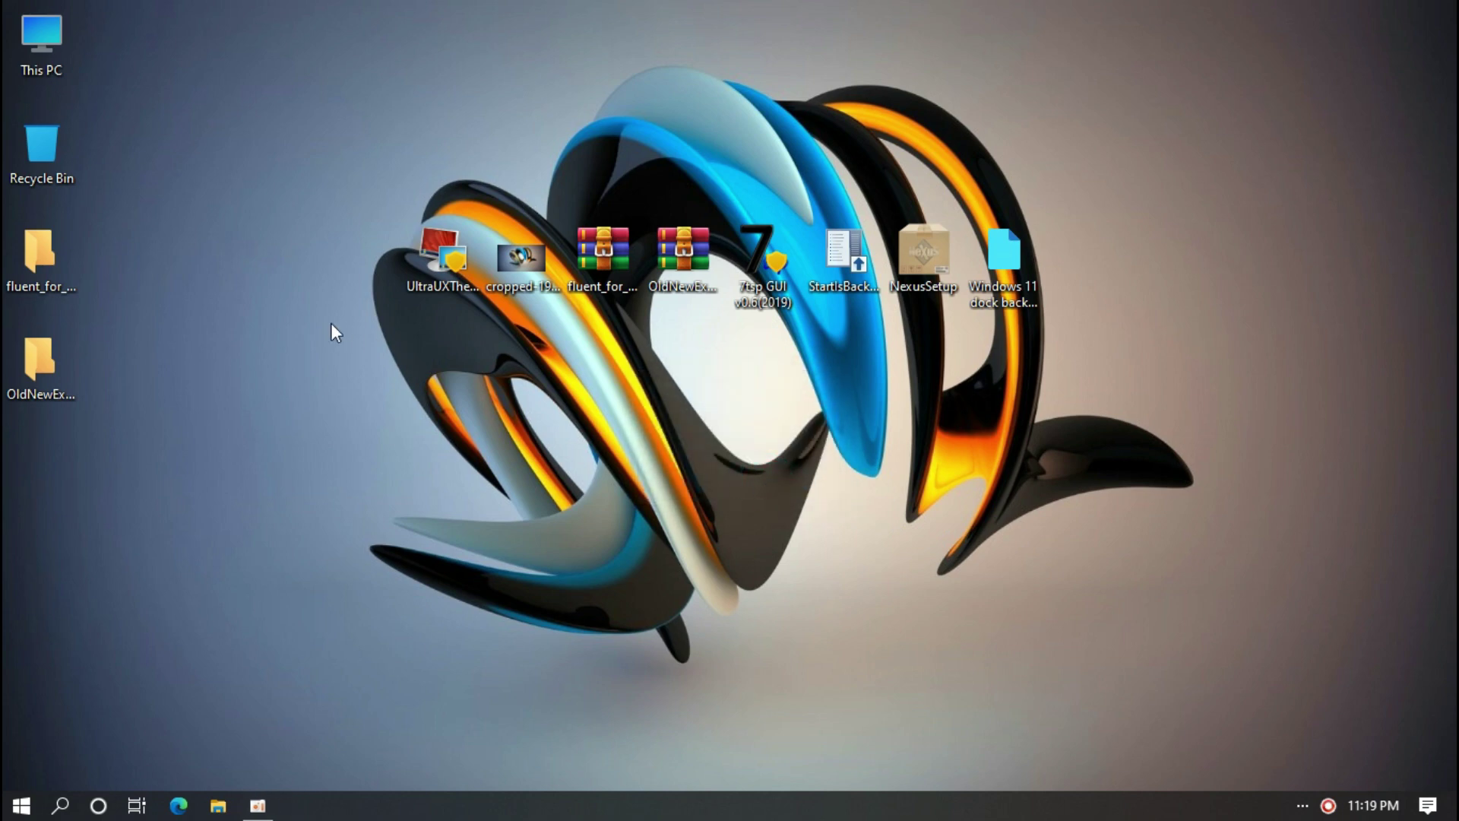
# Step: Examine the patched icons in This PC, Quick access and Libraries, and close the folder window
pyautogui.doubleClick(41, 73)
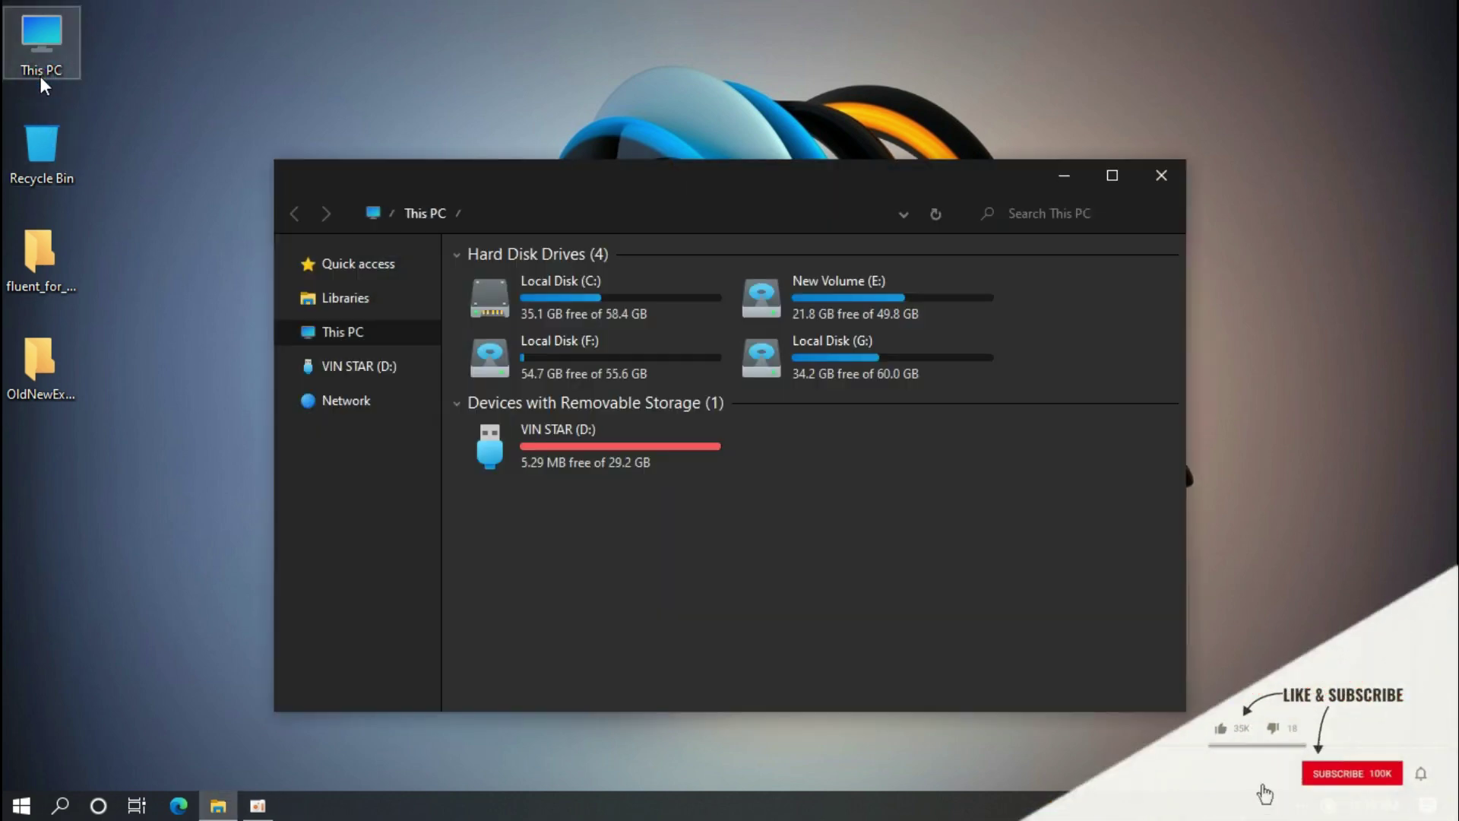
pyautogui.click(329, 271)
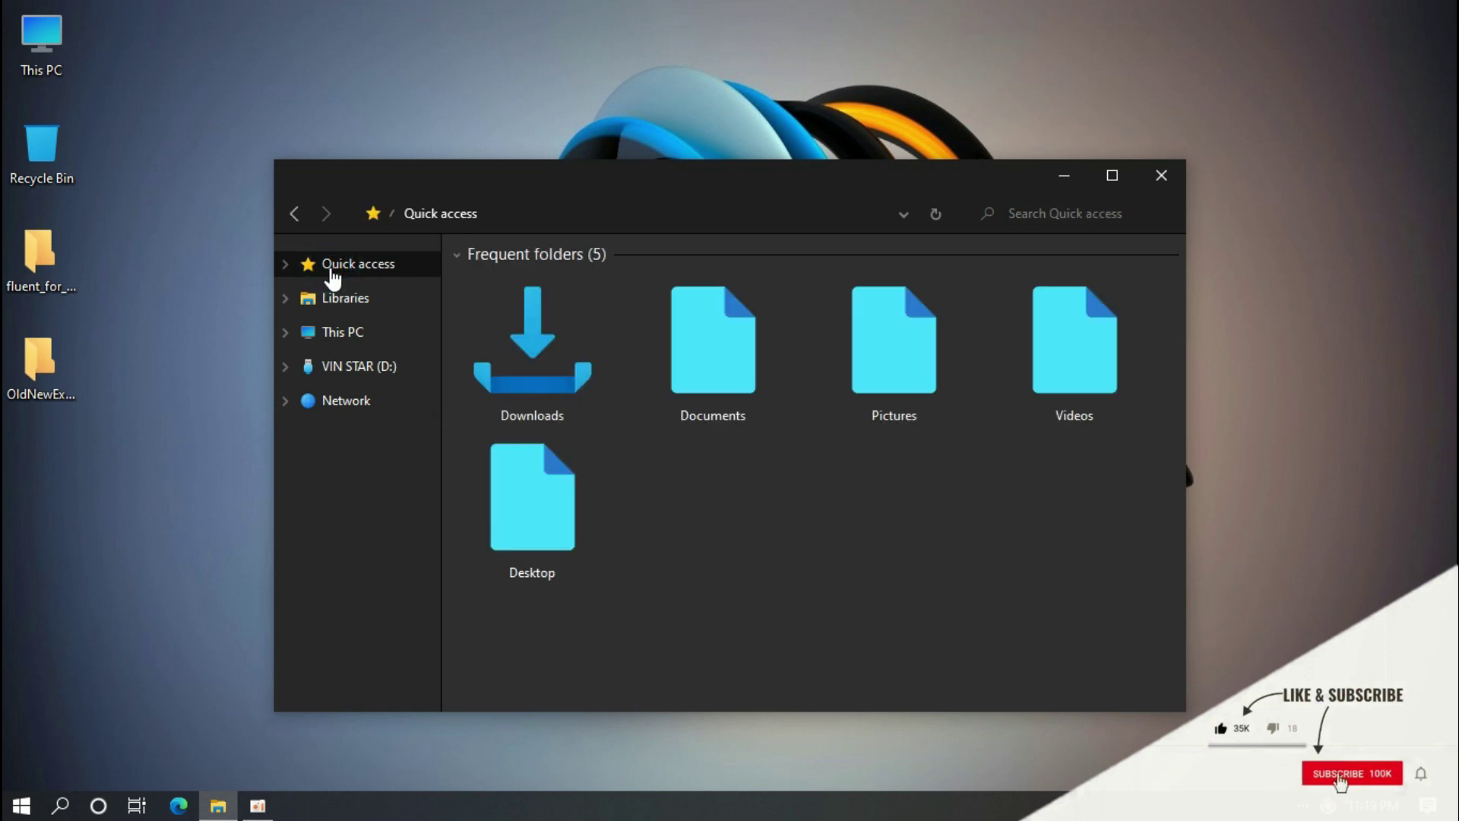
pyautogui.click(338, 303)
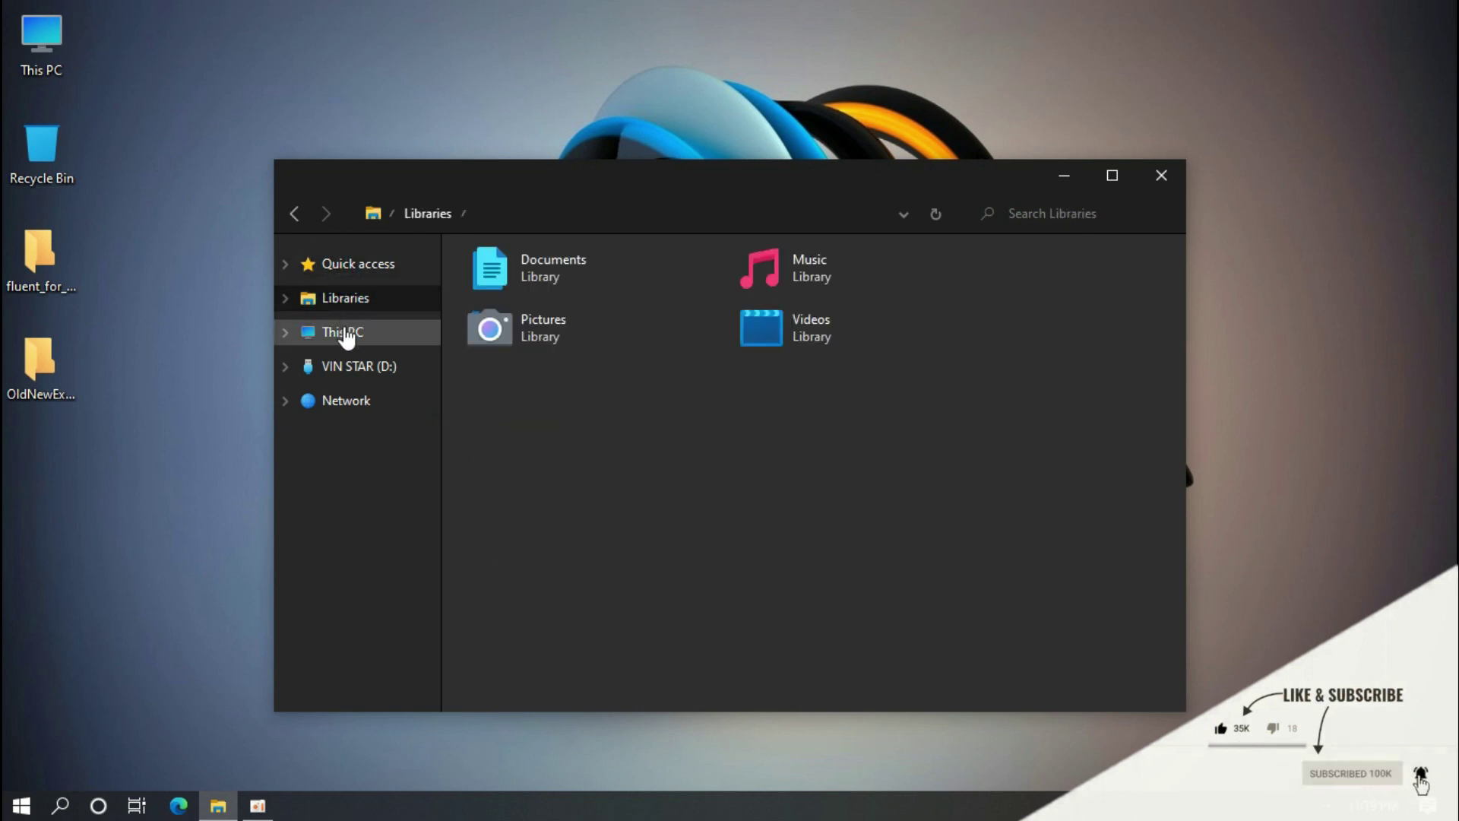
pyautogui.click(348, 338)
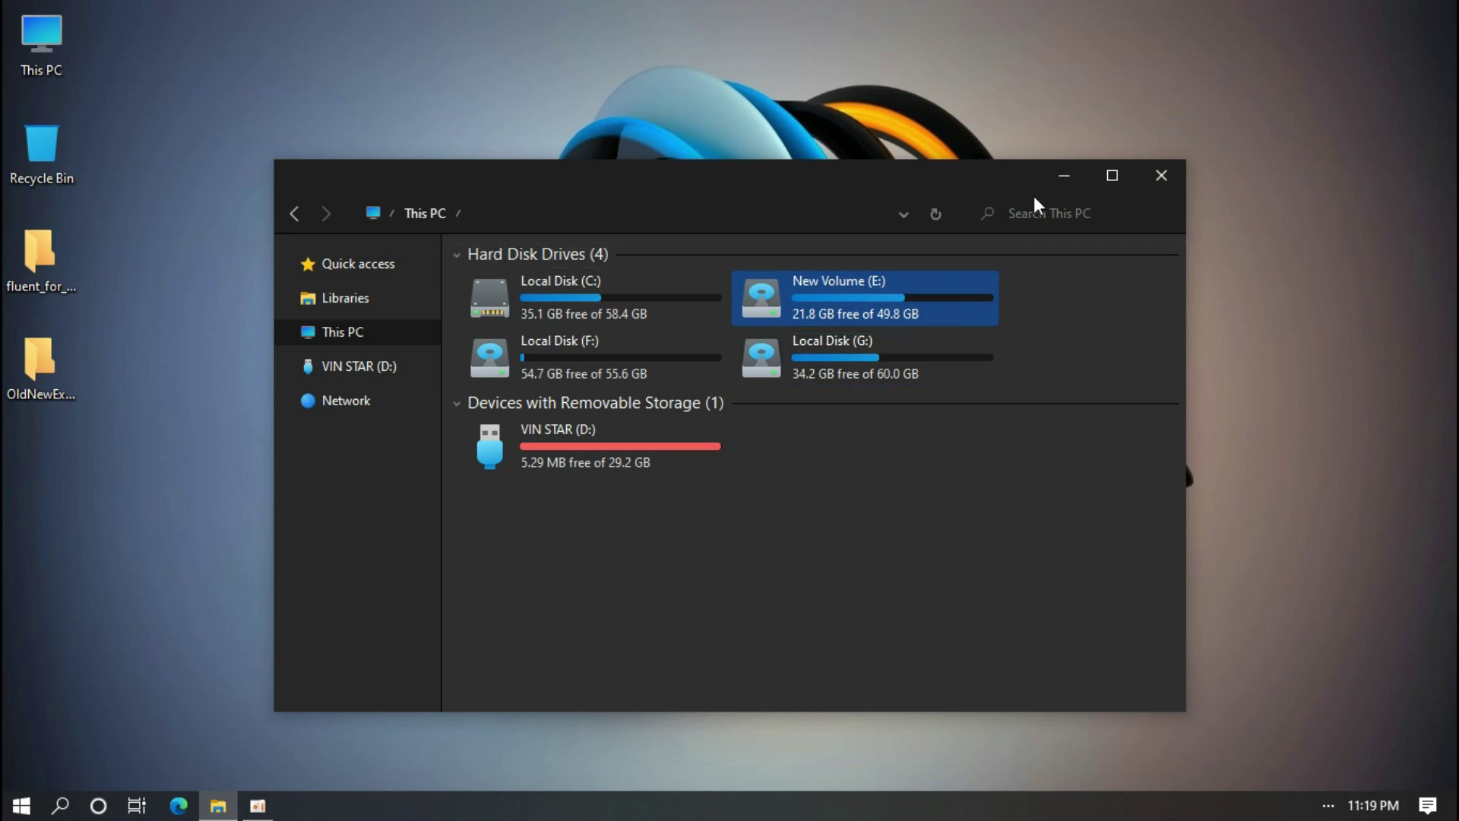
pyautogui.click(1151, 172)
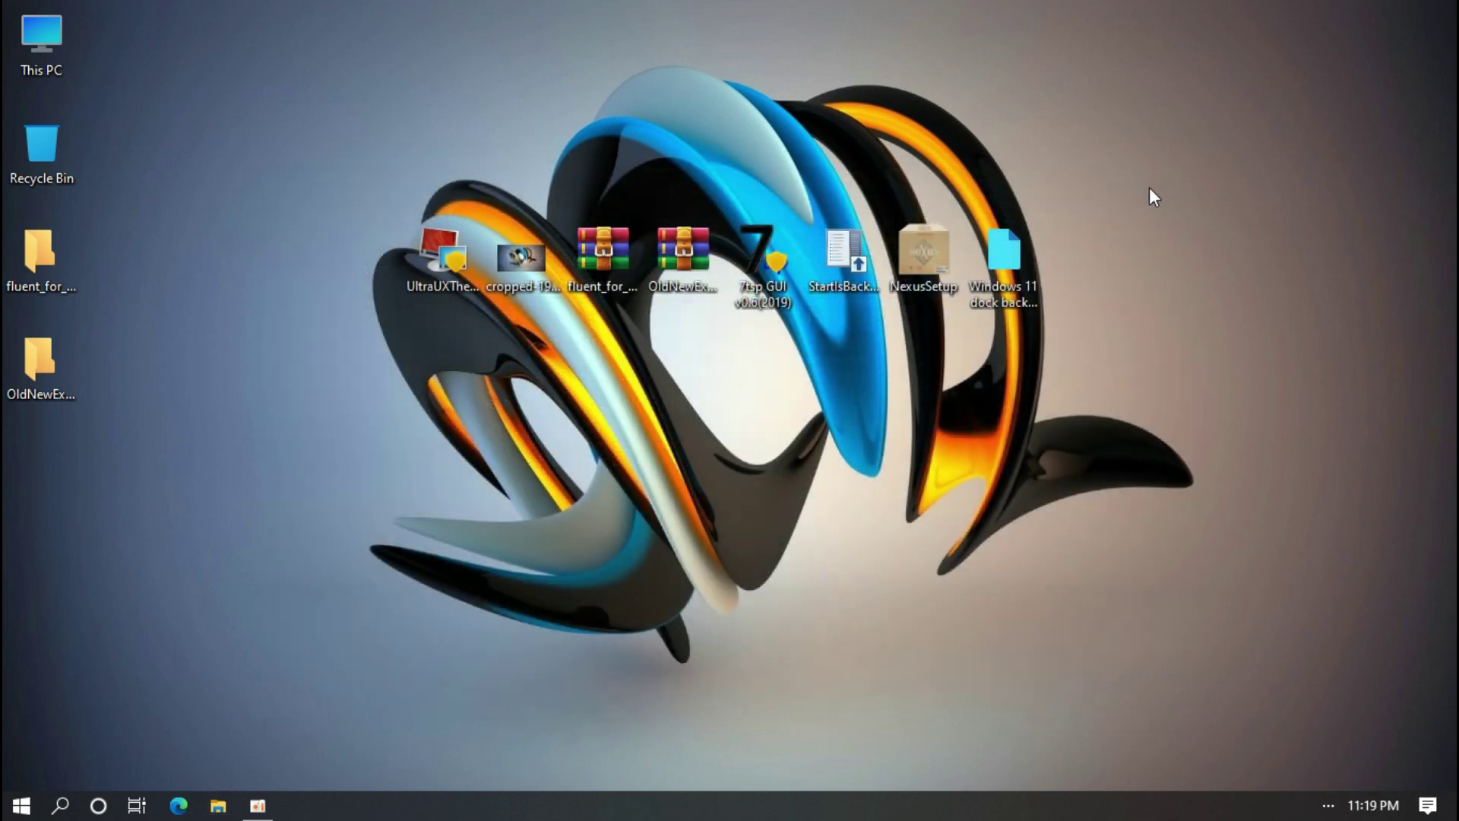
# Step: Run the StartIsBackPlusPlus_setup installer from the desktop and install it only for the current user account
pyautogui.click(860, 268)
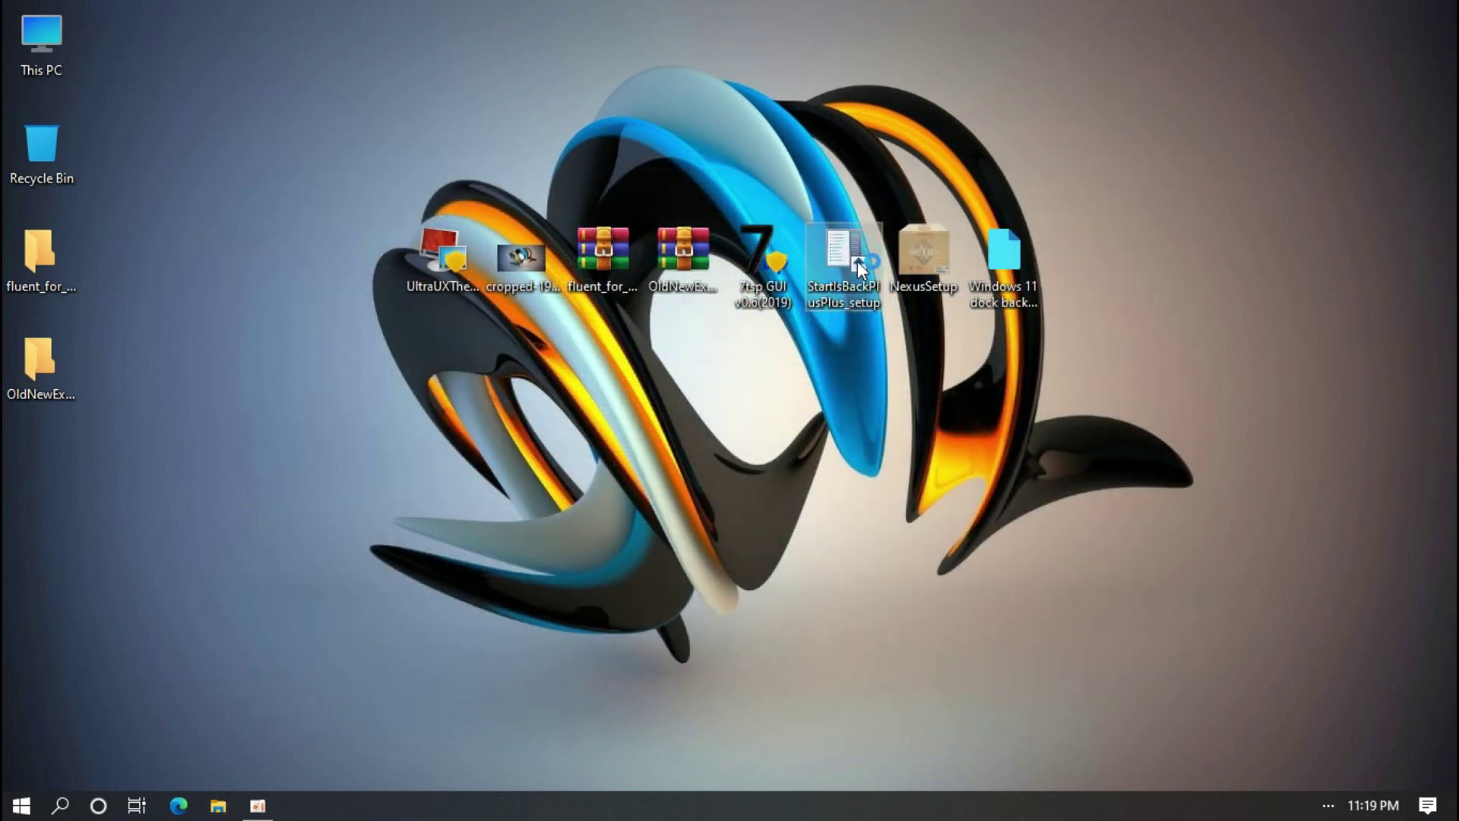
pyautogui.doubleClick(858, 262)
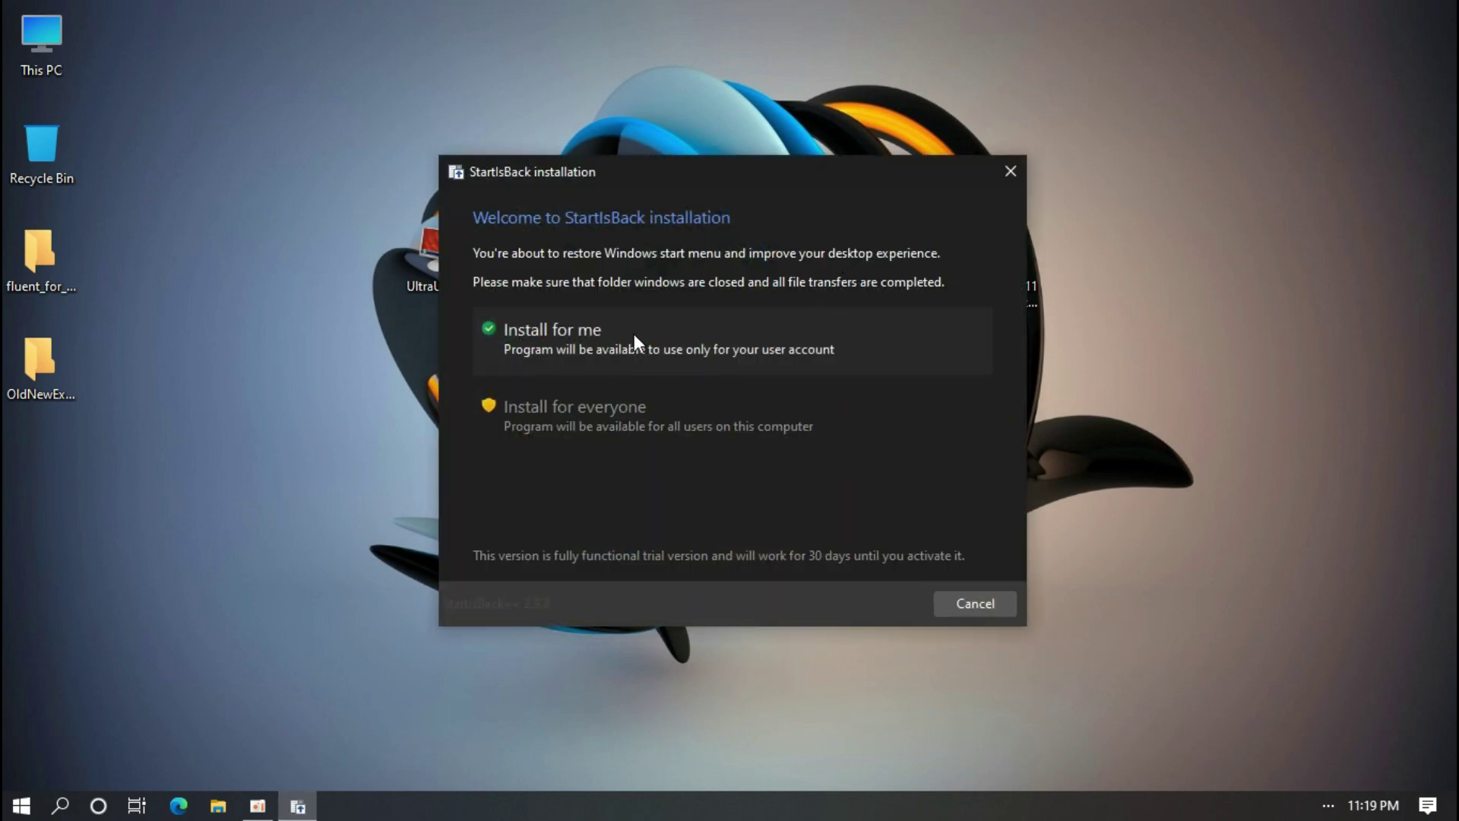
pyautogui.click(634, 342)
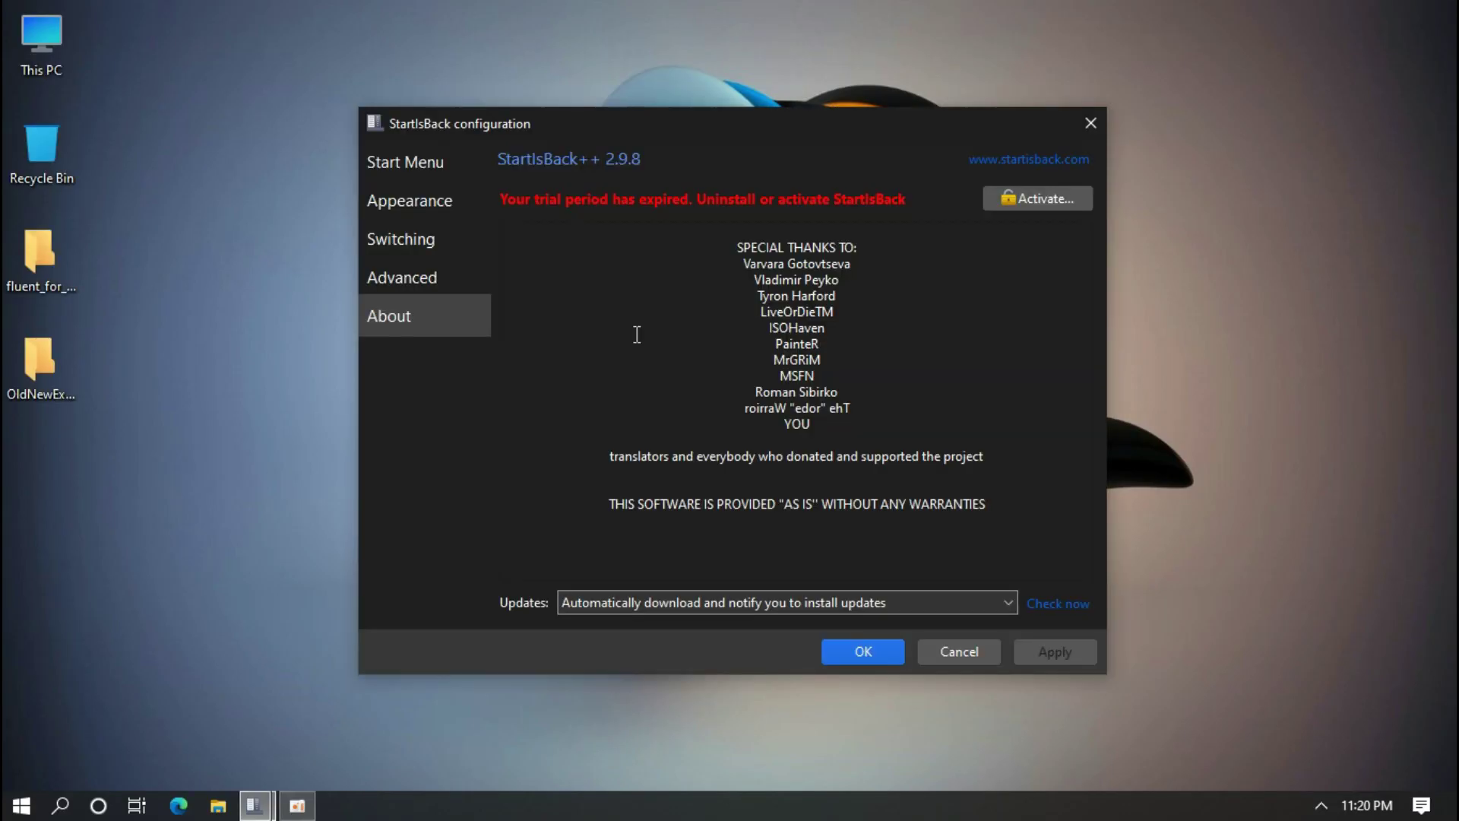
# Step: Set the StartIsBack visual style for the Start menu and taskbar to Fluent Night
pyautogui.click(415, 172)
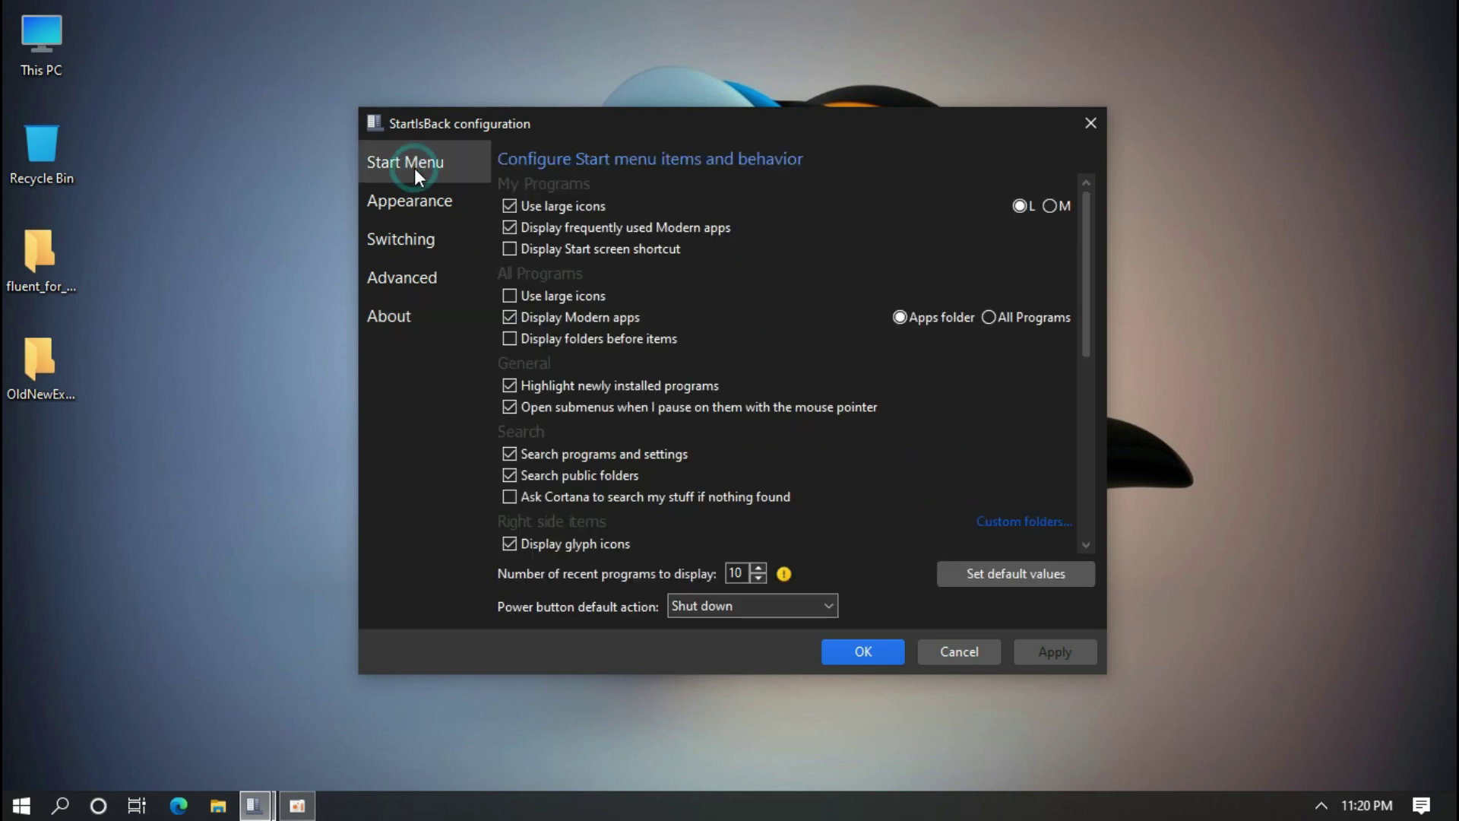
pyautogui.click(413, 198)
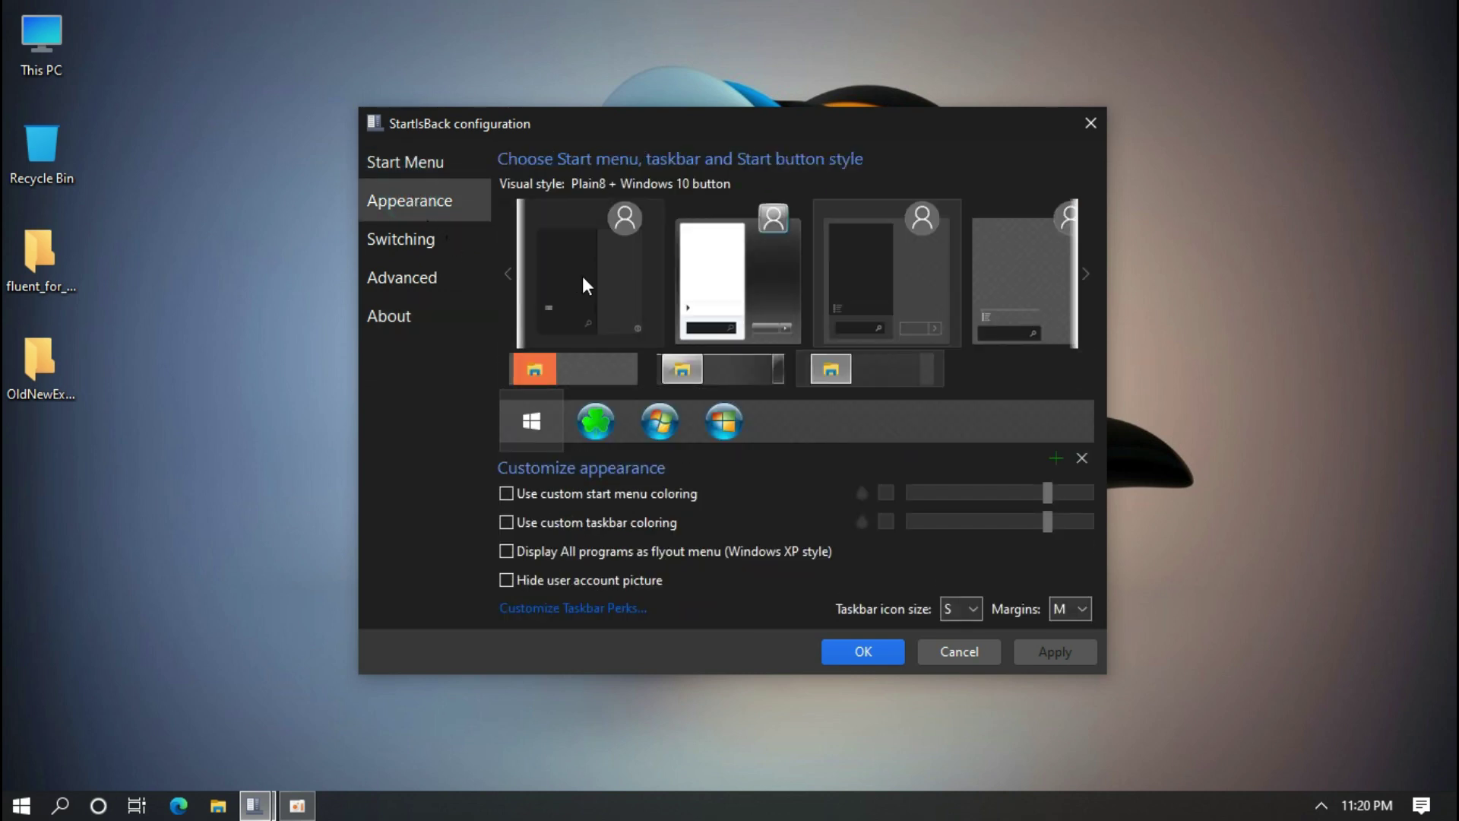
pyautogui.click(587, 274)
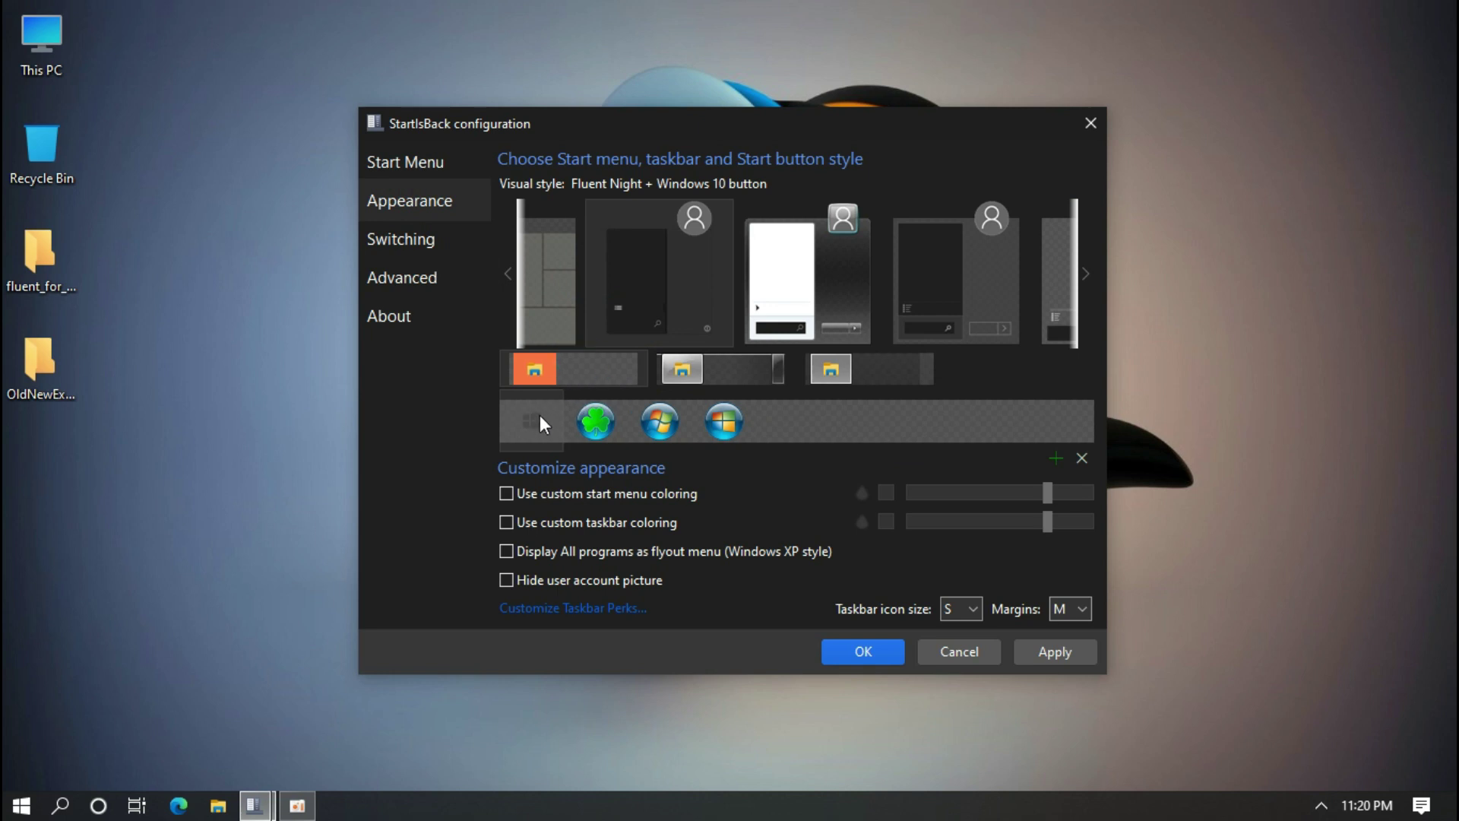
# Step: Add the Fluent Start Orb image from the Fluent for Windows 10 NOV 06 2020 folder and select it as the Start button
pyautogui.click(1055, 457)
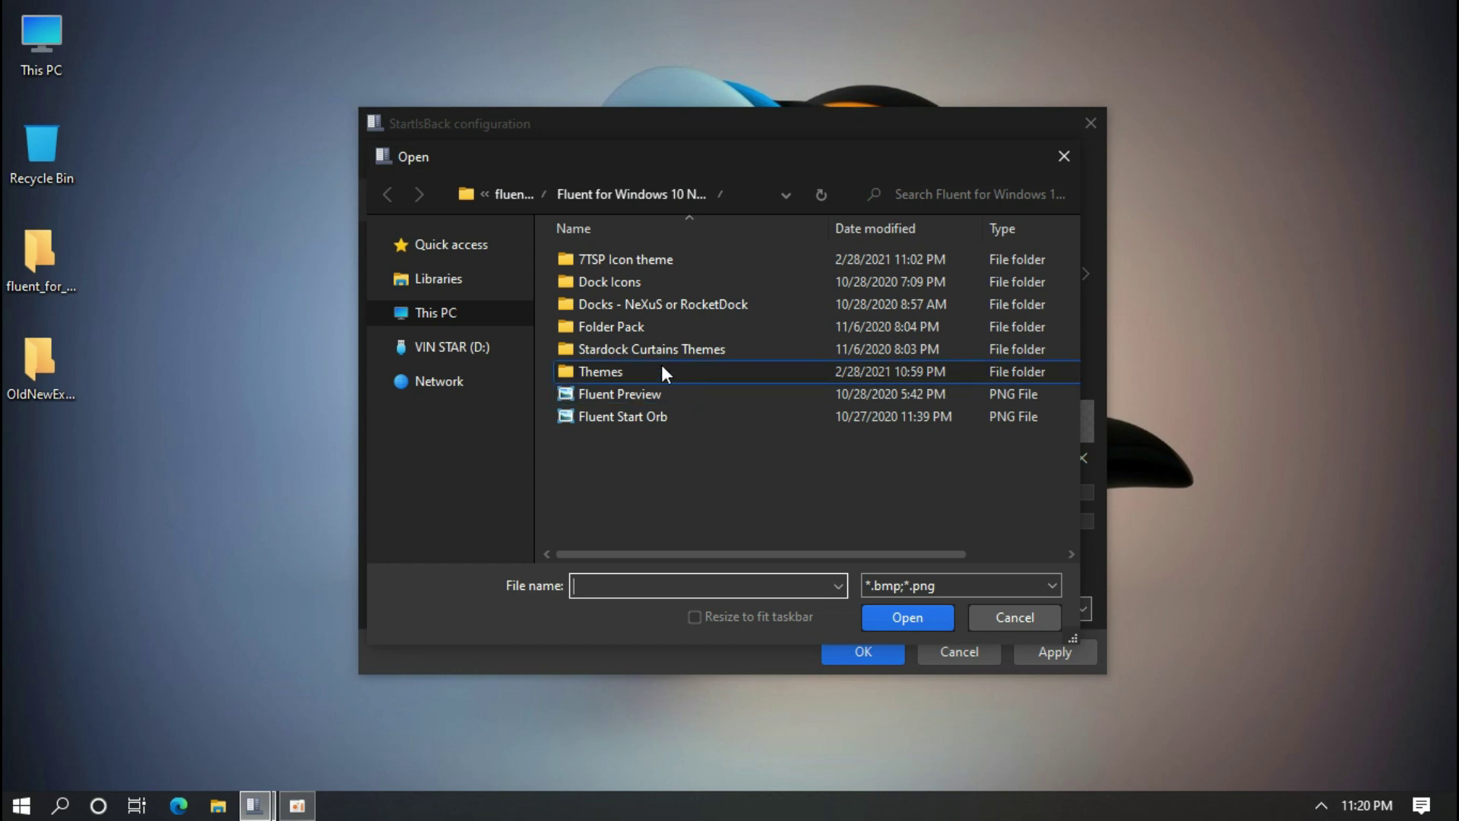
pyautogui.click(485, 244)
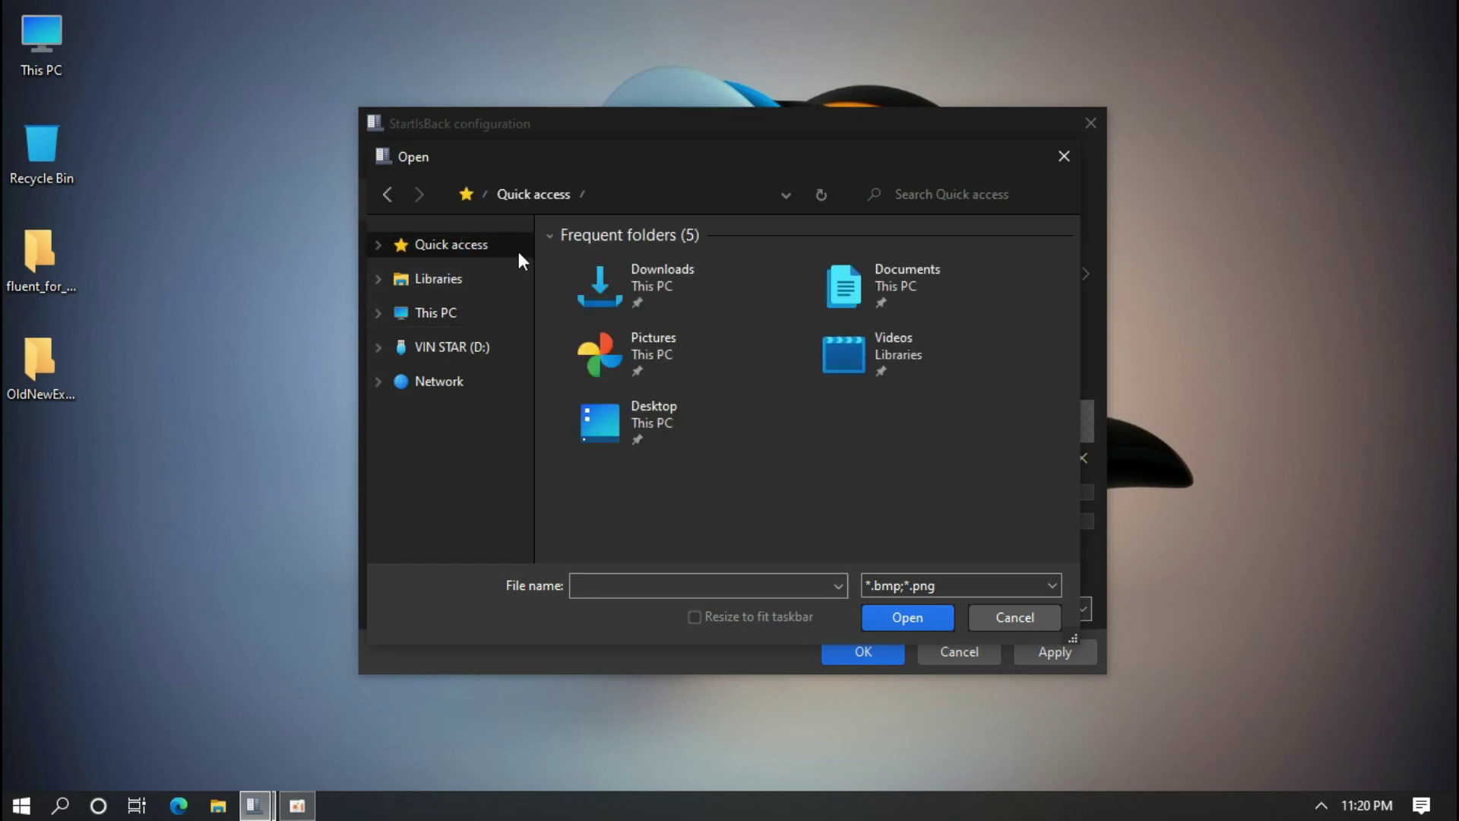
pyautogui.doubleClick(704, 422)
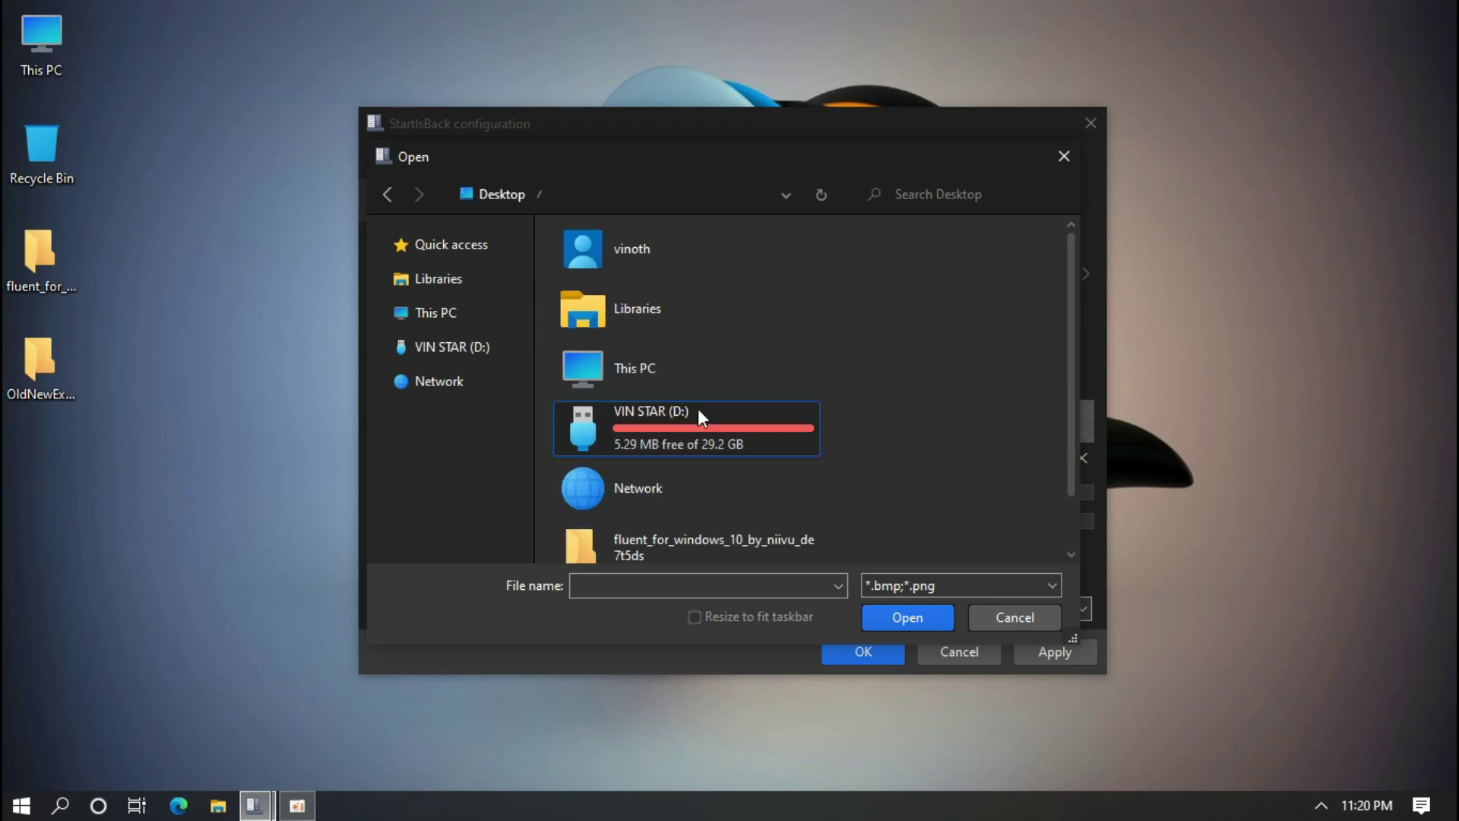
pyautogui.doubleClick(686, 473)
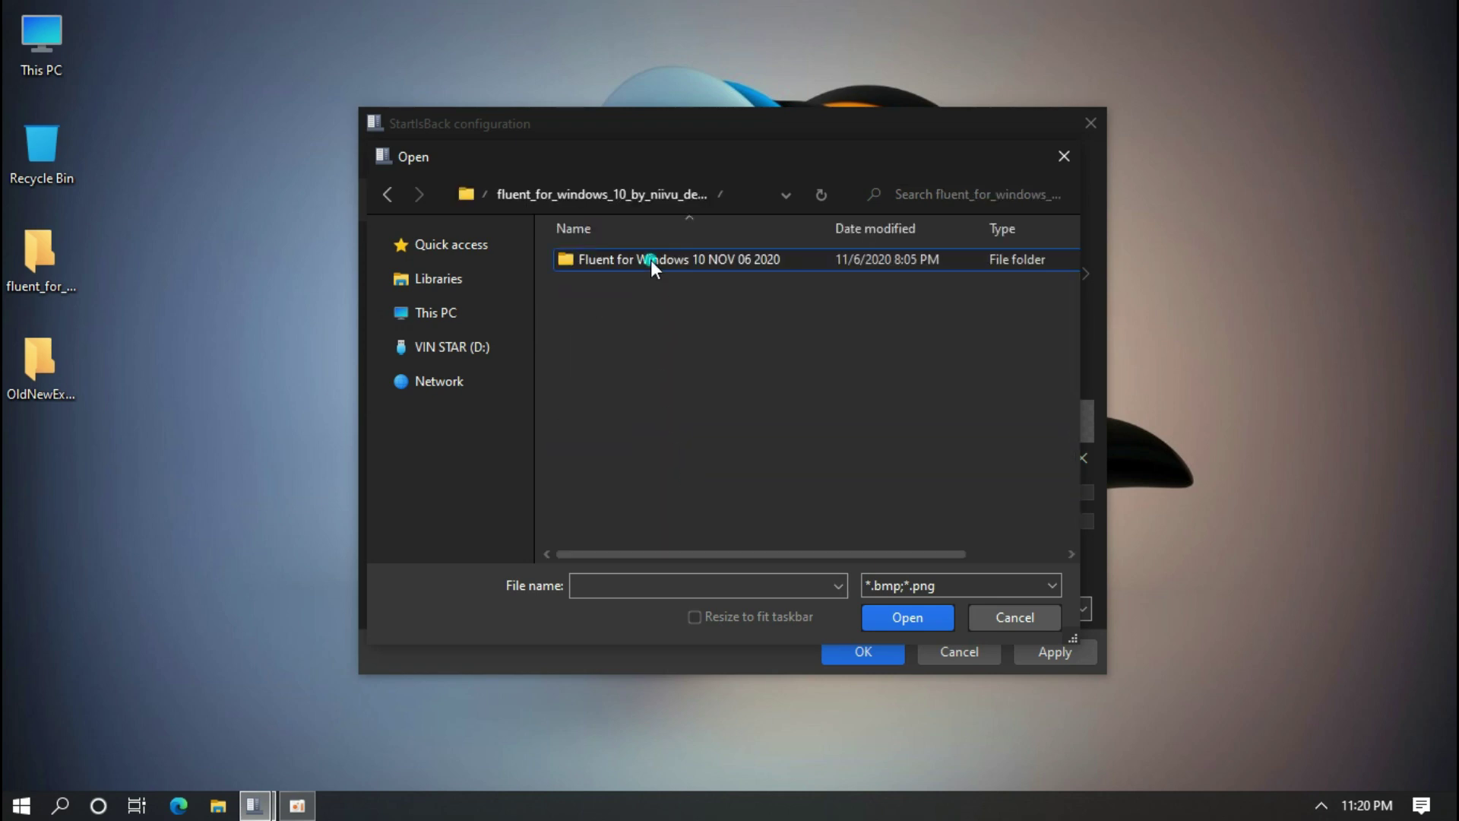
pyautogui.doubleClick(651, 260)
pyautogui.click(631, 415)
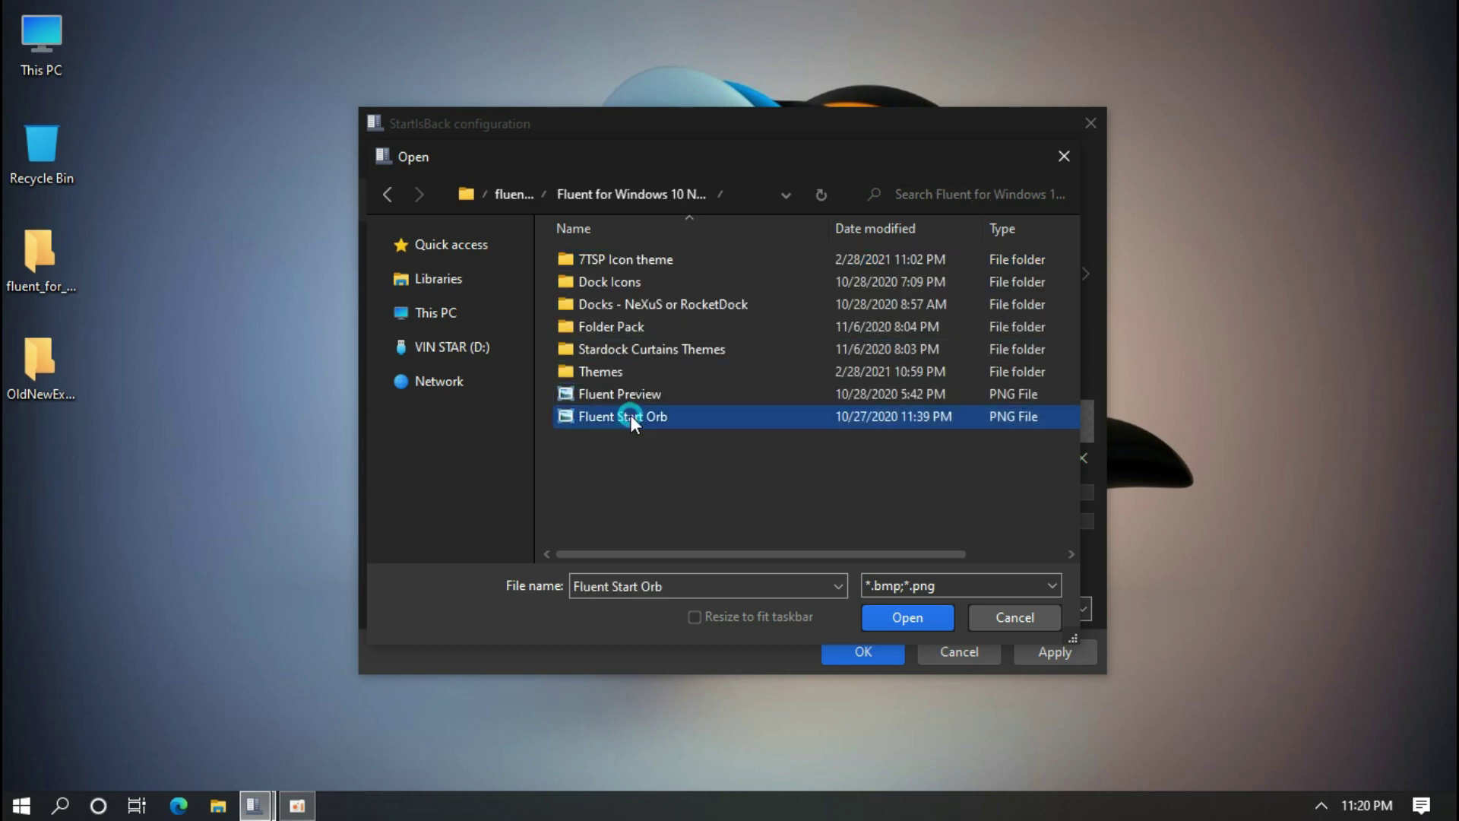
pyautogui.doubleClick(633, 416)
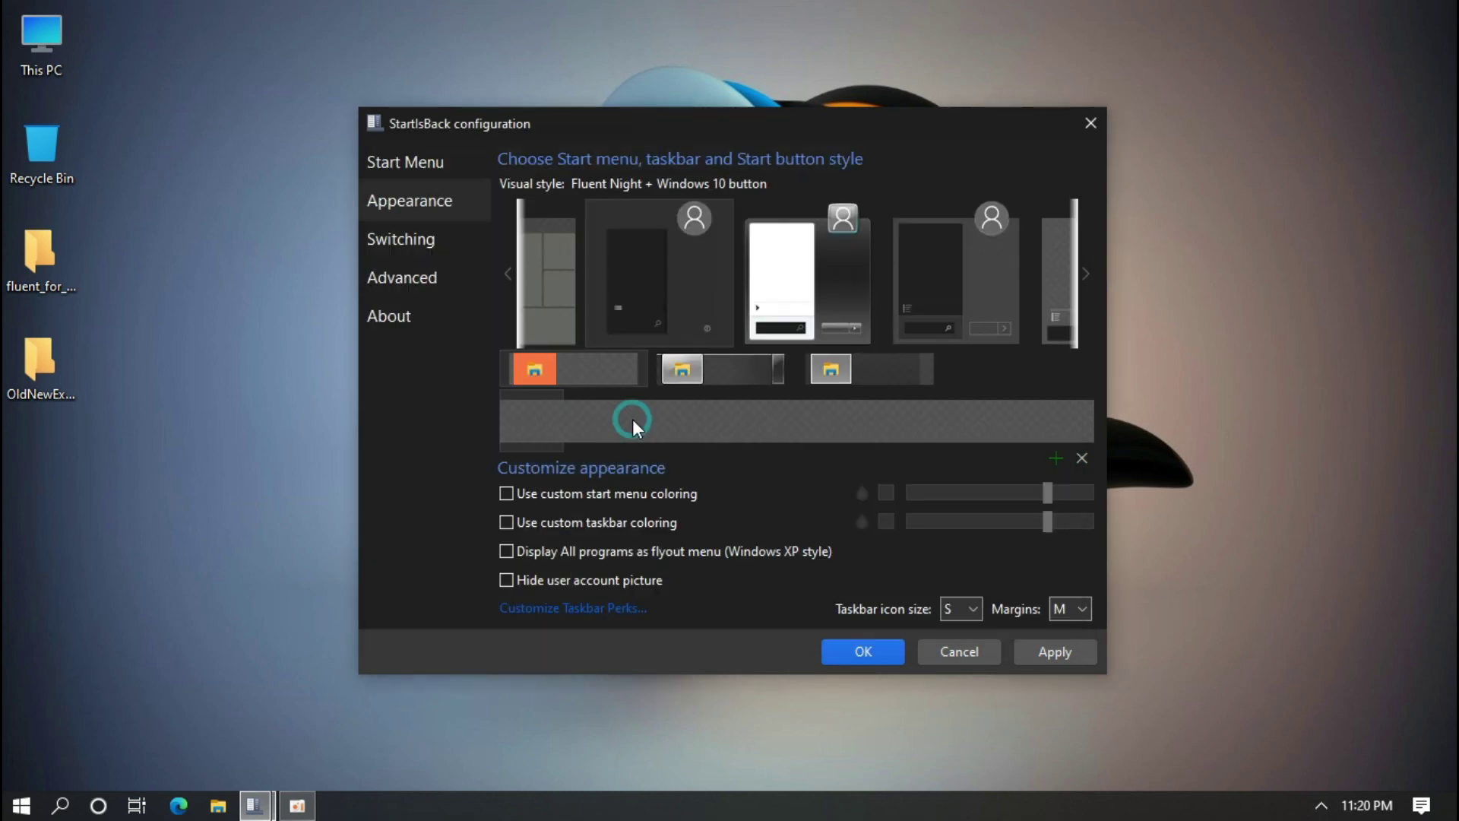
pyautogui.click(786, 423)
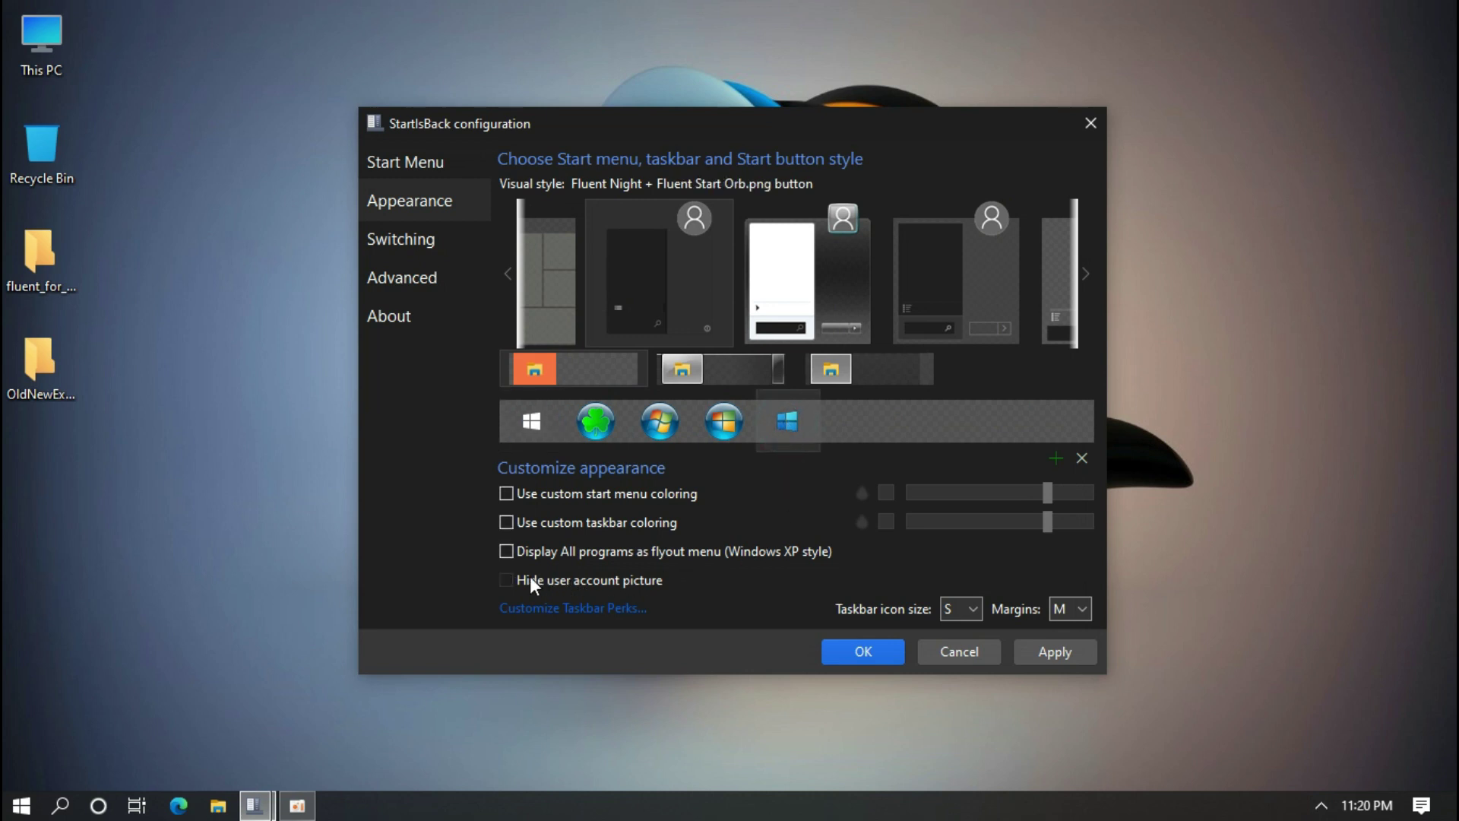
# Step: Hide the user account picture, enable centered task icons, and apply the StartIsBack settings
pyautogui.click(508, 579)
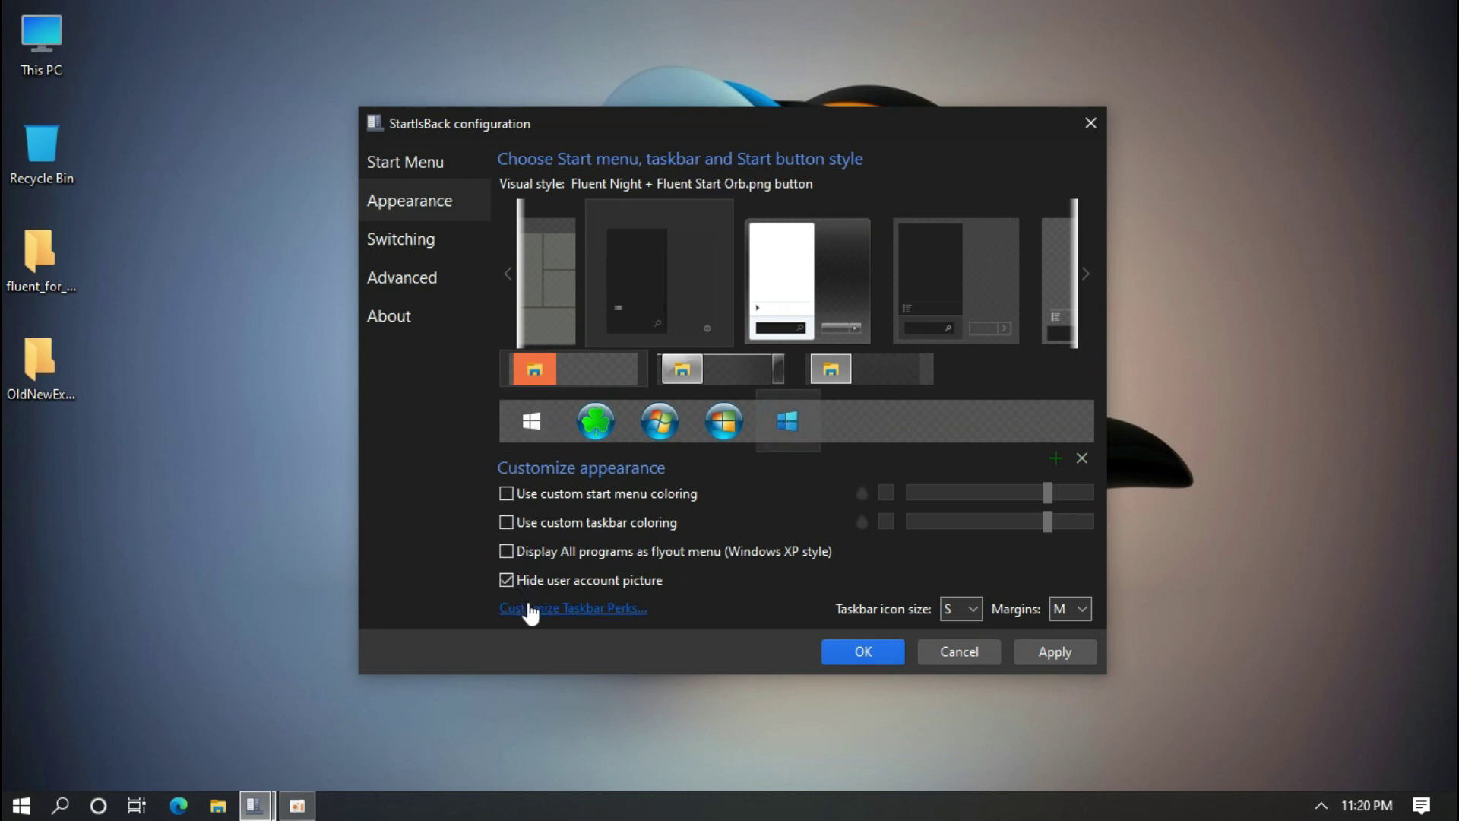
pyautogui.click(530, 609)
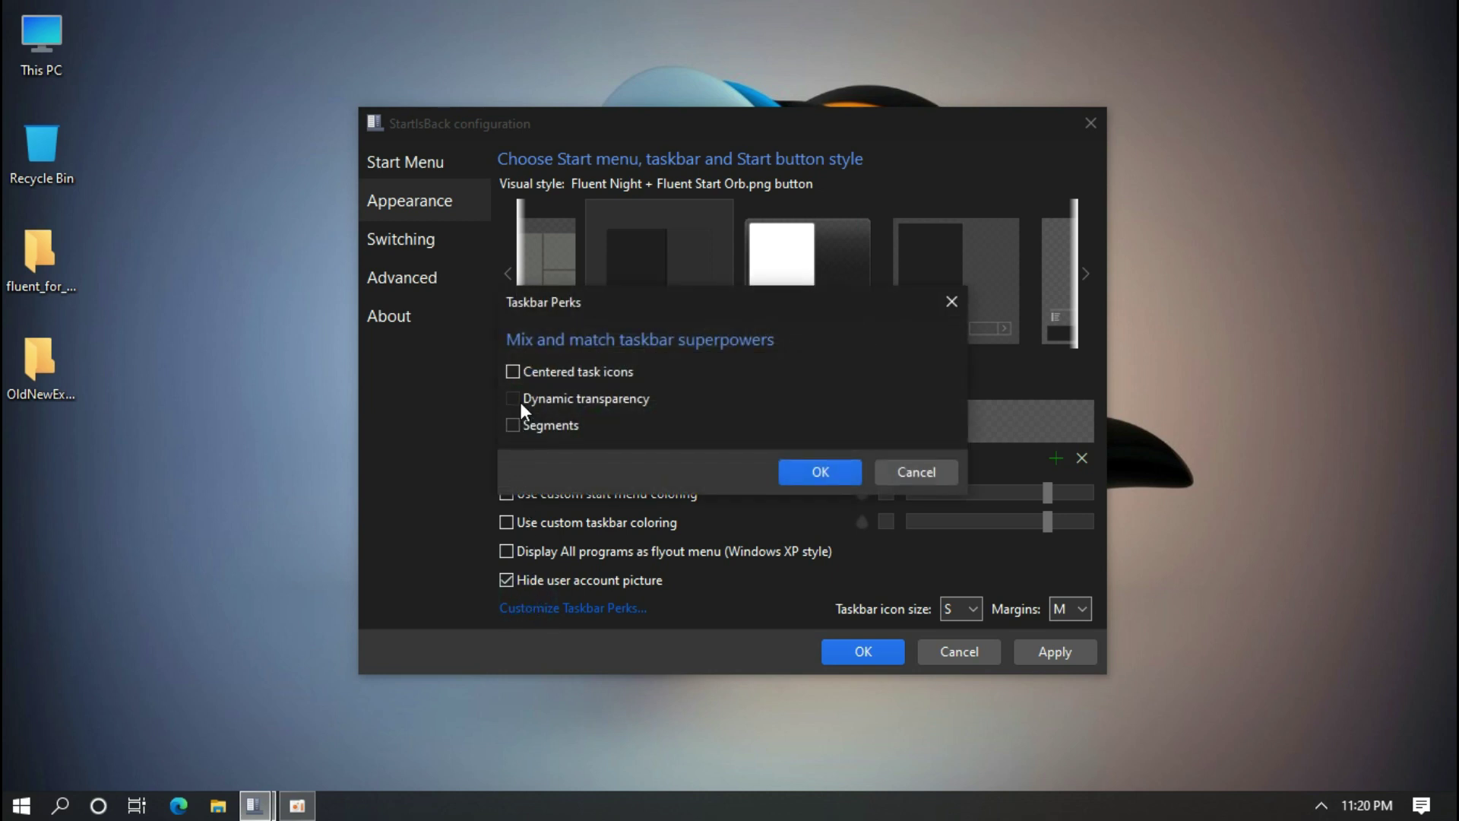
pyautogui.click(518, 379)
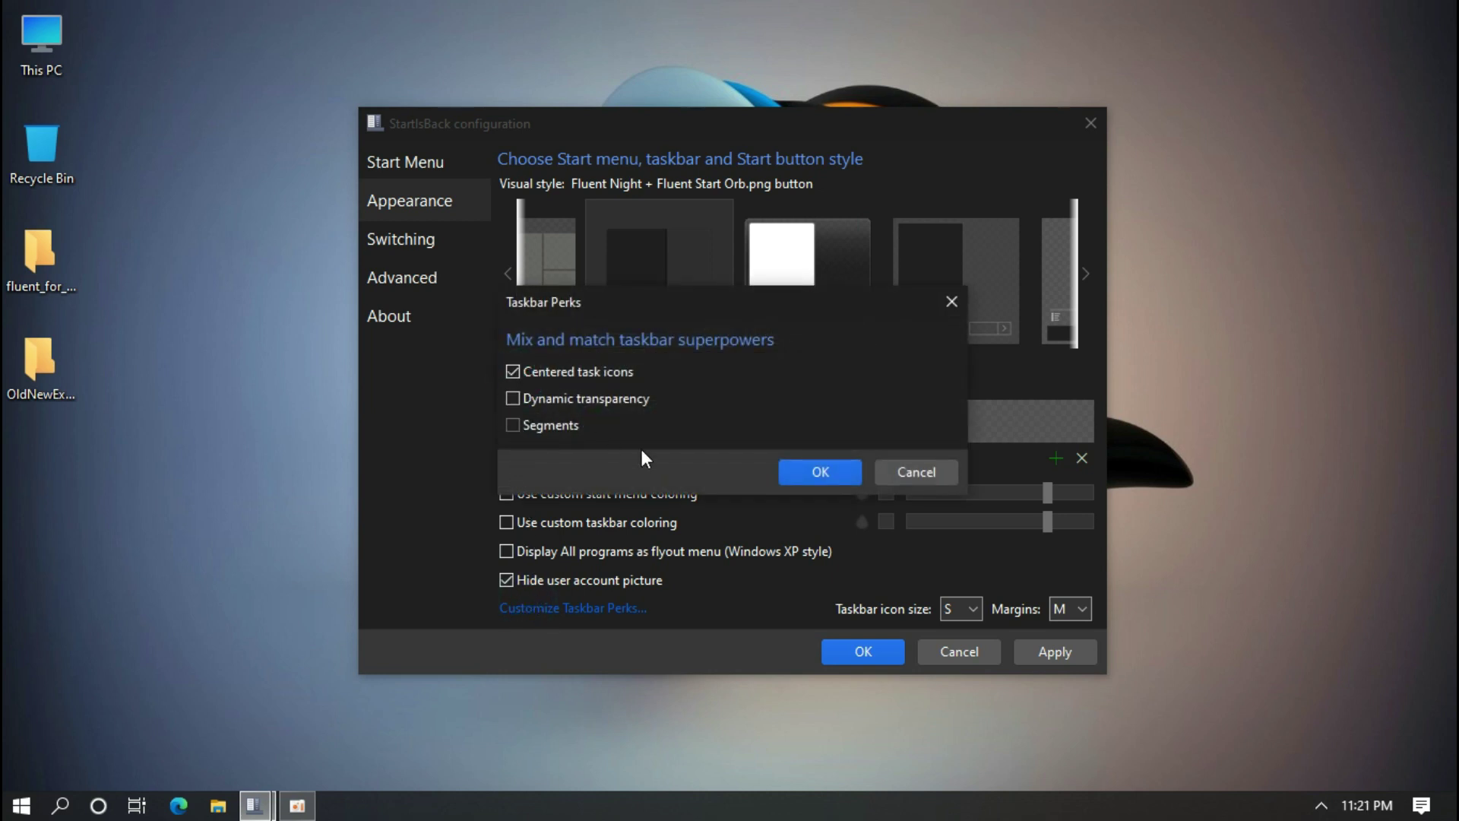
pyautogui.click(800, 472)
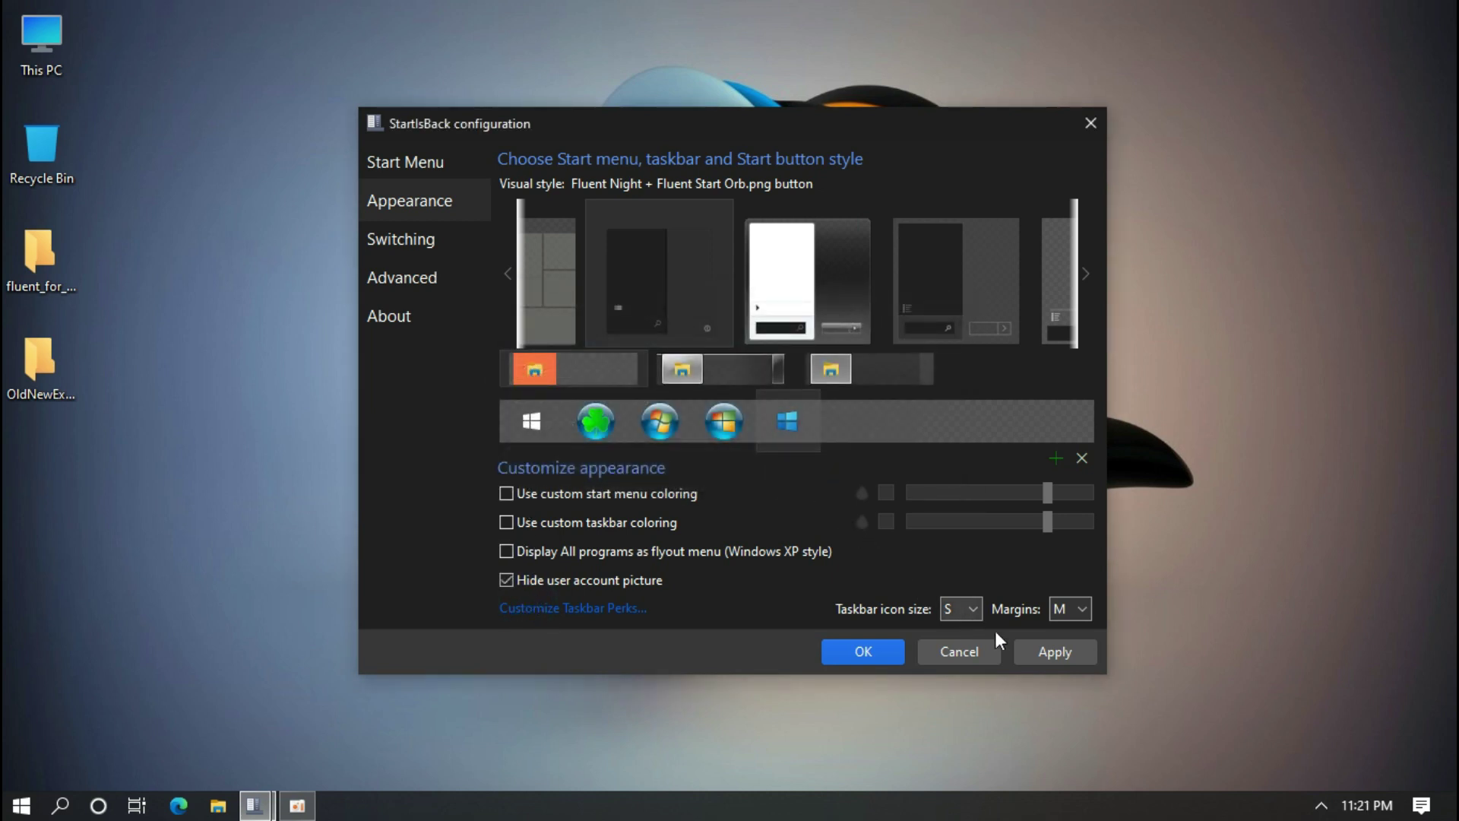
pyautogui.click(1027, 653)
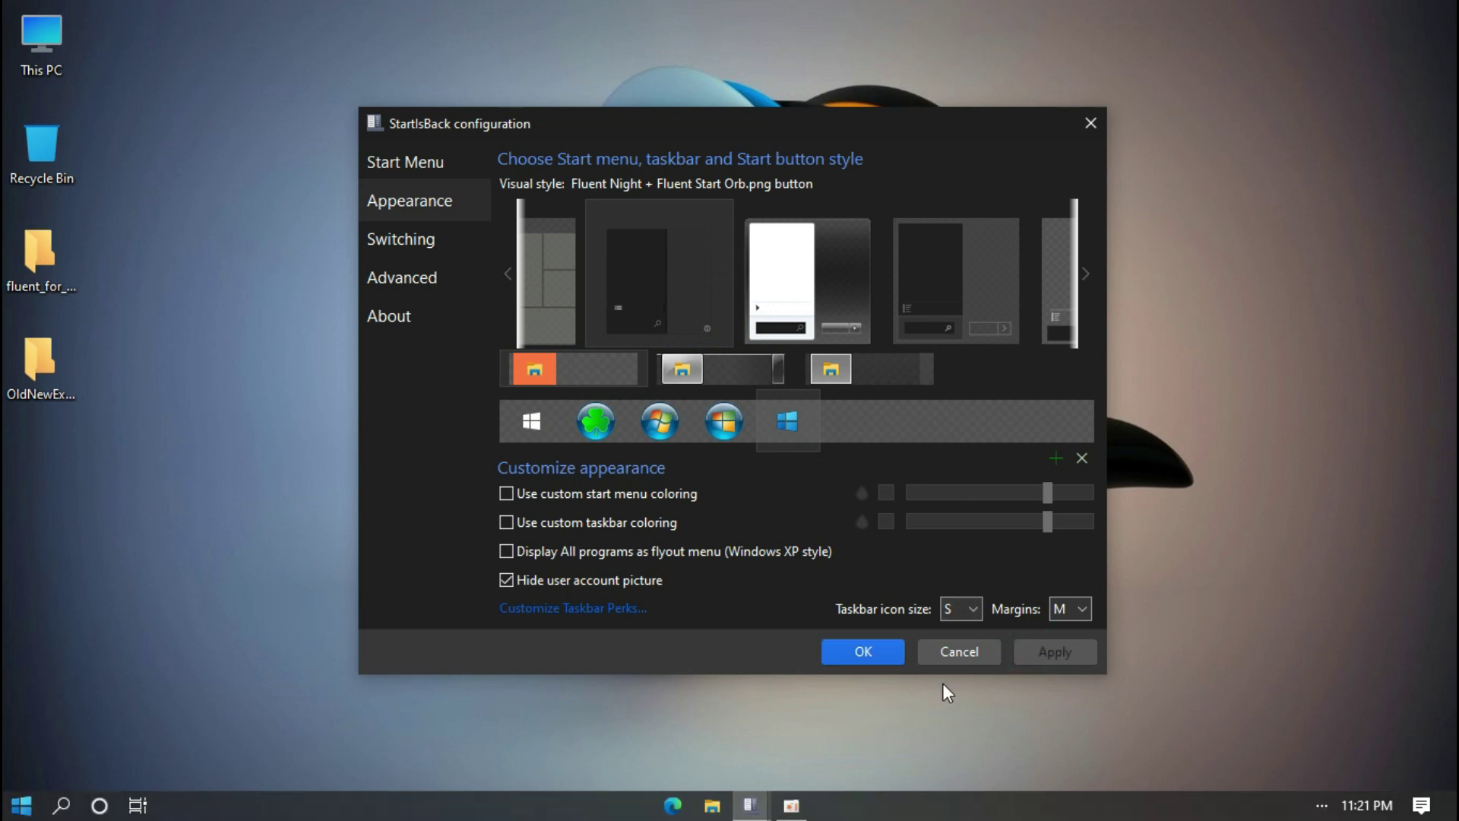
pyautogui.click(879, 651)
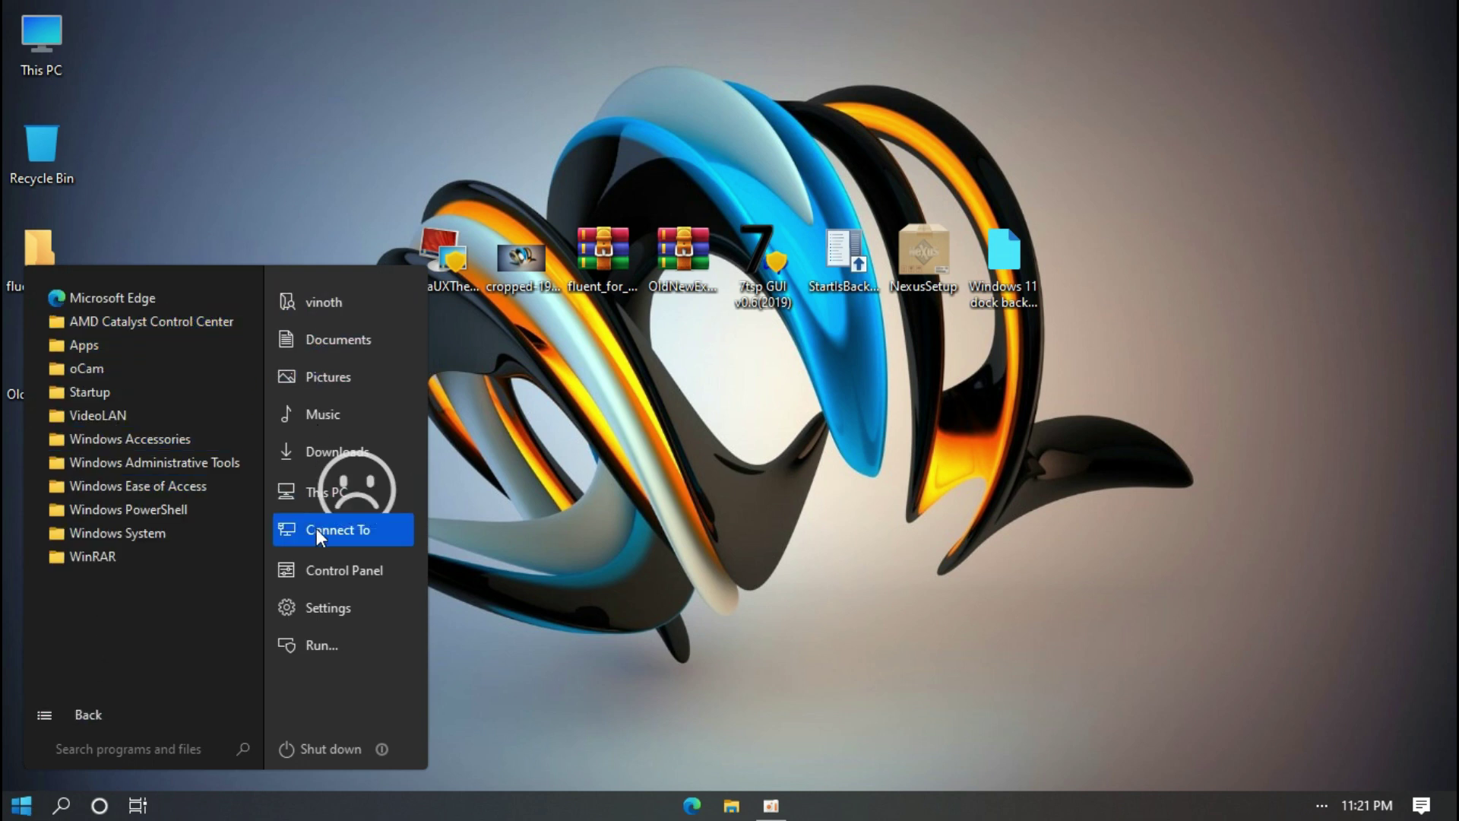
pyautogui.click(501, 689)
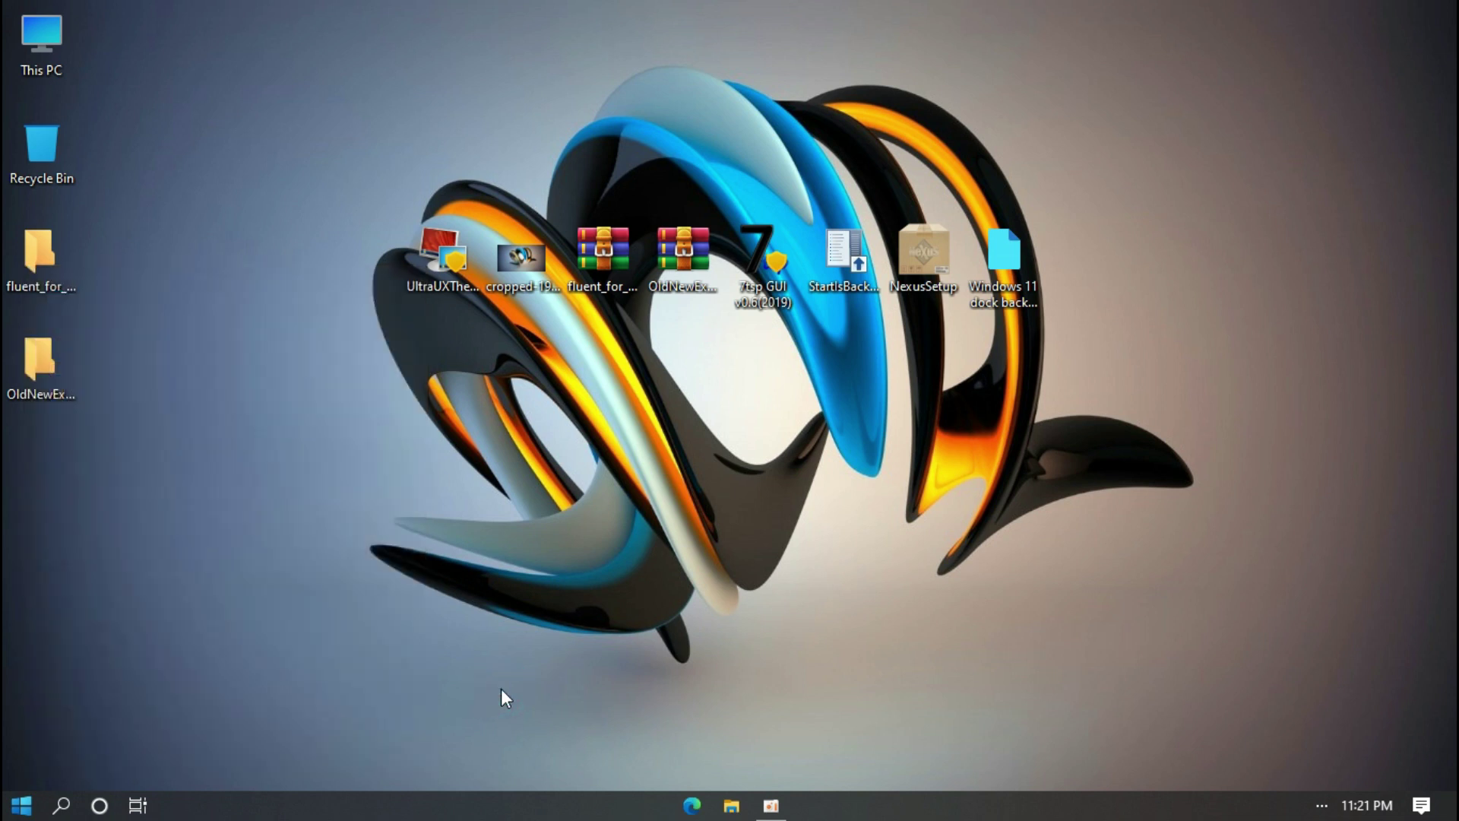
# Step: Install Nexus 19.2 in English into the existing C:\Program Files\Winstep folder, accepting the license and using the Winstep Start menu folder
pyautogui.doubleClick(913, 269)
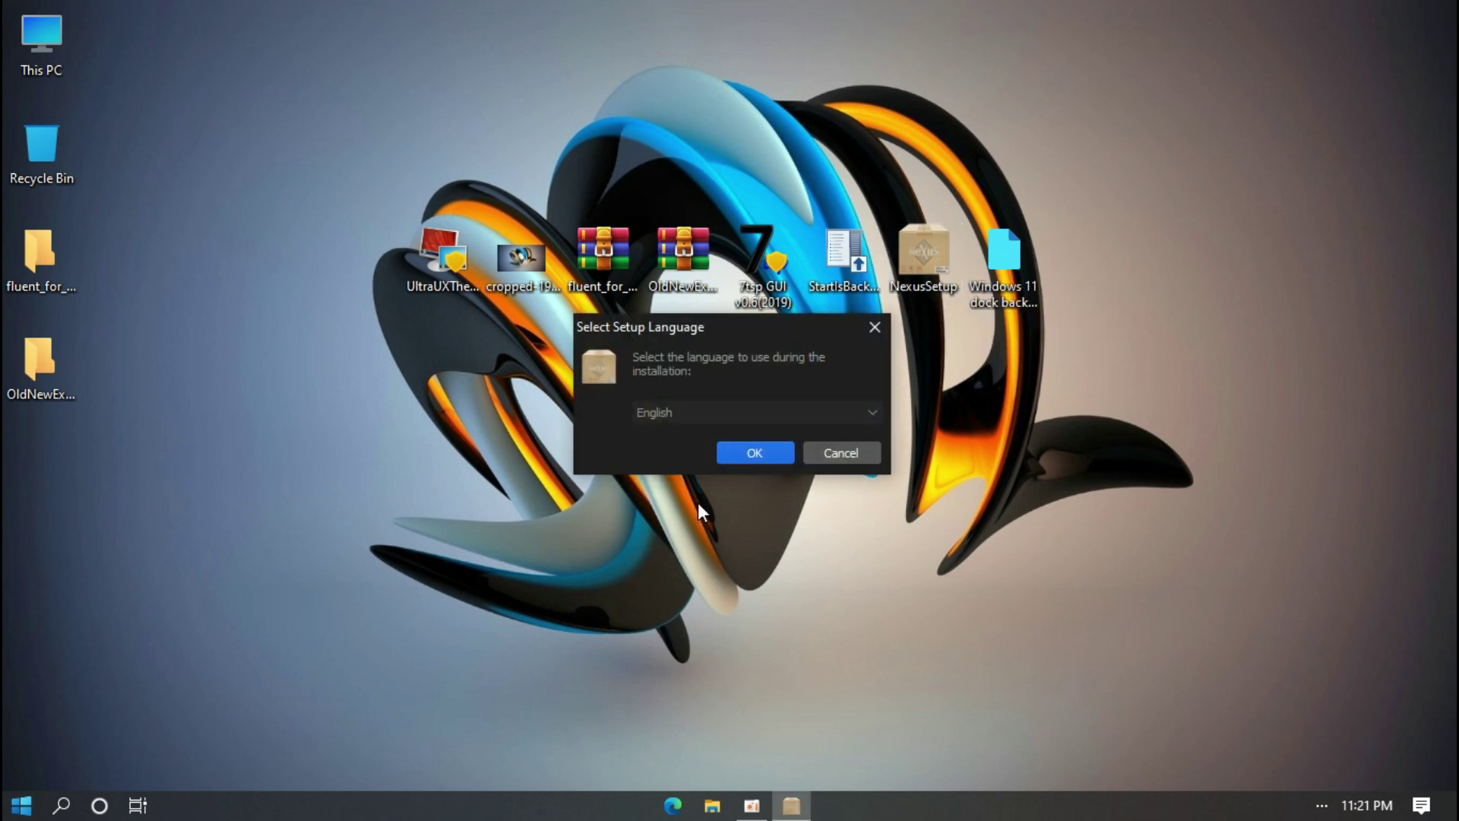
pyautogui.click(756, 450)
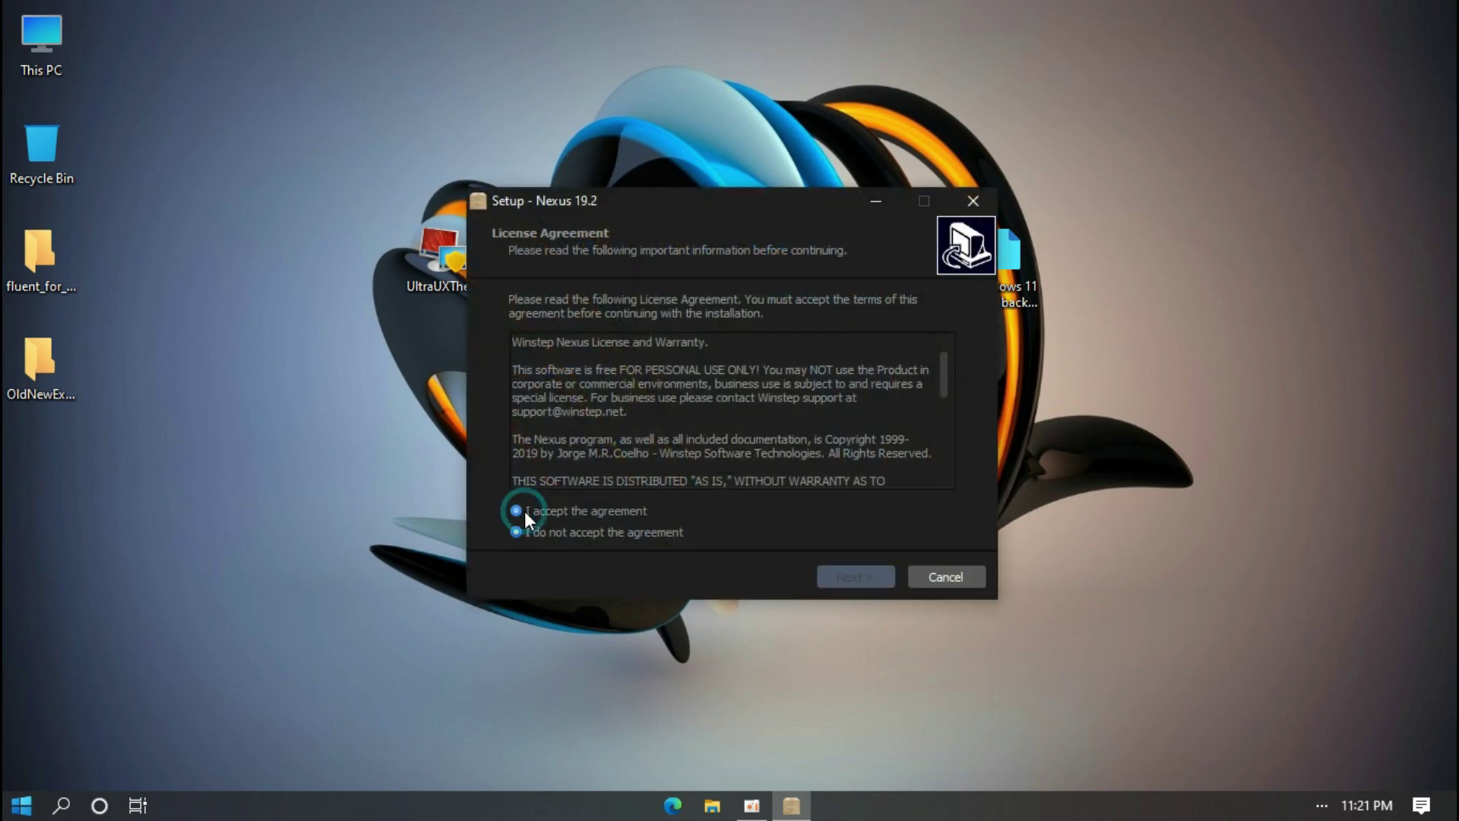
pyautogui.click(519, 511)
pyautogui.click(839, 576)
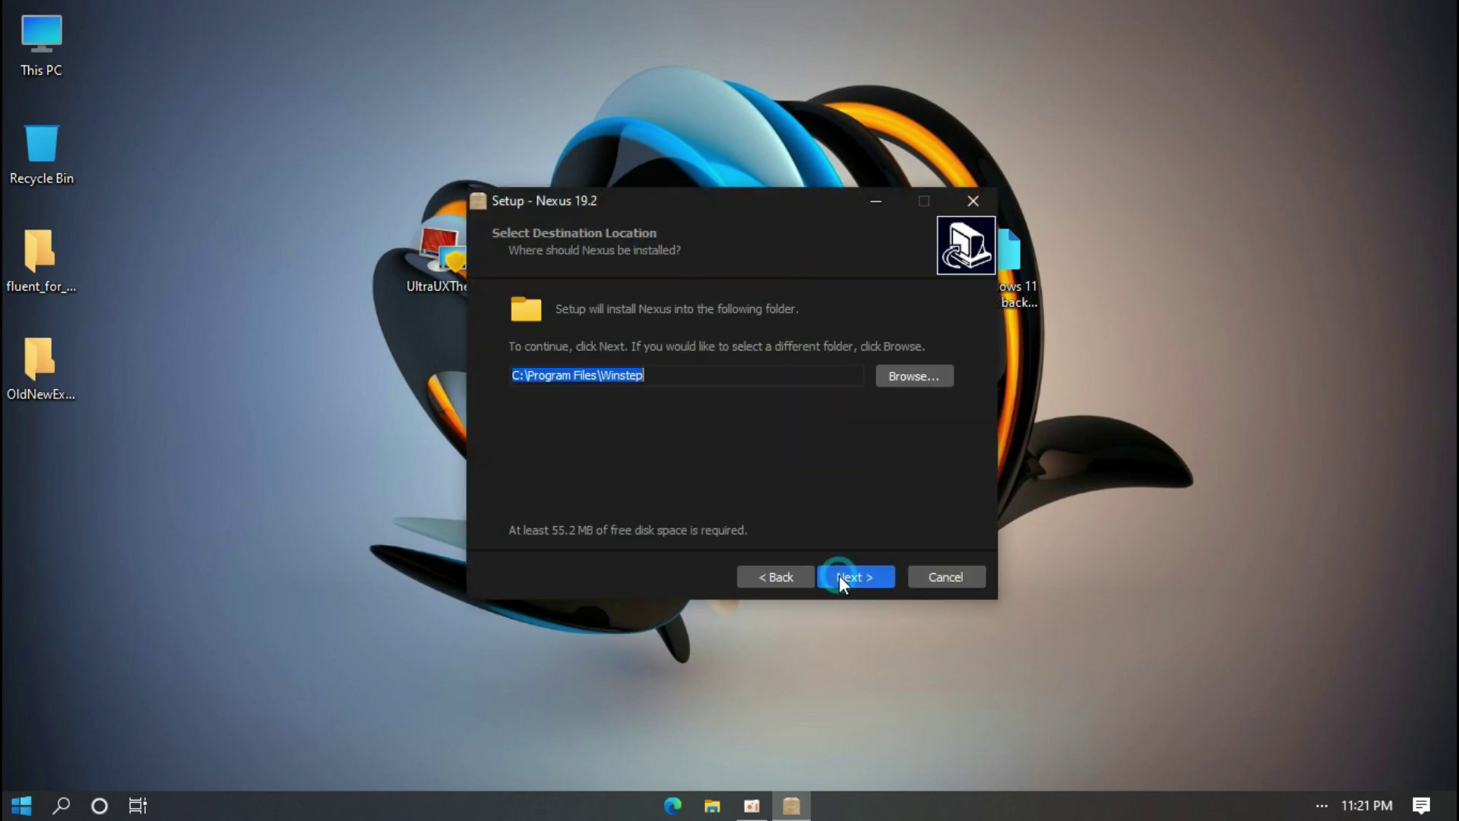
pyautogui.click(840, 576)
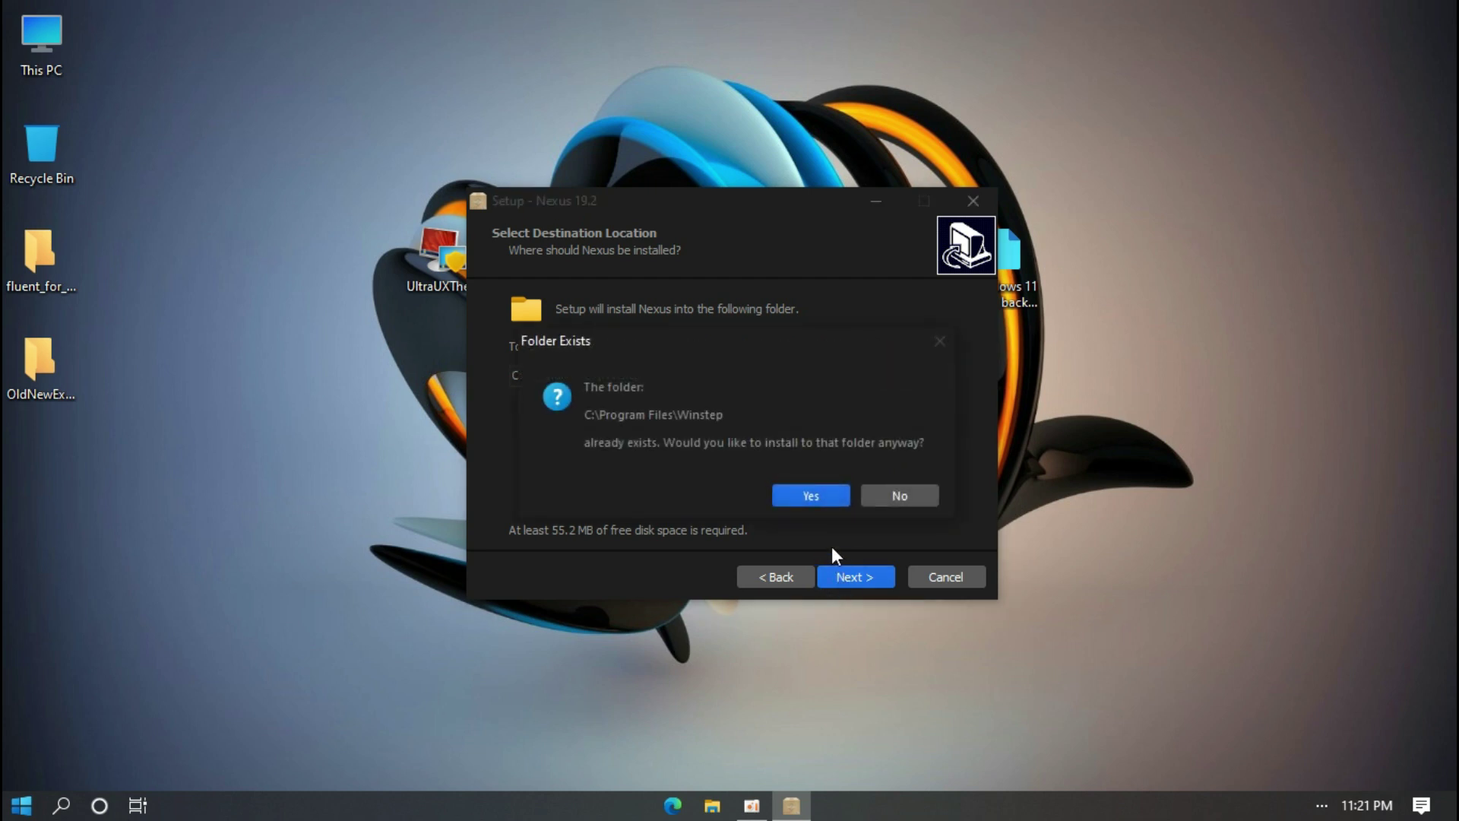
pyautogui.click(823, 499)
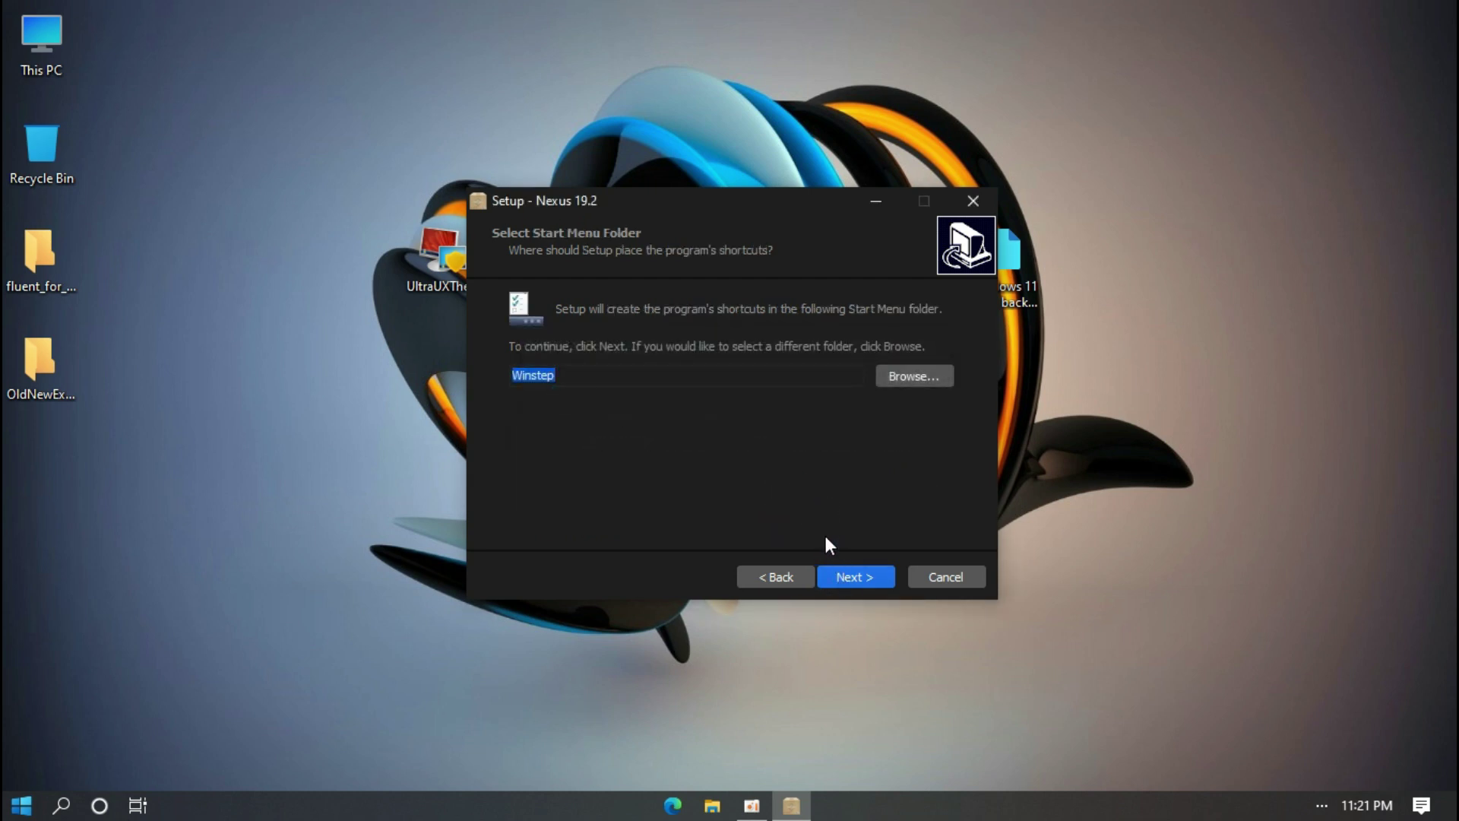
pyautogui.click(844, 577)
pyautogui.click(843, 577)
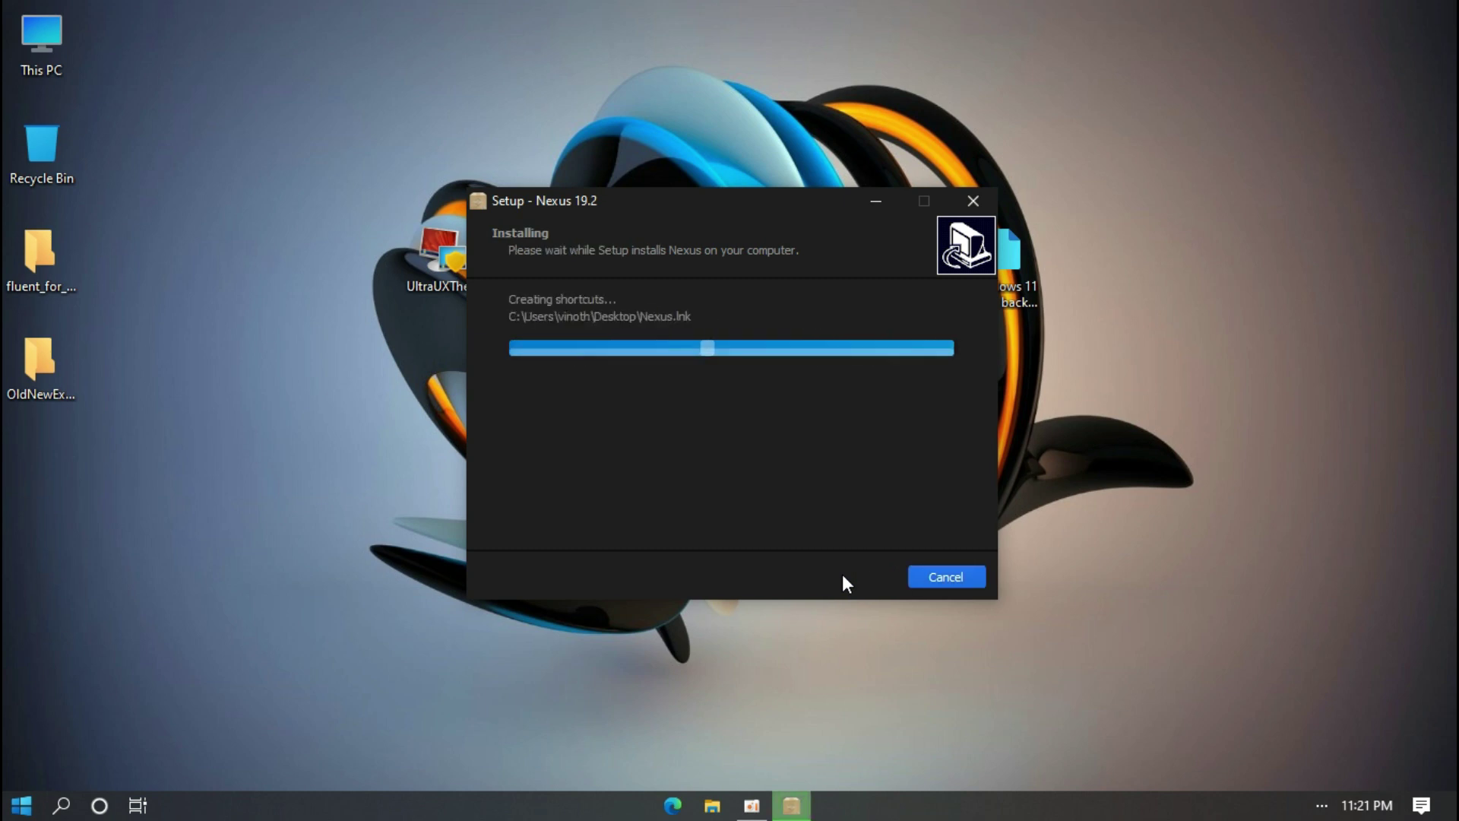
pyautogui.click(844, 577)
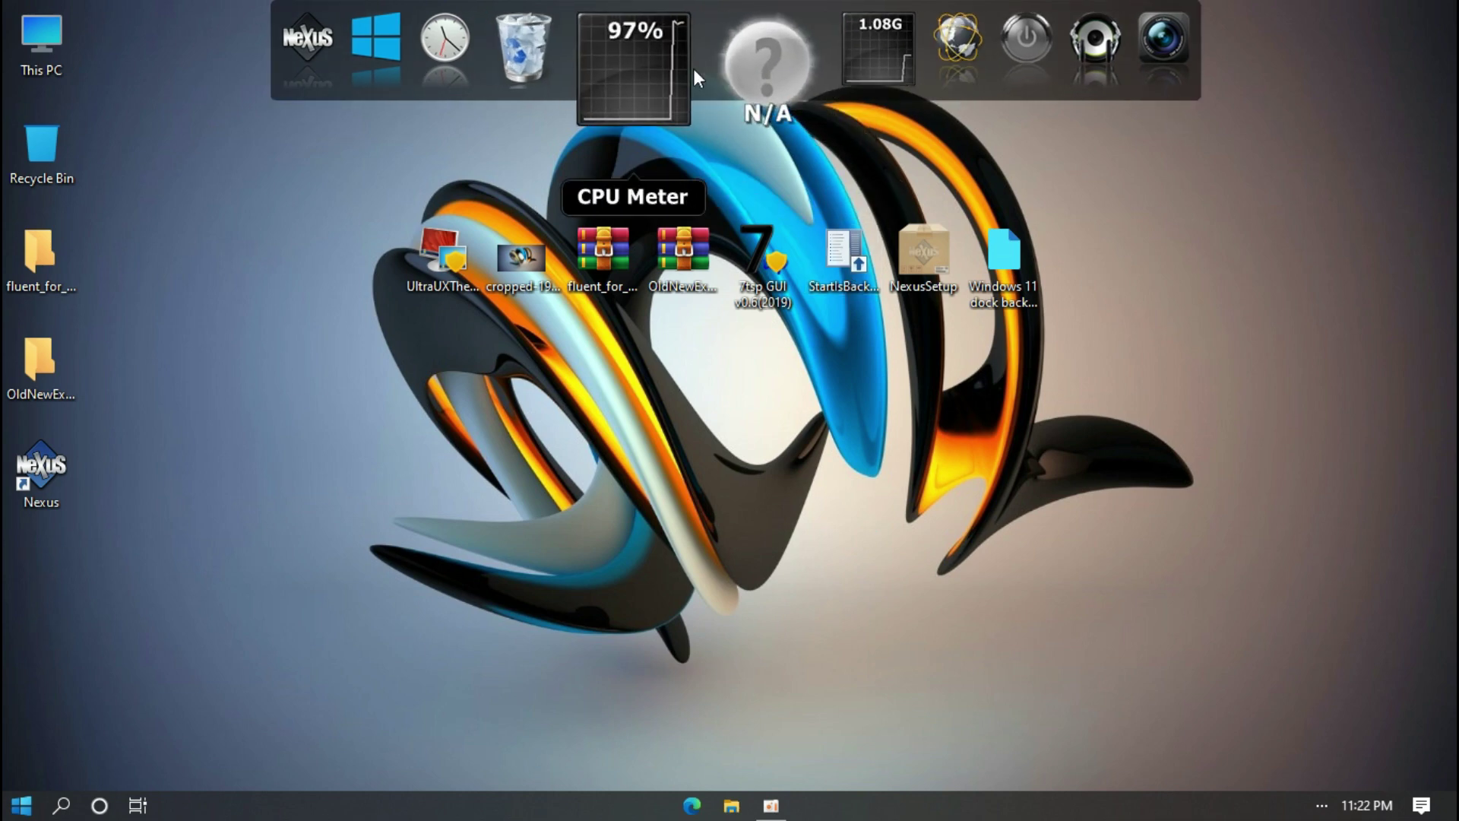
# Step: Copy the Dock Icons folder from the Fluent for Windows 10 NOV 06 2020 folder inside the extracted fluent_for_windows_10 folder on the desktop
pyautogui.doubleClick(49, 244)
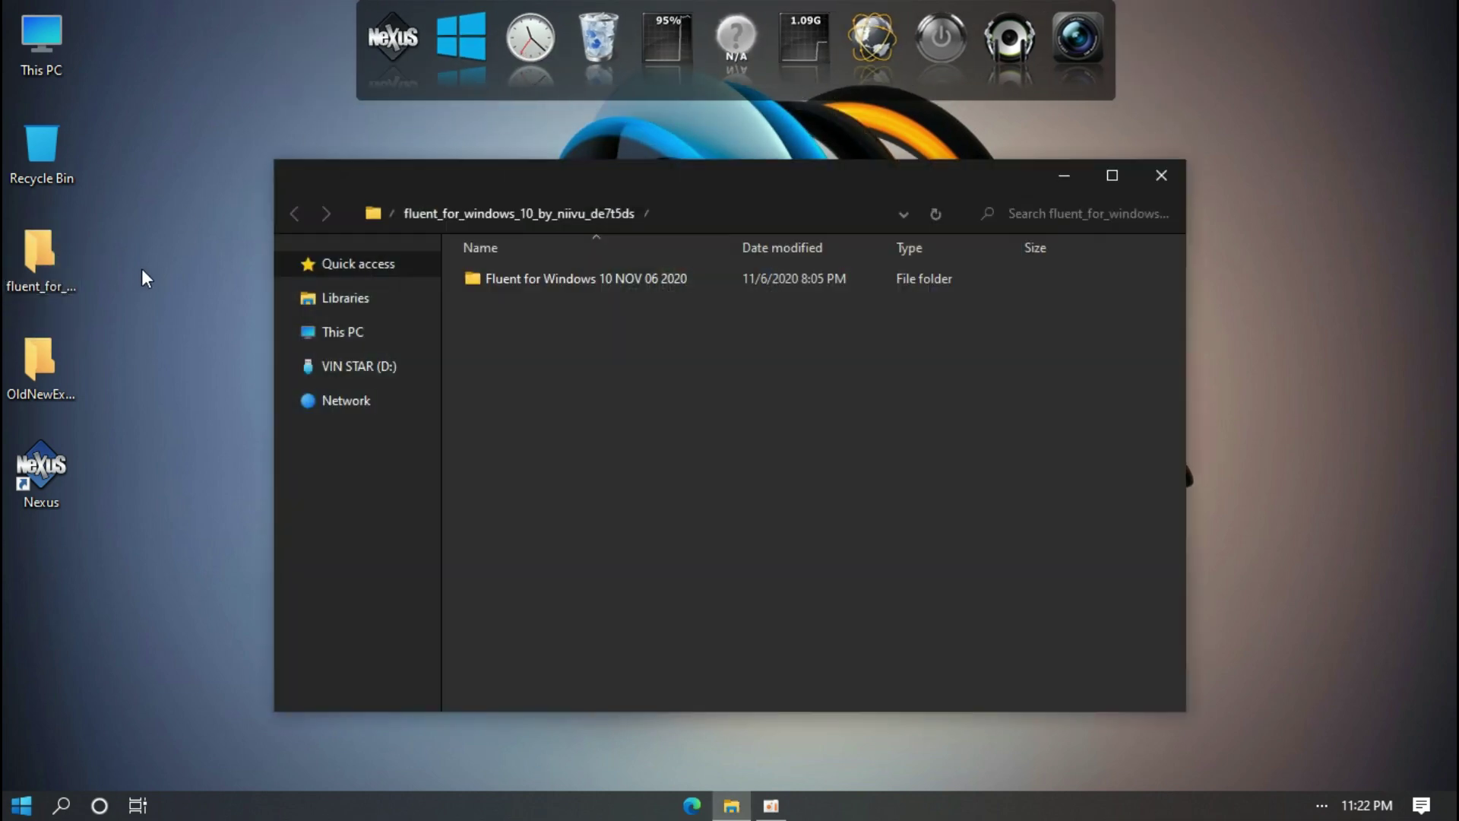
pyautogui.click(500, 279)
pyautogui.doubleClick(498, 275)
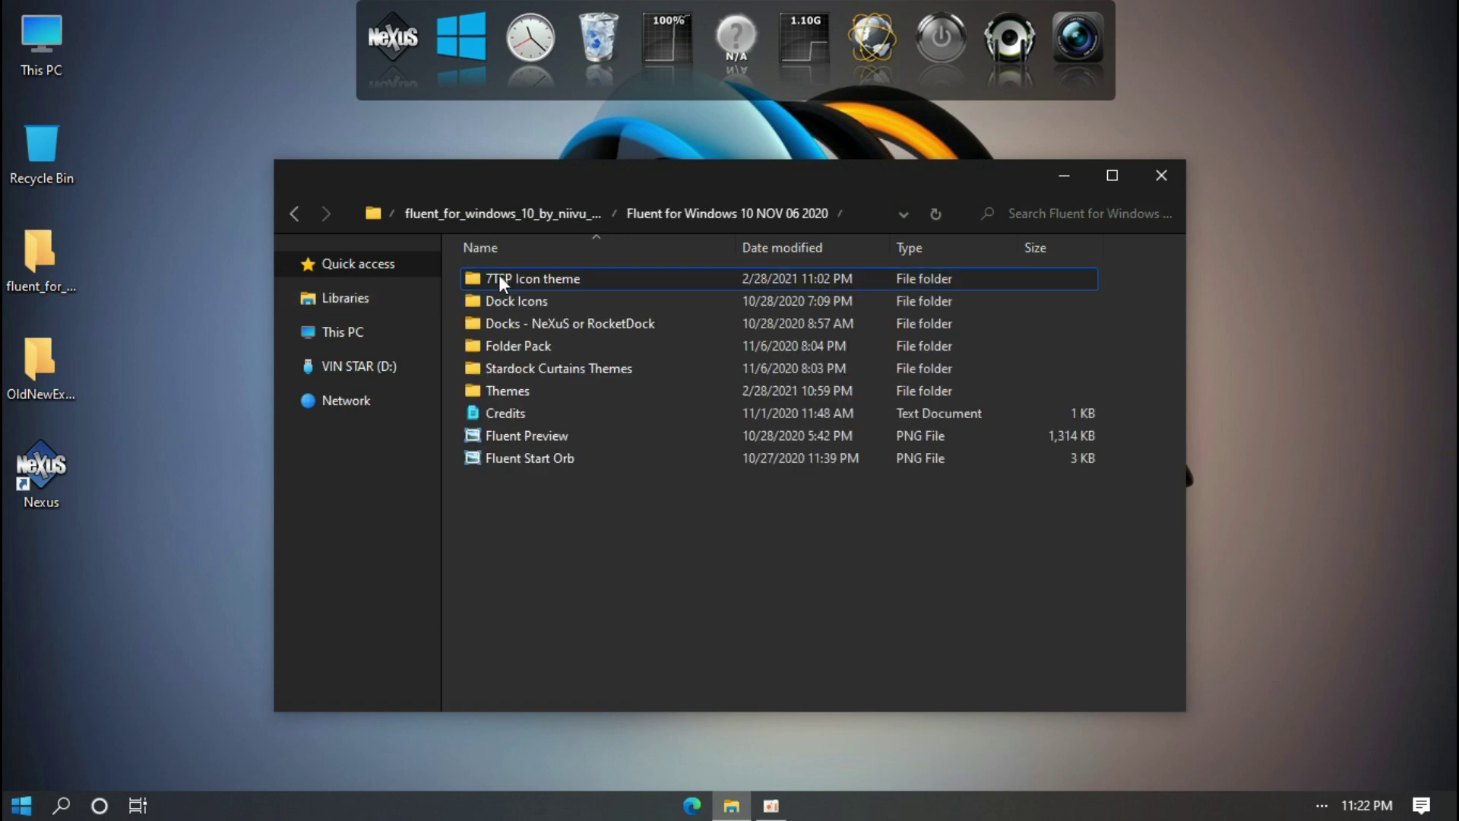
pyautogui.click(491, 300)
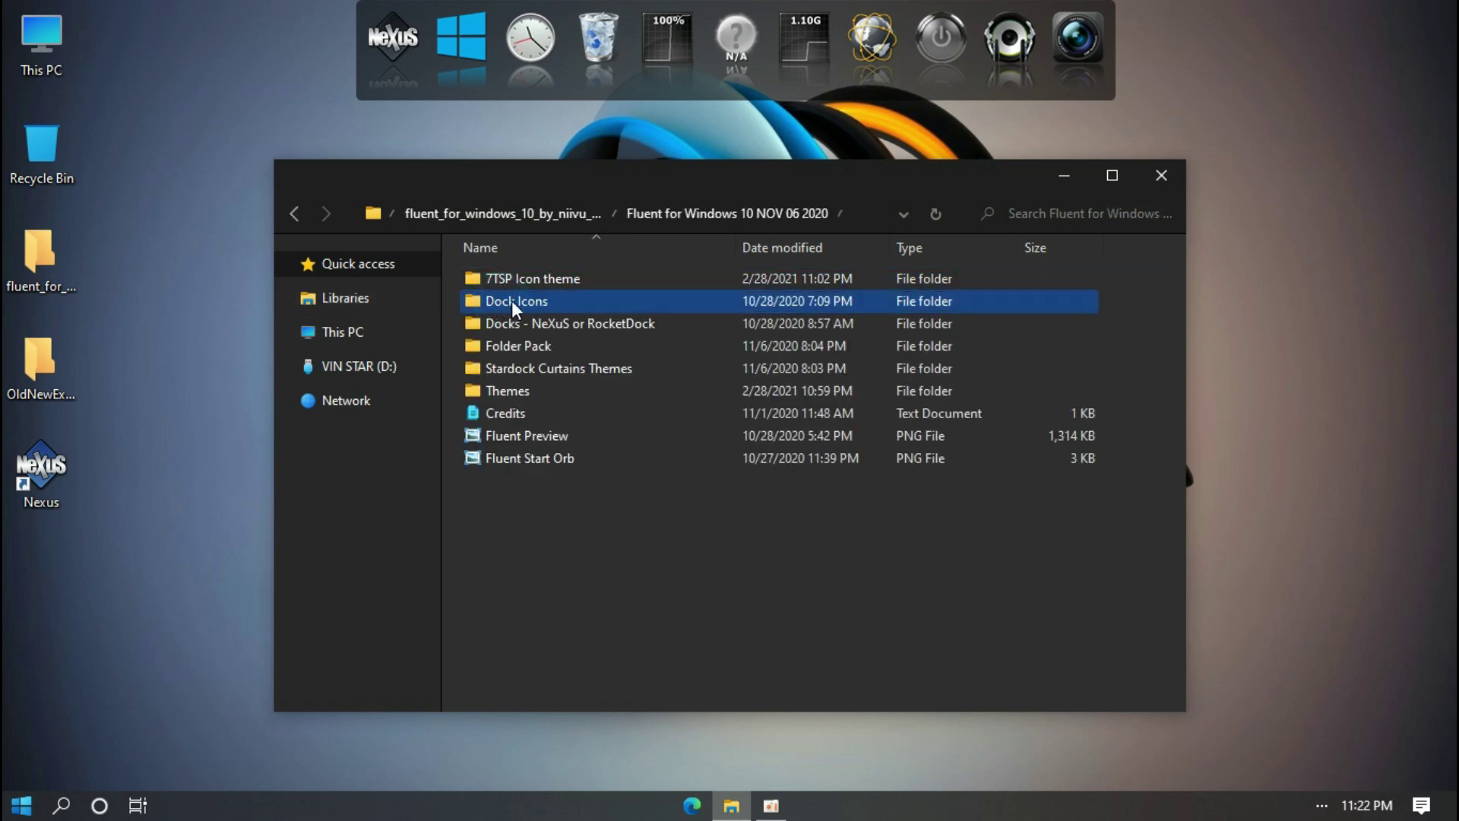
pyautogui.rightClick(508, 298)
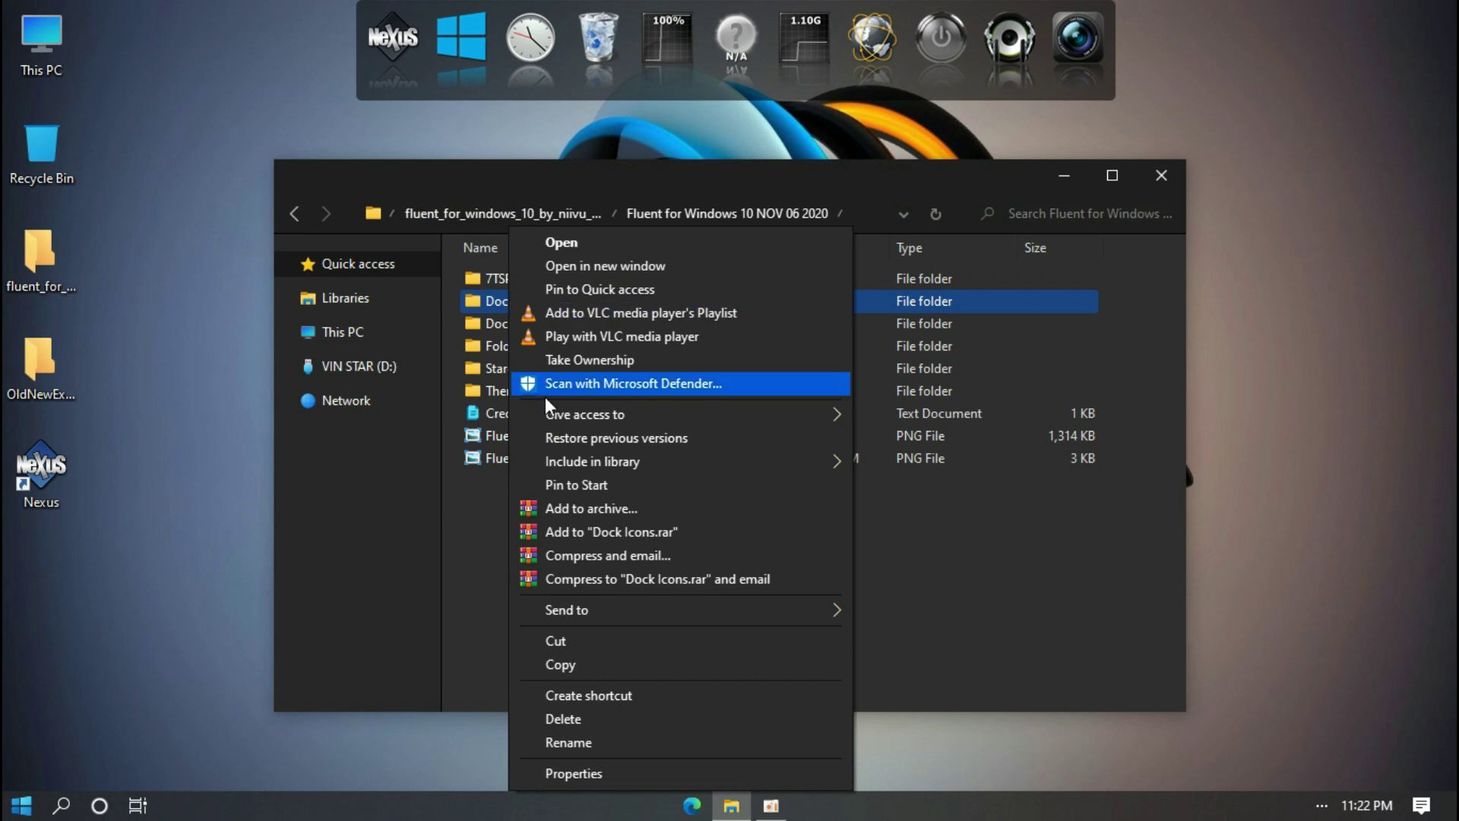
pyautogui.click(563, 665)
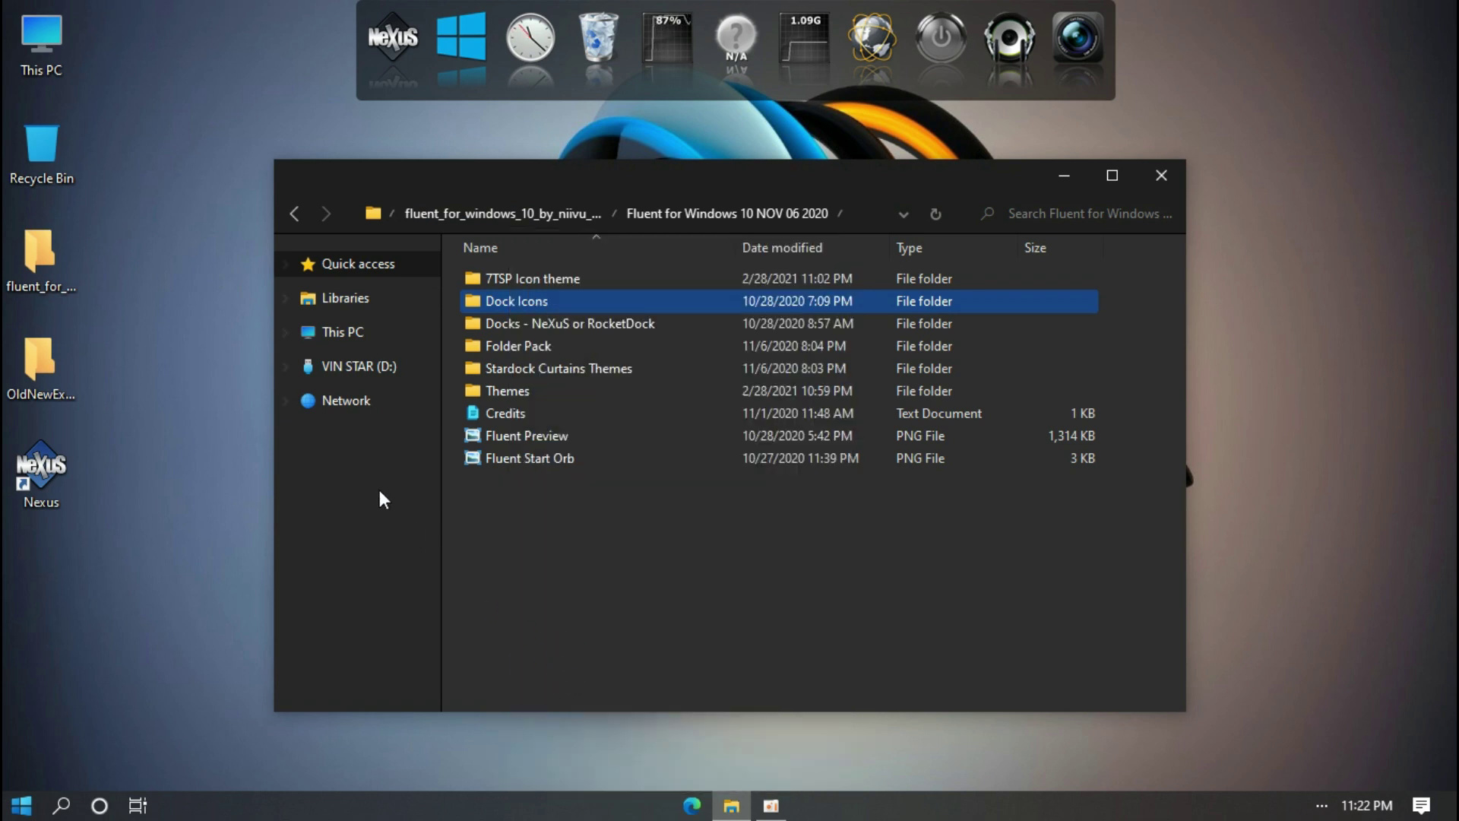
# Step: Paste the Dock Icons folder into the root of Local Disk (C:)
pyautogui.doubleClick(57, 60)
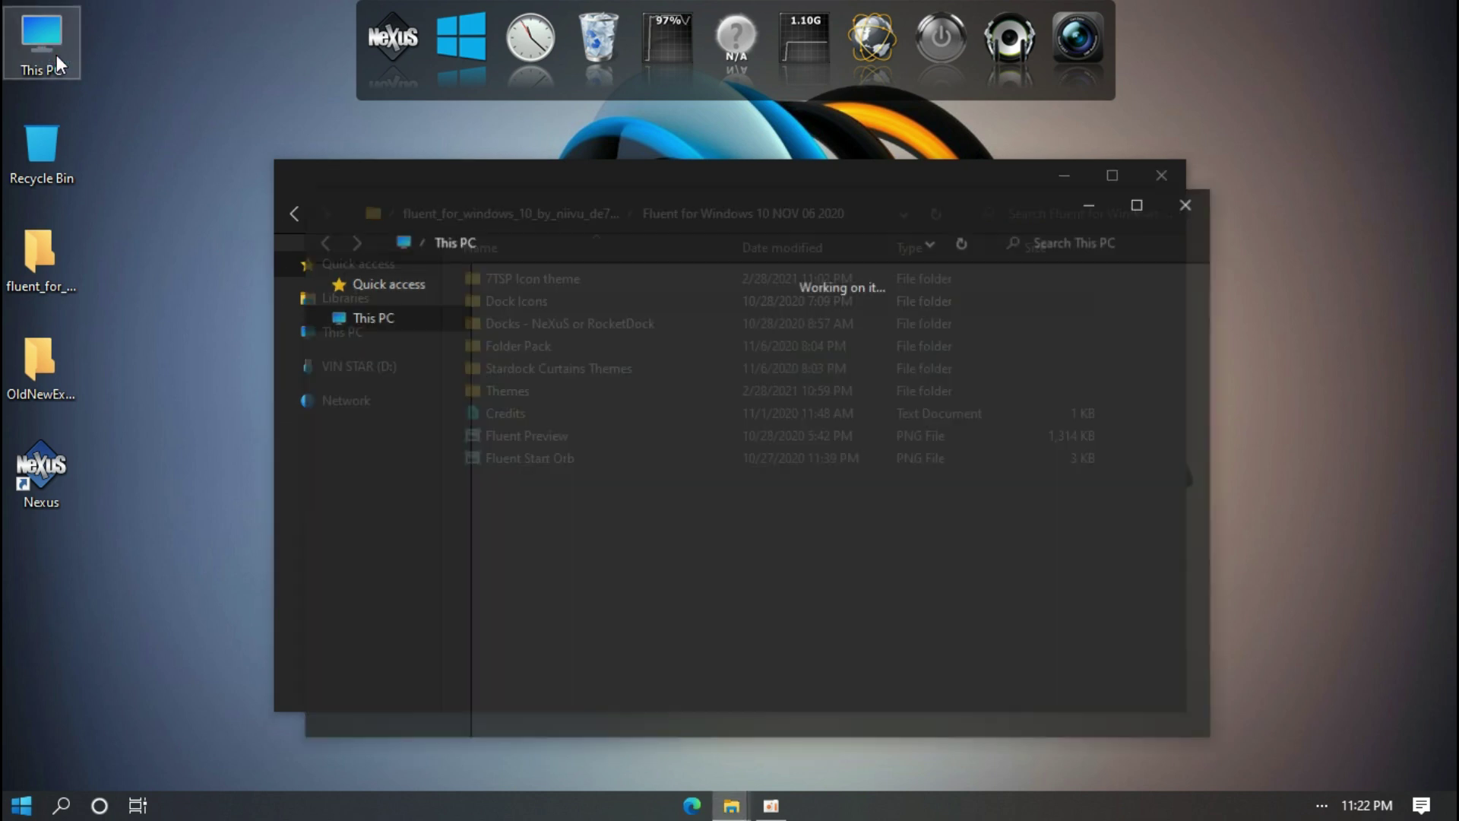
pyautogui.click(562, 319)
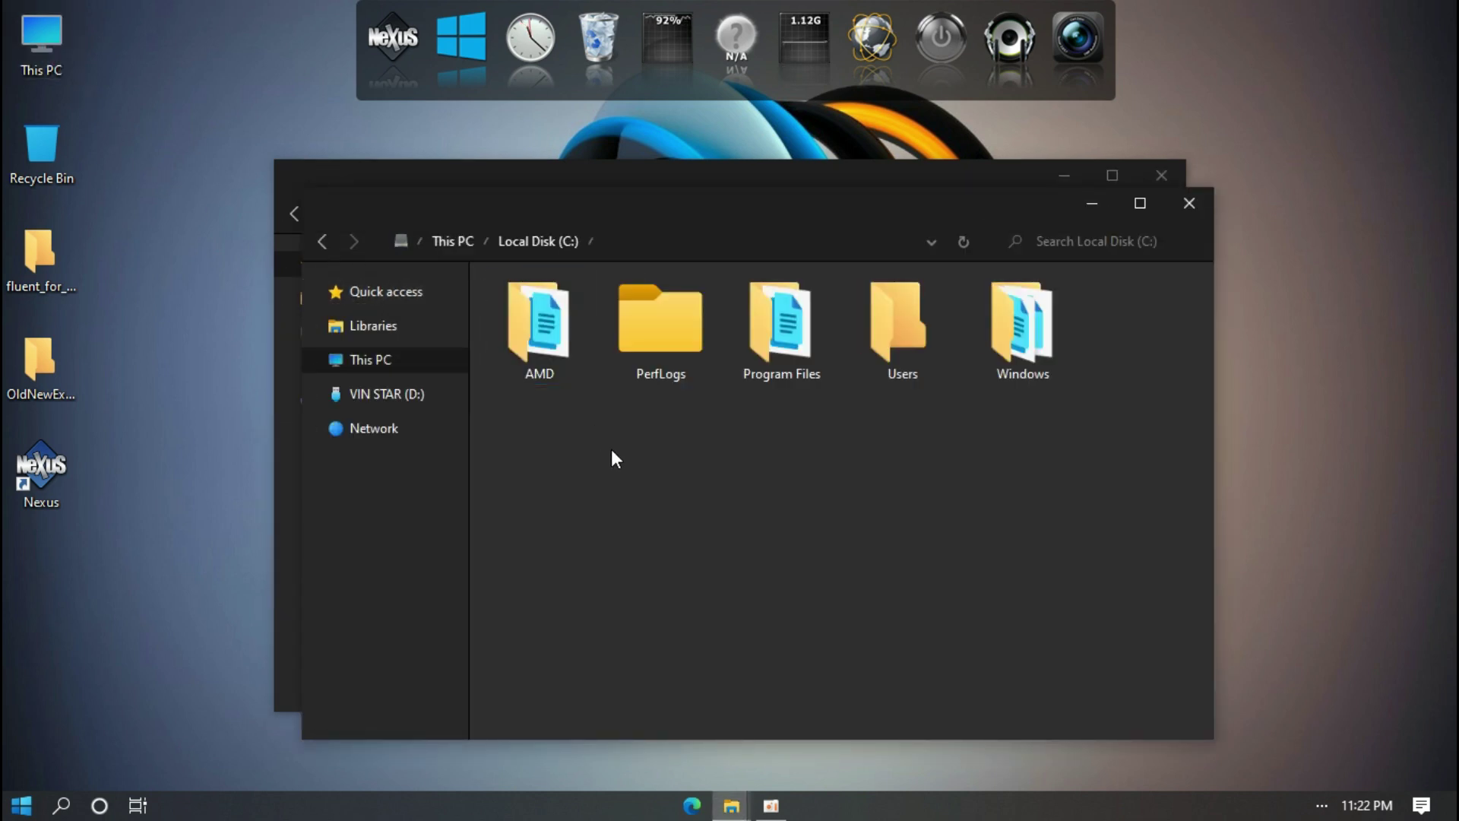
pyautogui.rightClick(613, 451)
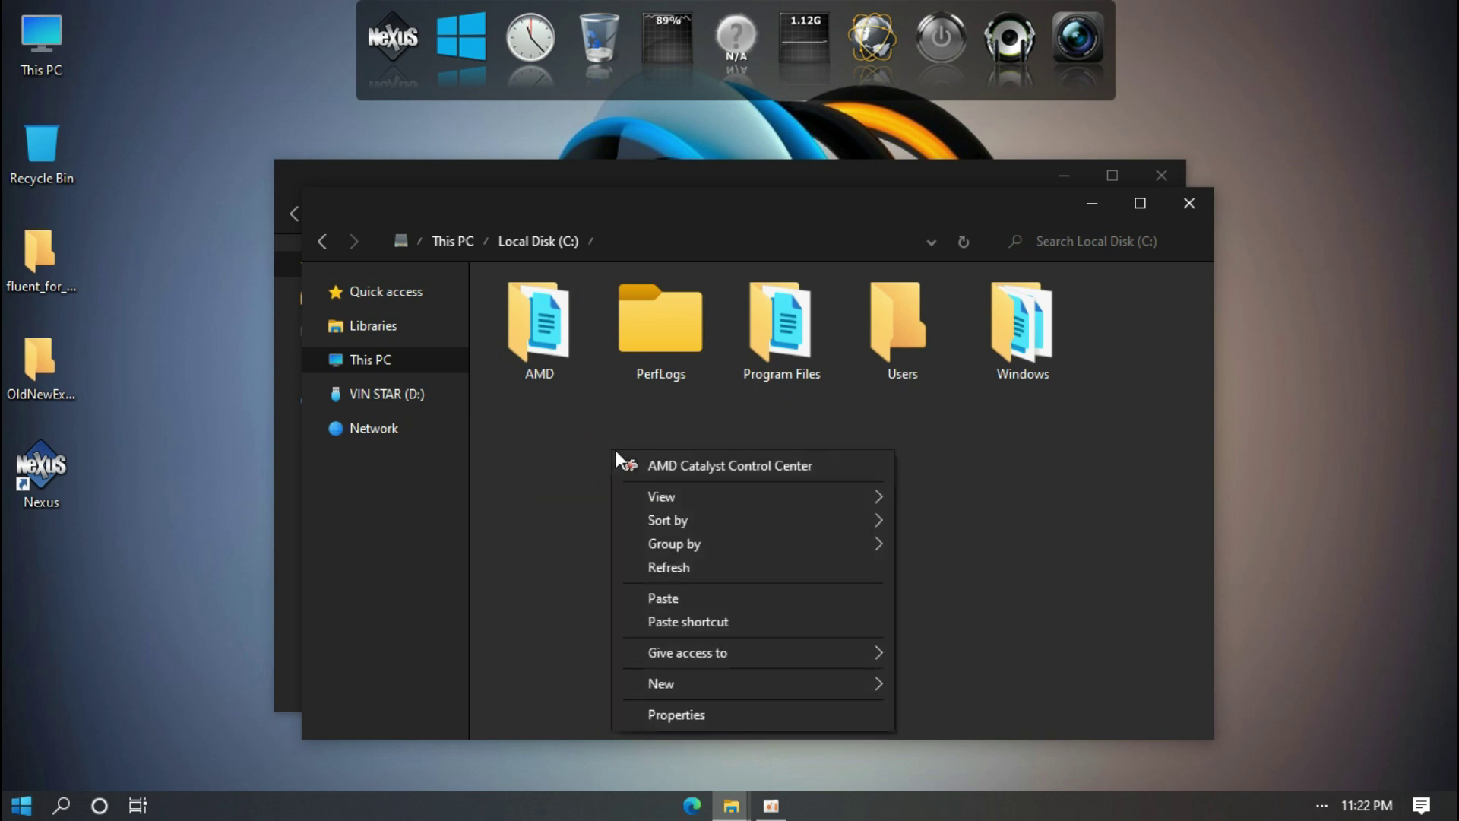
pyautogui.click(659, 598)
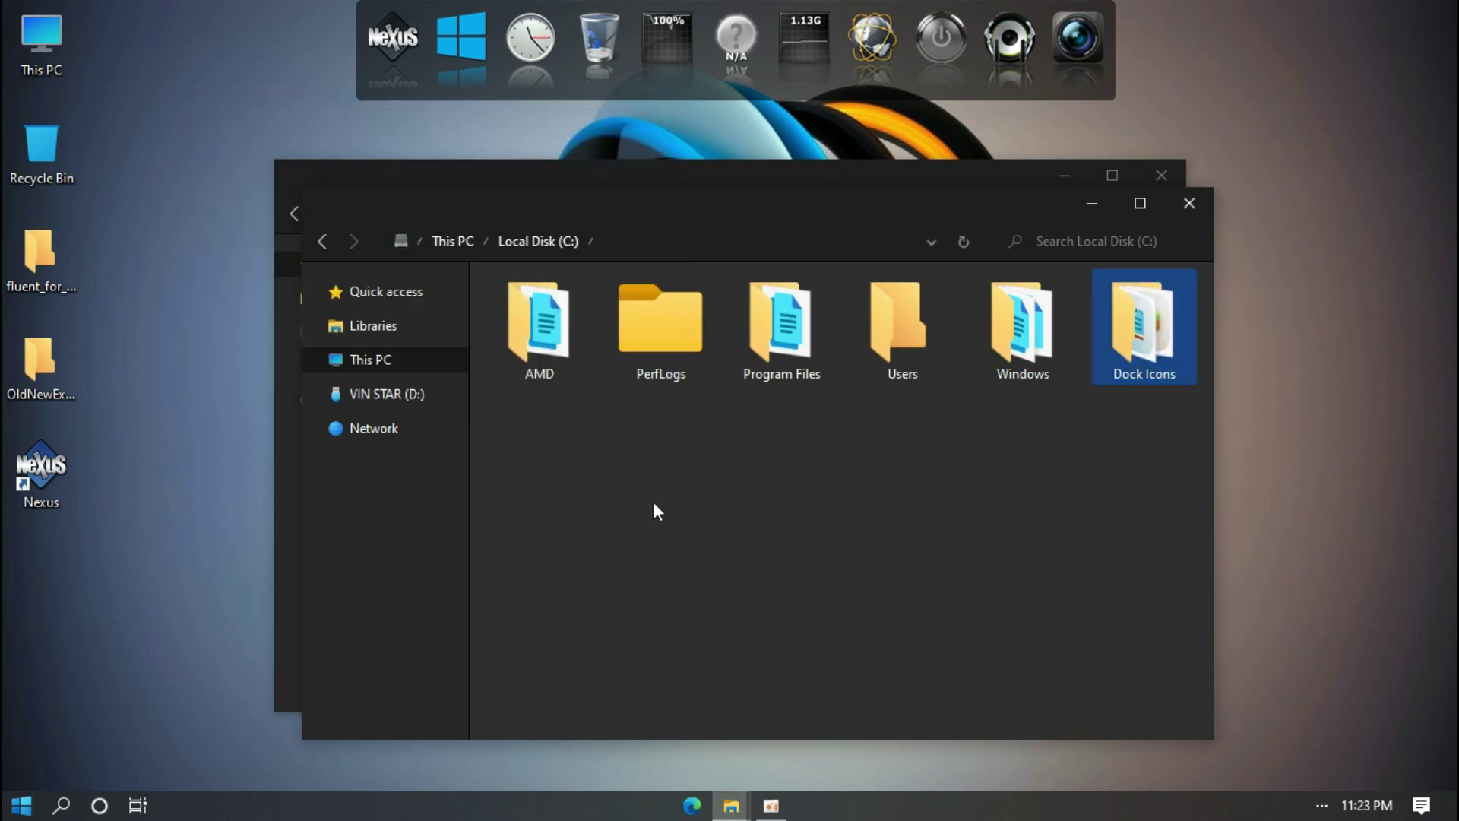
# Step: Copy the Fluent Indicator image from the Docks - NeXuS or RocketDock folder of the Fluent pack
pyautogui.moveTo(533, 196); pyautogui.dragTo(518, 410)
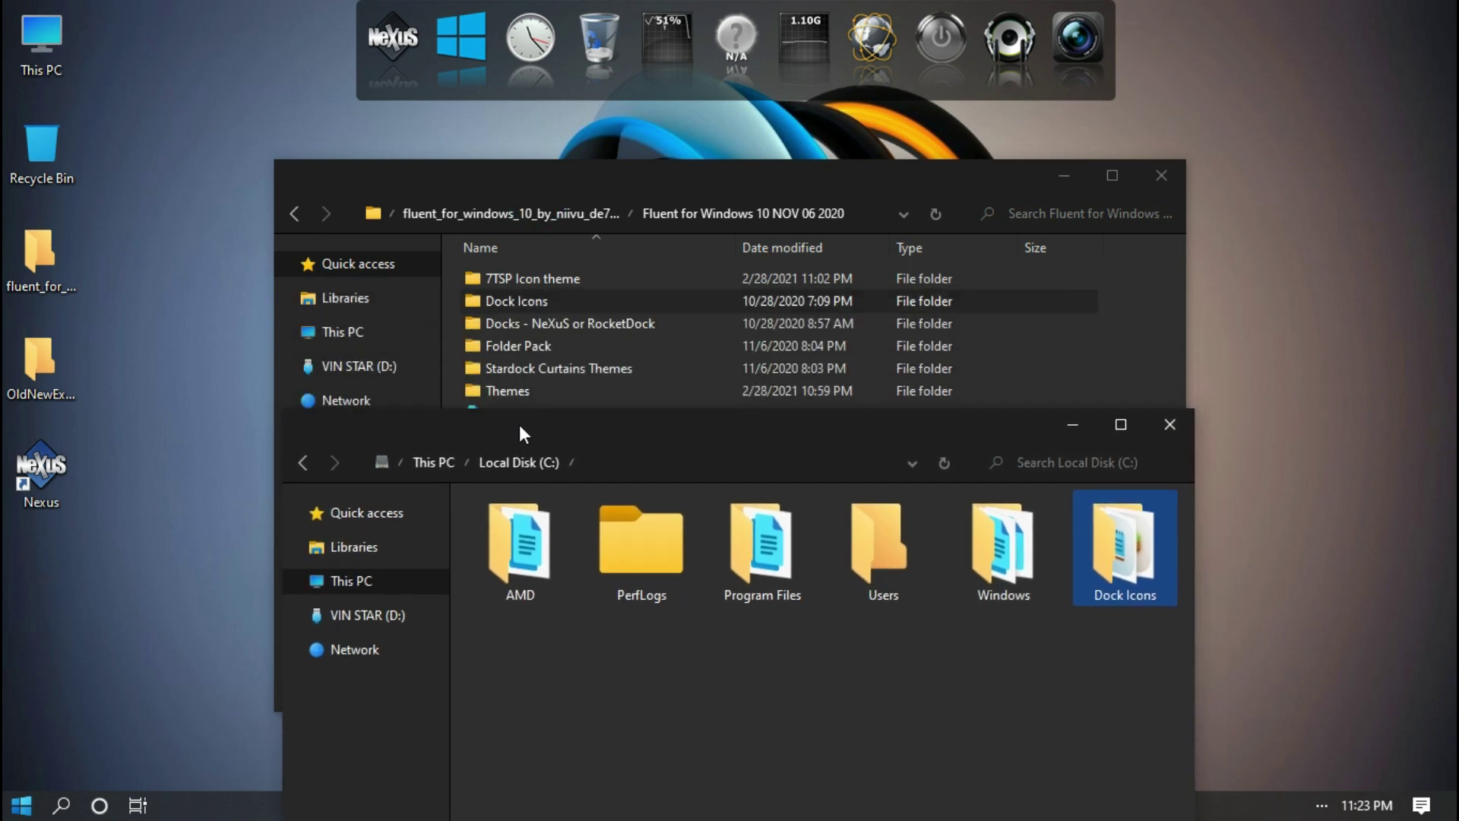
pyautogui.click(515, 204)
pyautogui.click(522, 323)
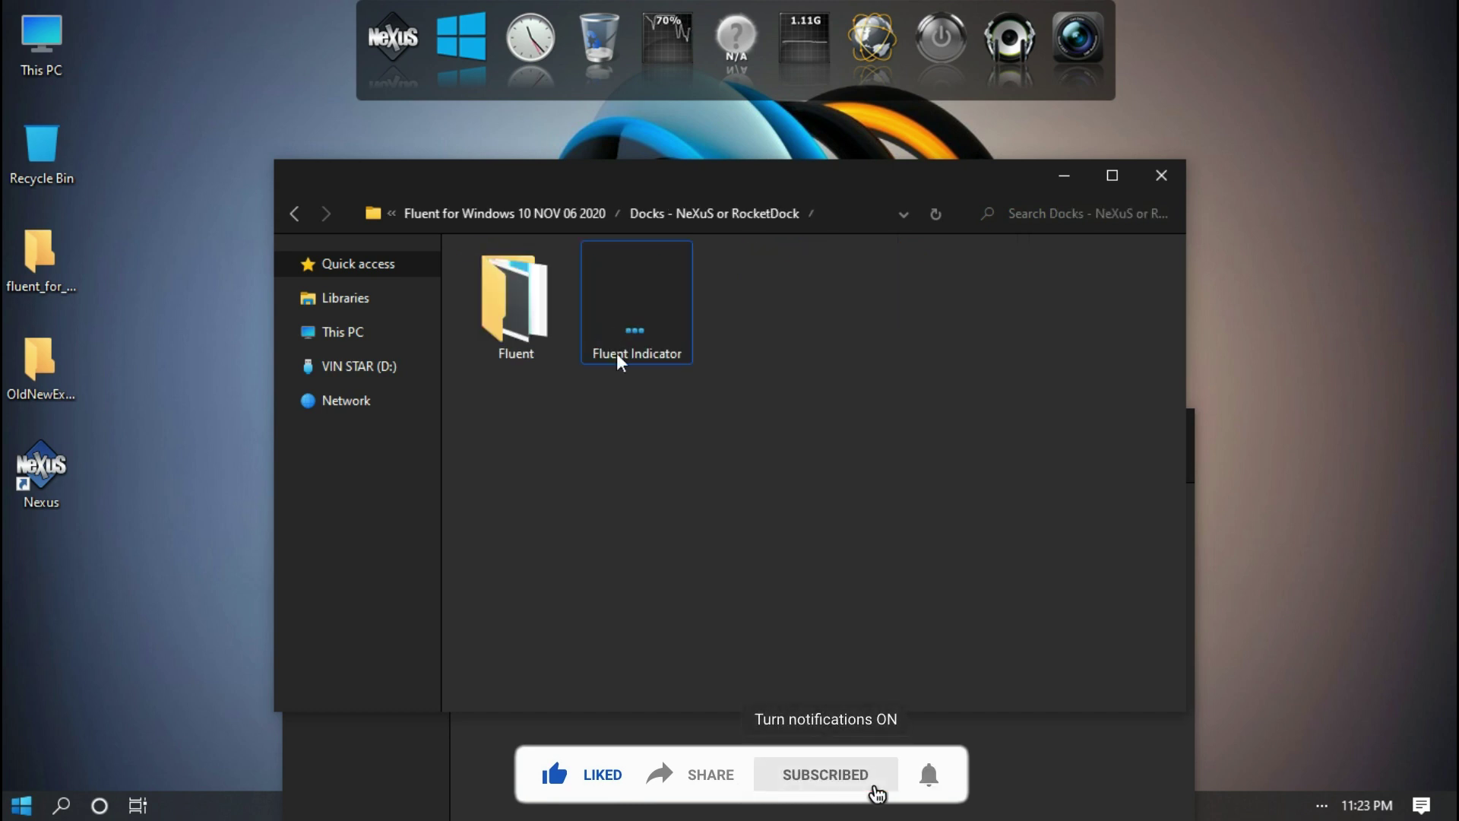
pyautogui.click(639, 301)
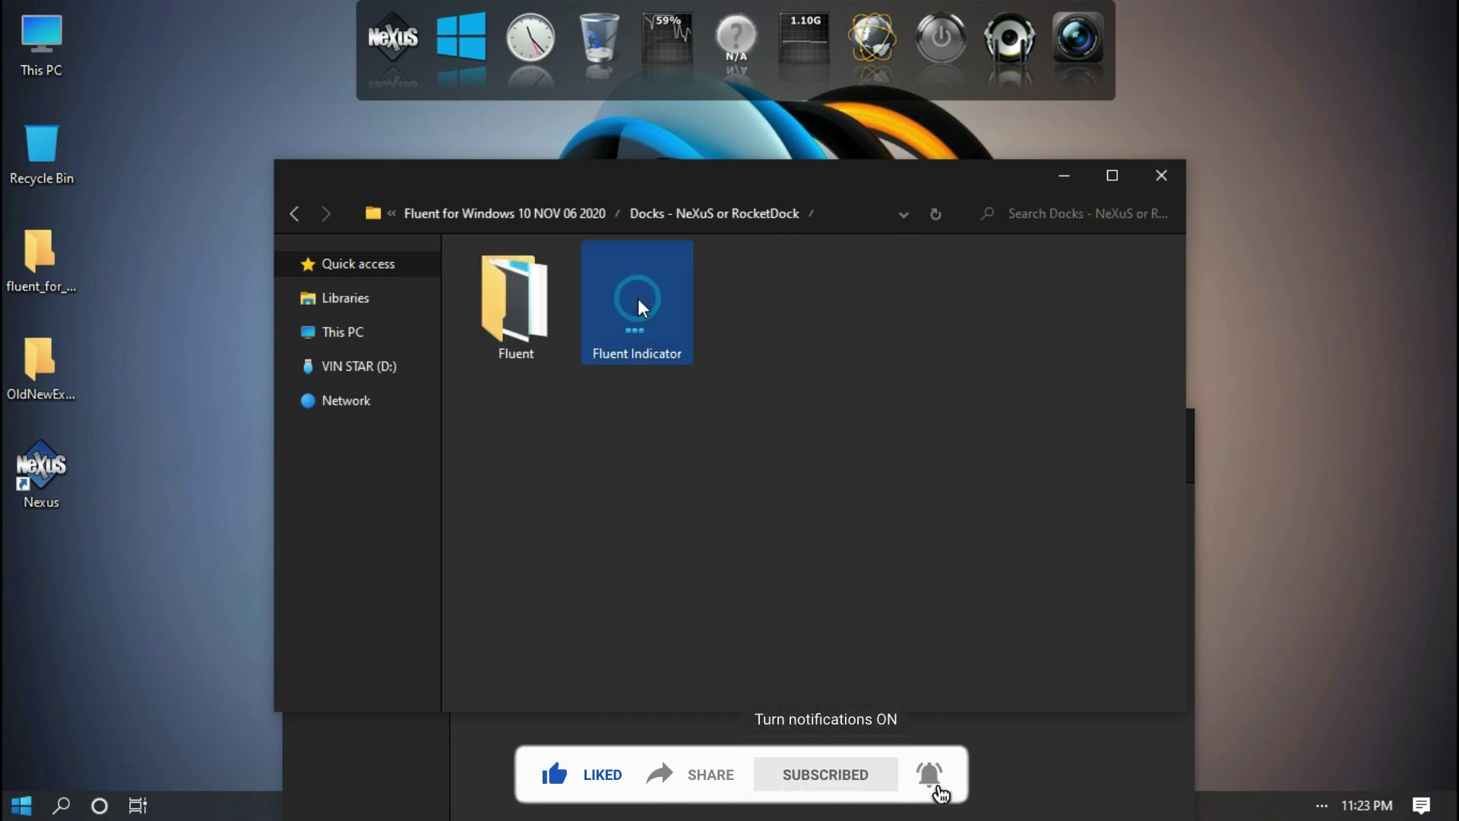
pyautogui.click(639, 356)
pyautogui.rightClick(640, 356)
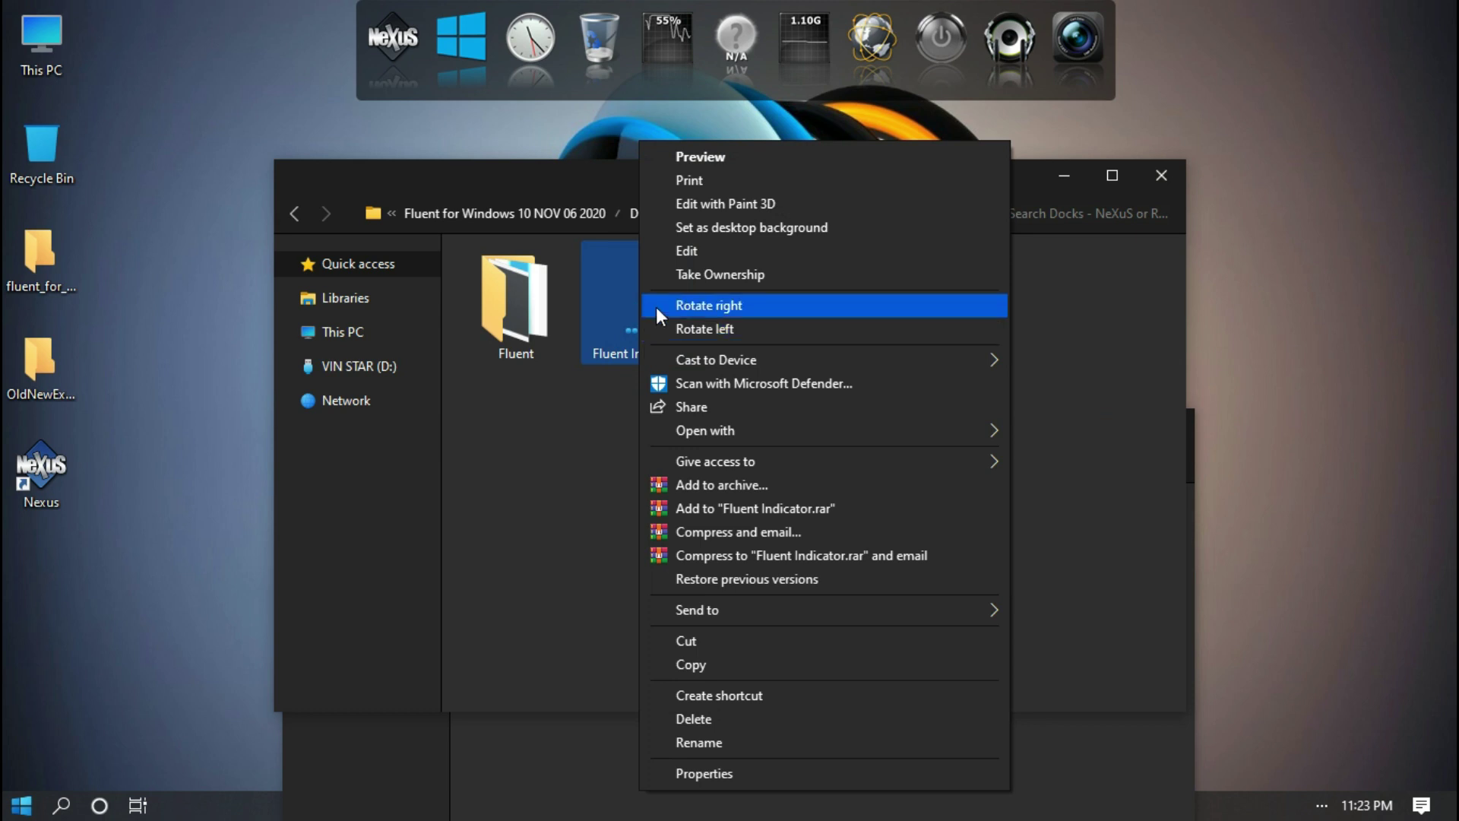
pyautogui.click(718, 659)
# Step: In the Local Disk (C:) window, go to Documents and open the NeXuS folder through the Winstep shortcut
pyautogui.click(680, 732)
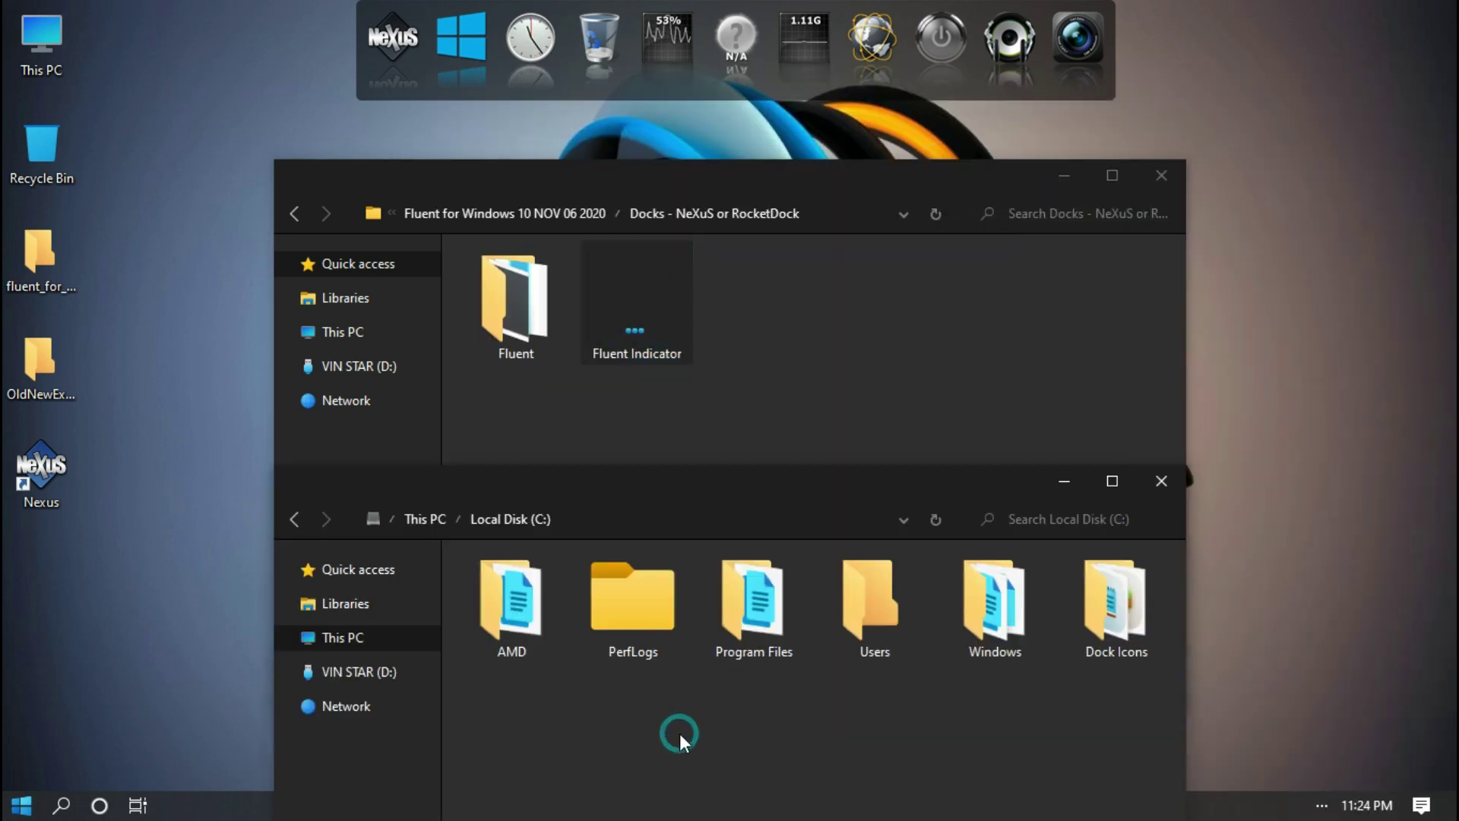
pyautogui.moveTo(632, 493); pyautogui.dragTo(642, 246)
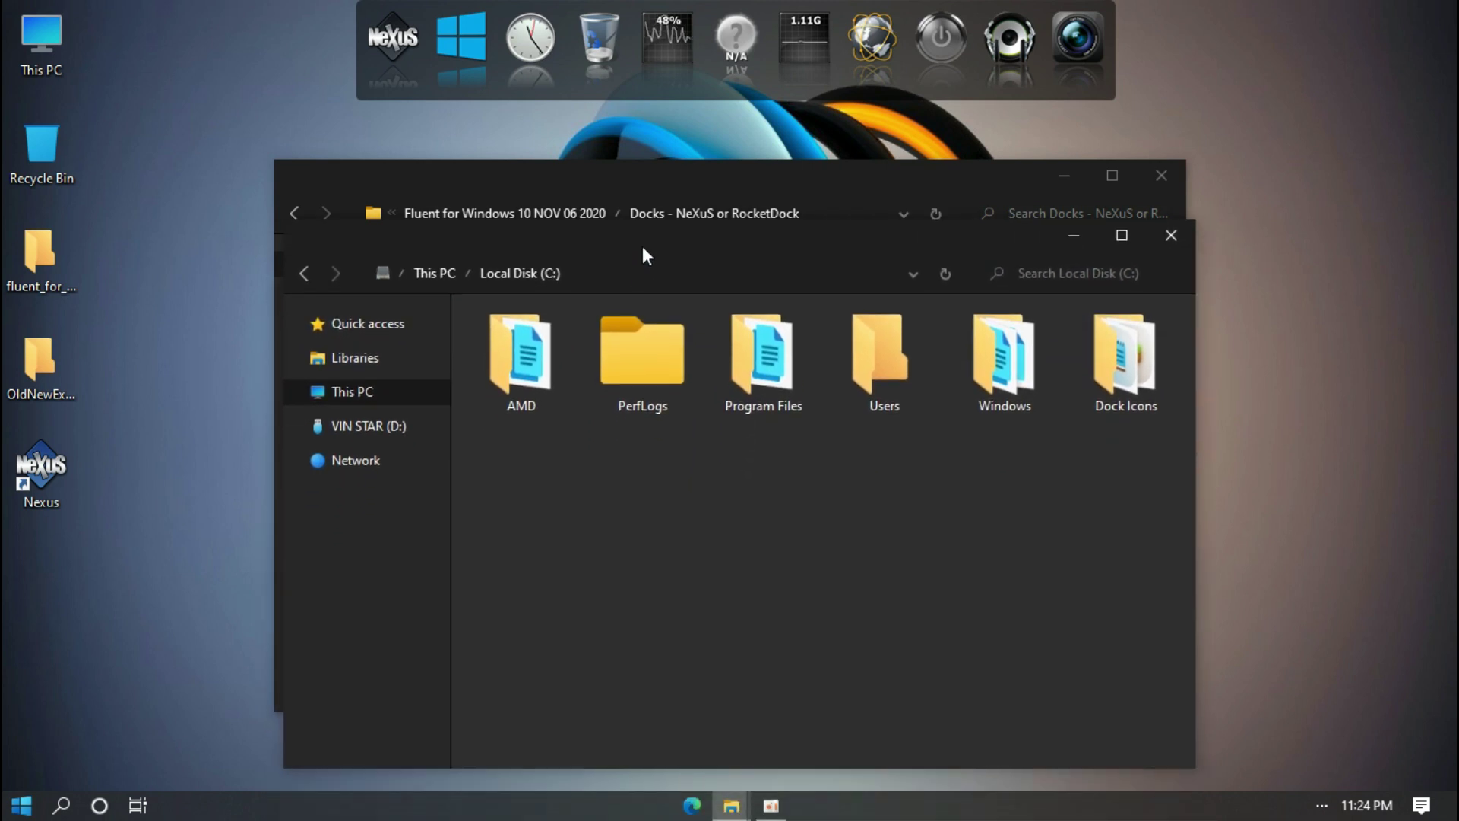
pyautogui.click(384, 336)
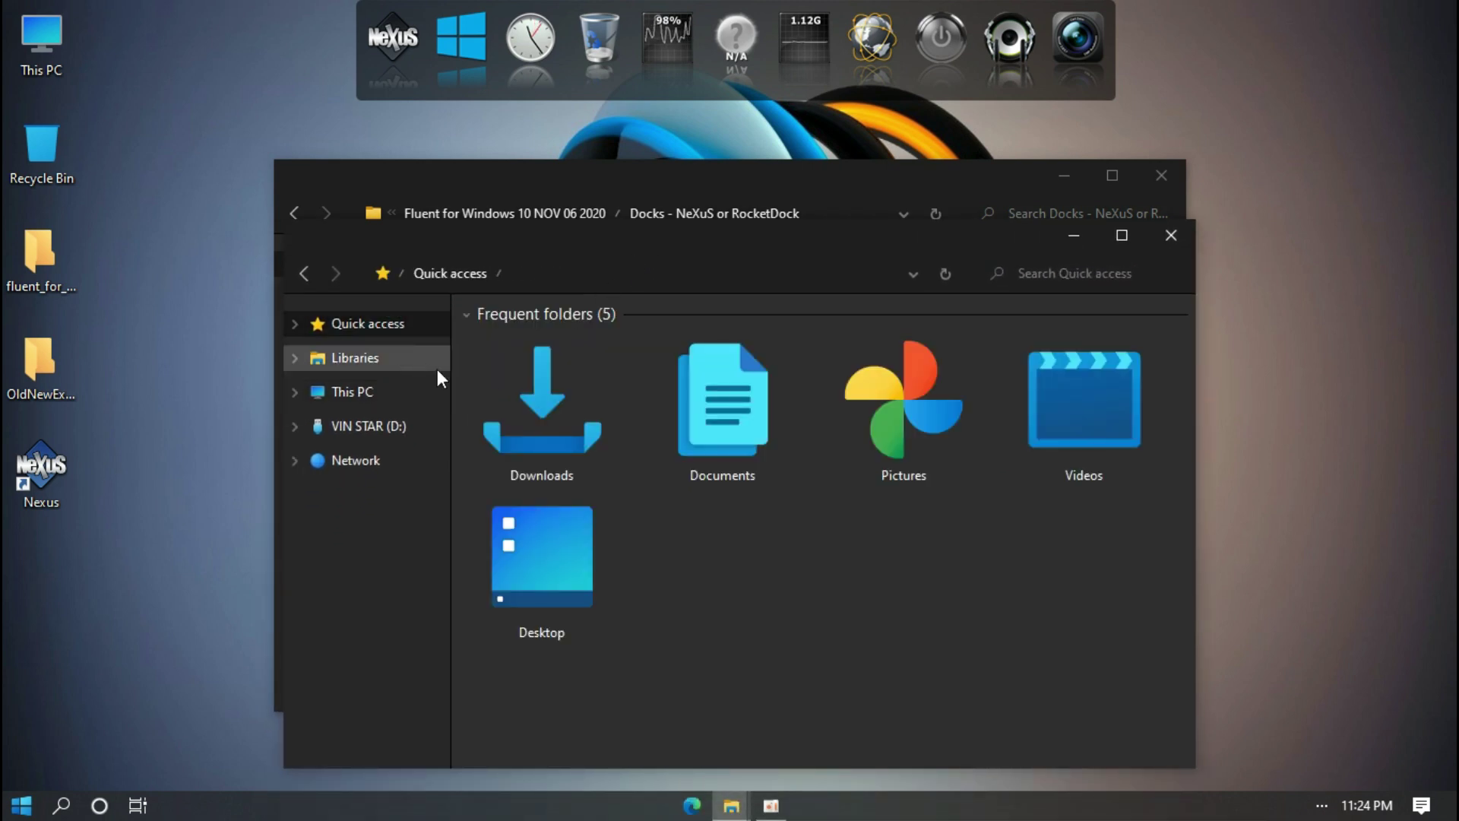
pyautogui.click(716, 435)
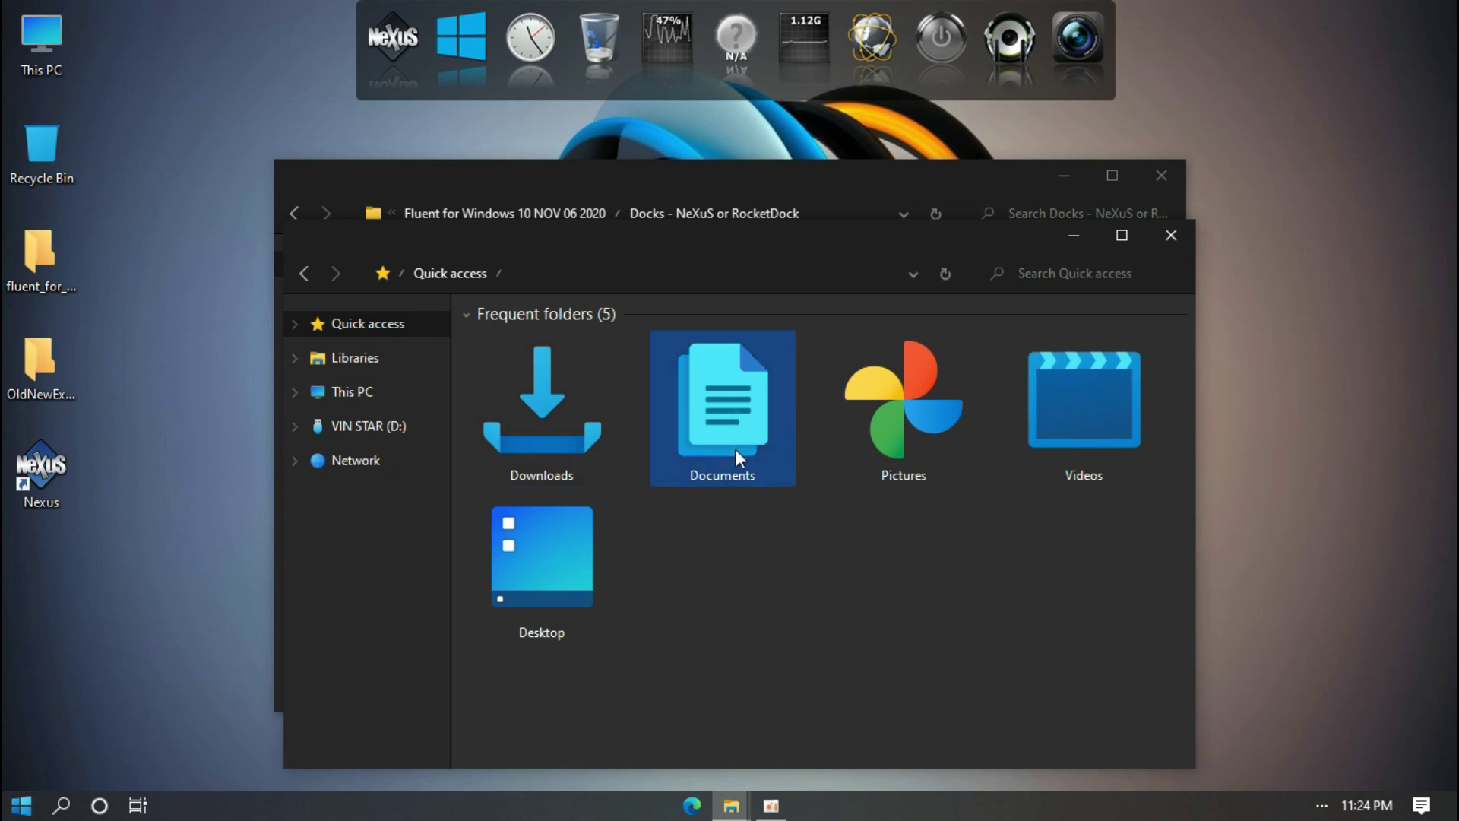
pyautogui.doubleClick(724, 427)
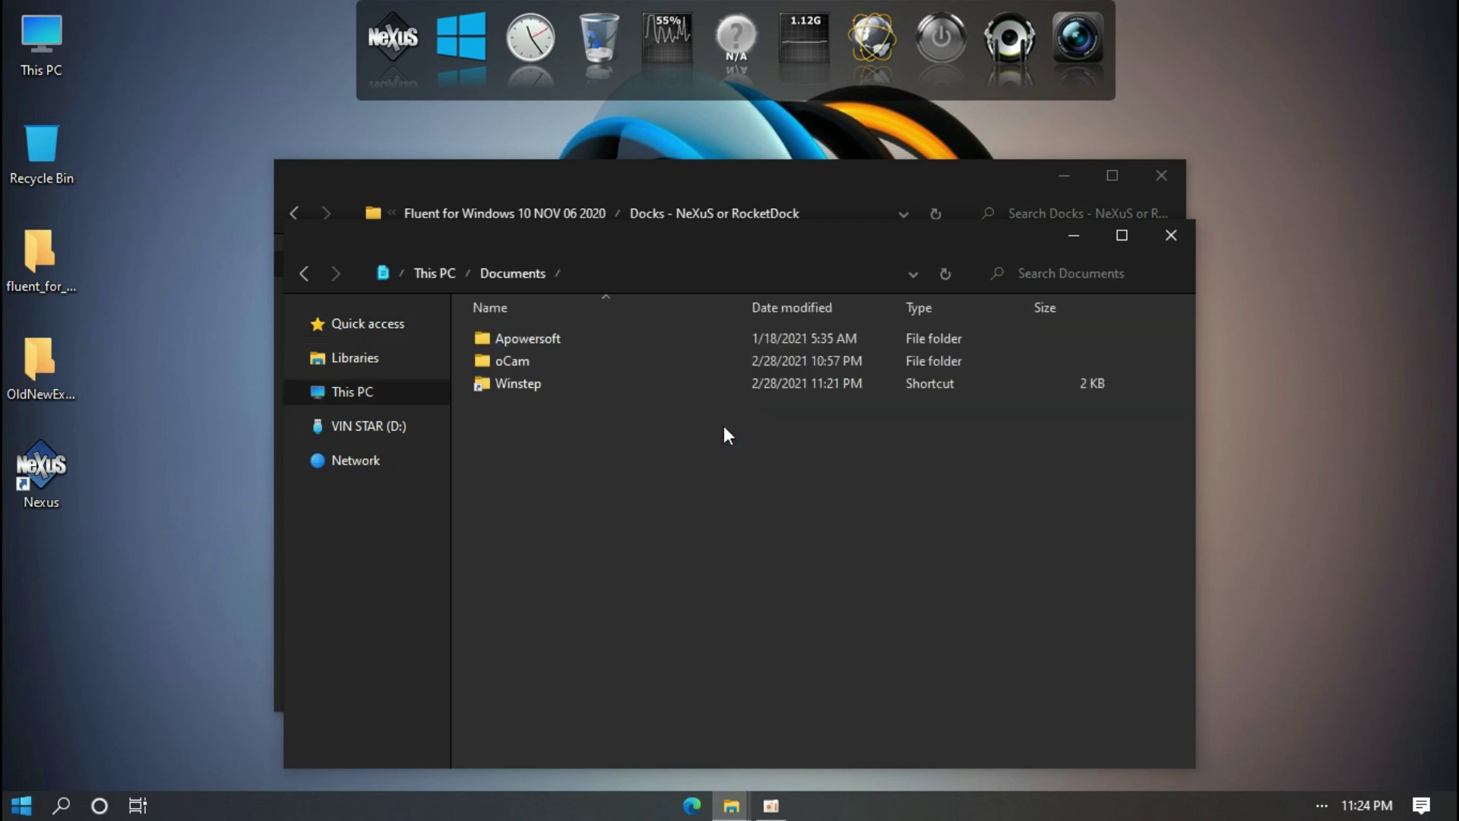
pyautogui.click(501, 384)
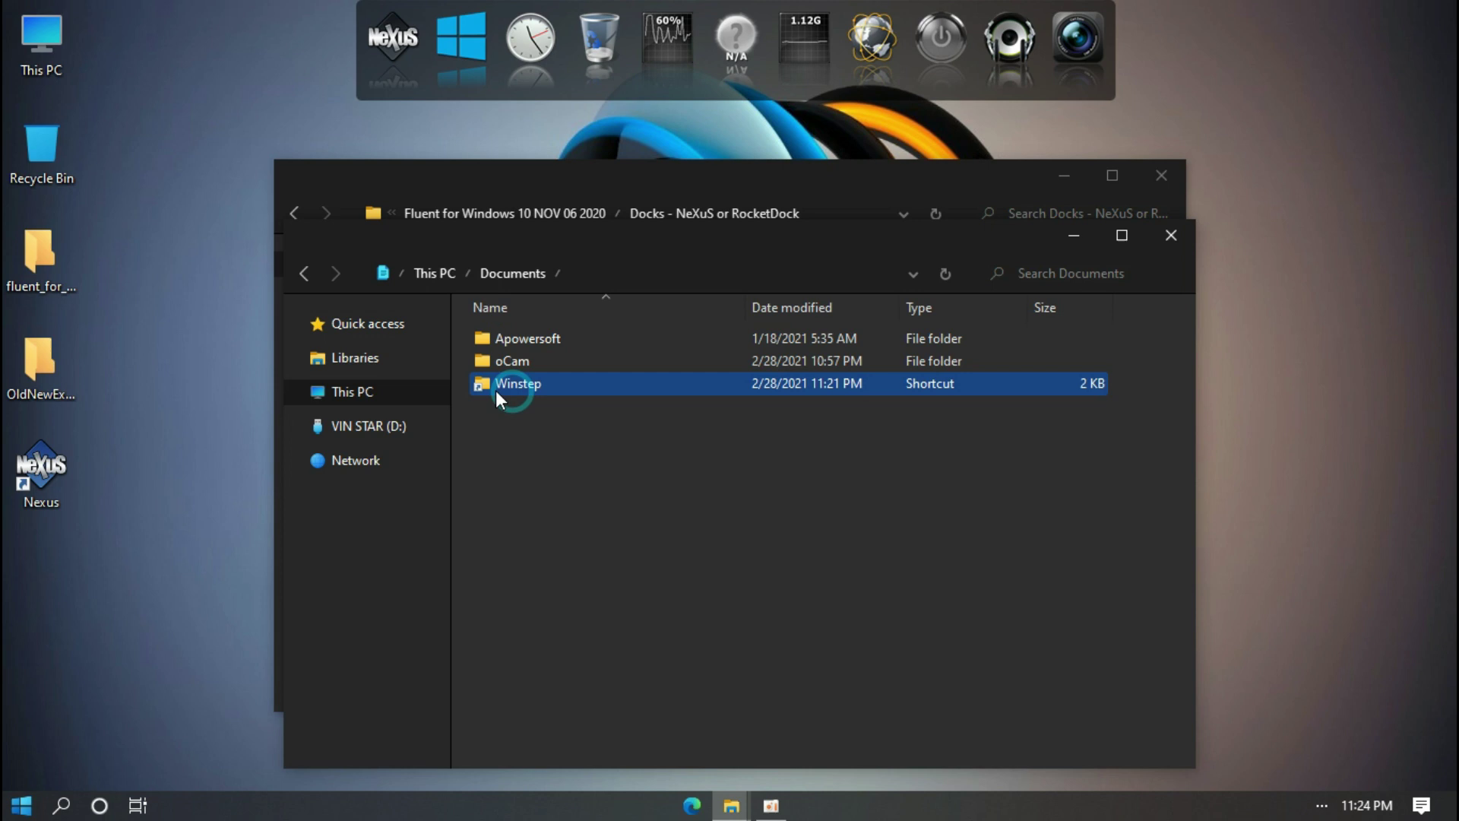
pyautogui.doubleClick(557, 383)
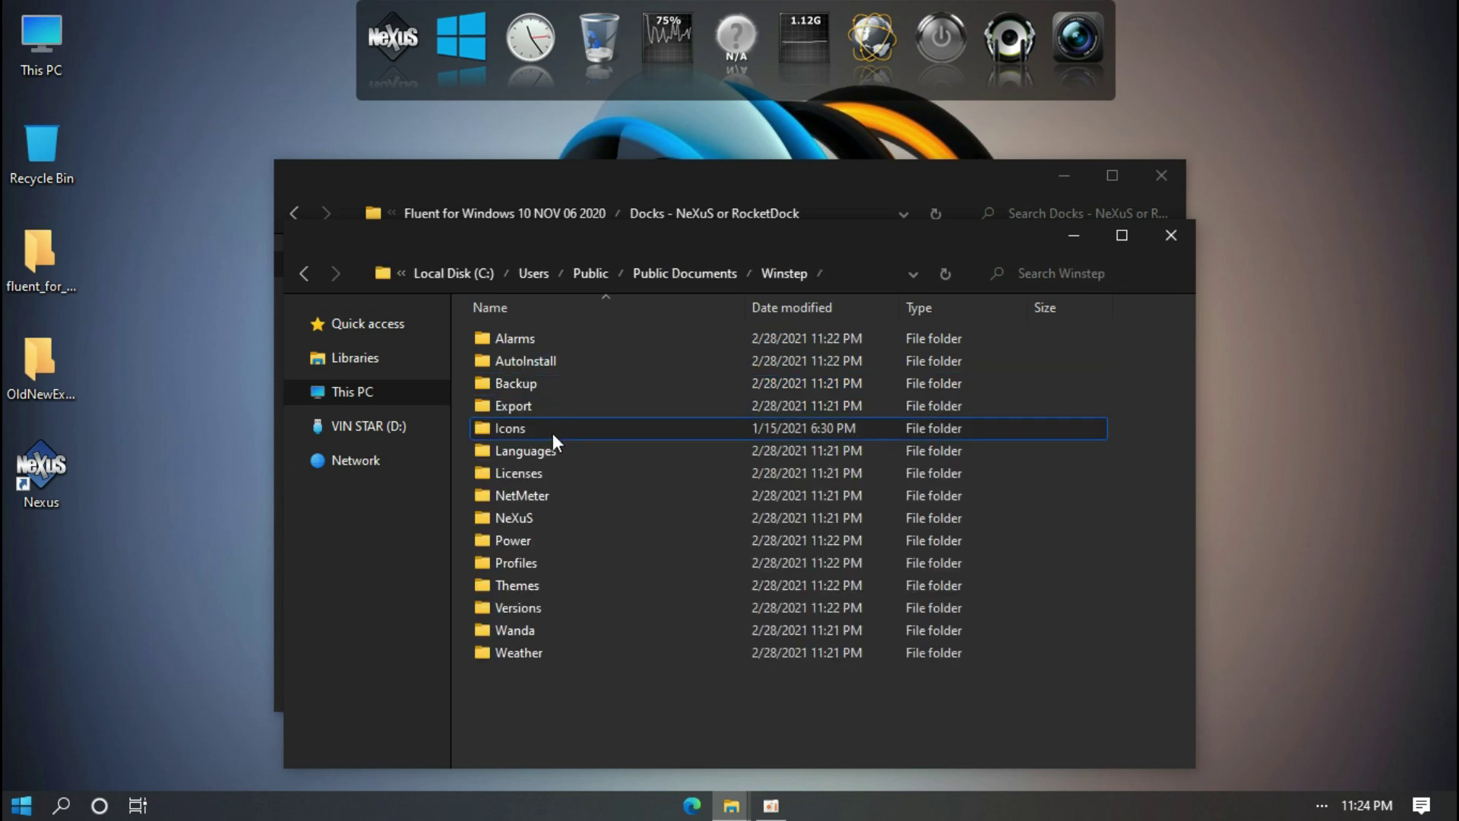
pyautogui.click(530, 519)
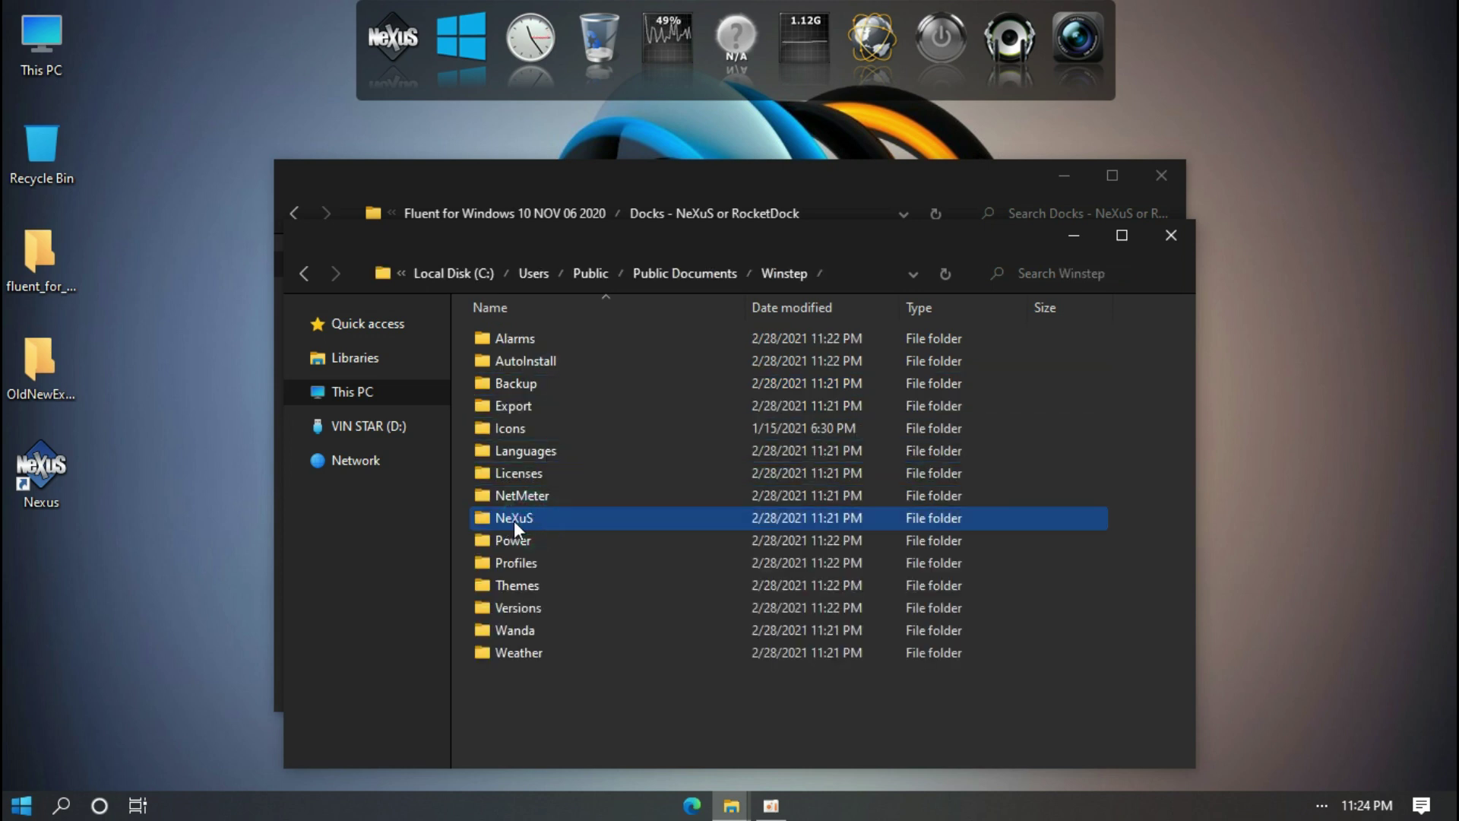
pyautogui.doubleClick(560, 520)
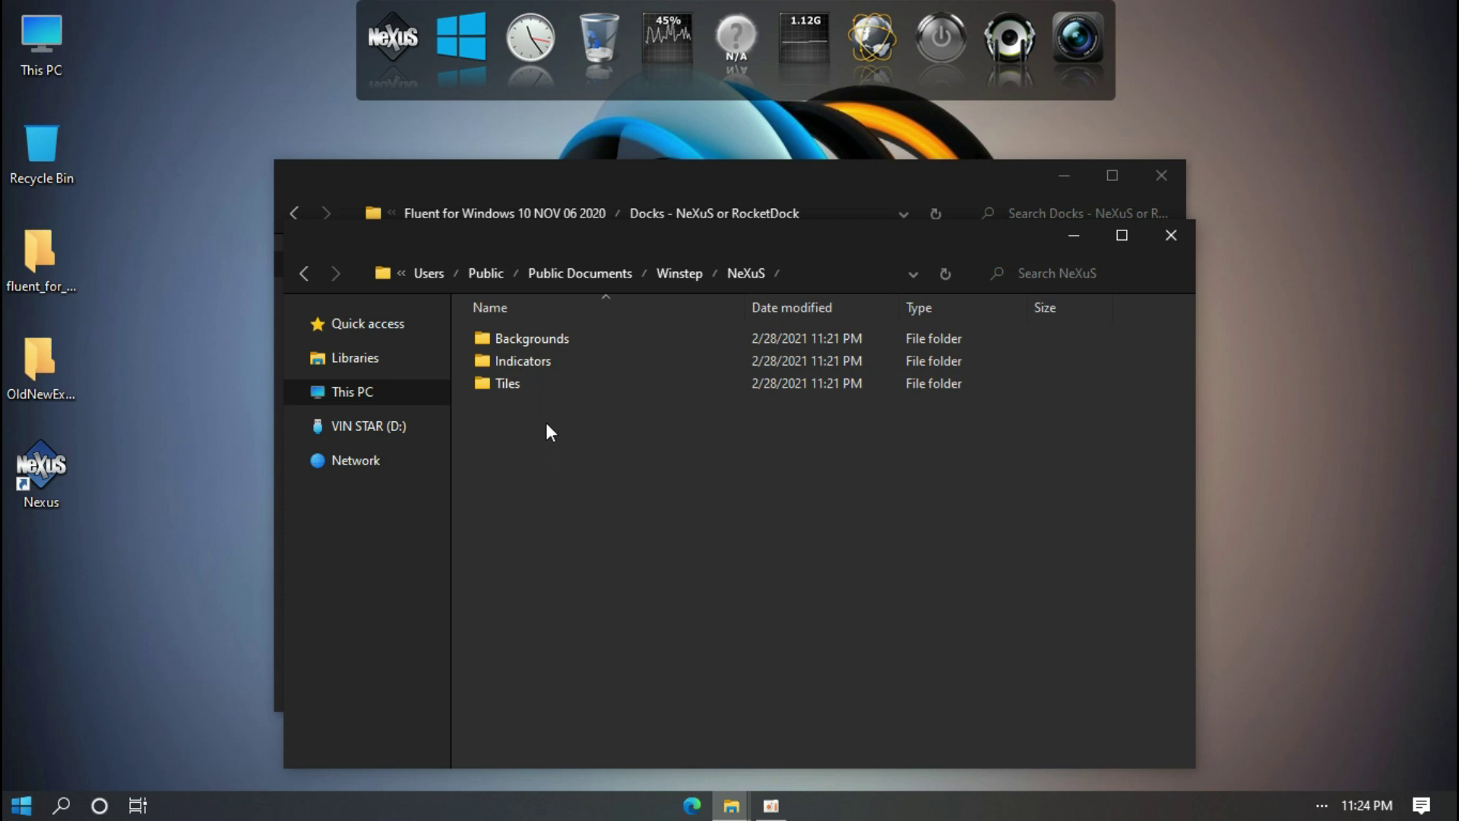
# Step: Paste the Fluent Indicator image into the Indicators folder of NeXuS
pyautogui.click(517, 364)
pyautogui.doubleClick(561, 363)
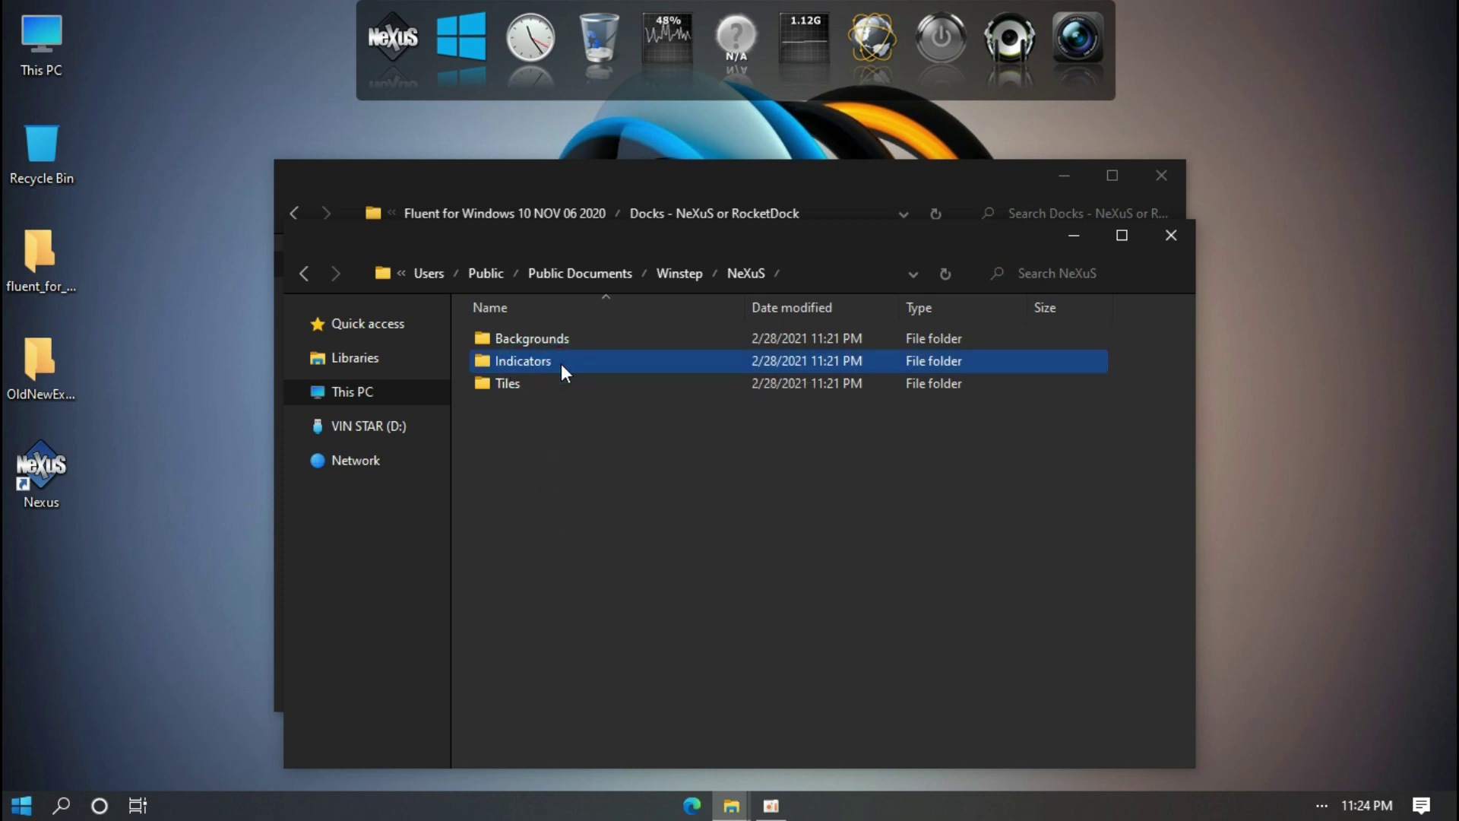
pyautogui.rightClick(460, 388)
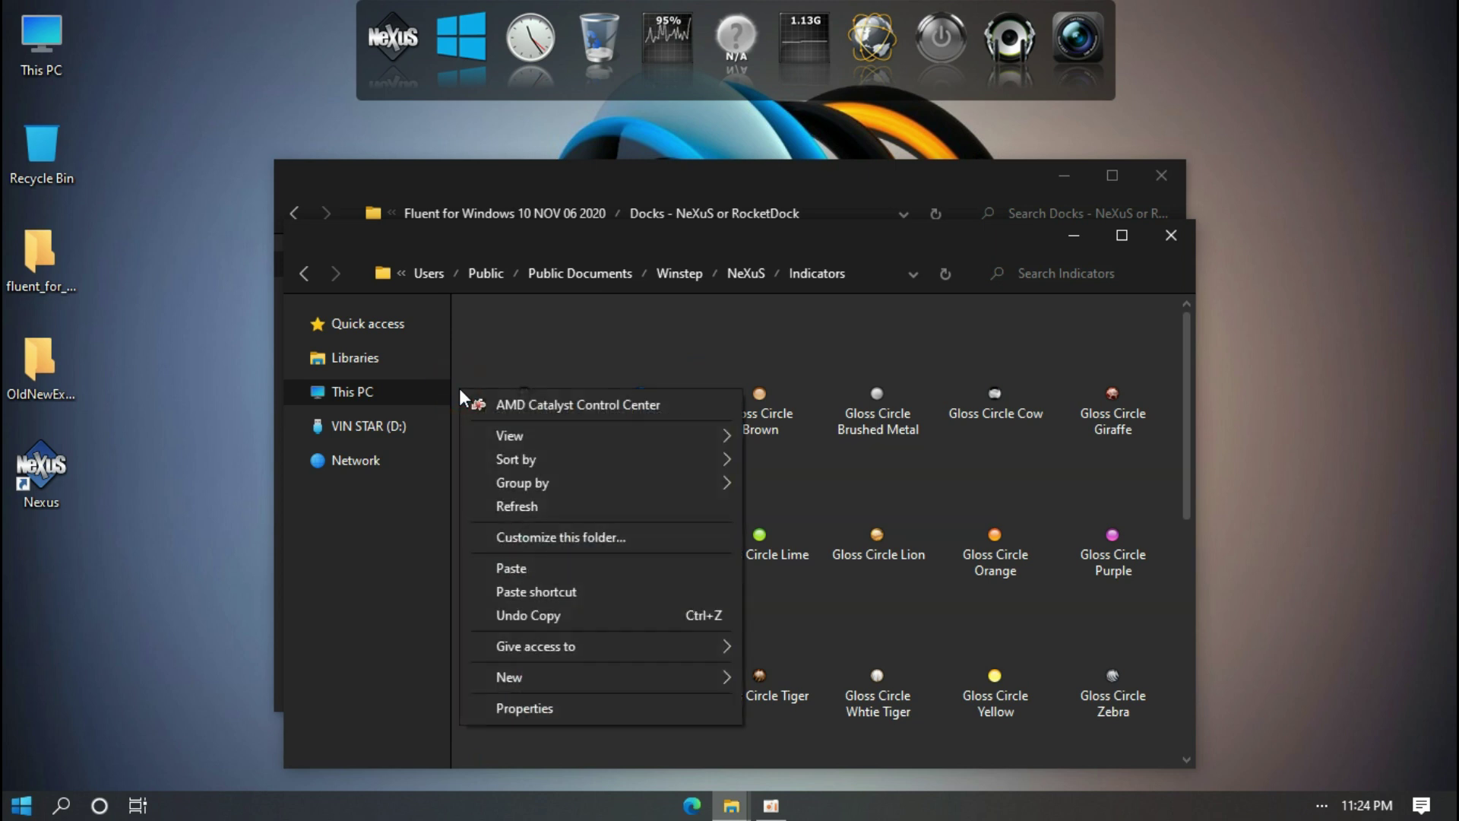
pyautogui.click(514, 568)
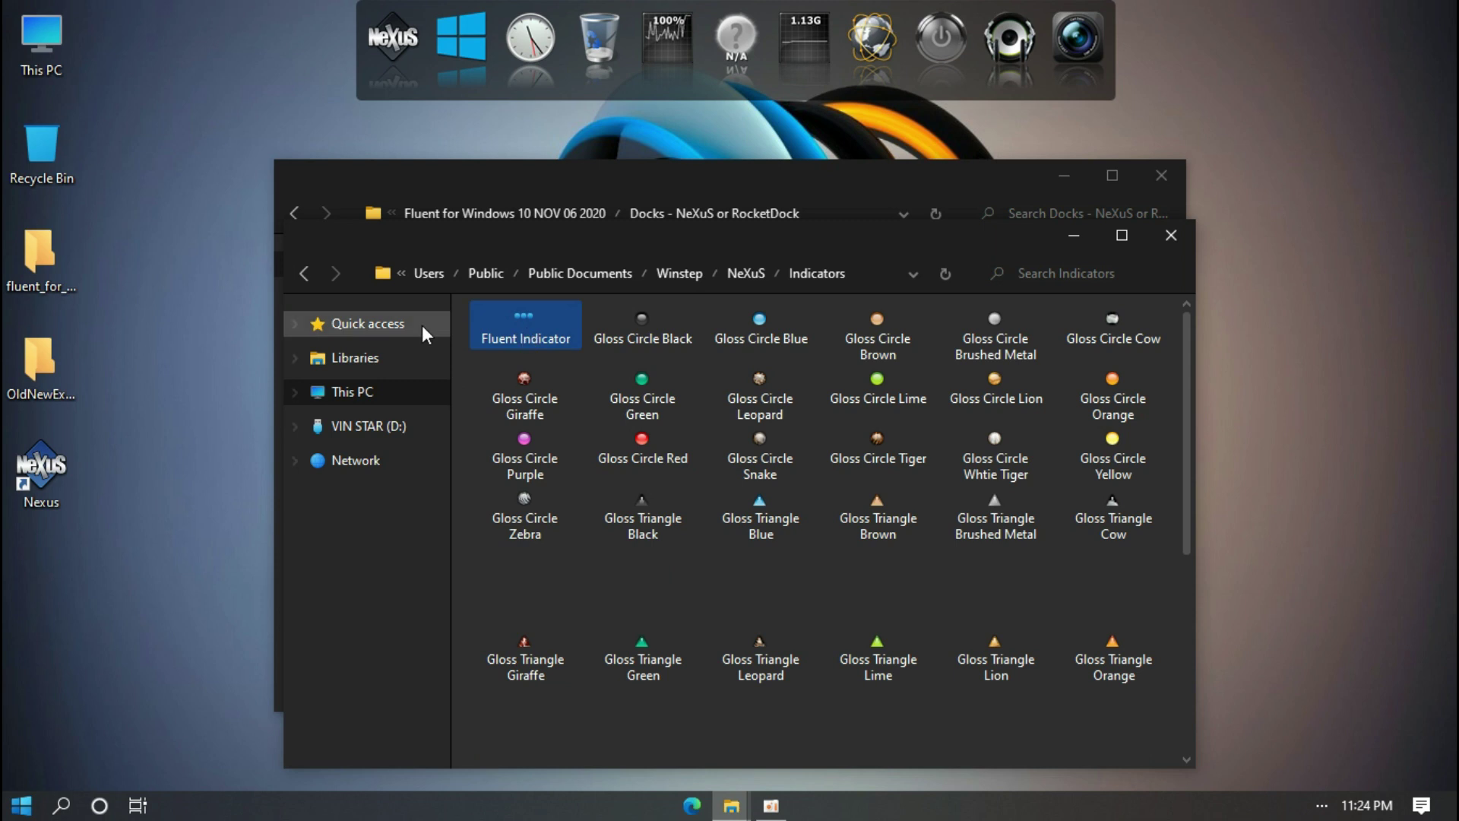
# Step: Return to the NeXuS folder and open its Backgrounds folder
pyautogui.click(303, 275)
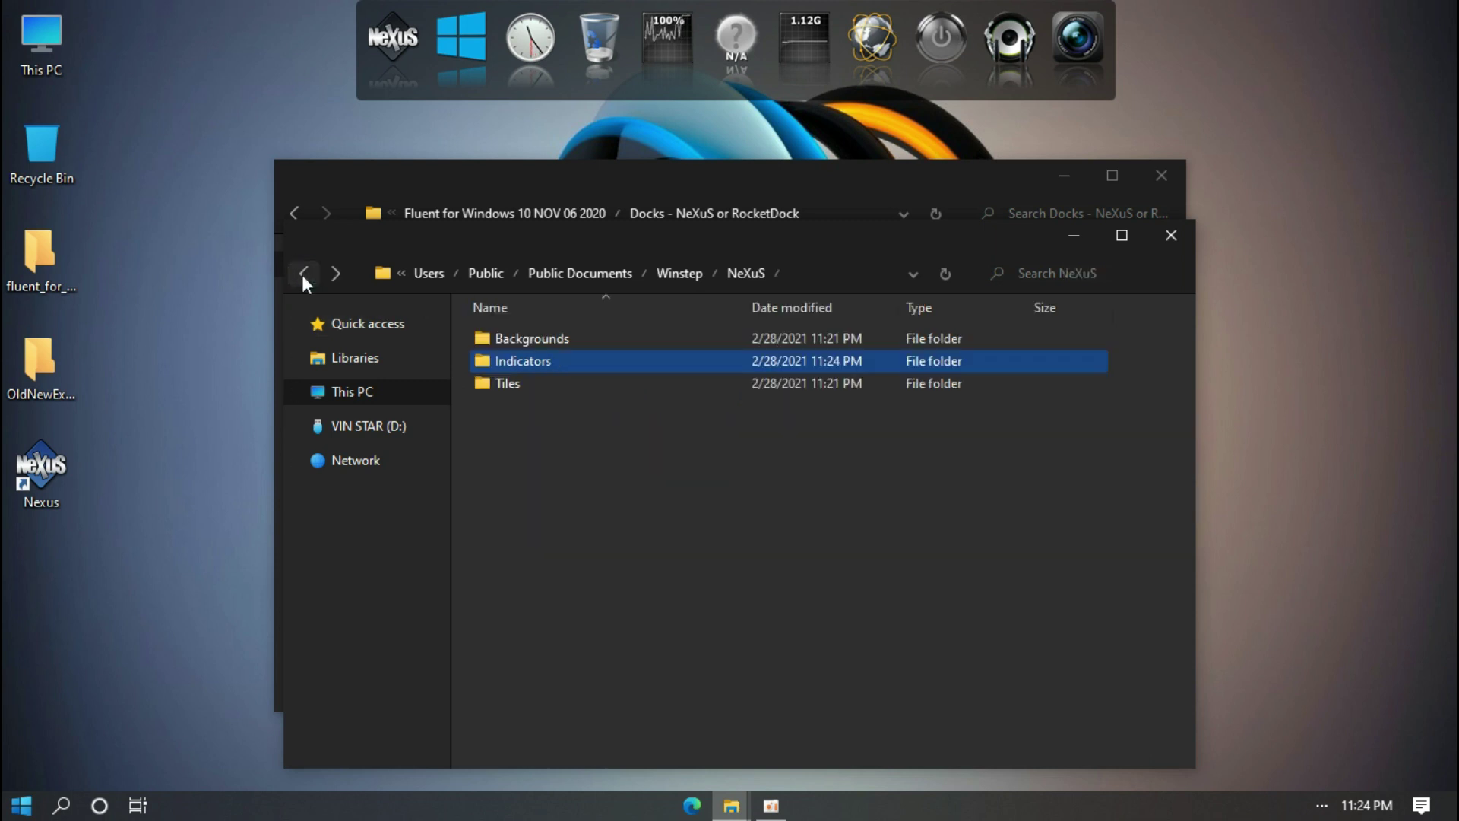
pyautogui.click(517, 340)
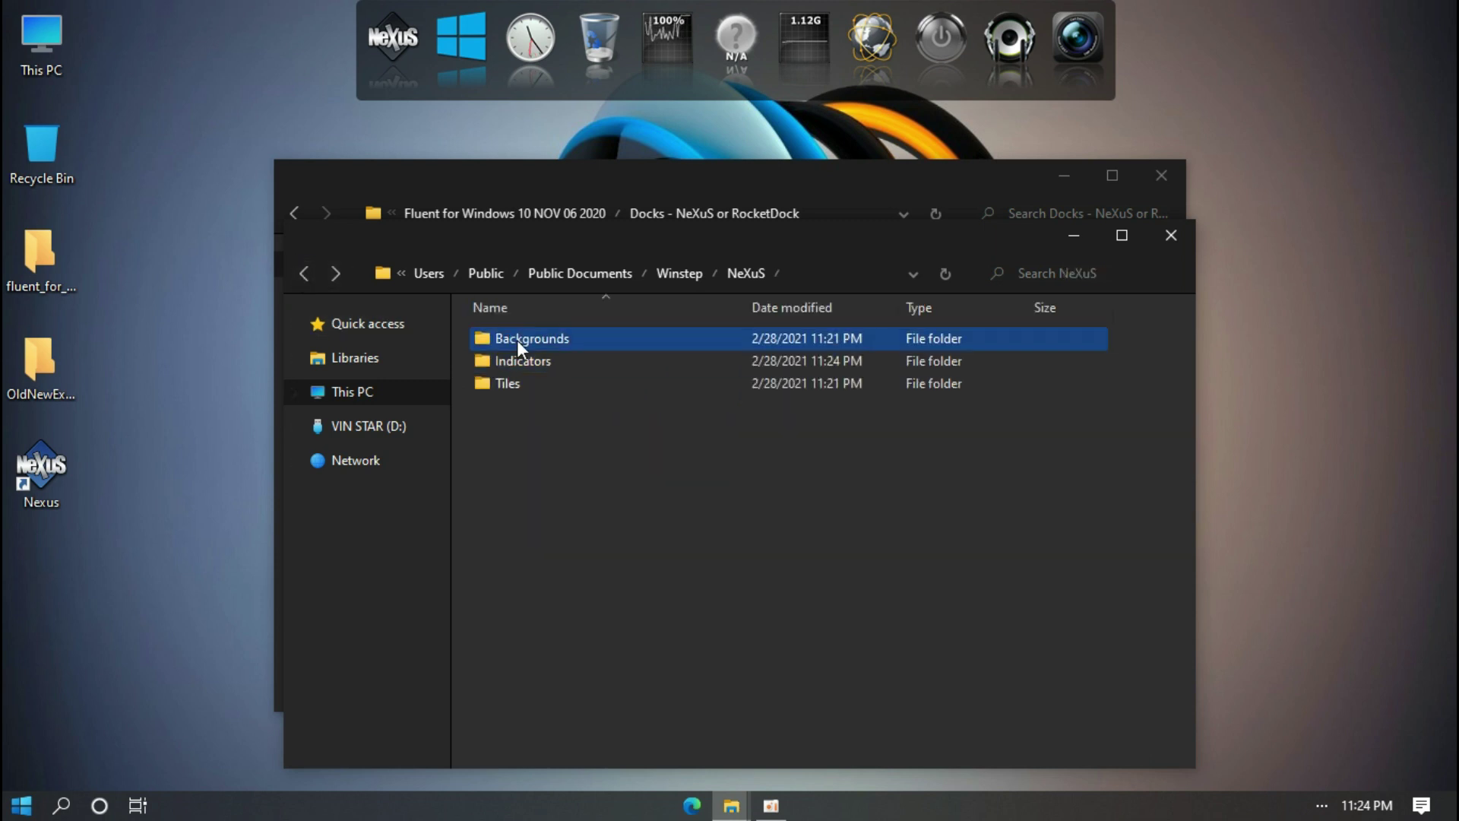
pyautogui.doubleClick(558, 341)
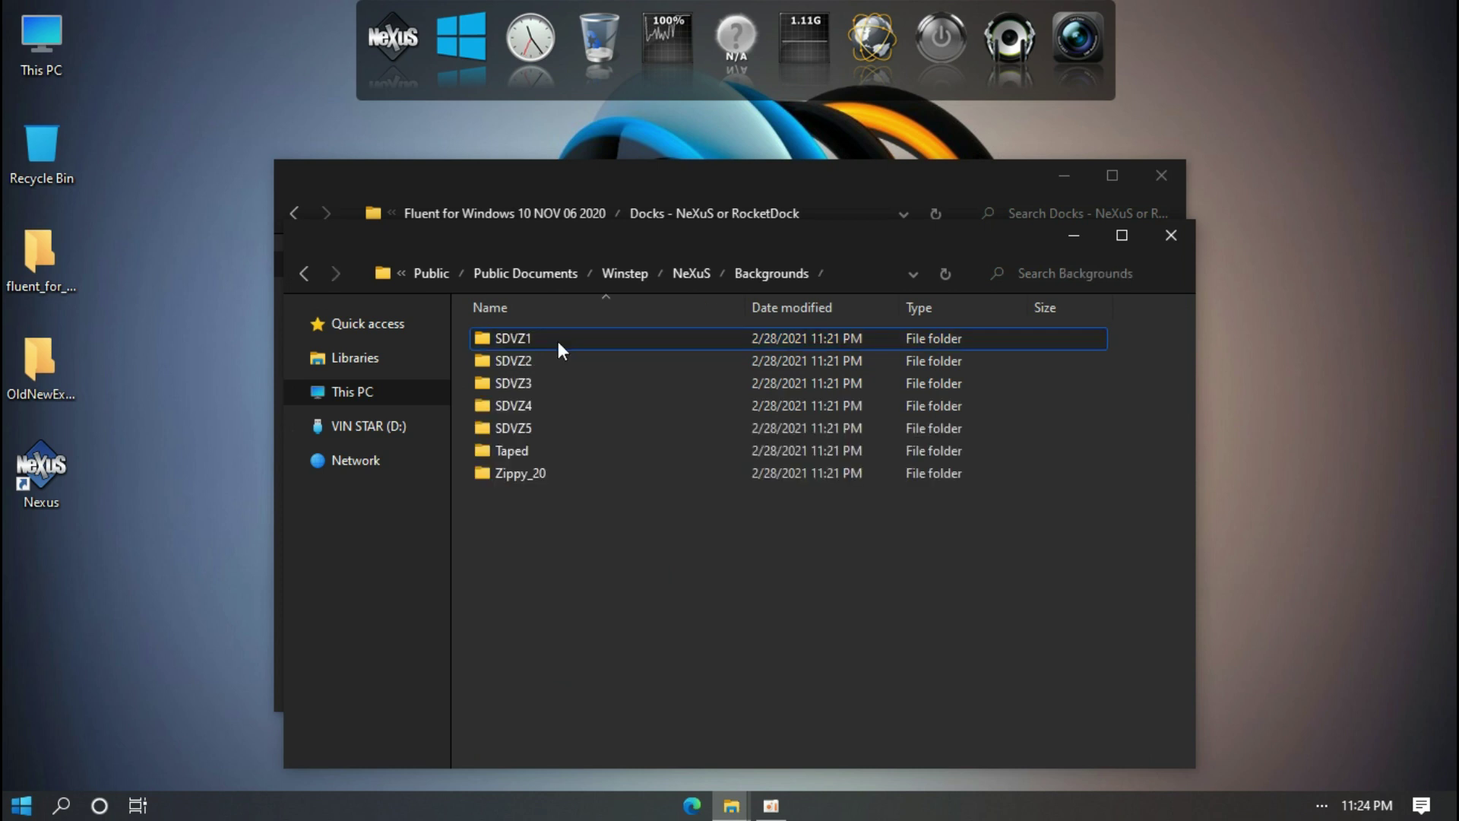
# Step: Copy the Fluent folder from Docks - NeXuS or RocketDock and paste it into the NeXuS Backgrounds folder
pyautogui.moveTo(553, 241); pyautogui.dragTo(553, 461)
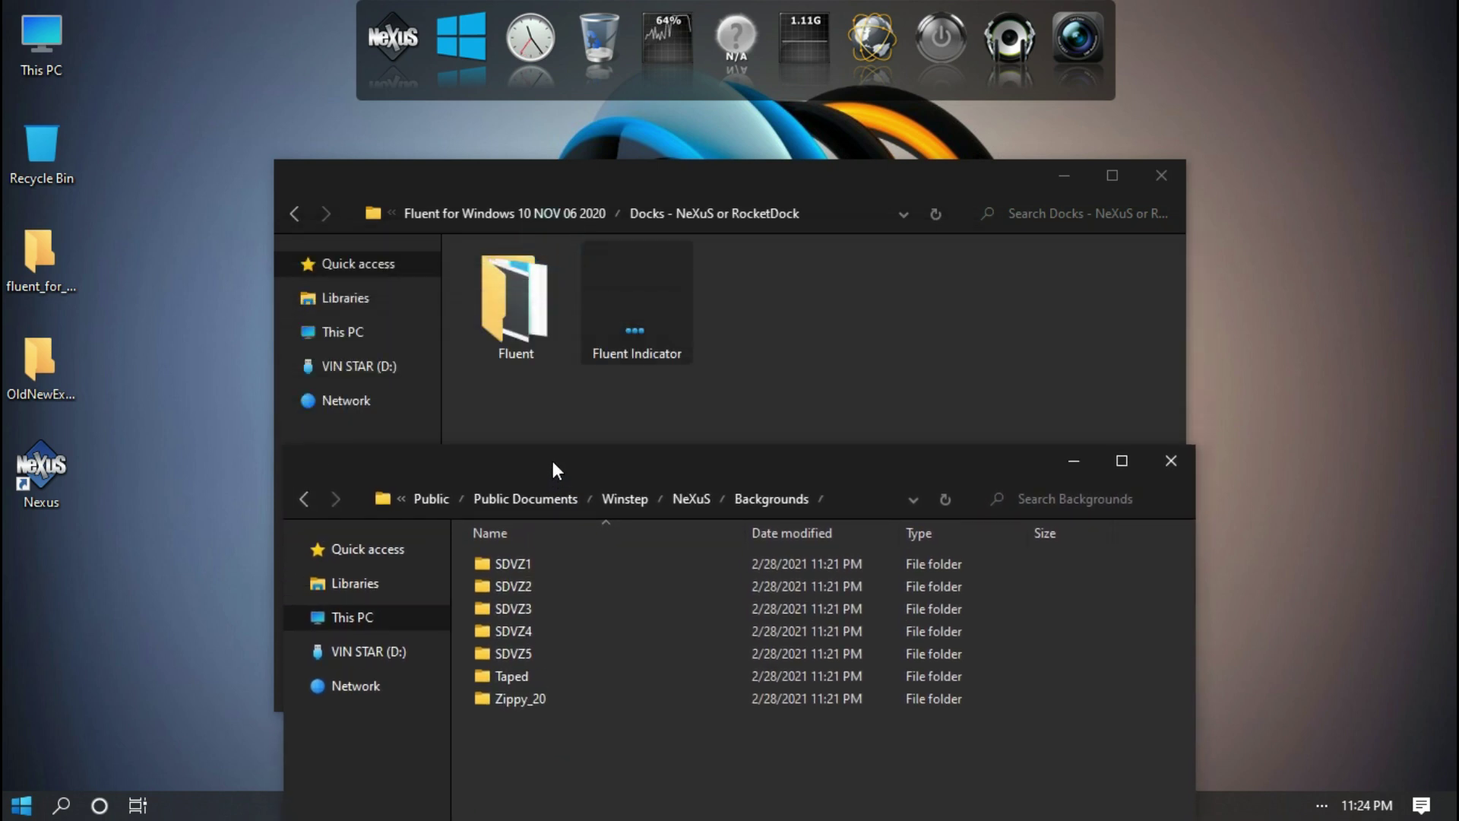
pyautogui.click(519, 328)
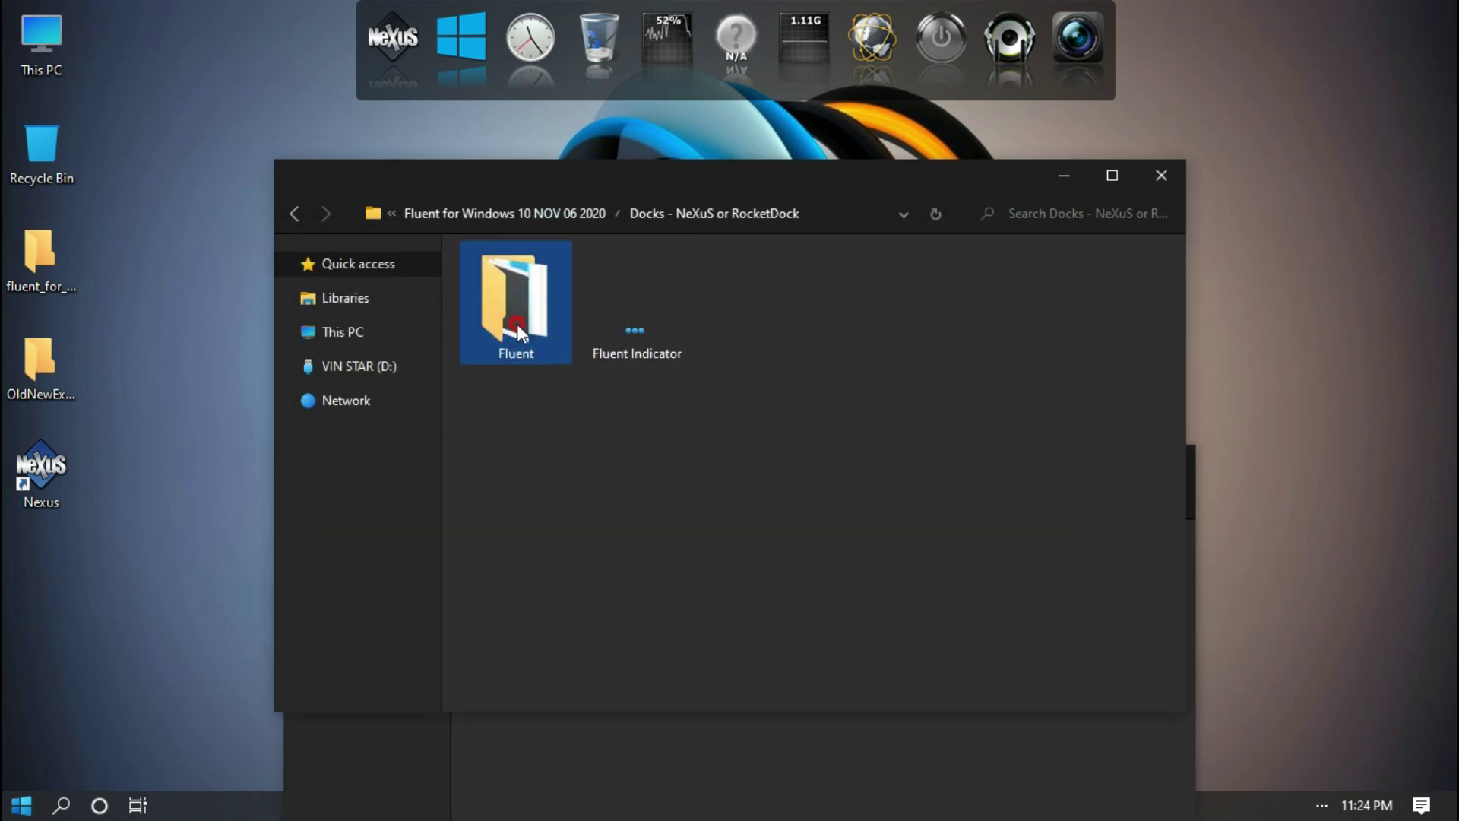
pyautogui.rightClick(517, 323)
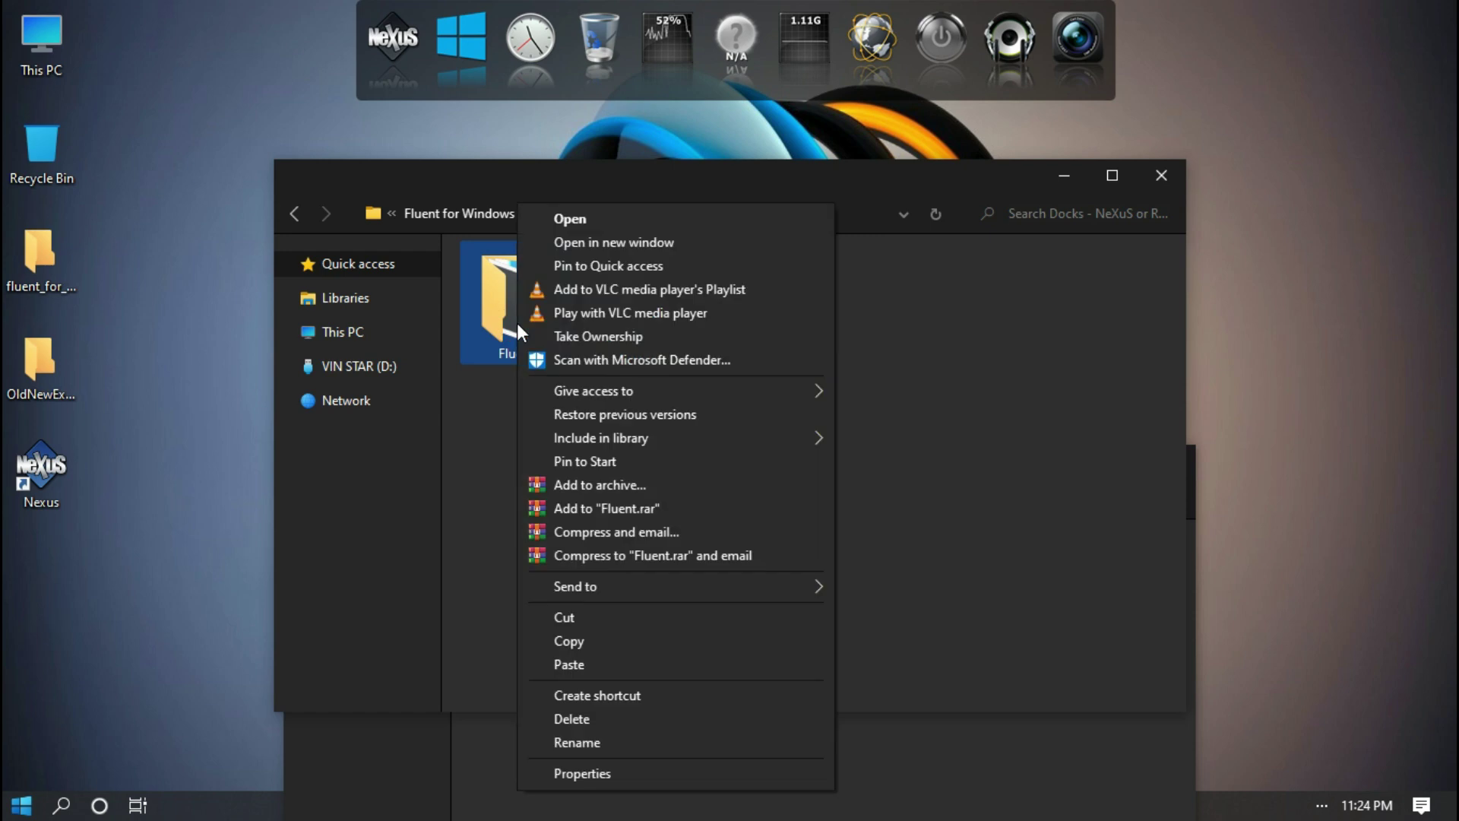
pyautogui.click(586, 639)
pyautogui.click(567, 732)
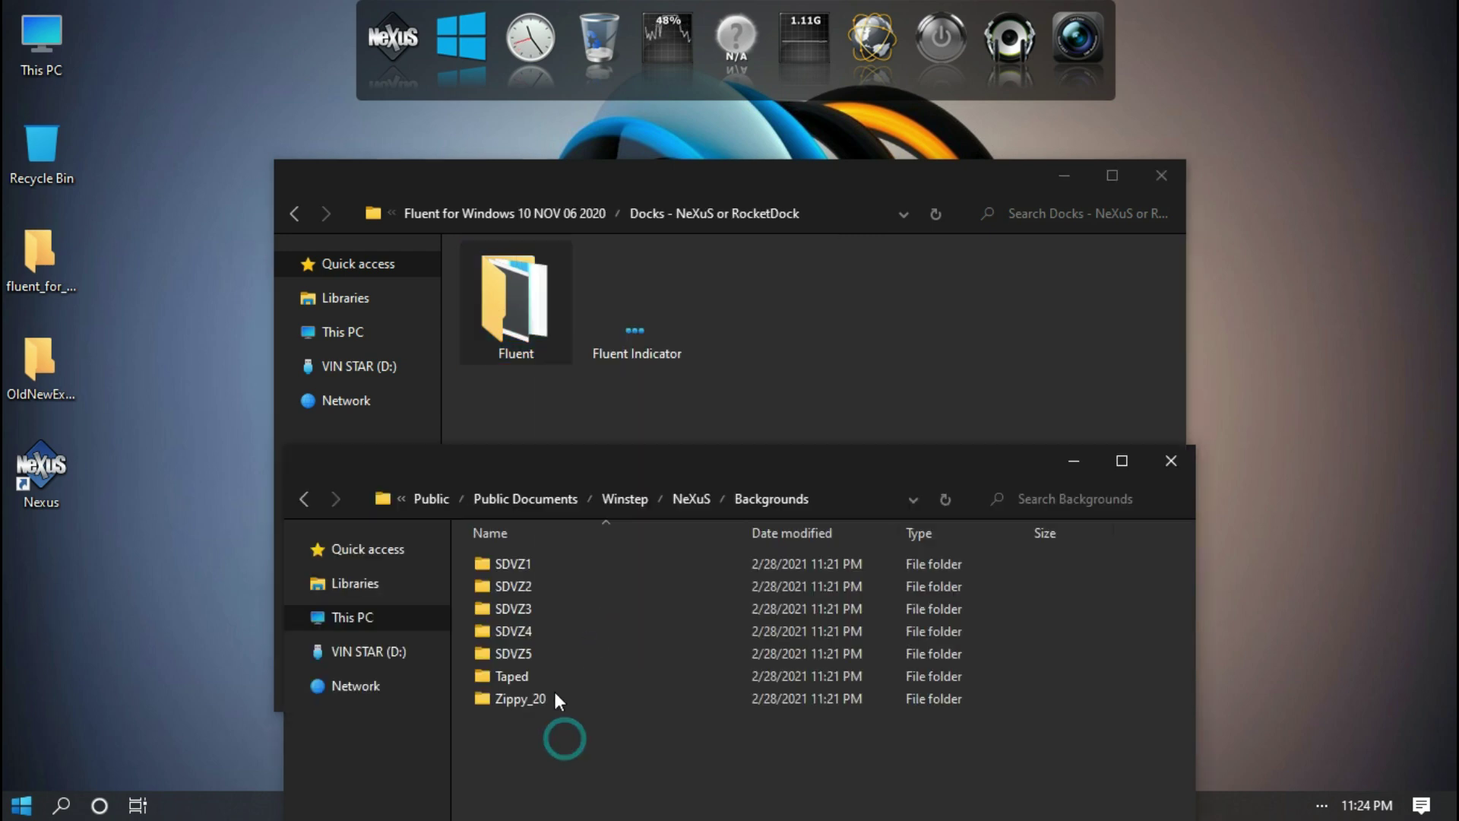
pyautogui.moveTo(561, 477); pyautogui.dragTo(572, 385)
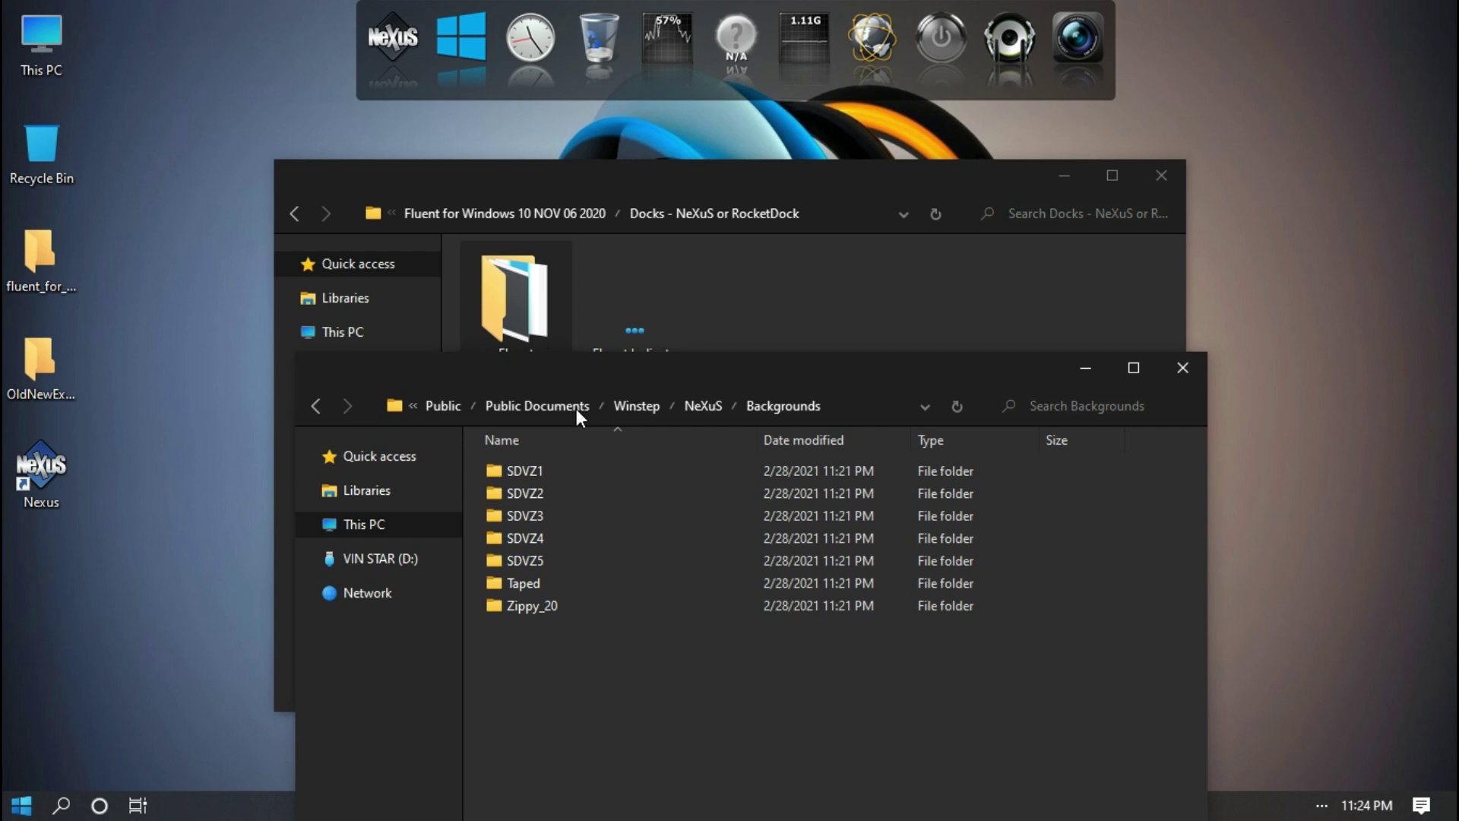
pyautogui.rightClick(611, 676)
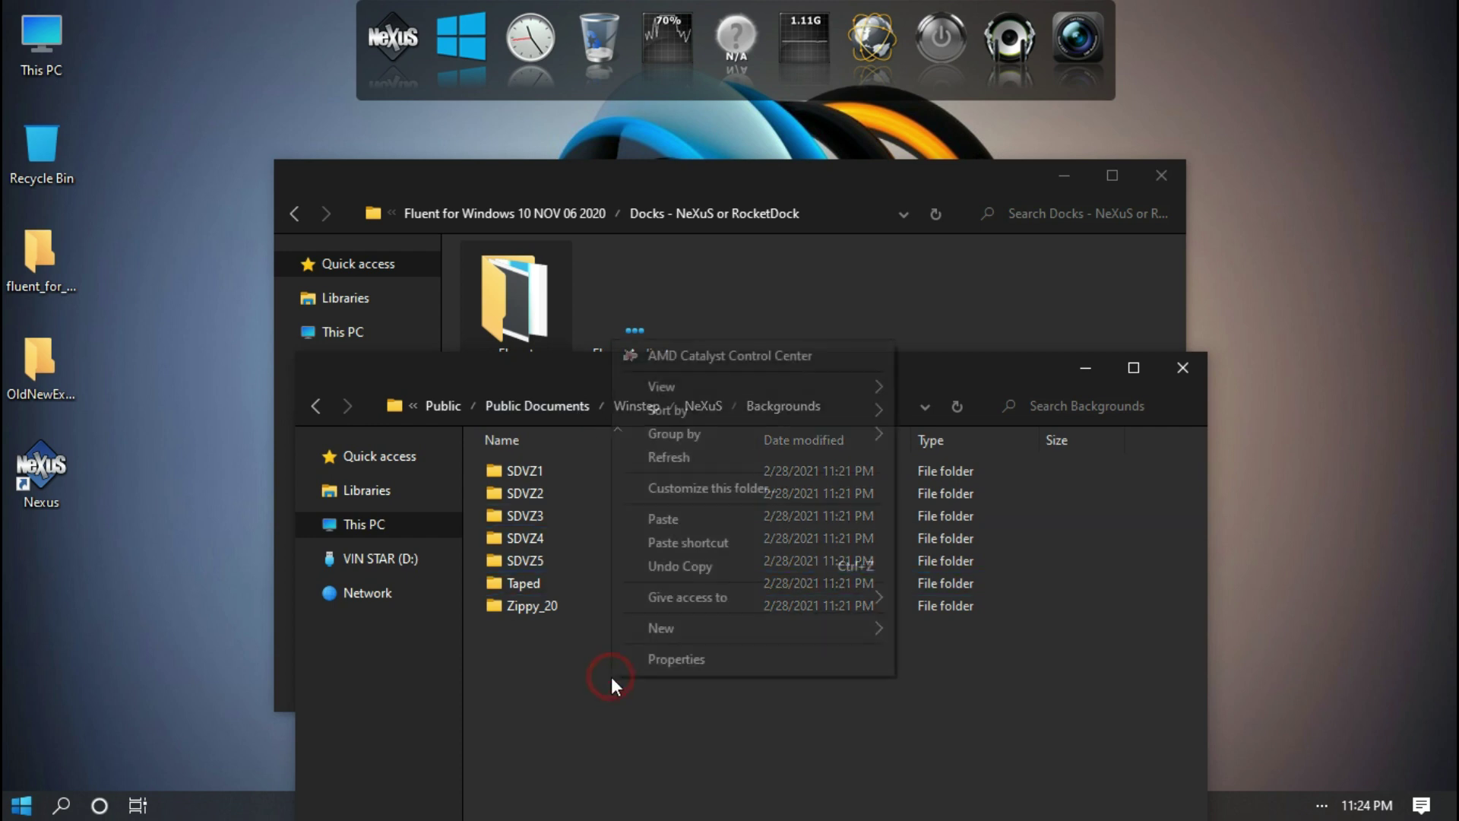
pyautogui.click(658, 521)
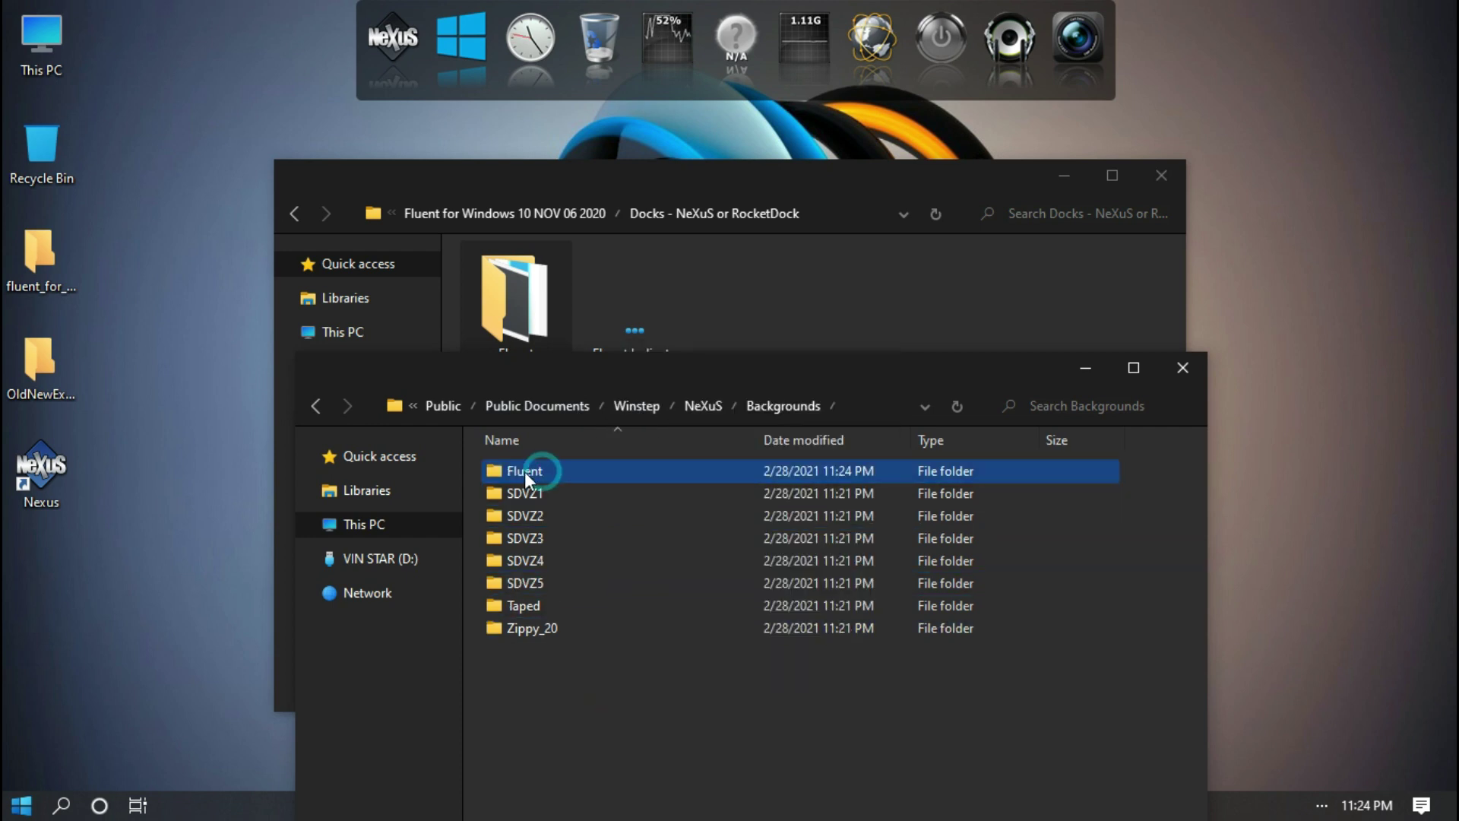
# Step: Close the Backgrounds and Docks - NeXuS or RocketDock folder windows
pyautogui.click(524, 471)
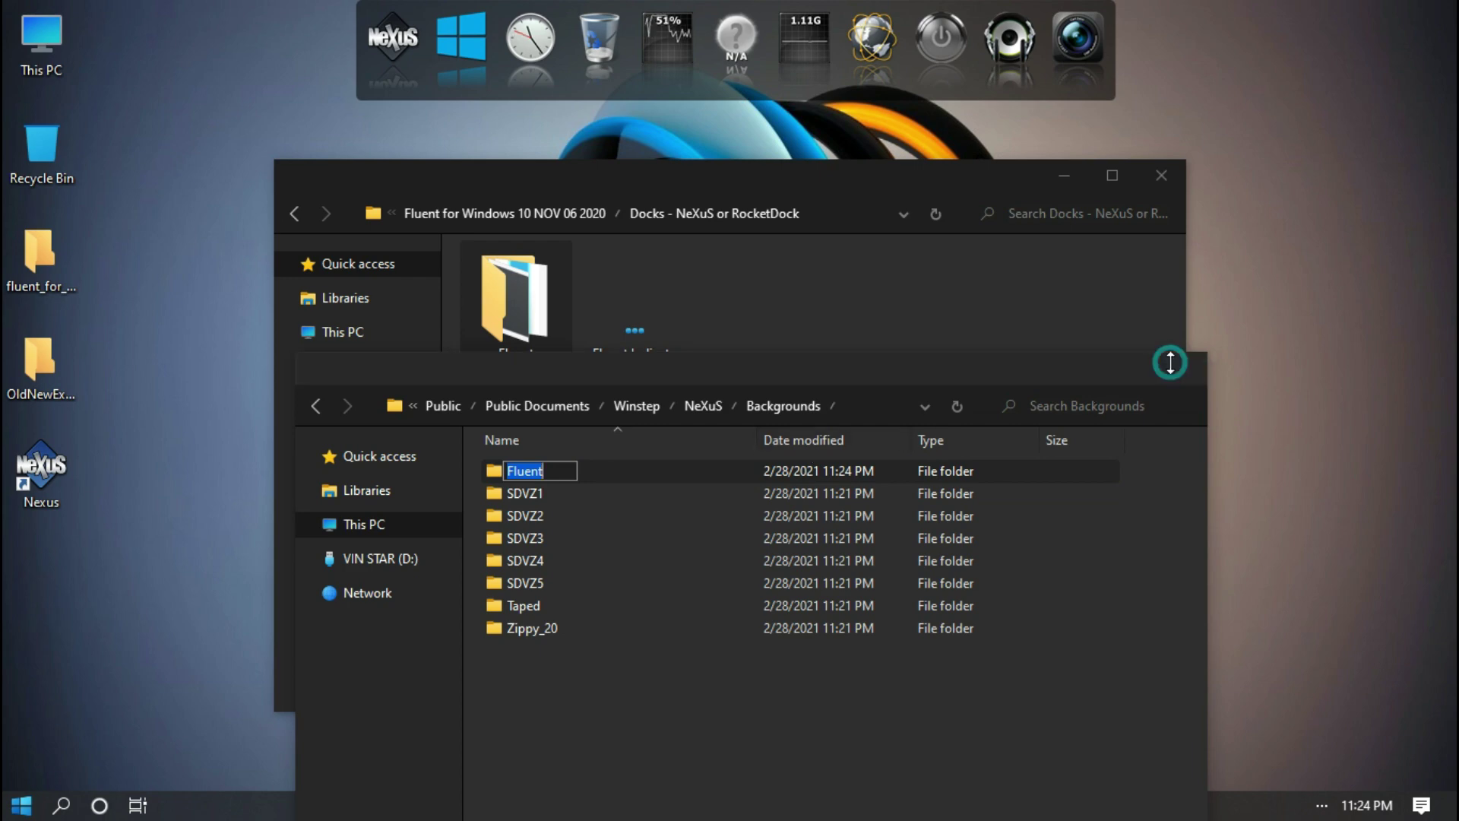
pyautogui.click(1183, 368)
pyautogui.click(1148, 185)
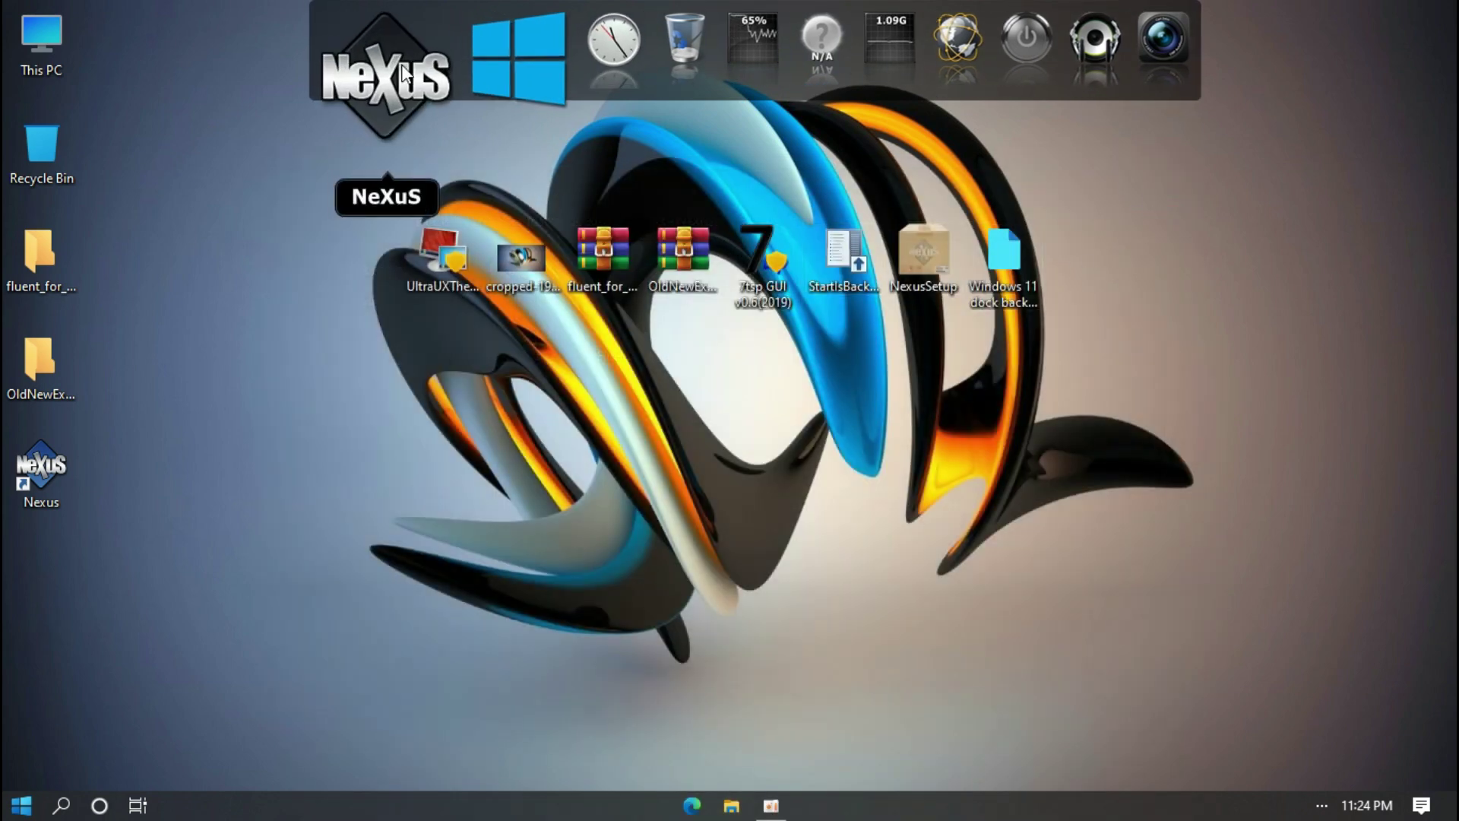
# Step: Restore the NeXuS dock settings from the Windows 11 dock backup.wbk file on the Desktop and accept the preferences
pyautogui.click(401, 70)
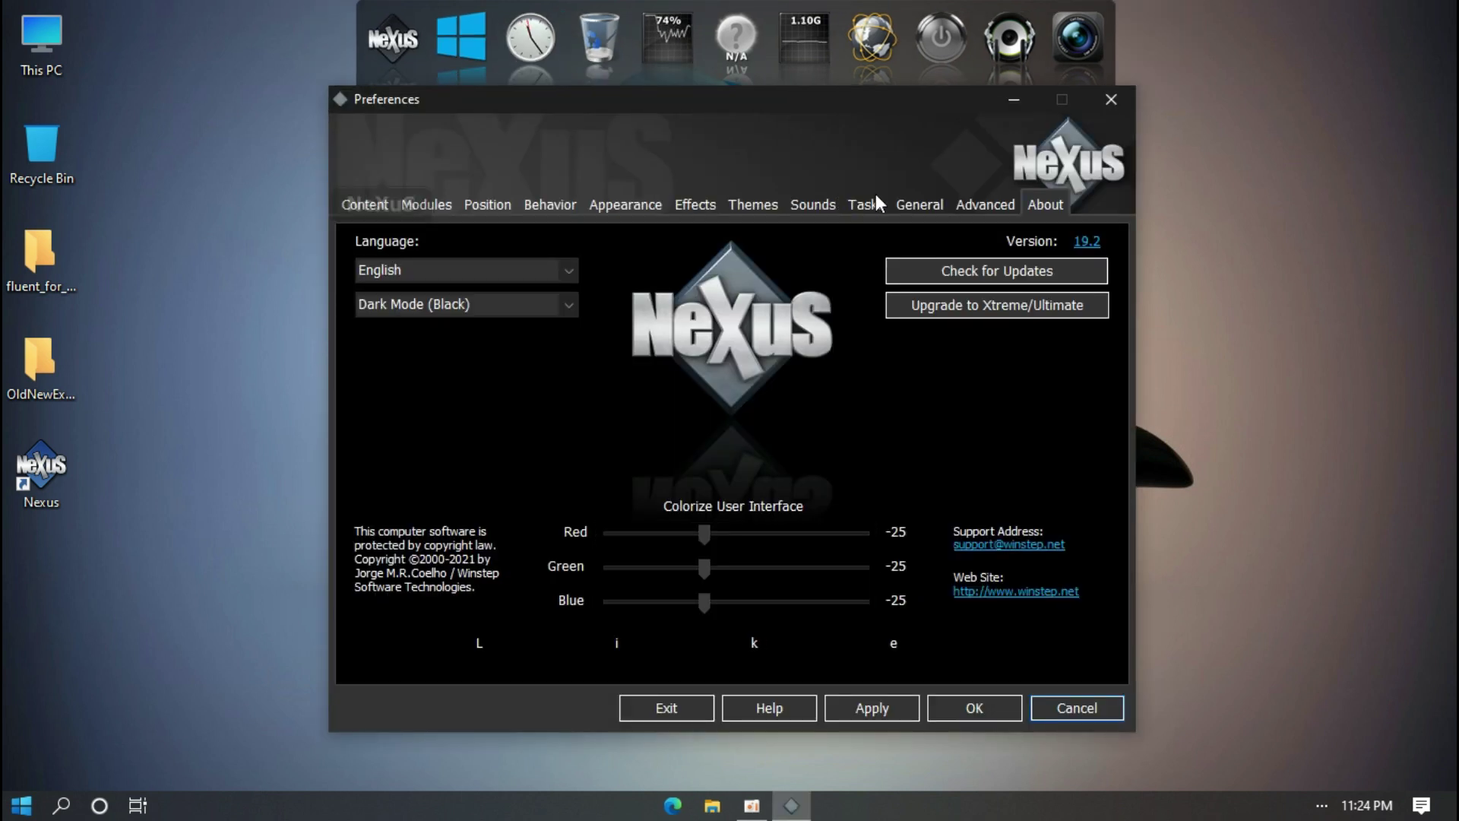
pyautogui.click(979, 207)
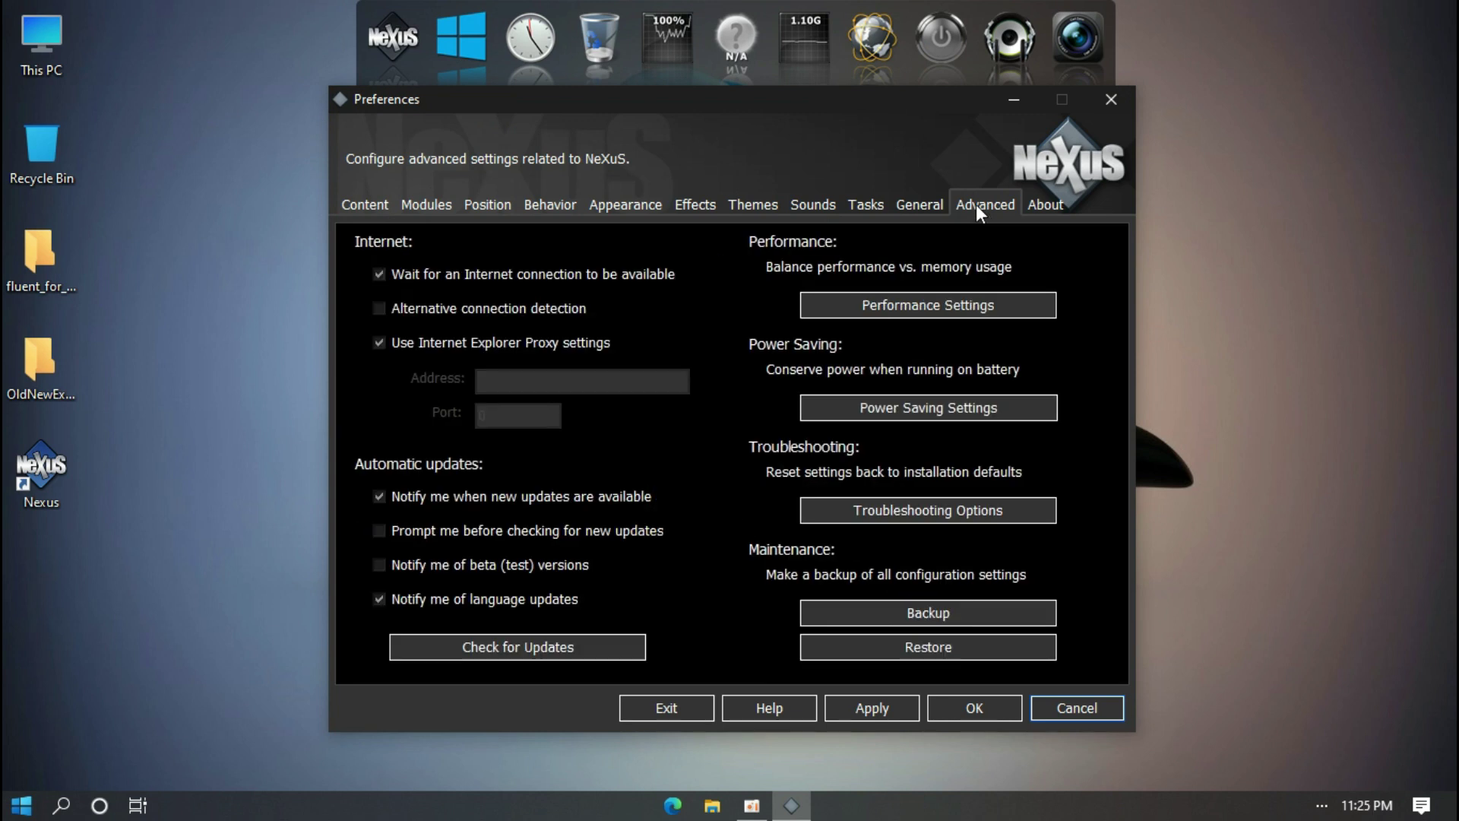
pyautogui.click(950, 643)
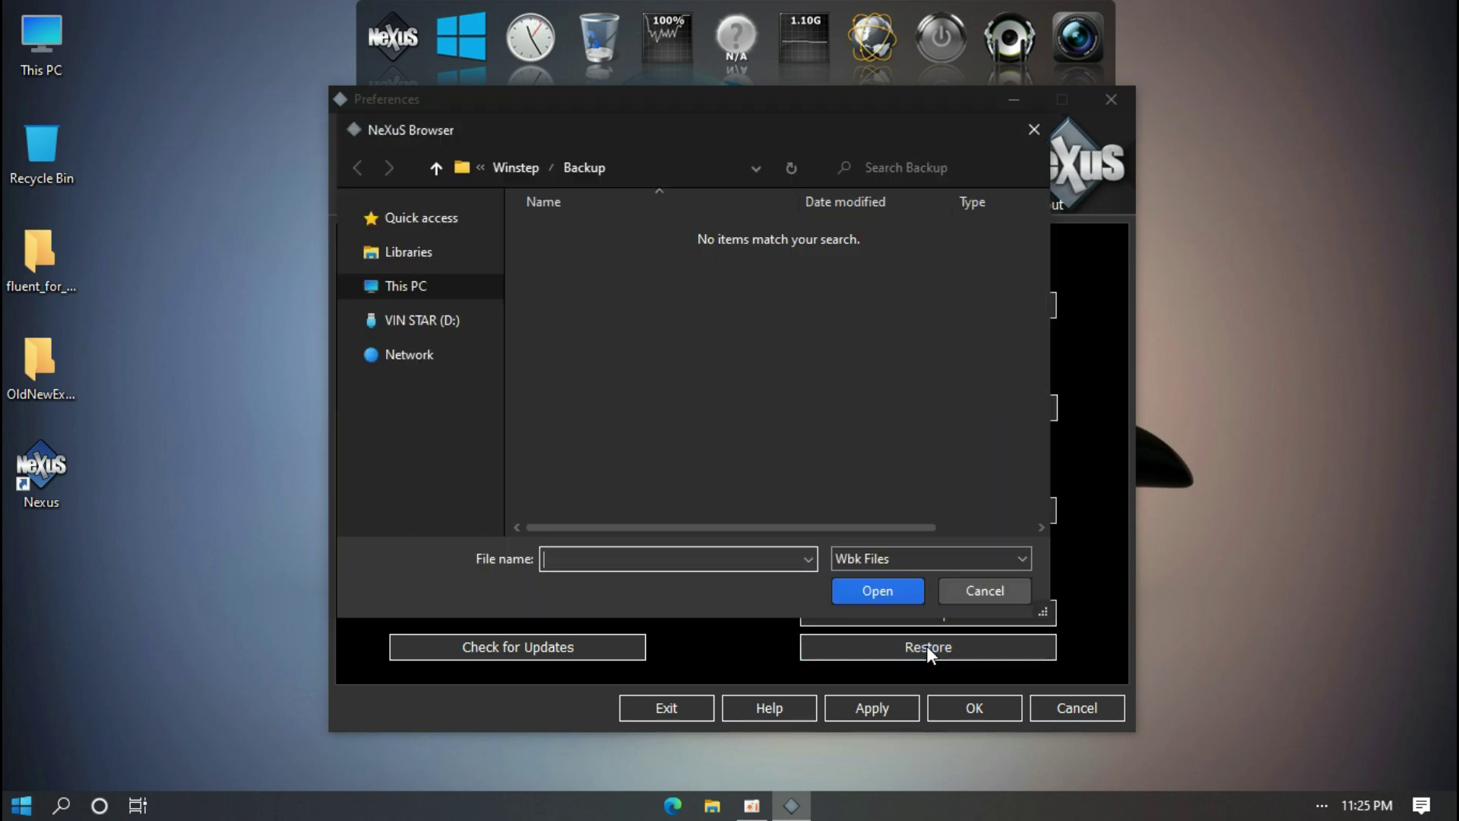
pyautogui.click(452, 219)
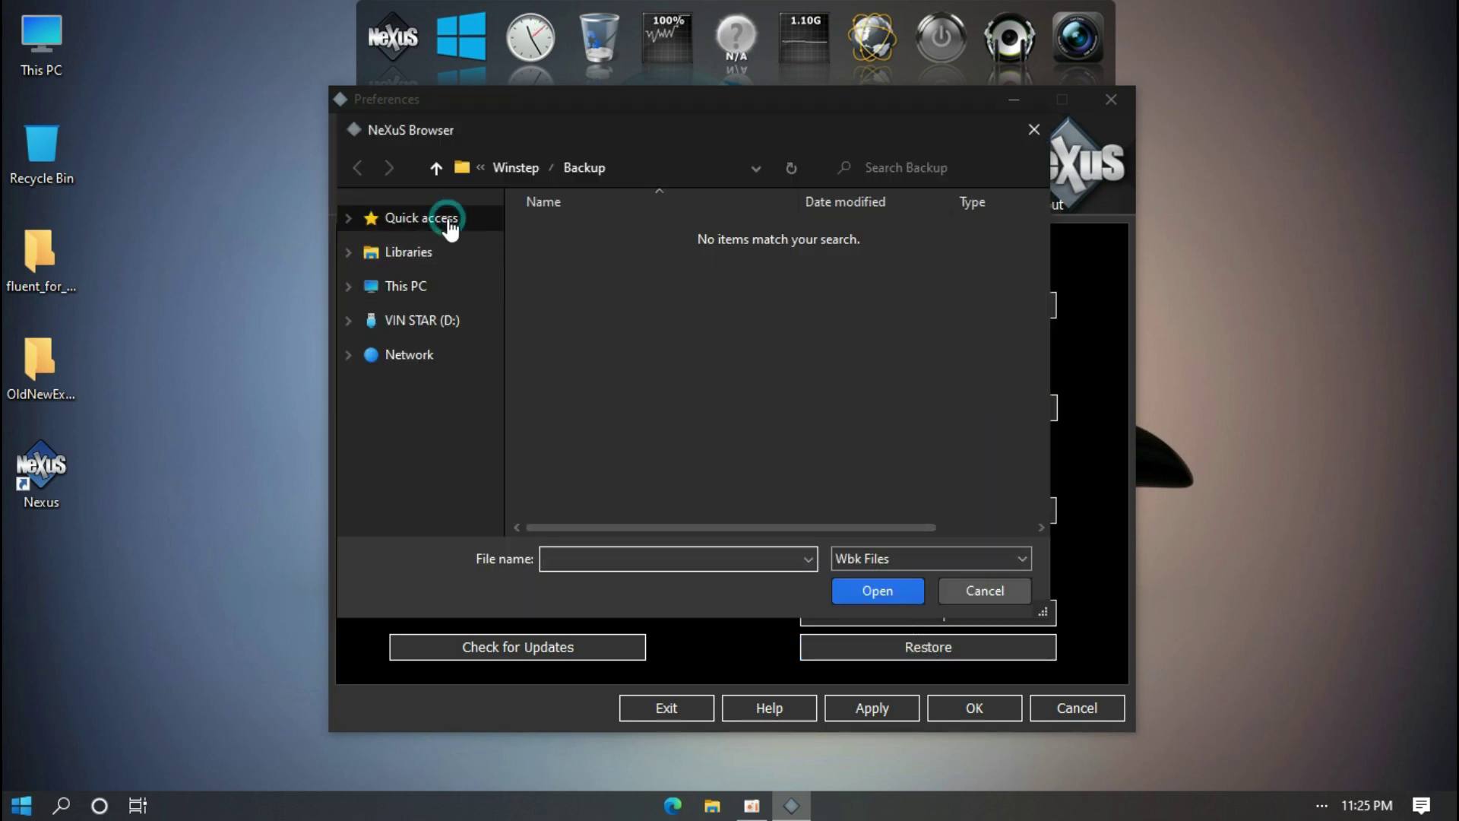
pyautogui.doubleClick(567, 391)
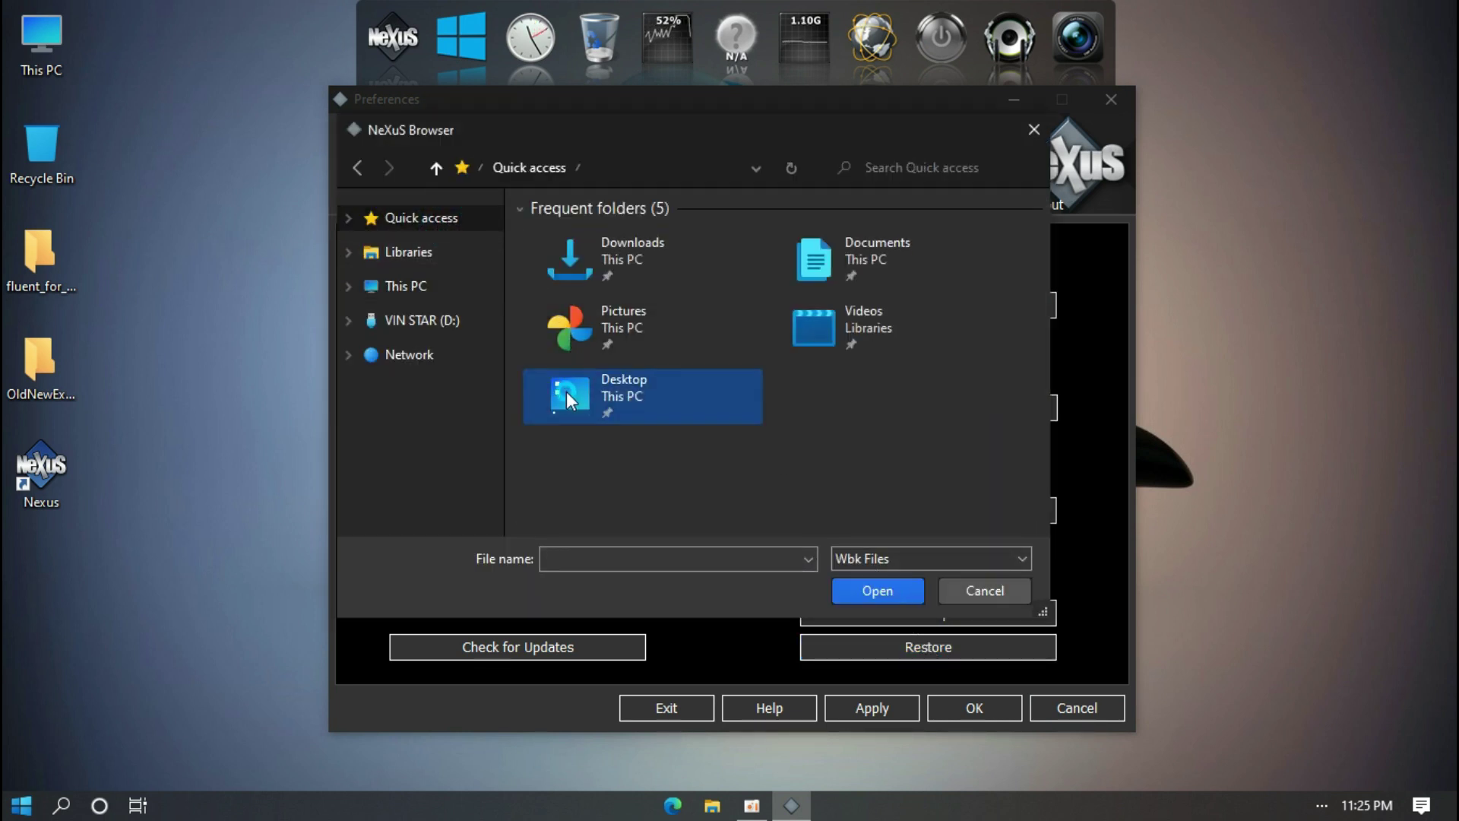
pyautogui.scroll(-3, 567, 391)
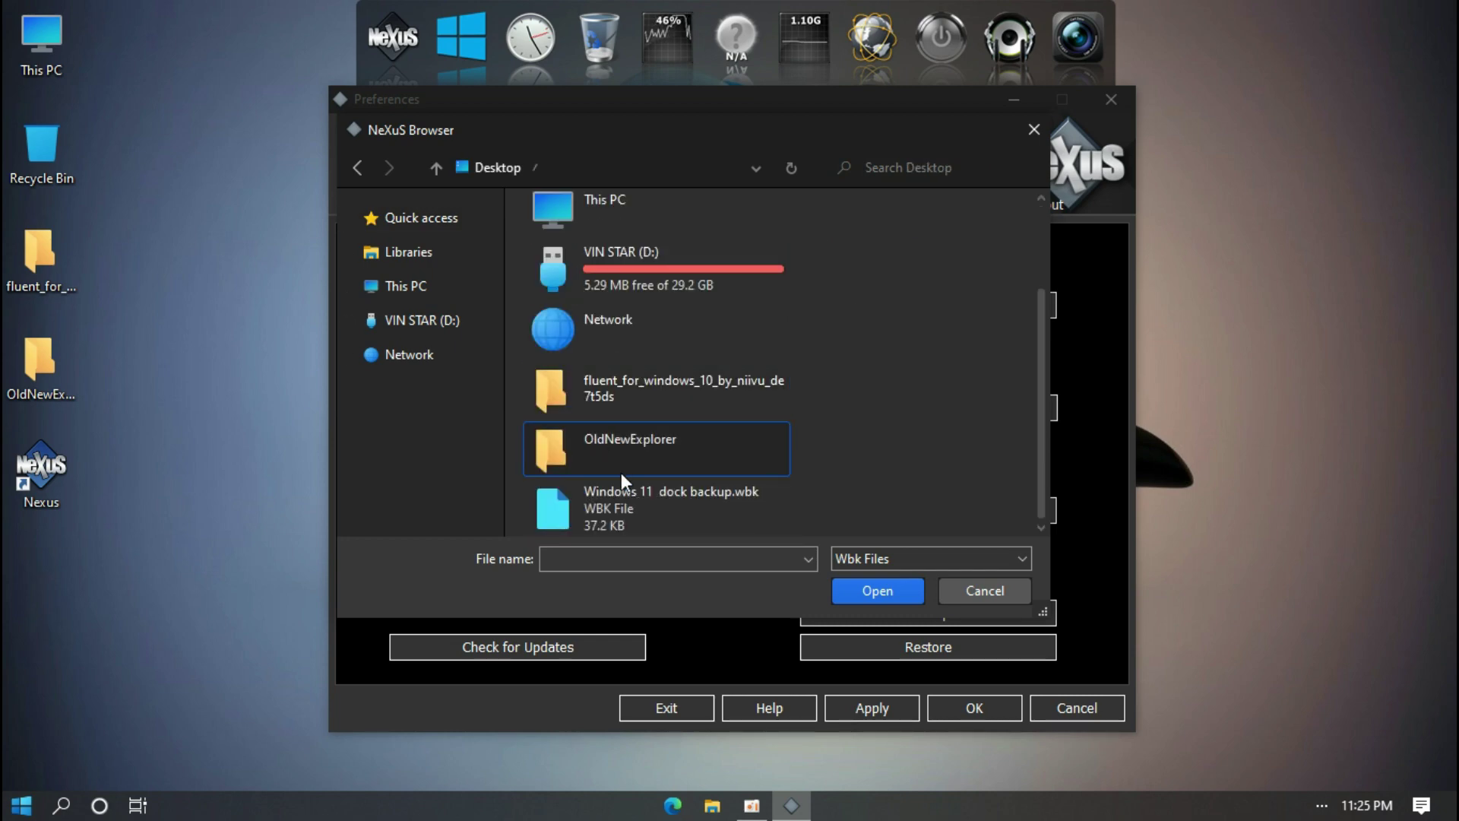
pyautogui.click(623, 503)
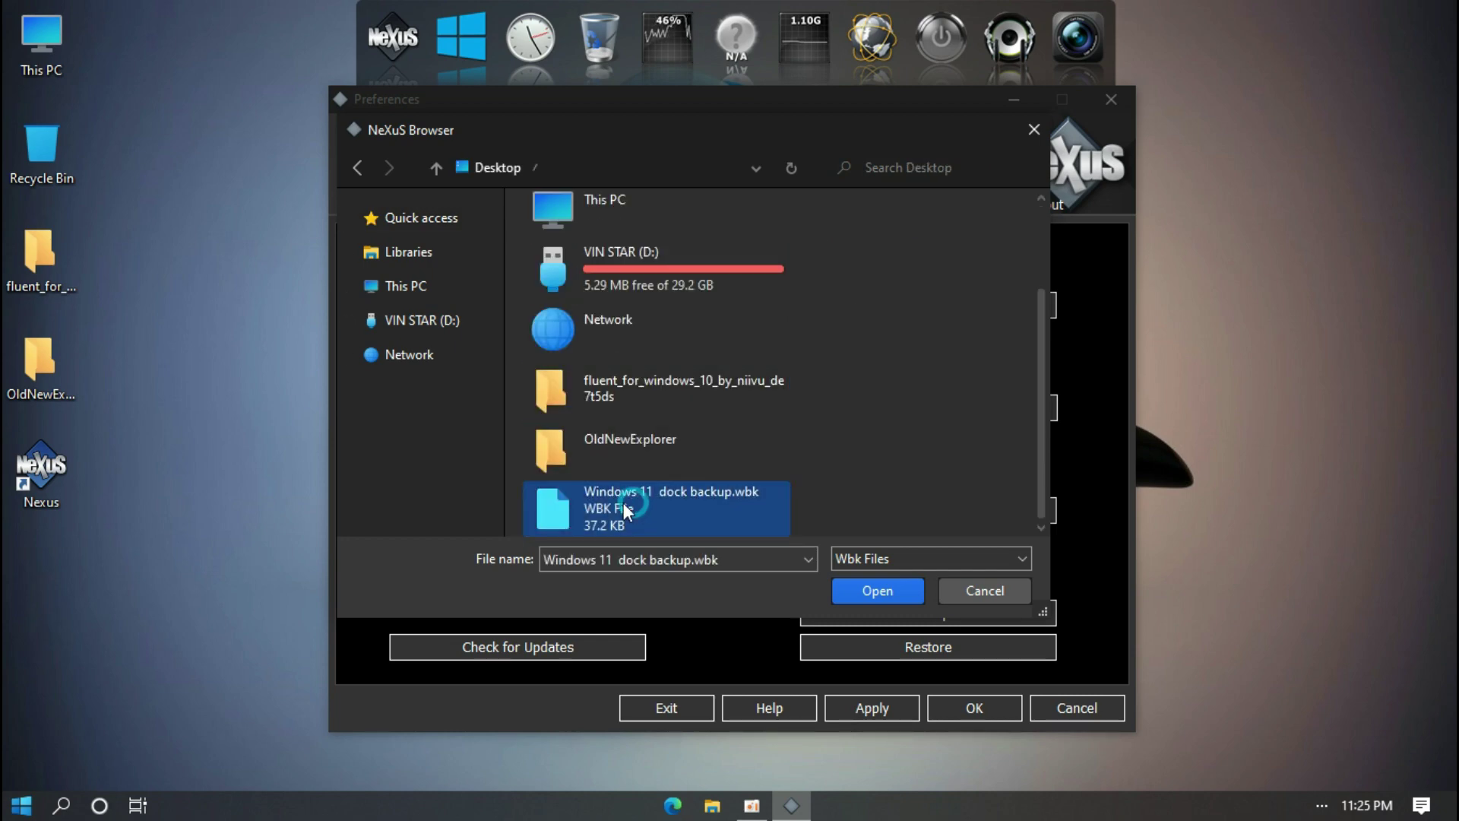
pyautogui.doubleClick(663, 499)
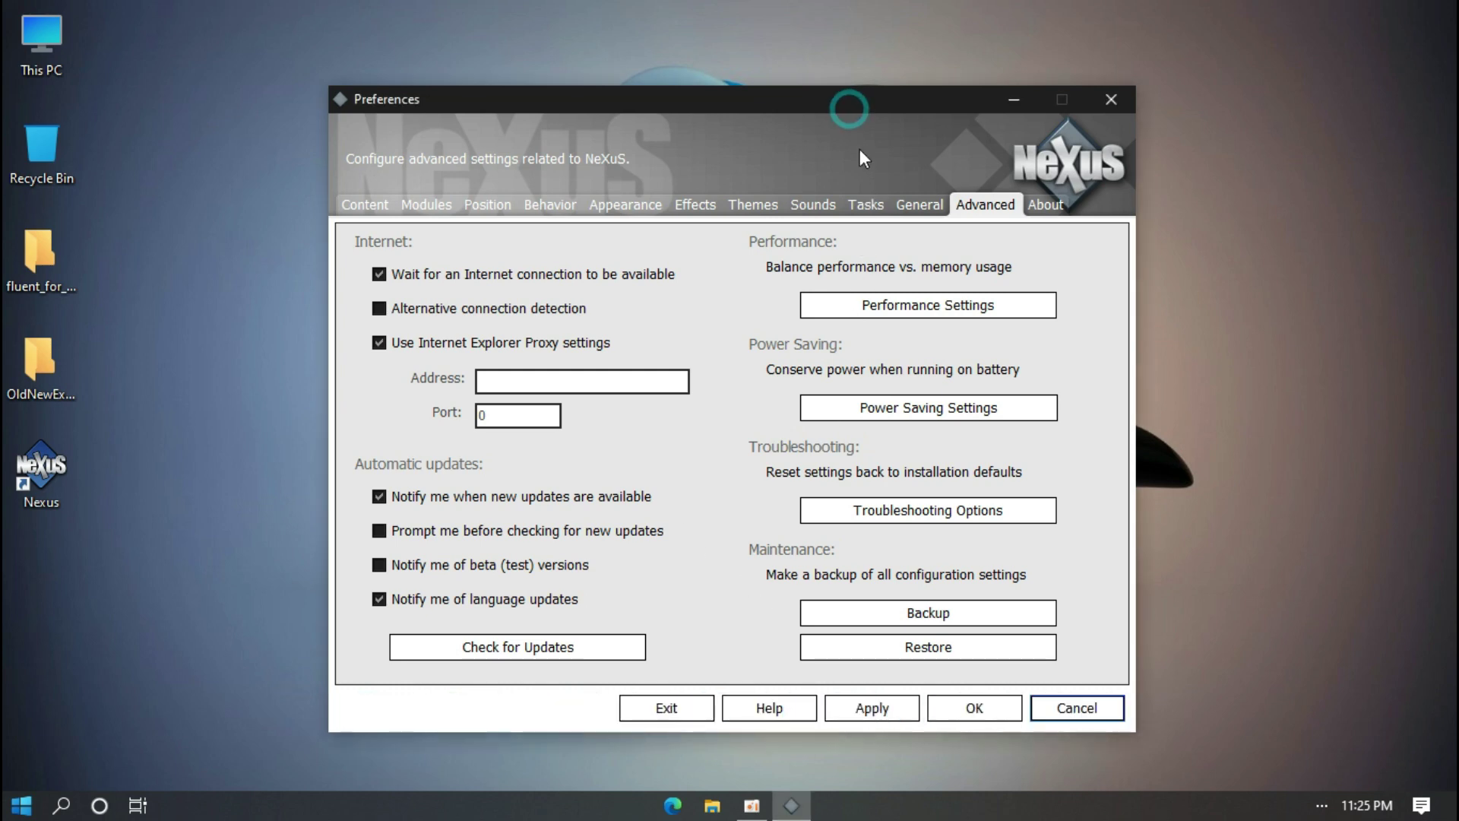
pyautogui.click(971, 702)
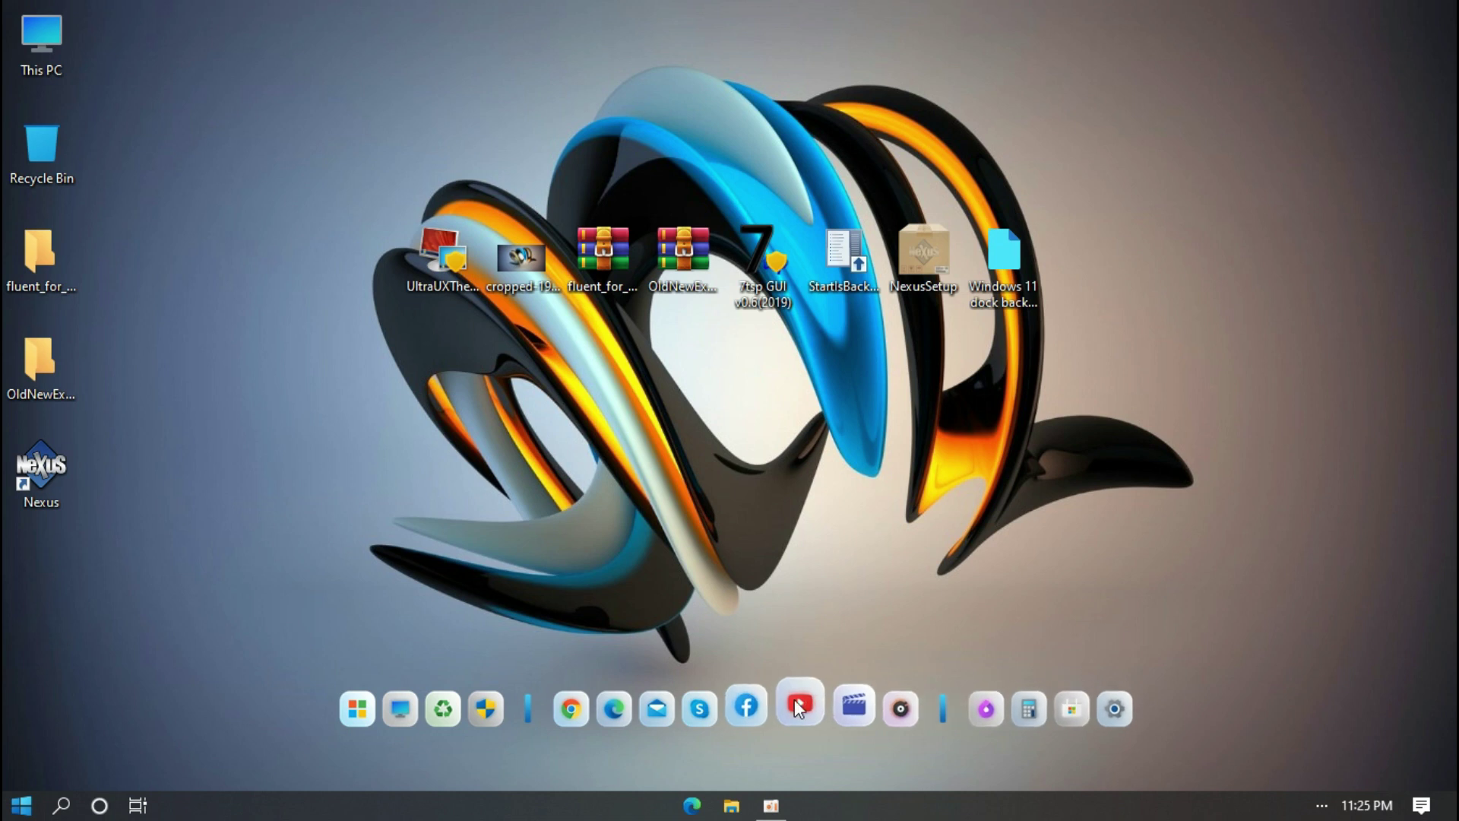
# Step: Hide all desktop icons
pyautogui.rightClick(338, 523)
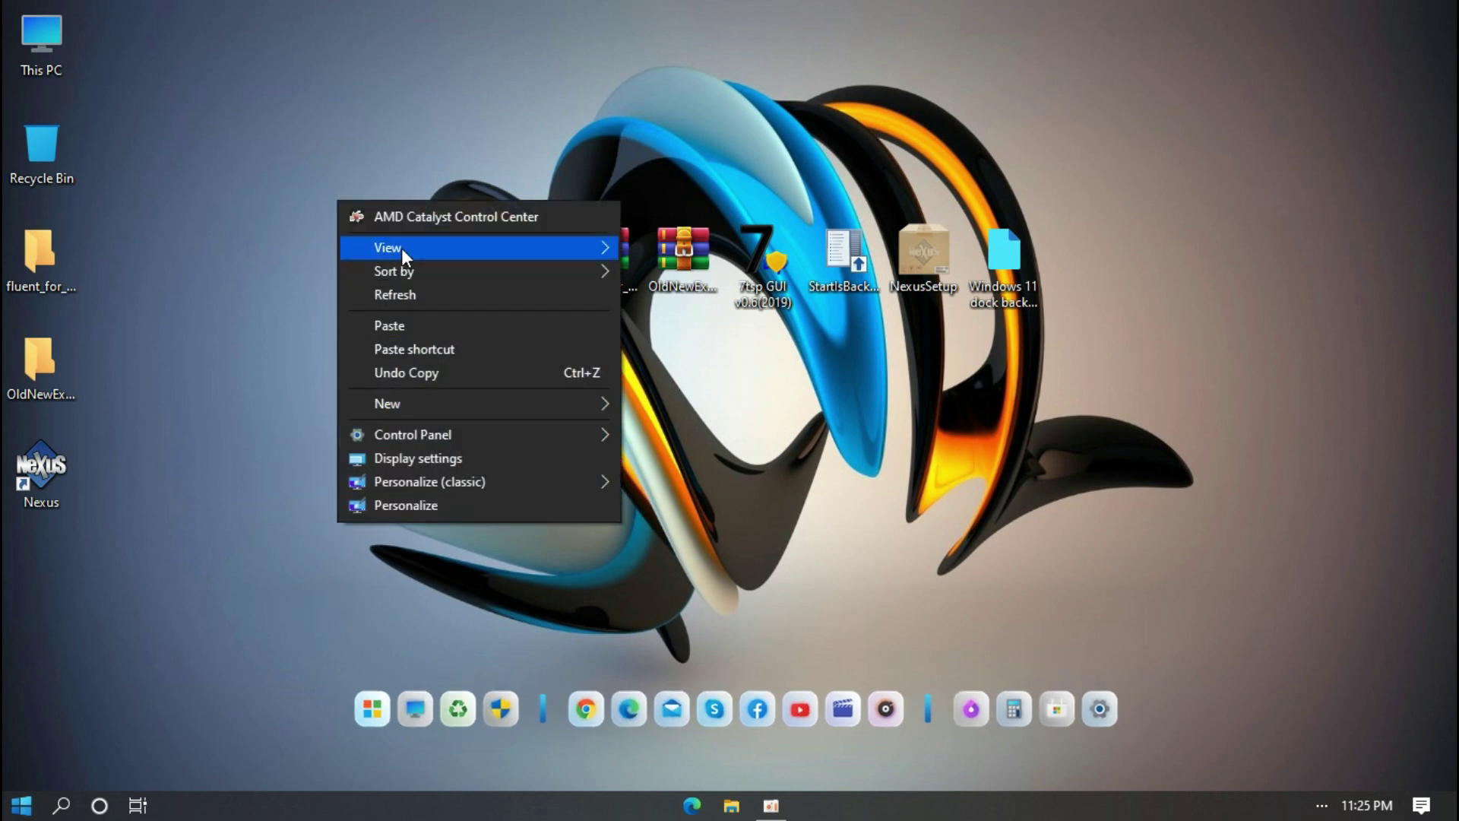
pyautogui.moveTo(433, 249)
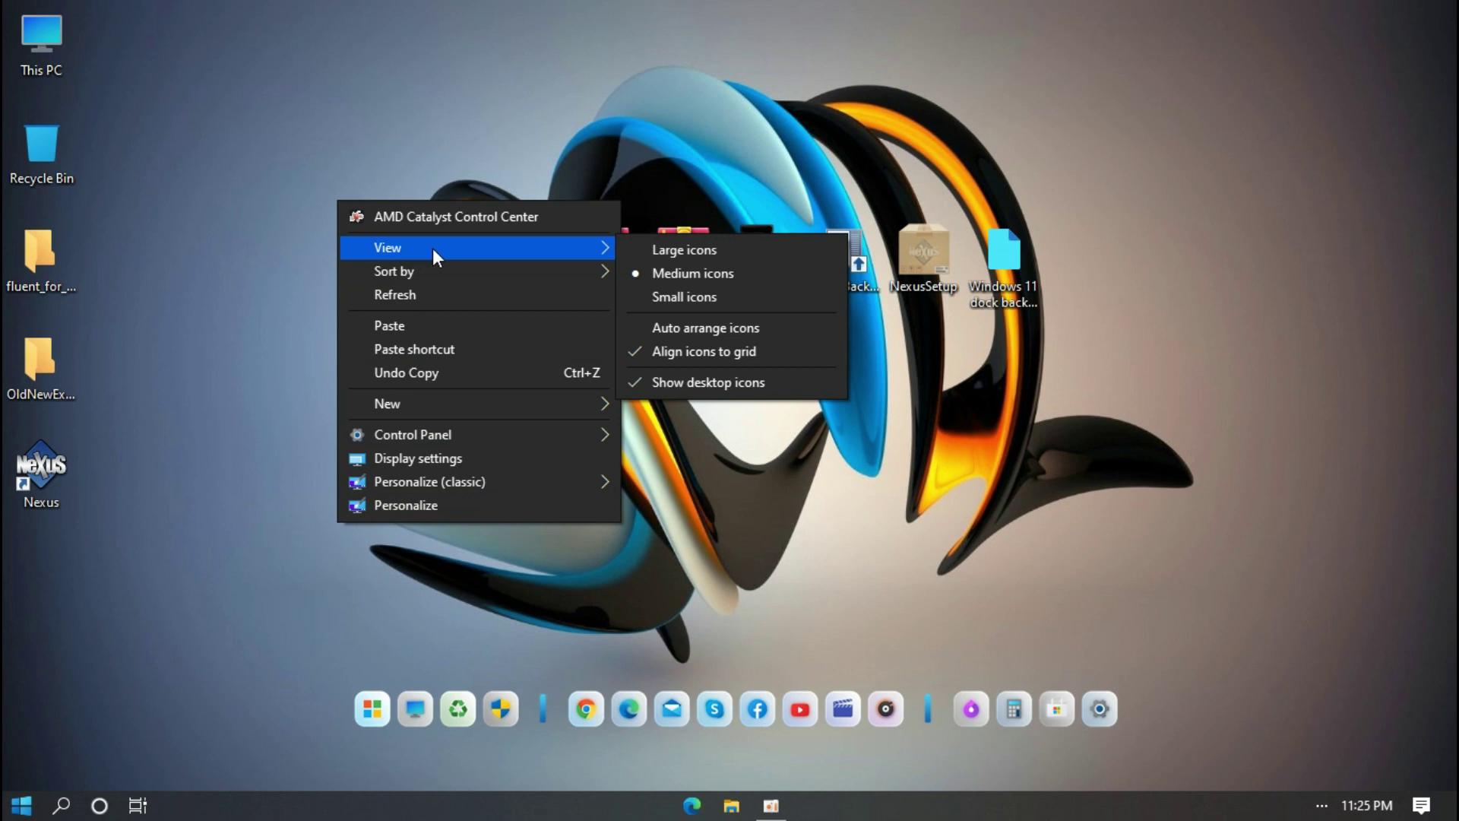
pyautogui.click(650, 380)
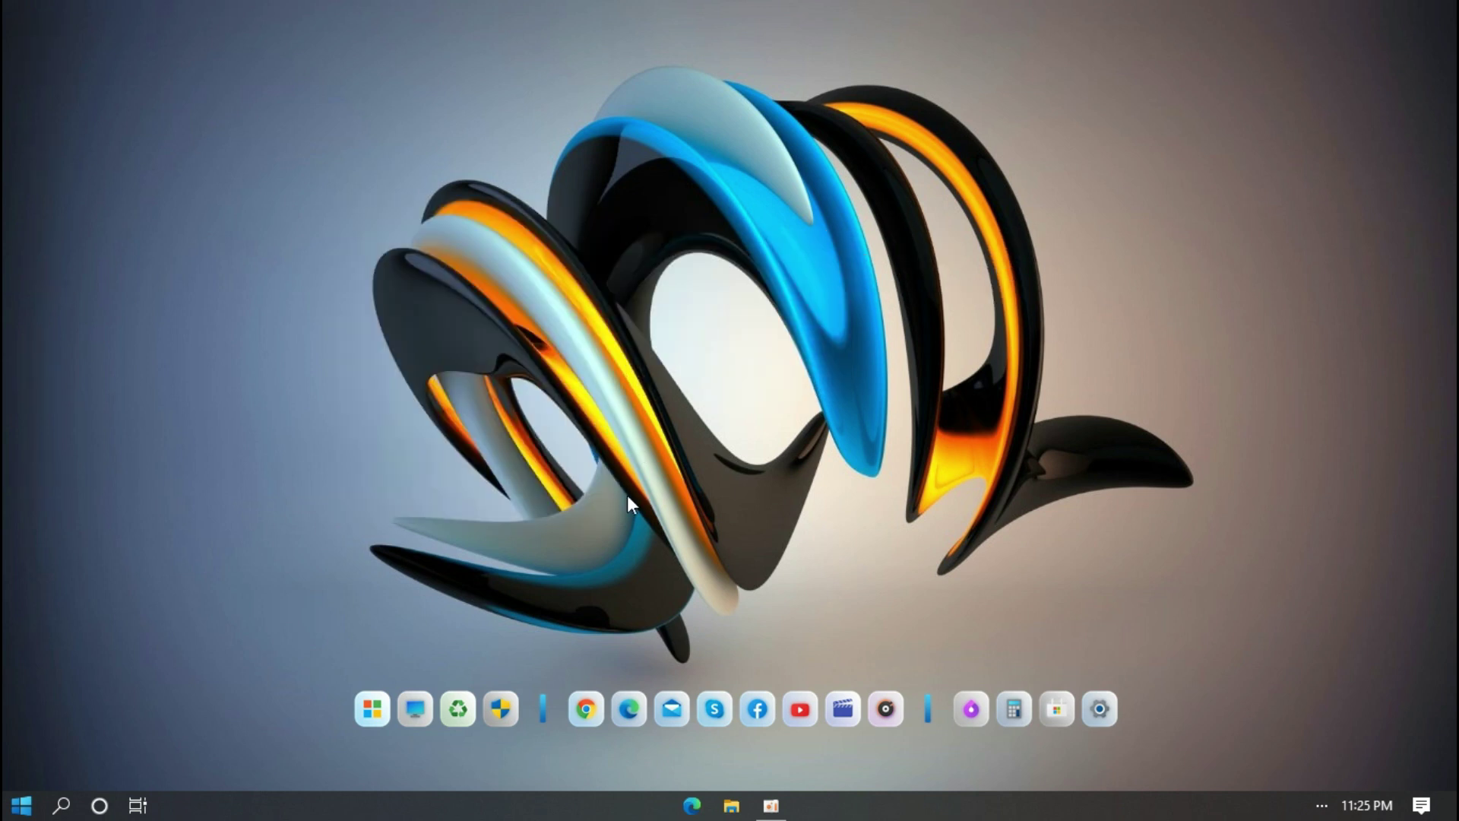
# Step: Turn on automatic taskbar hiding in desktop mode, with the taskbar placed along the top edge of the screen, and close Settings
pyautogui.rightClick(571, 814)
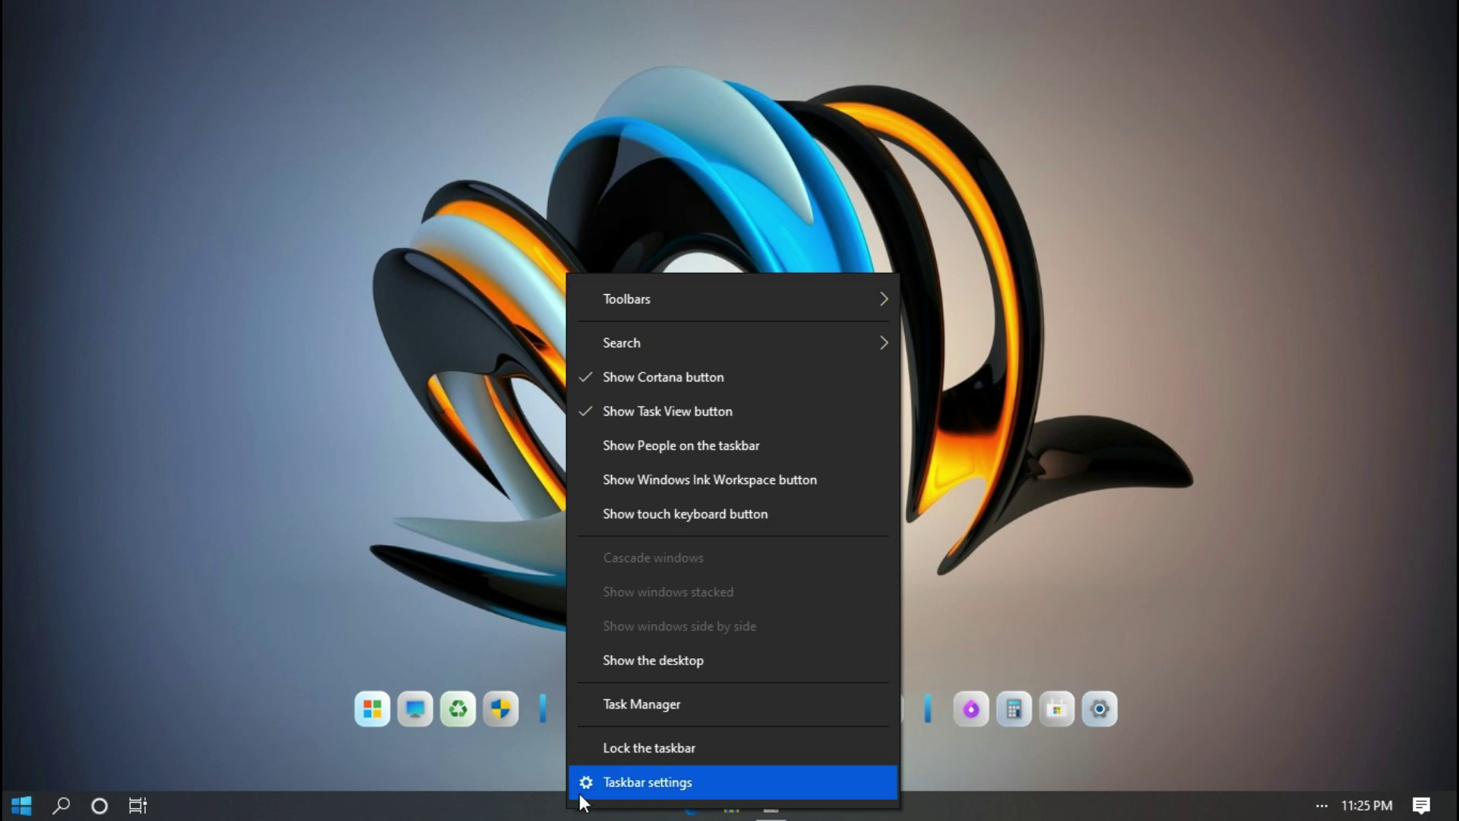
pyautogui.click(582, 790)
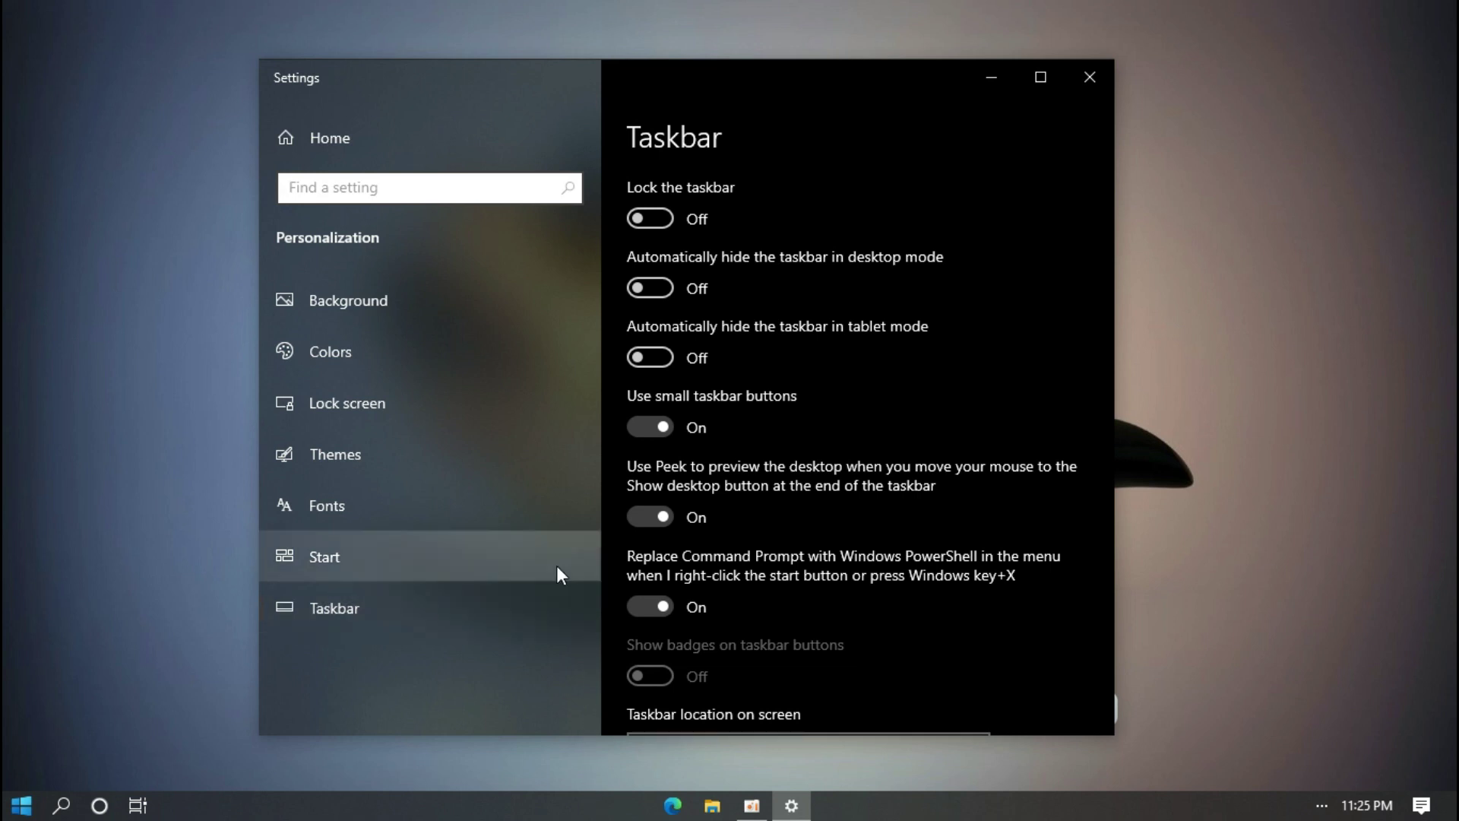
pyautogui.click(646, 290)
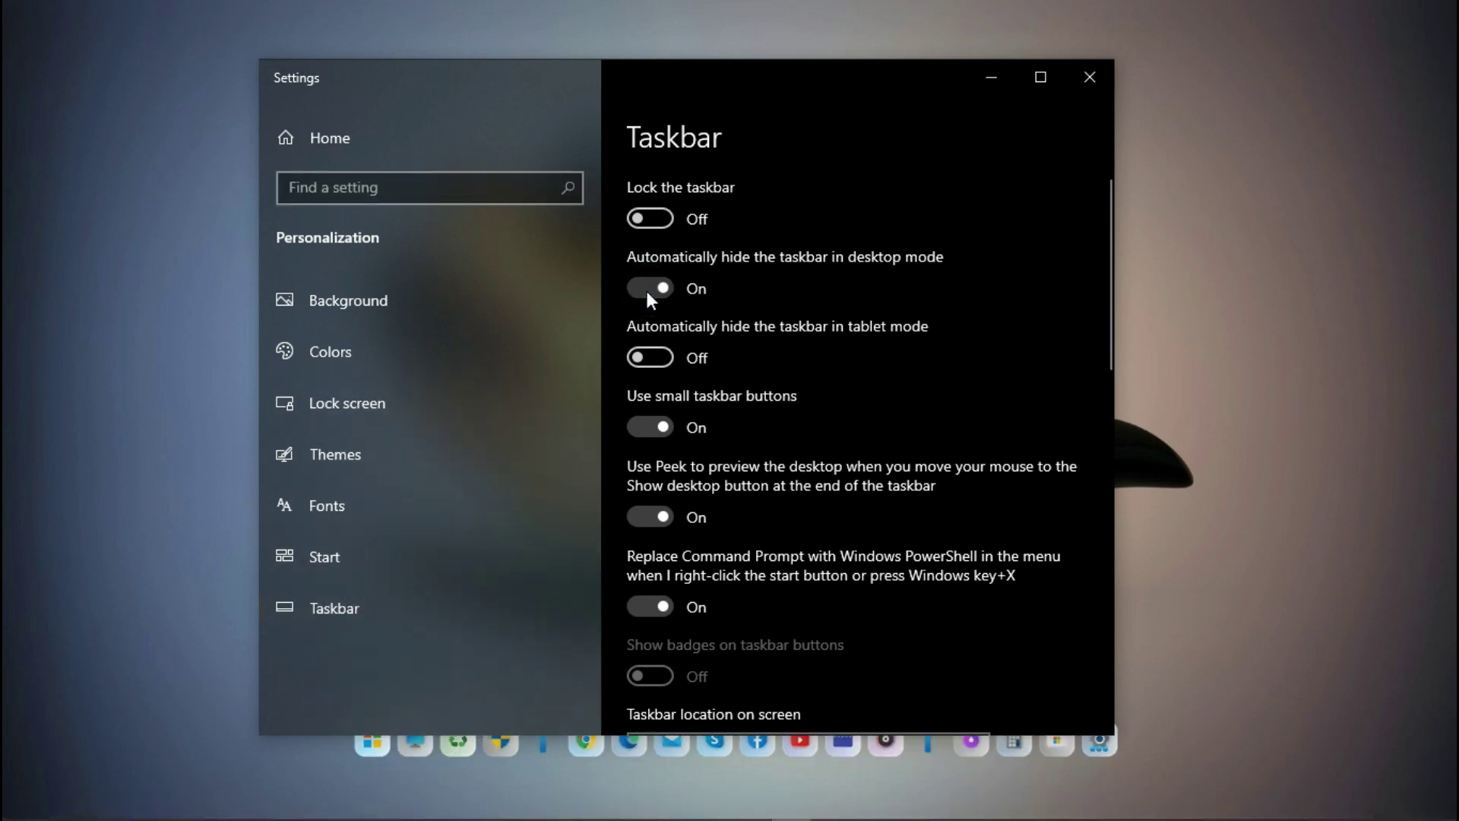
pyautogui.click(1087, 79)
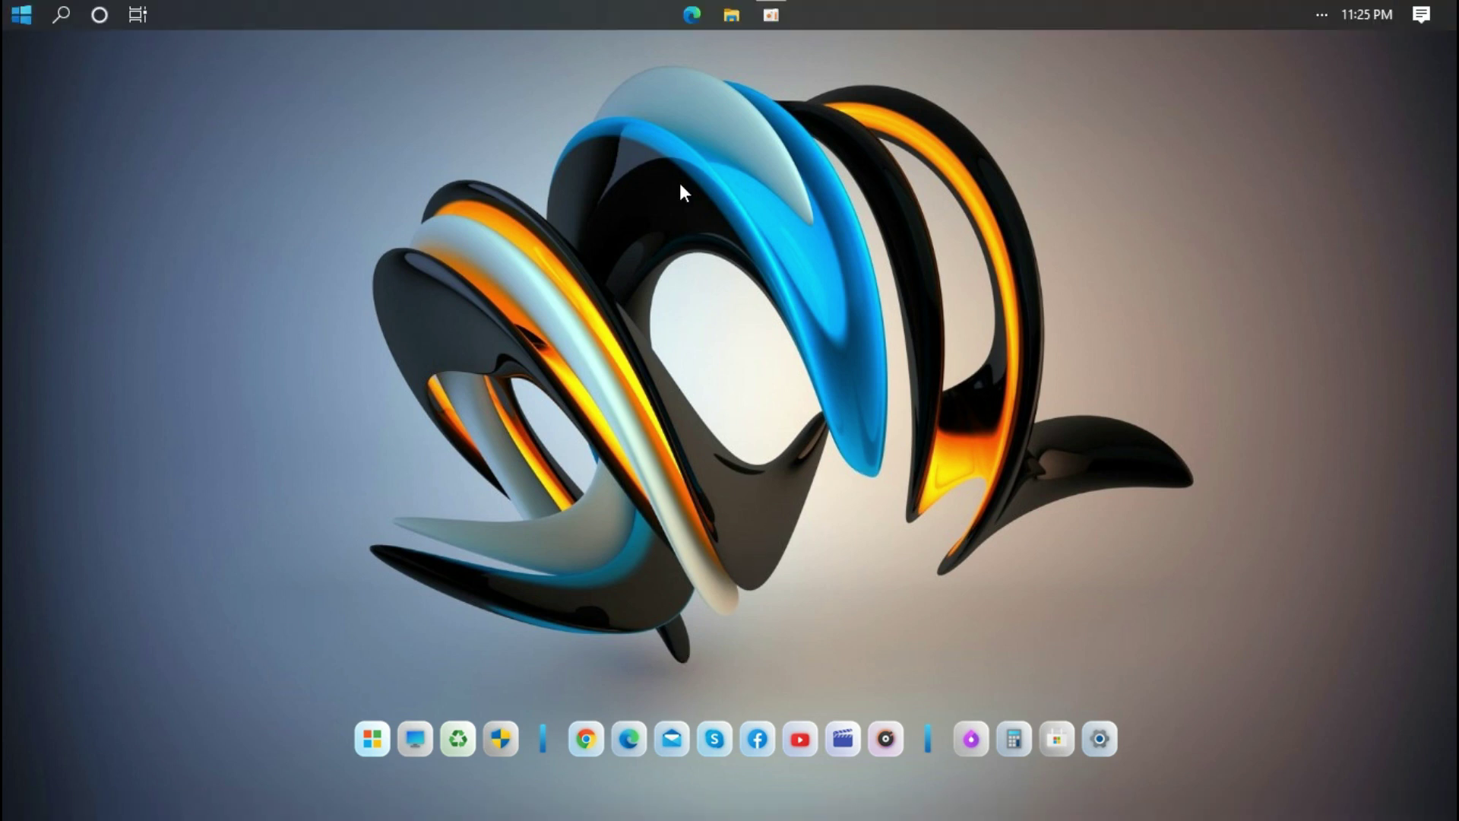
# Step: Open and close the Start menu from the taskbar and from the dock's Windows icon to check it
pyautogui.click(25, 16)
pyautogui.click(25, 16)
pyautogui.click(371, 729)
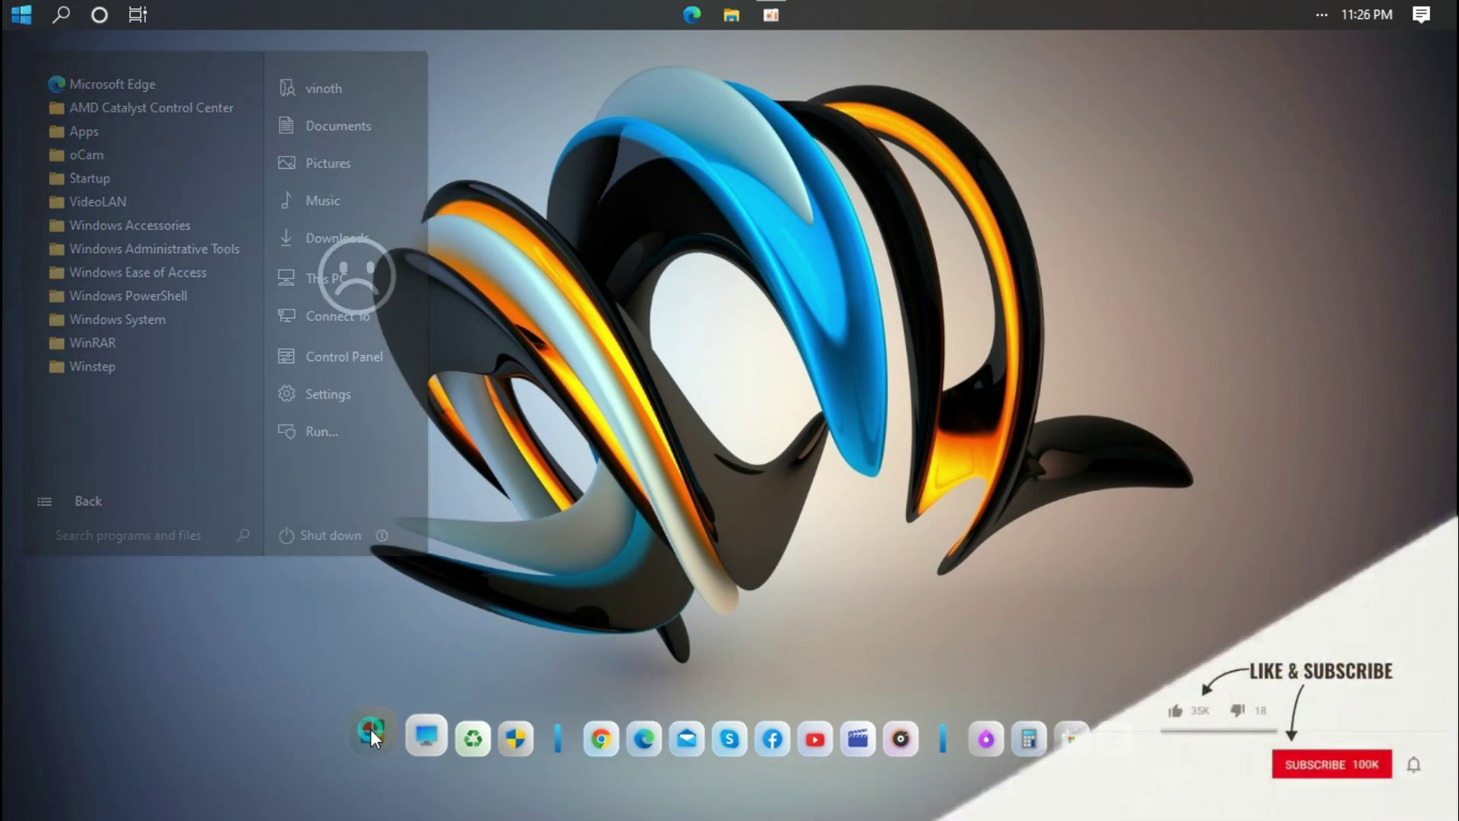
pyautogui.click(371, 728)
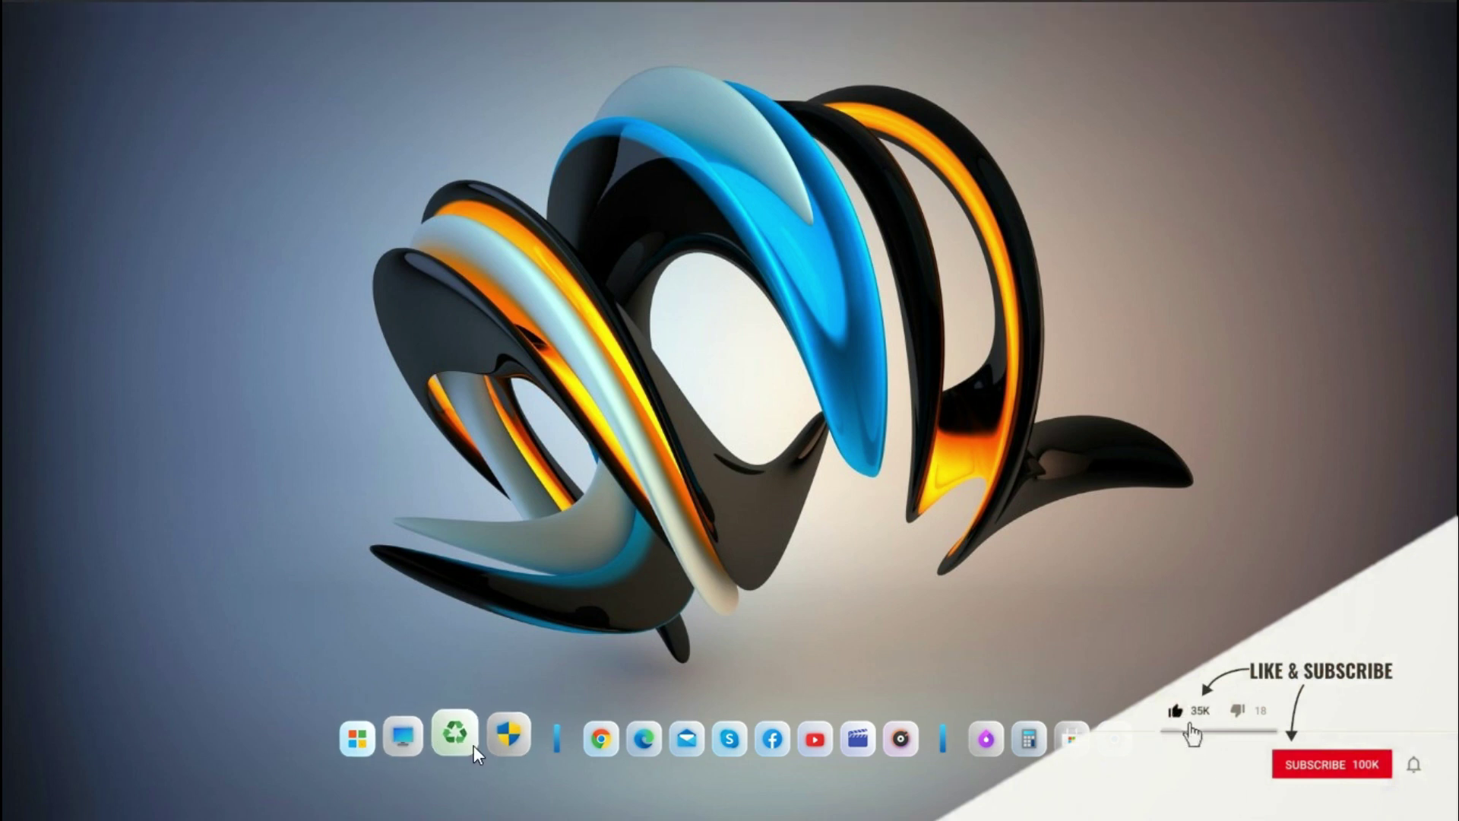